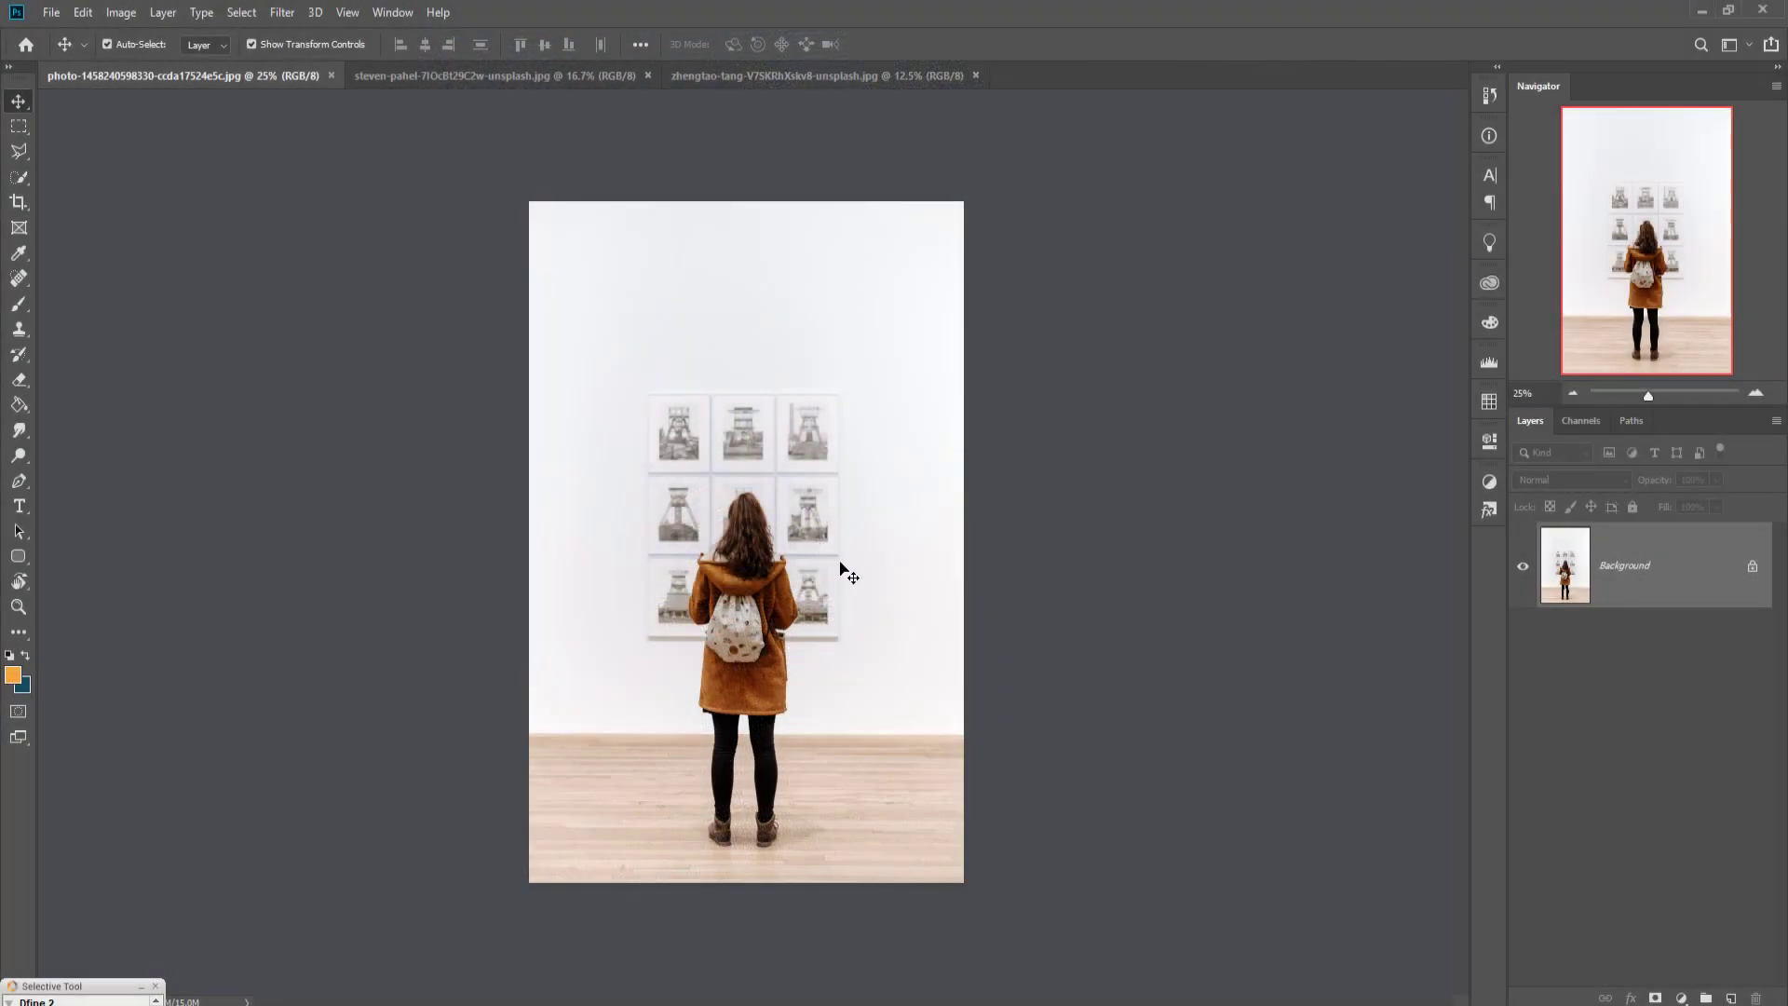
- Choose the Quick Selection tool to select the woman in the gallery photo
click(18, 177)
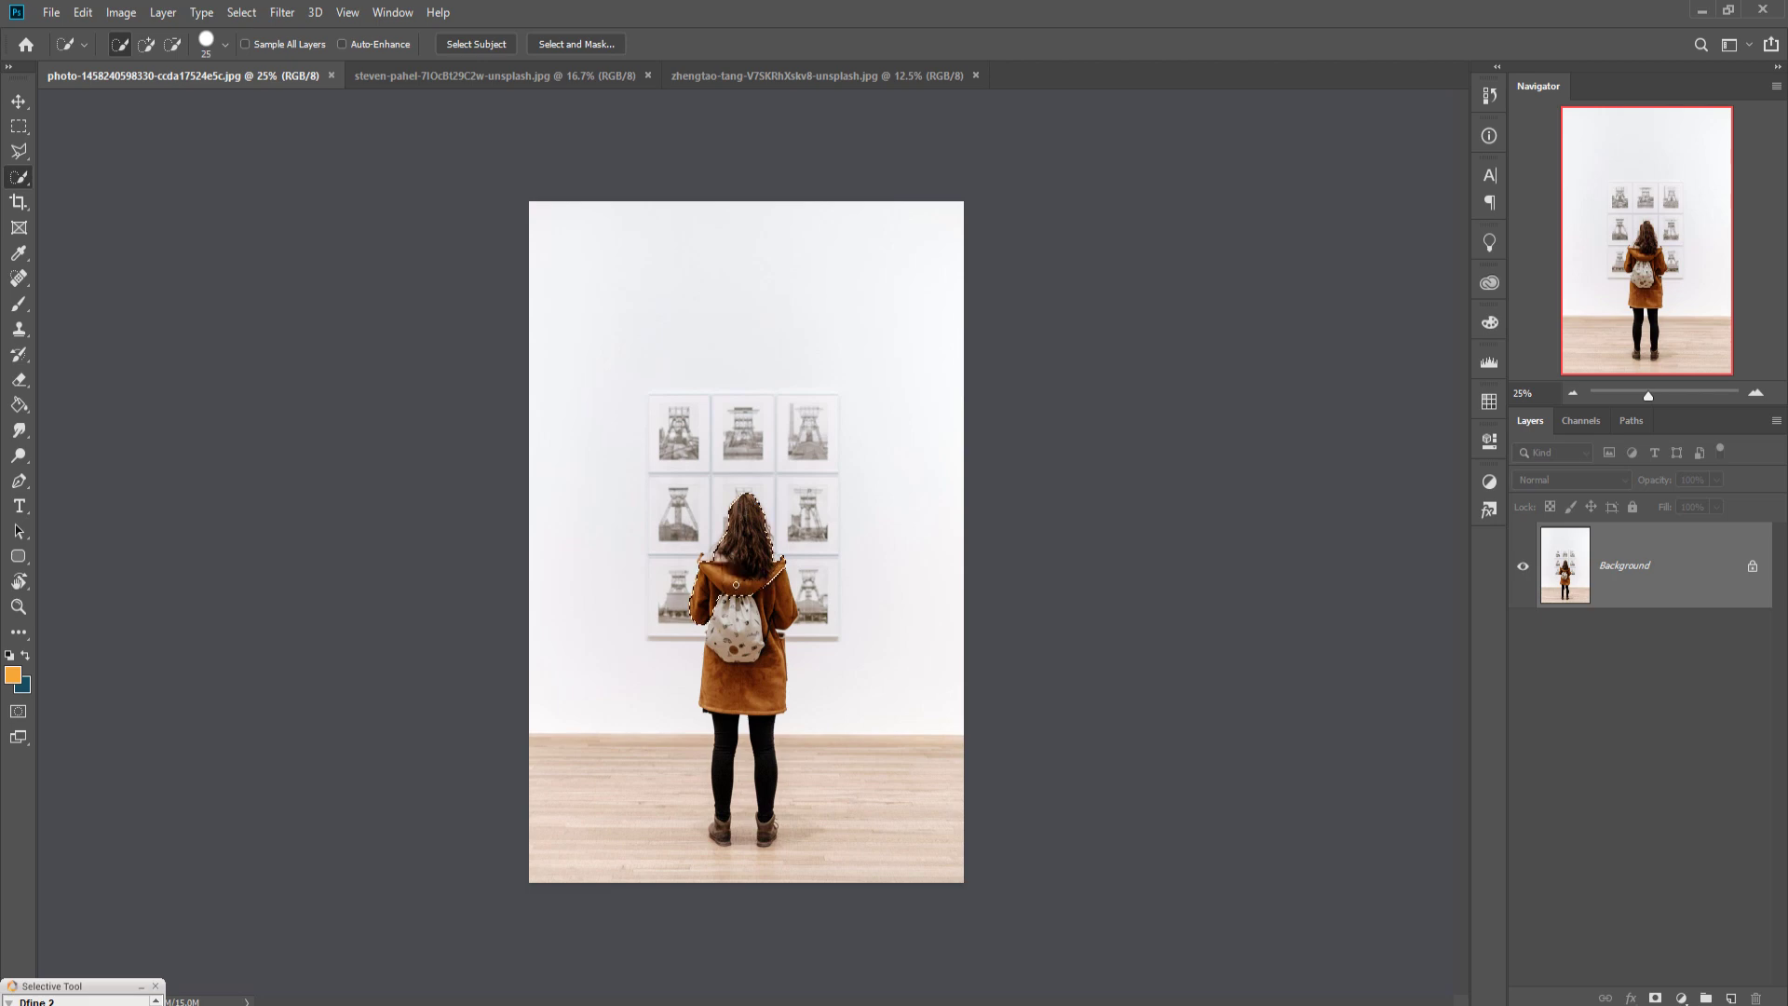
- Brush a selection over the woman's hair, hood, coat and backpack
drag(744, 507, 735, 587)
key(ctrl+d)
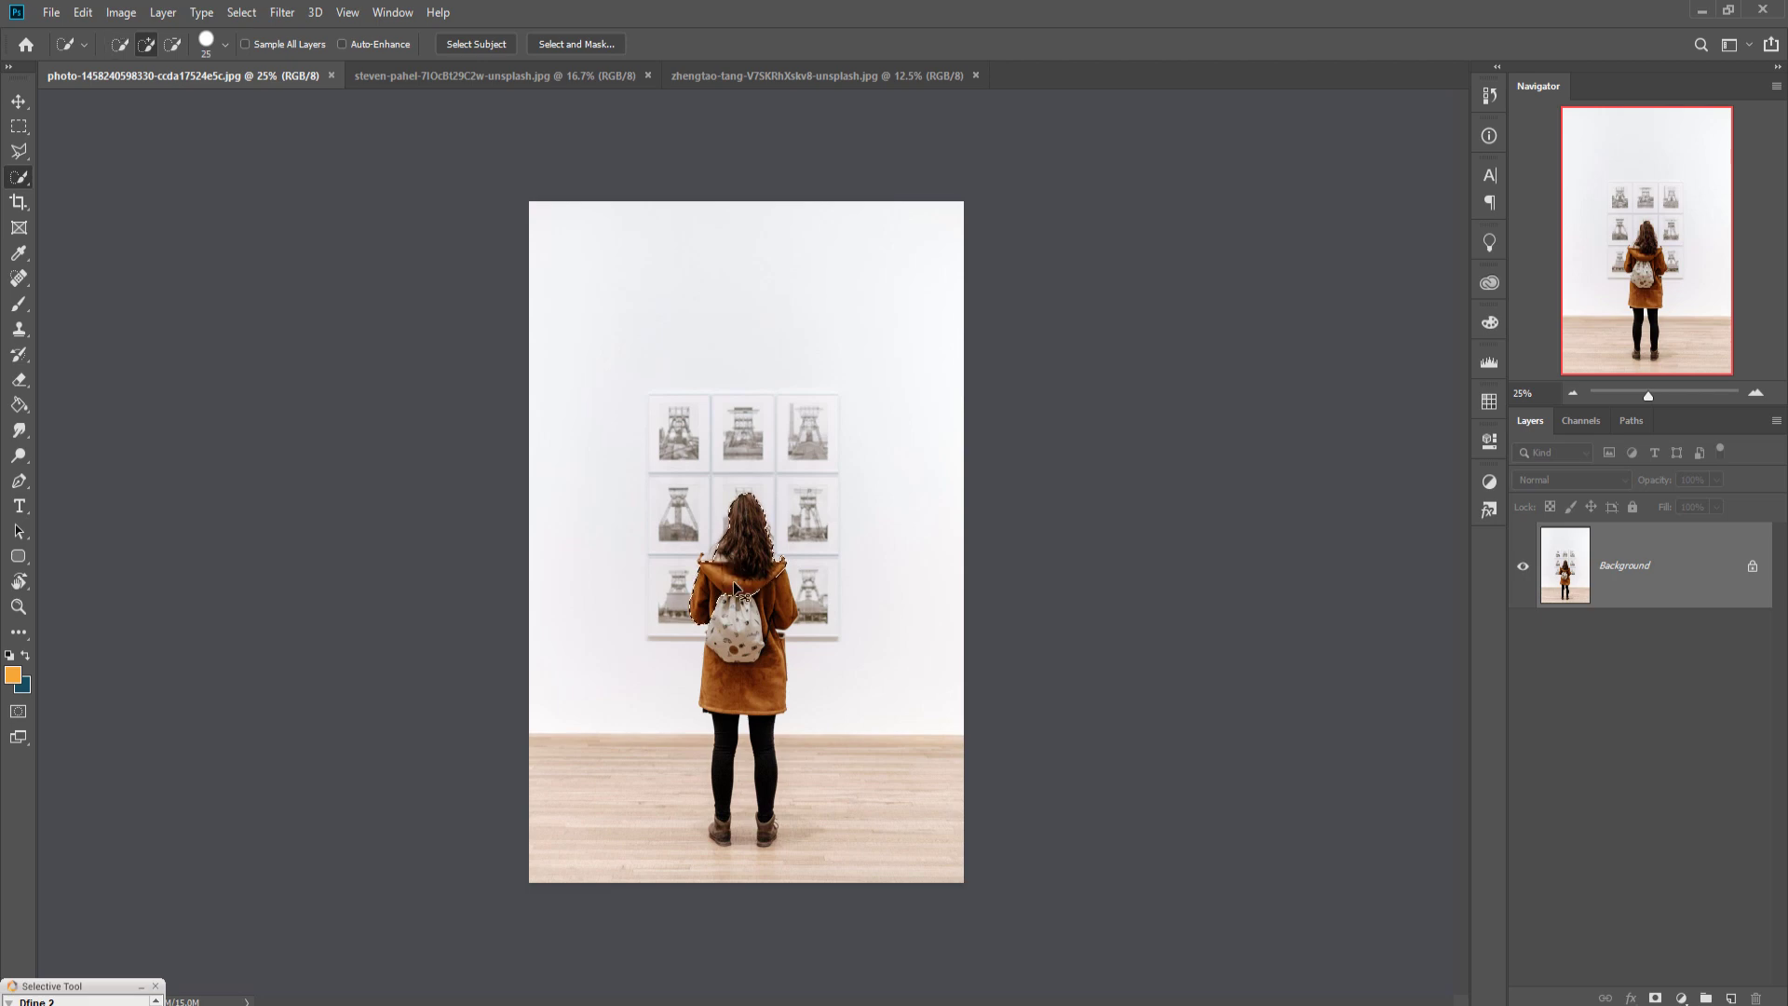
scroll(736, 587, up, 3)
scroll(735, 587, up, 1)
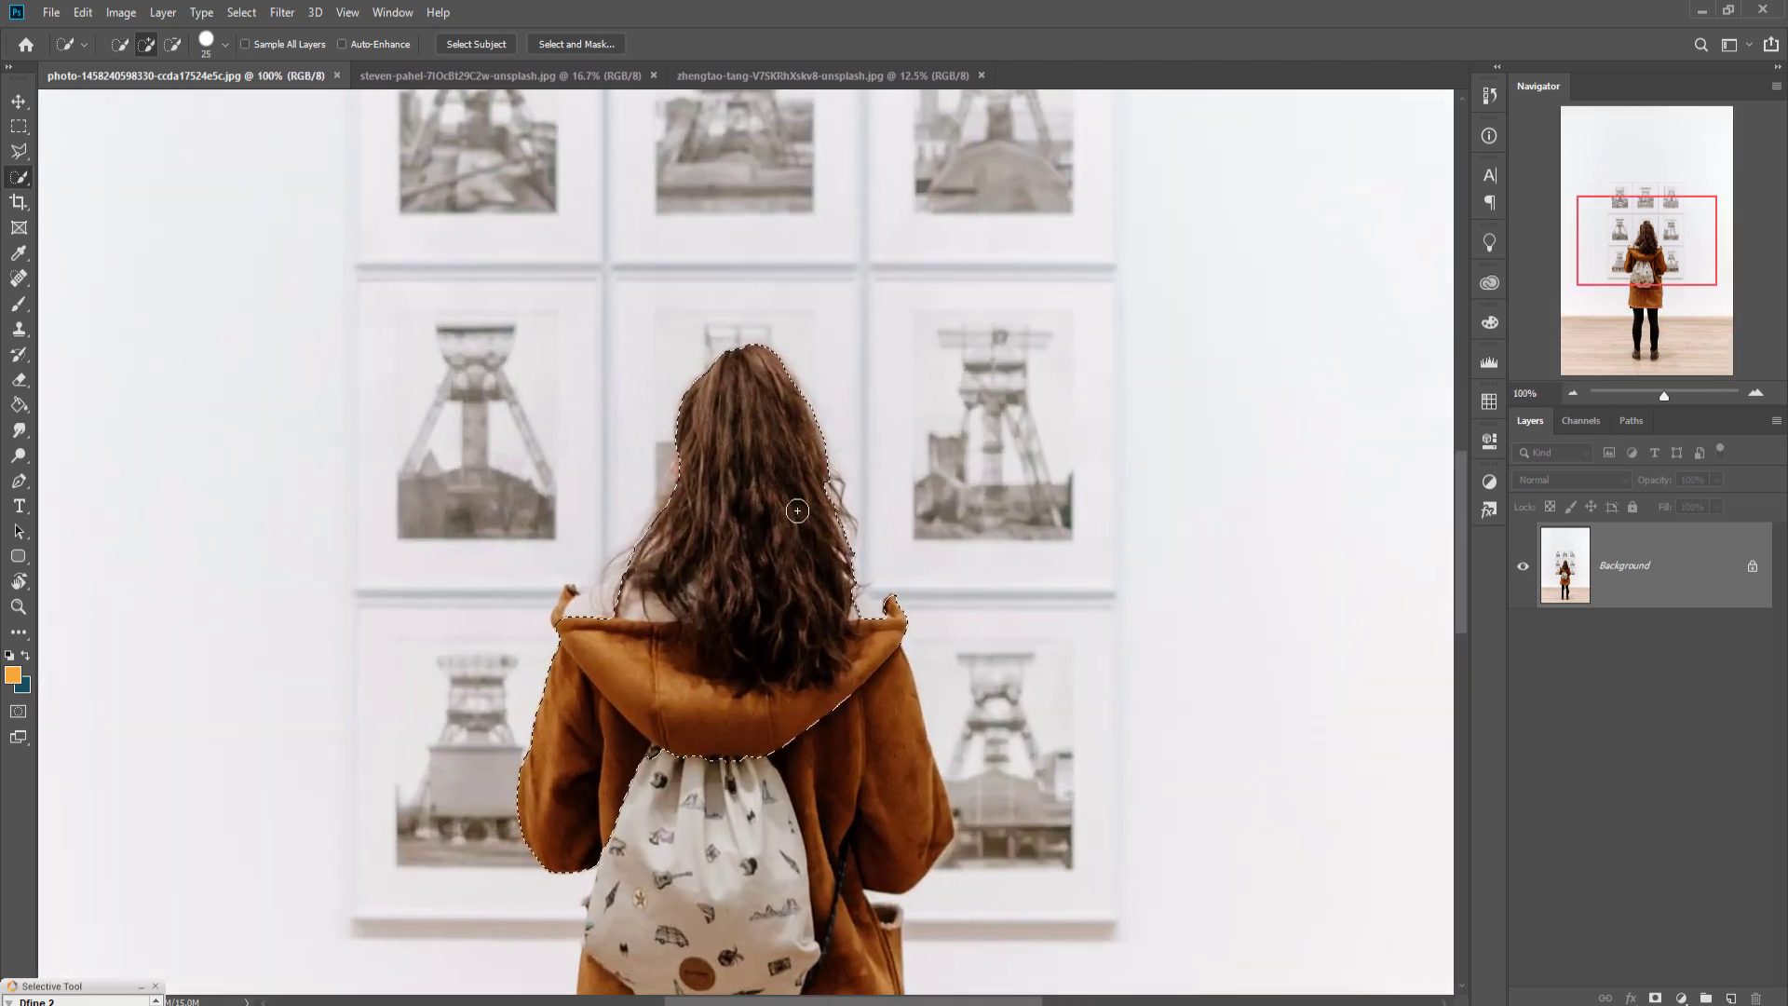
mouse_move(797, 511)
mouse_down()
mouse_move(657, 618)
mouse_move(585, 604)
mouse_up()
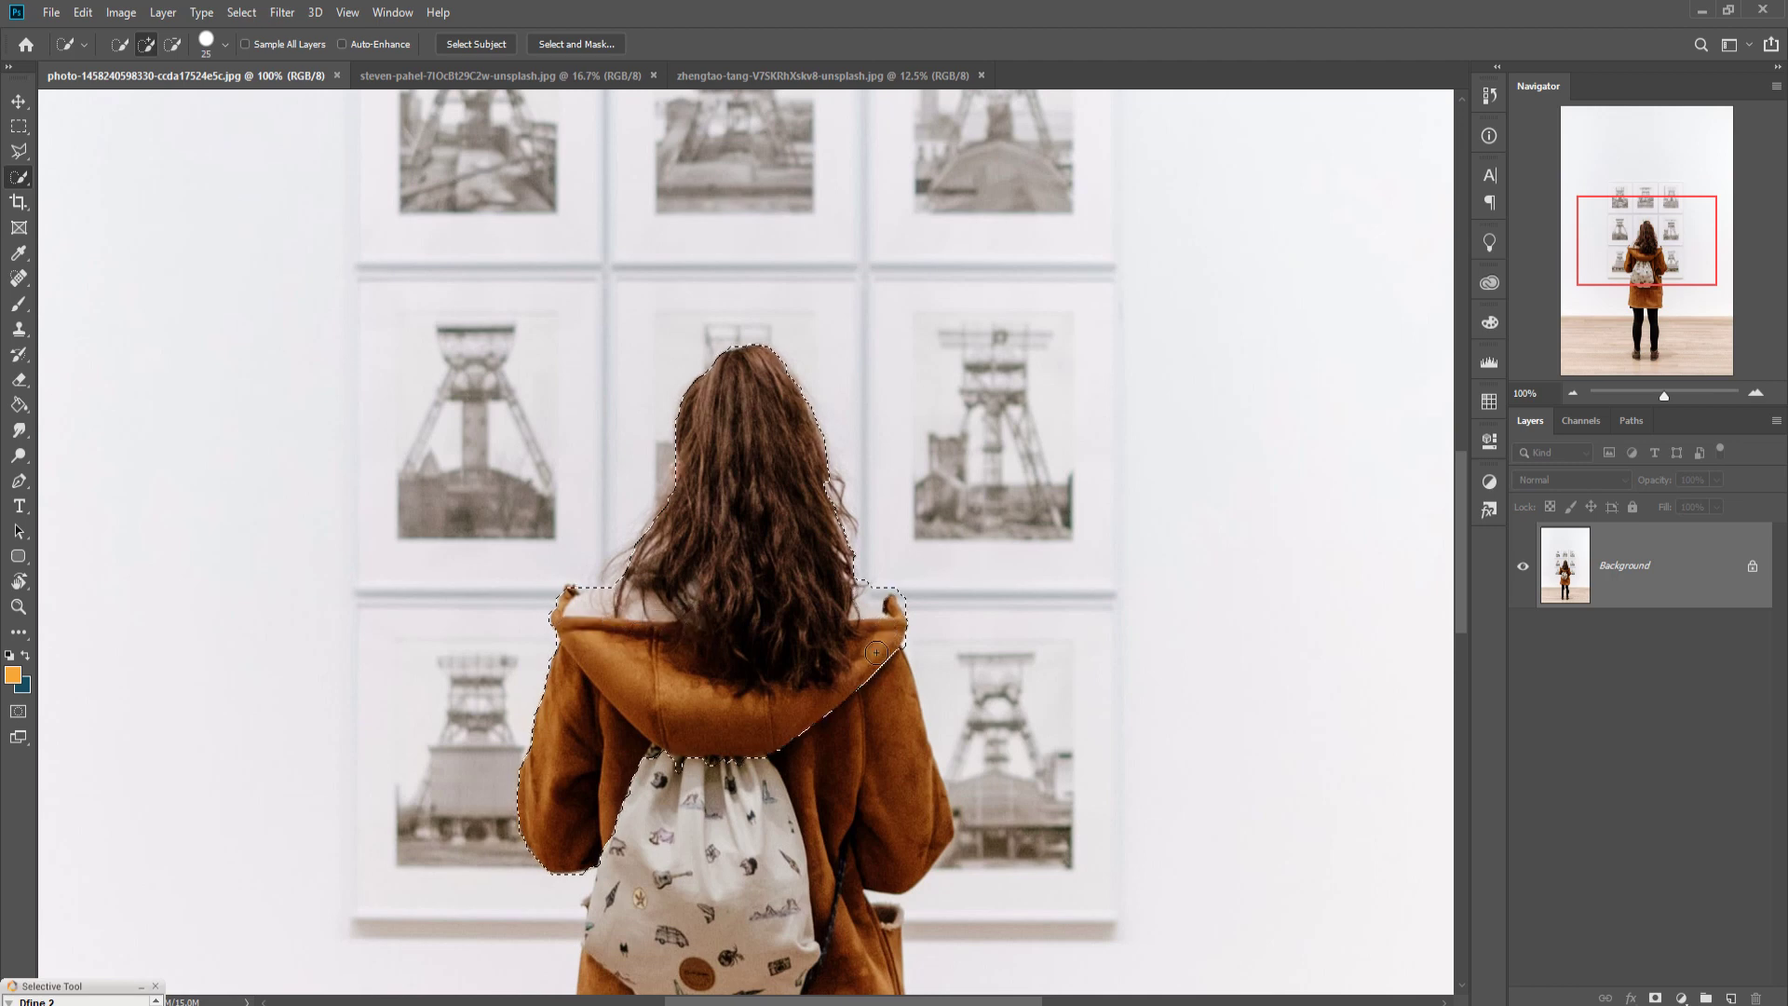
mouse_move(876, 652)
mouse_down()
mouse_move(910, 818)
mouse_move(671, 956)
mouse_up()
scroll(670, 956, down, 5)
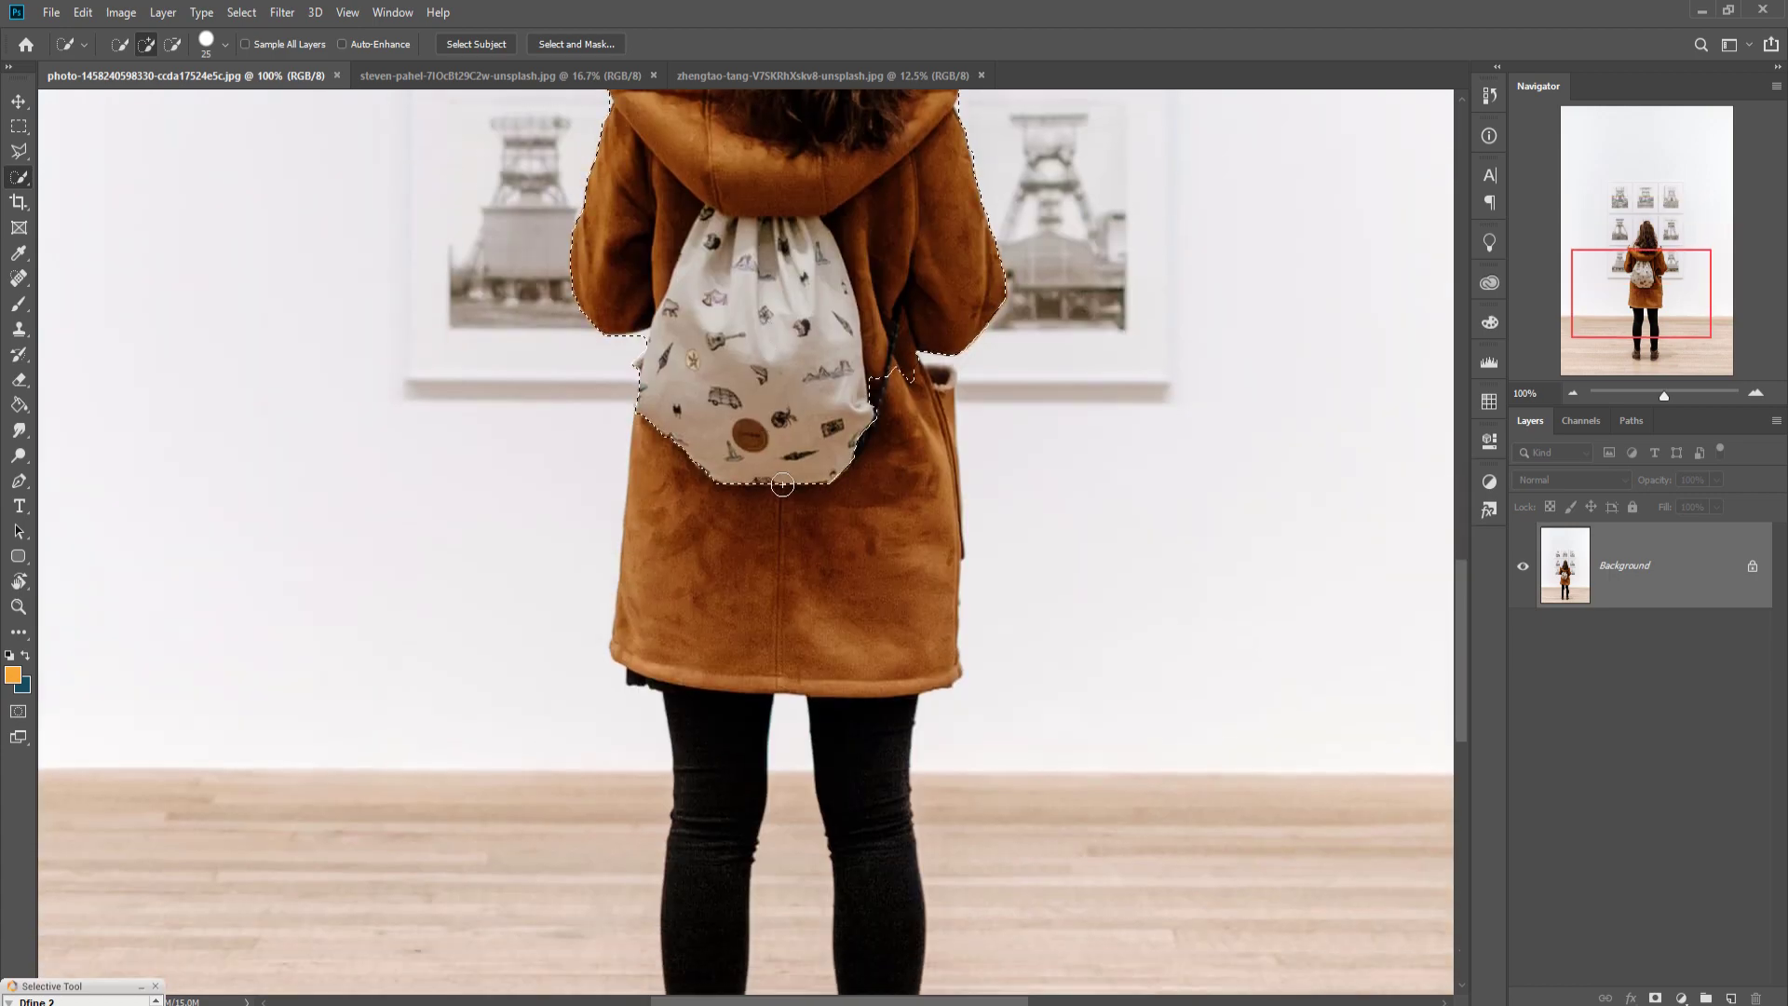
mouse_move(782, 485)
mouse_down()
mouse_move(955, 395)
mouse_move(847, 653)
mouse_up()
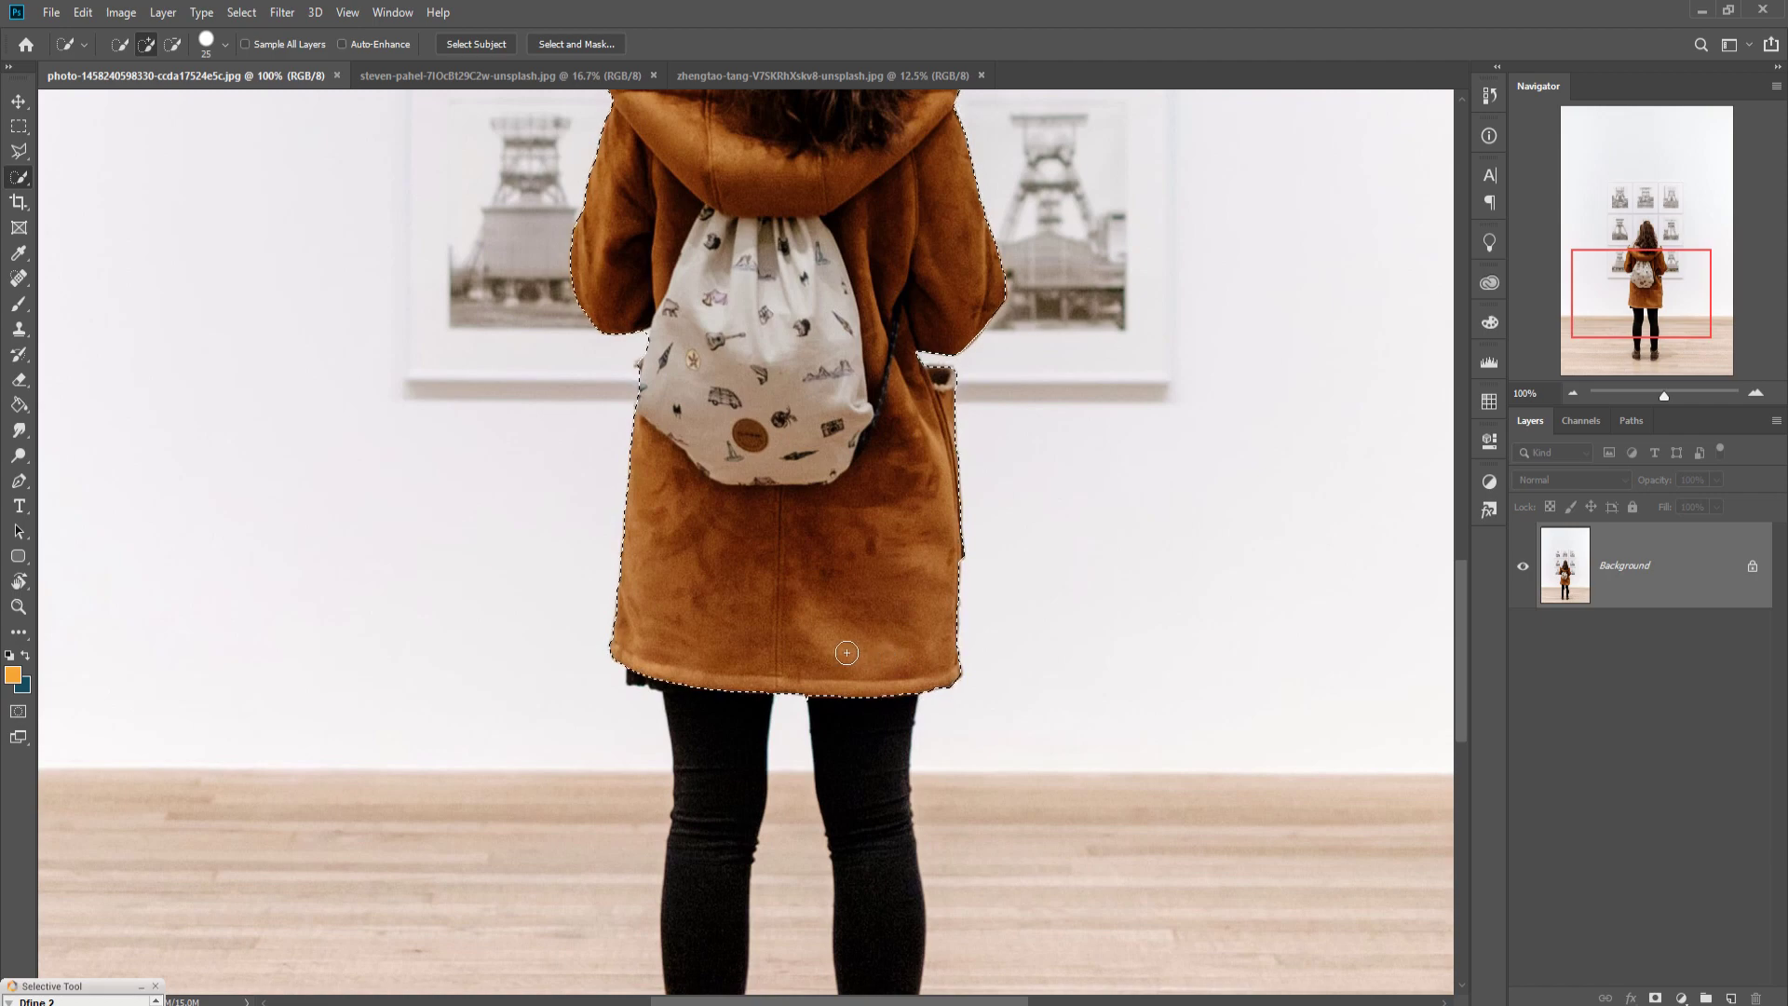
- Add her legs and both boots, including the right boot's heel, to the selection
scroll(875, 280, down, 3)
scroll(758, 280, down, 2)
drag(757, 279, 770, 438)
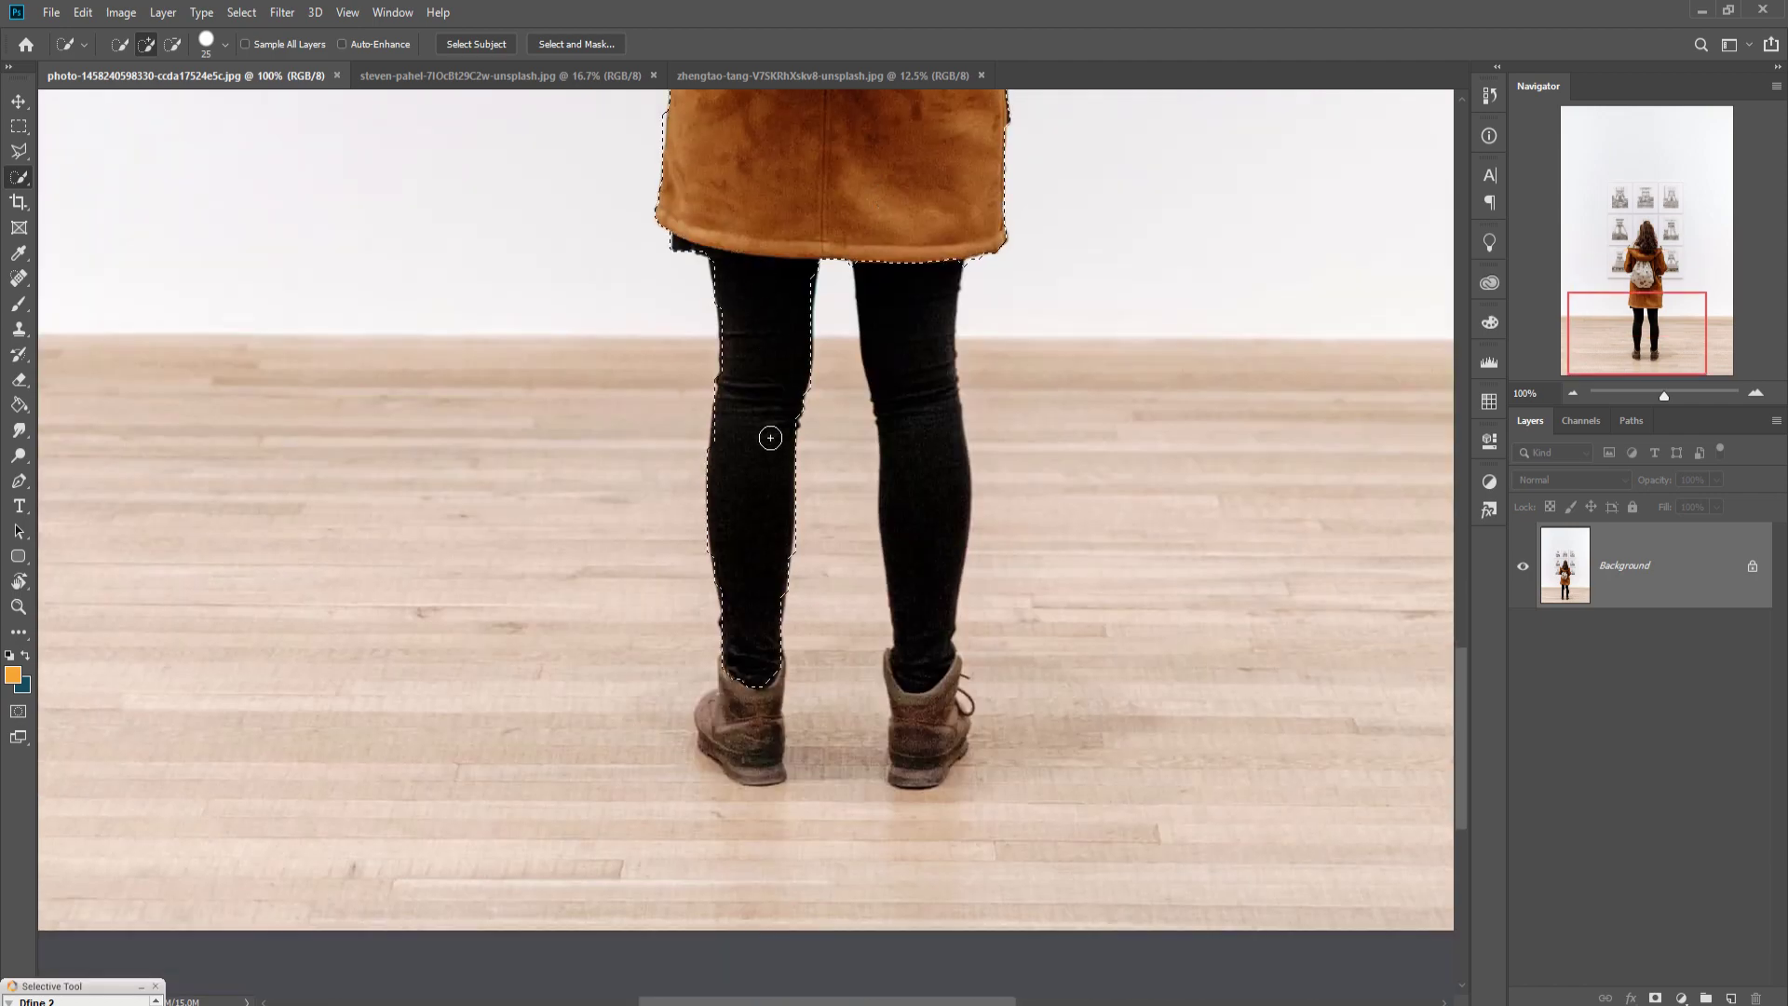
drag(771, 657, 758, 742)
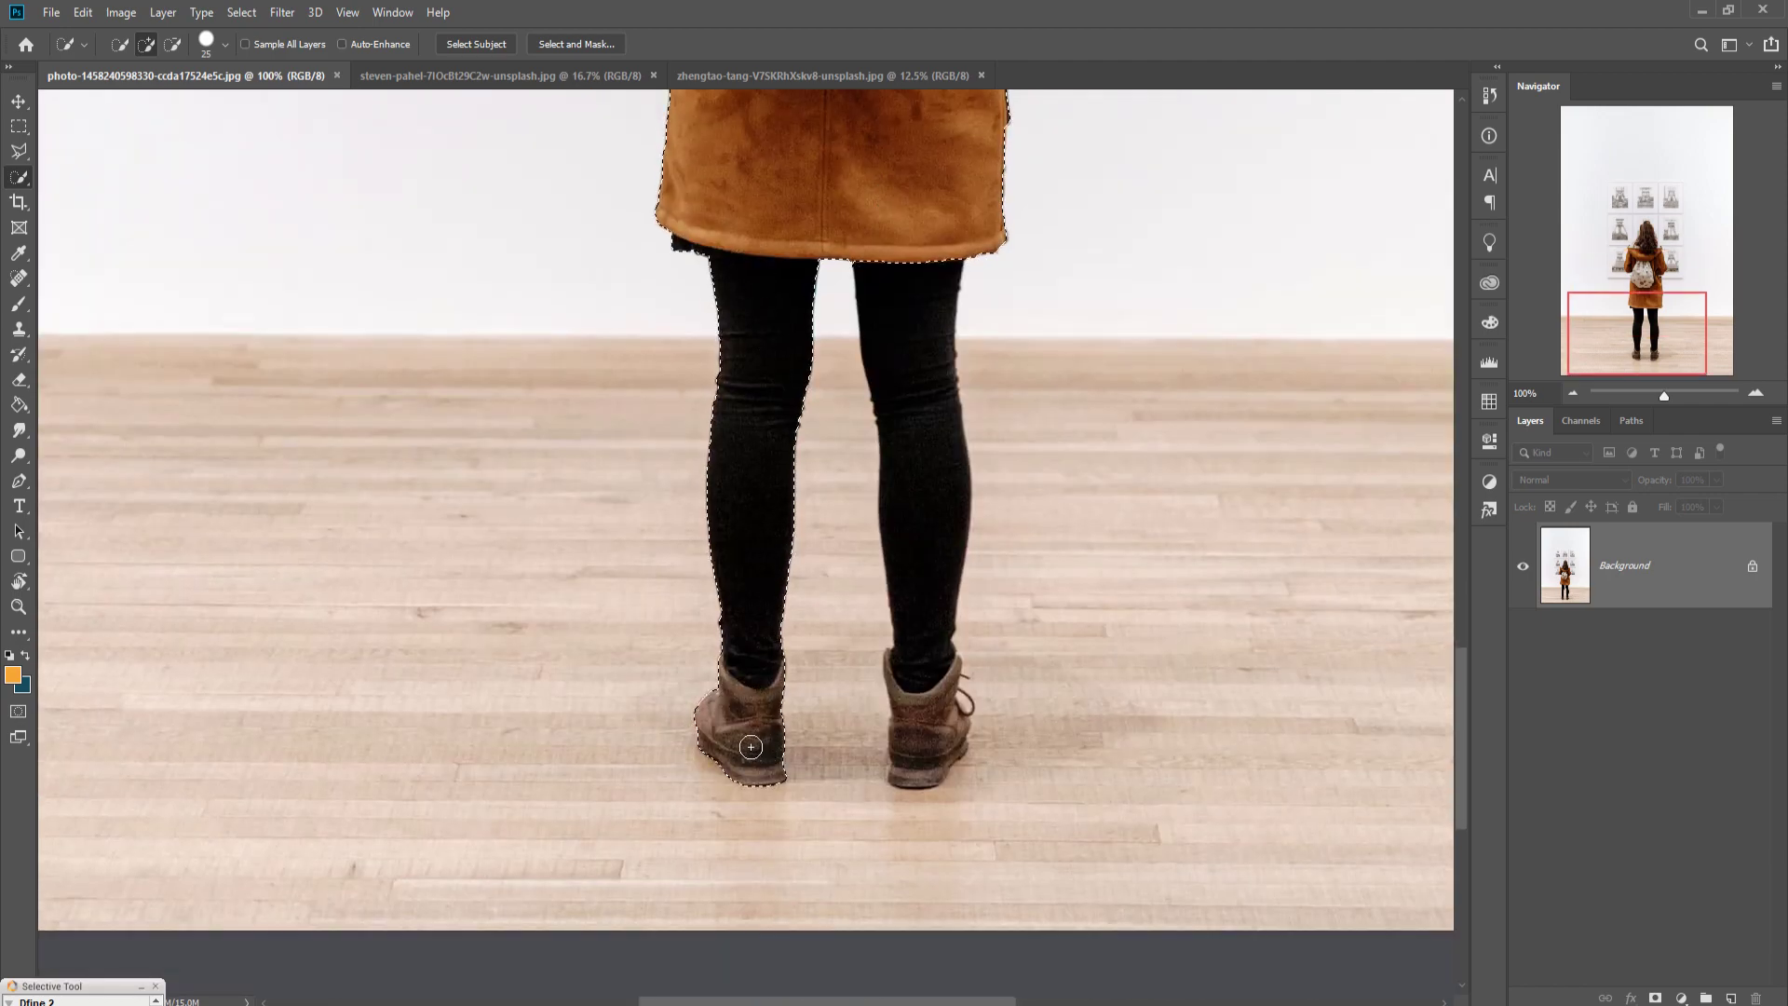
drag(921, 738, 928, 321)
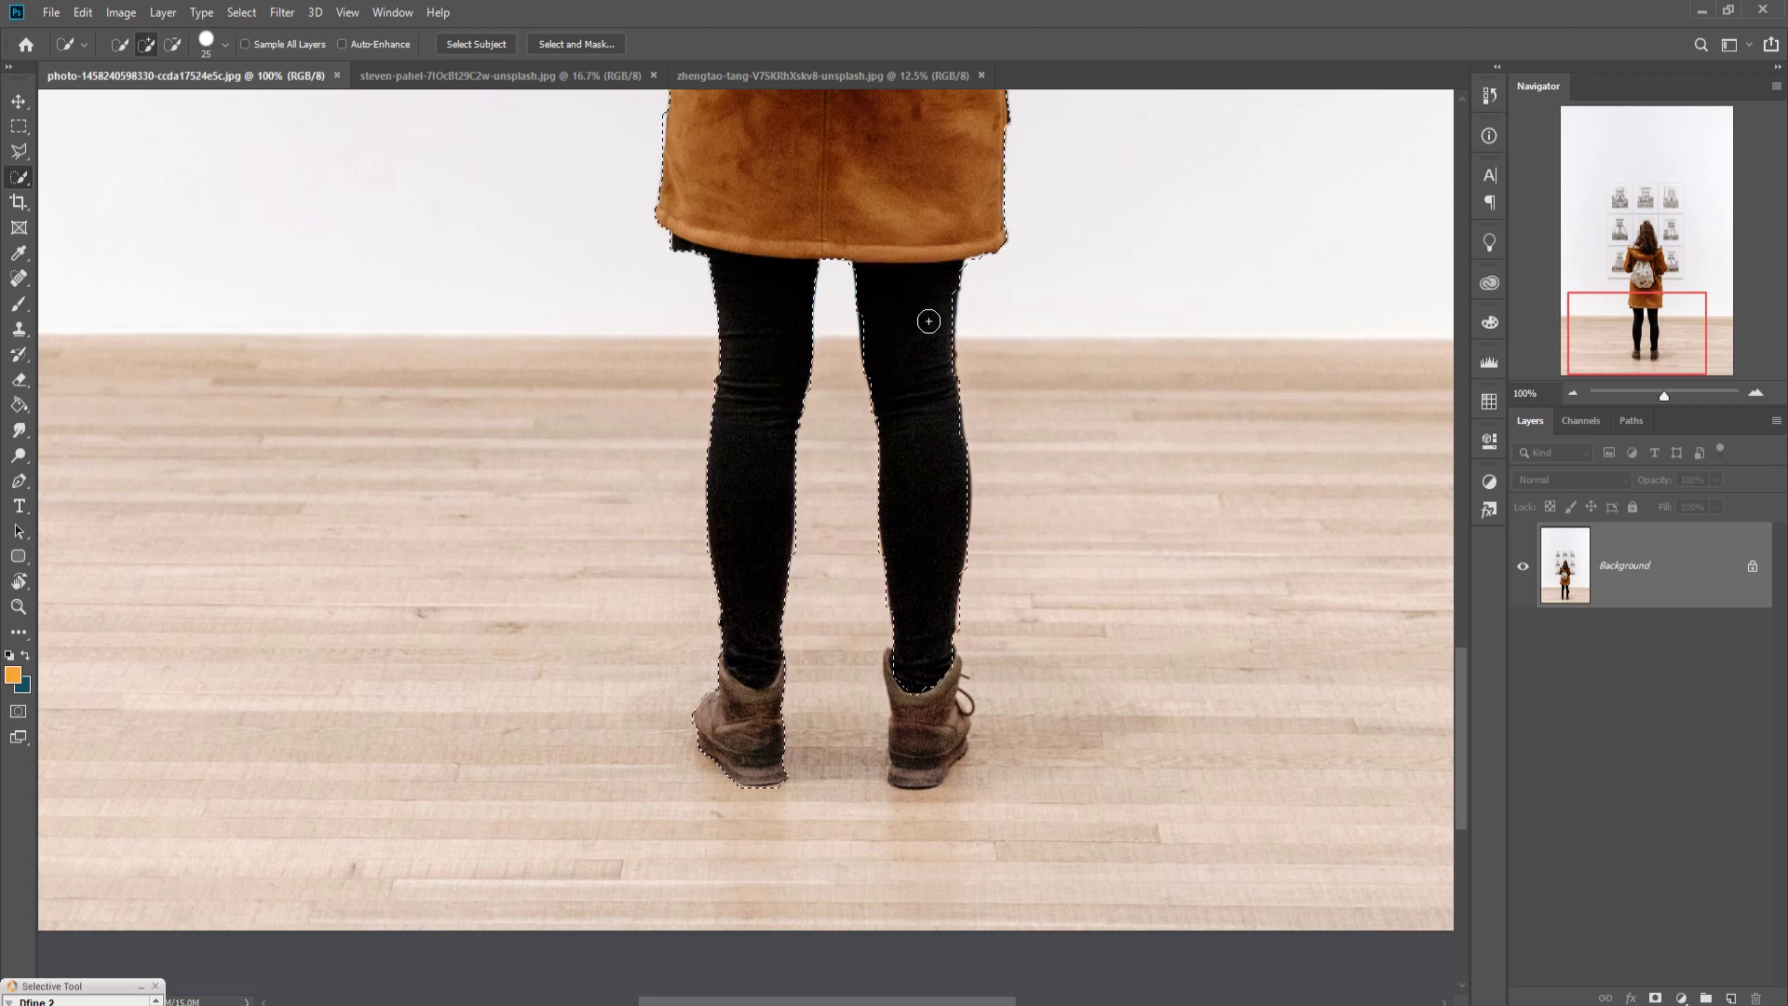
drag(941, 680, 954, 725)
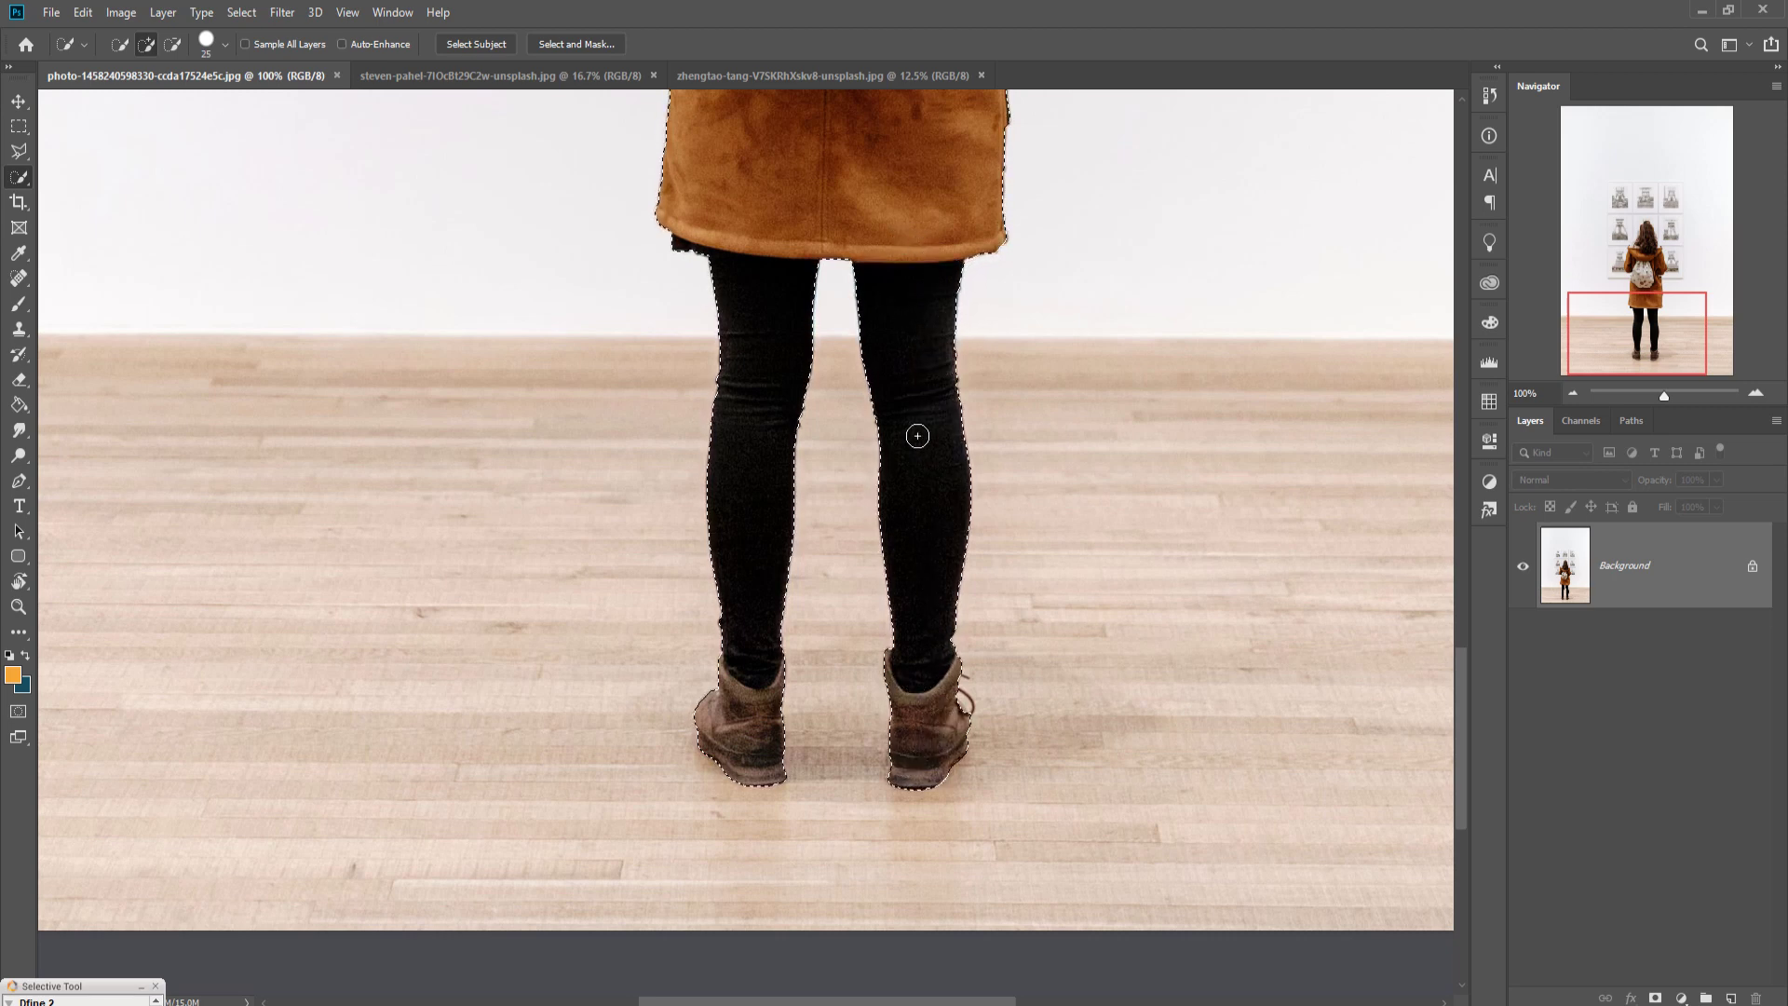
drag(920, 369, 946, 559)
drag(931, 447, 926, 711)
drag(1014, 377, 891, 651)
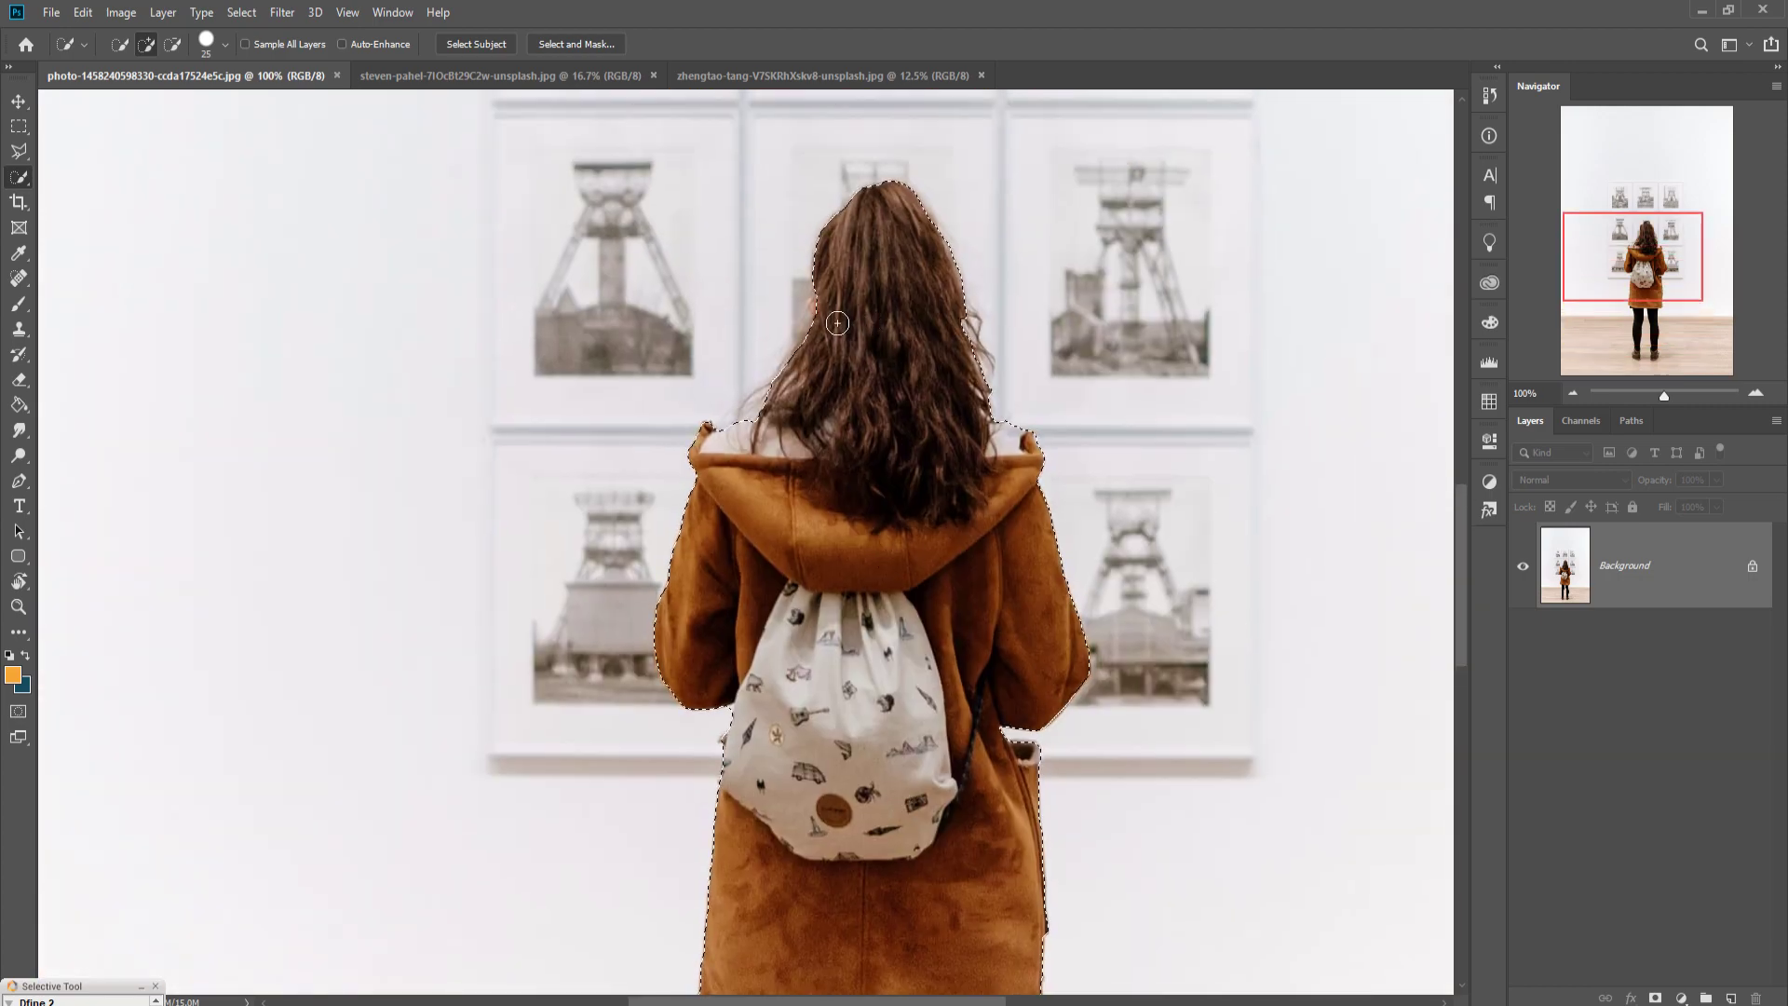
- Subtract the wall patch beside her hair, then add the stray hair strands on the right
click(831, 318)
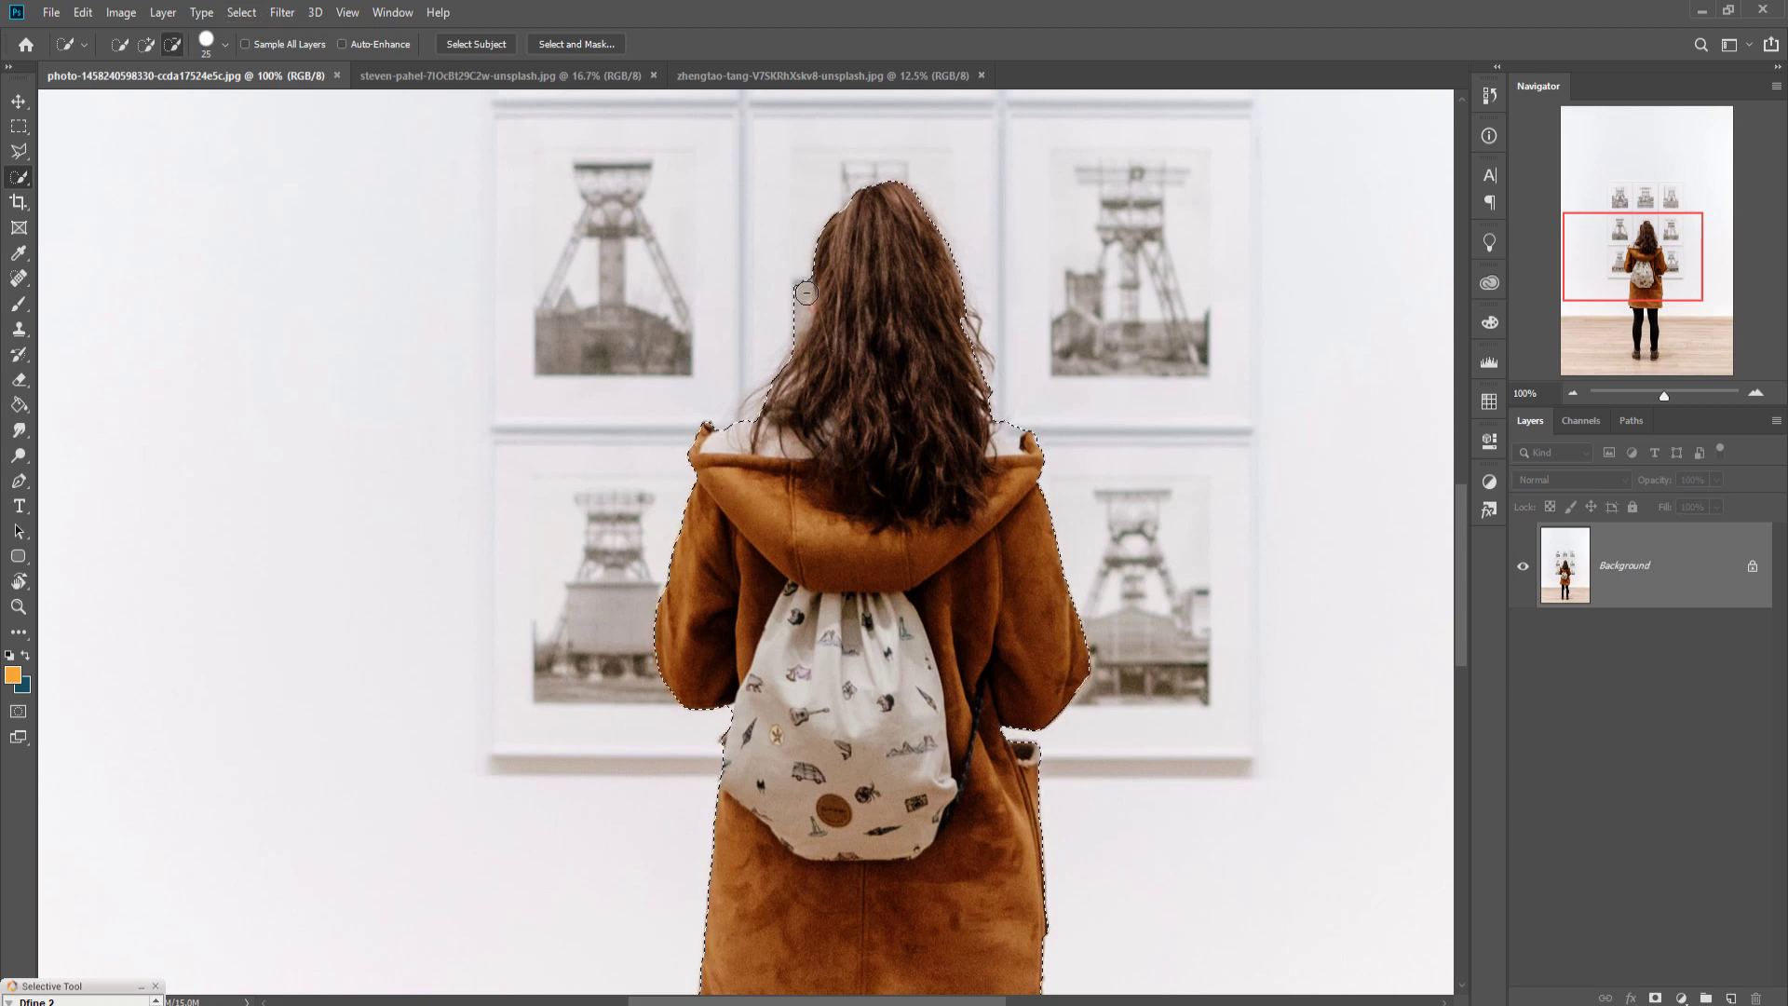
drag(803, 284, 803, 349)
click(146, 44)
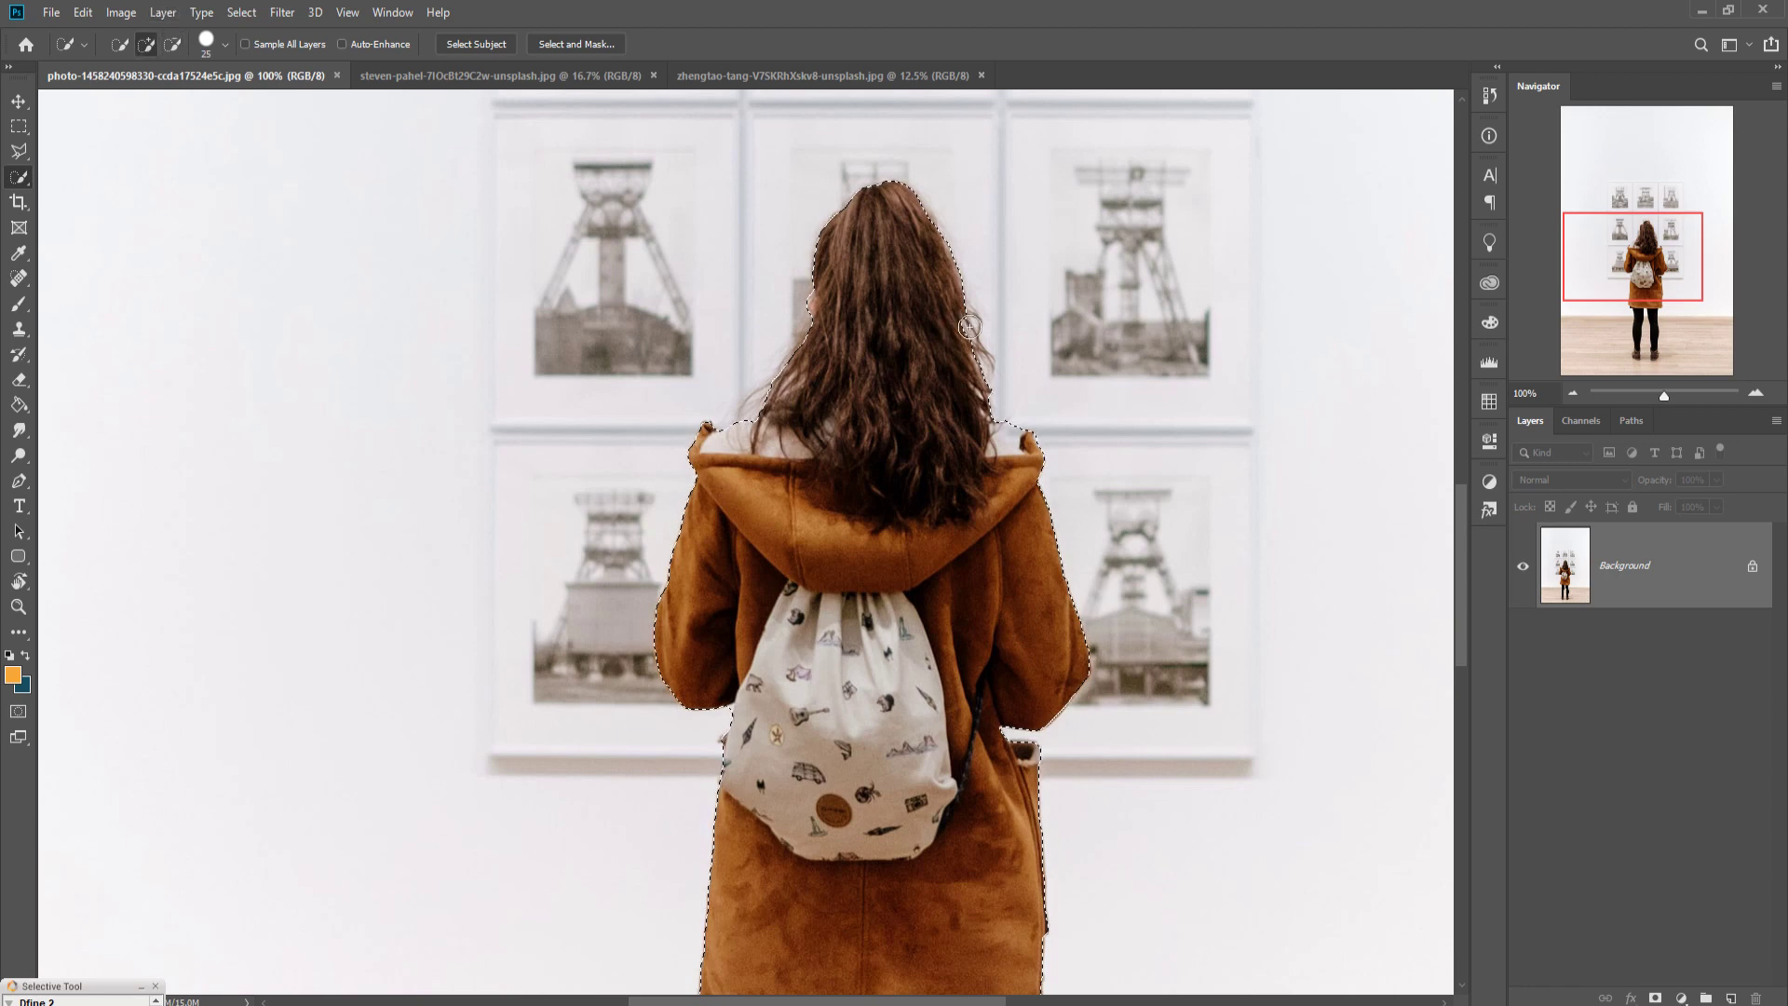
drag(968, 326, 991, 382)
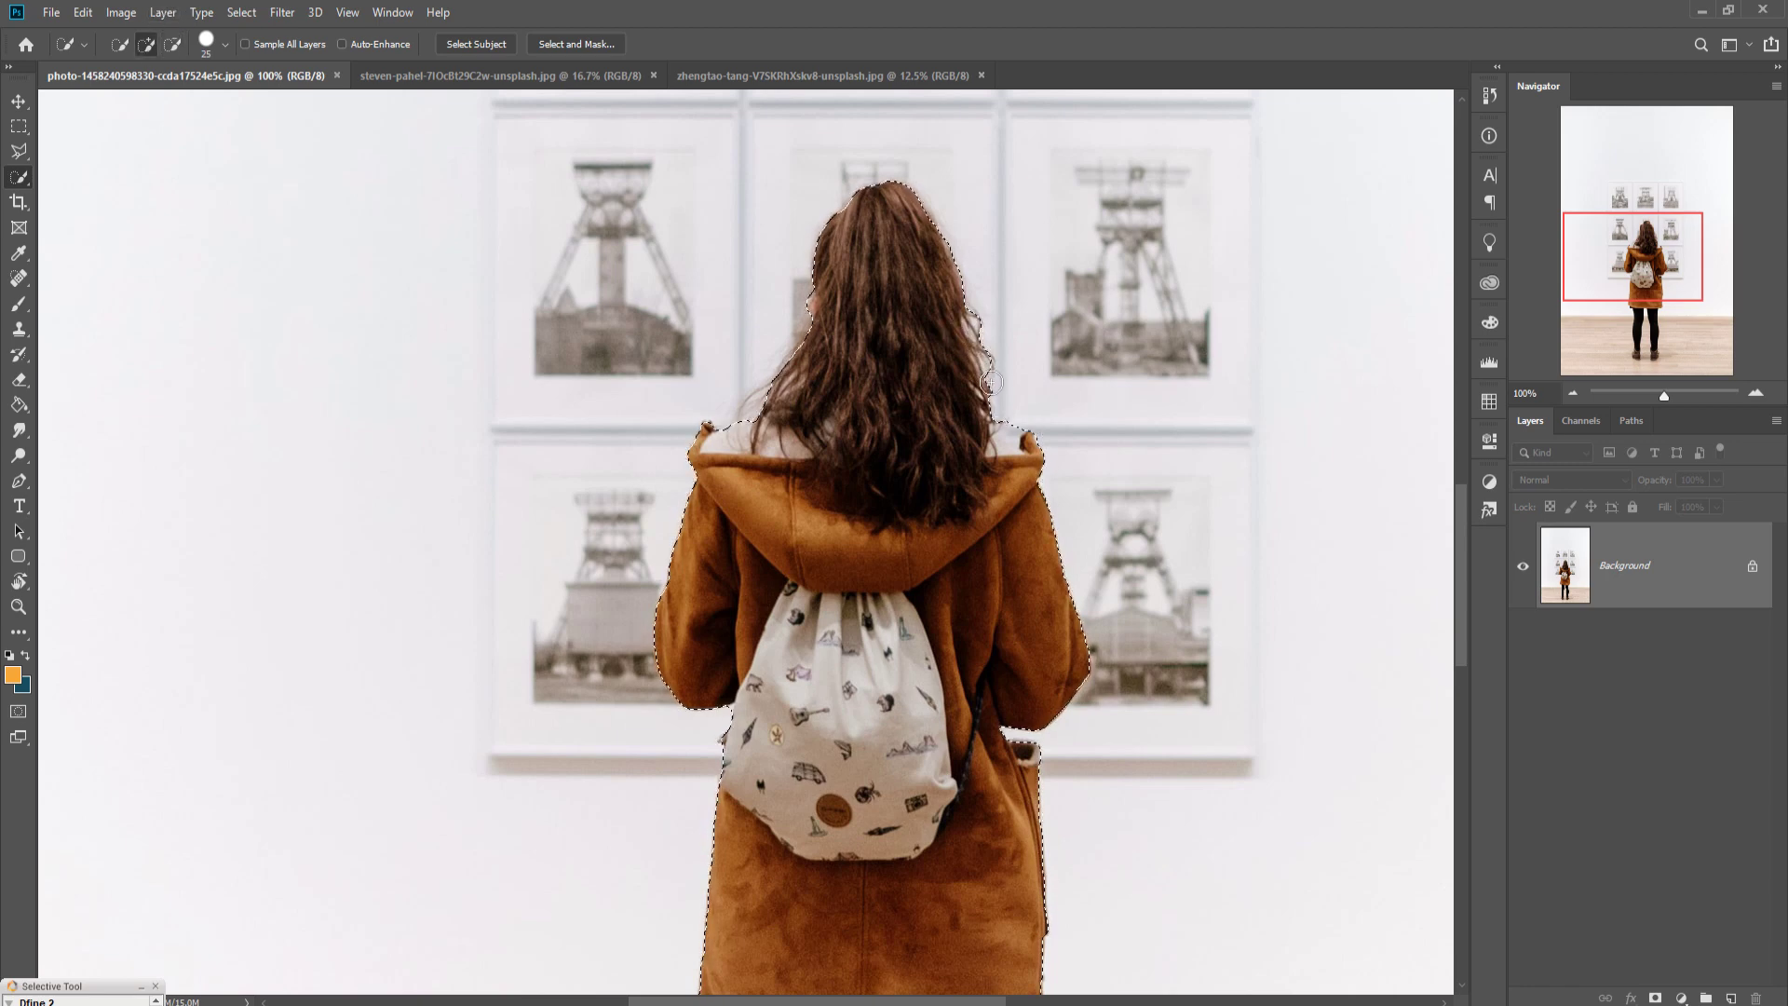
- In Select and Mask, enable Decontaminate Colors and output the cut-out to a new layer
click(562, 45)
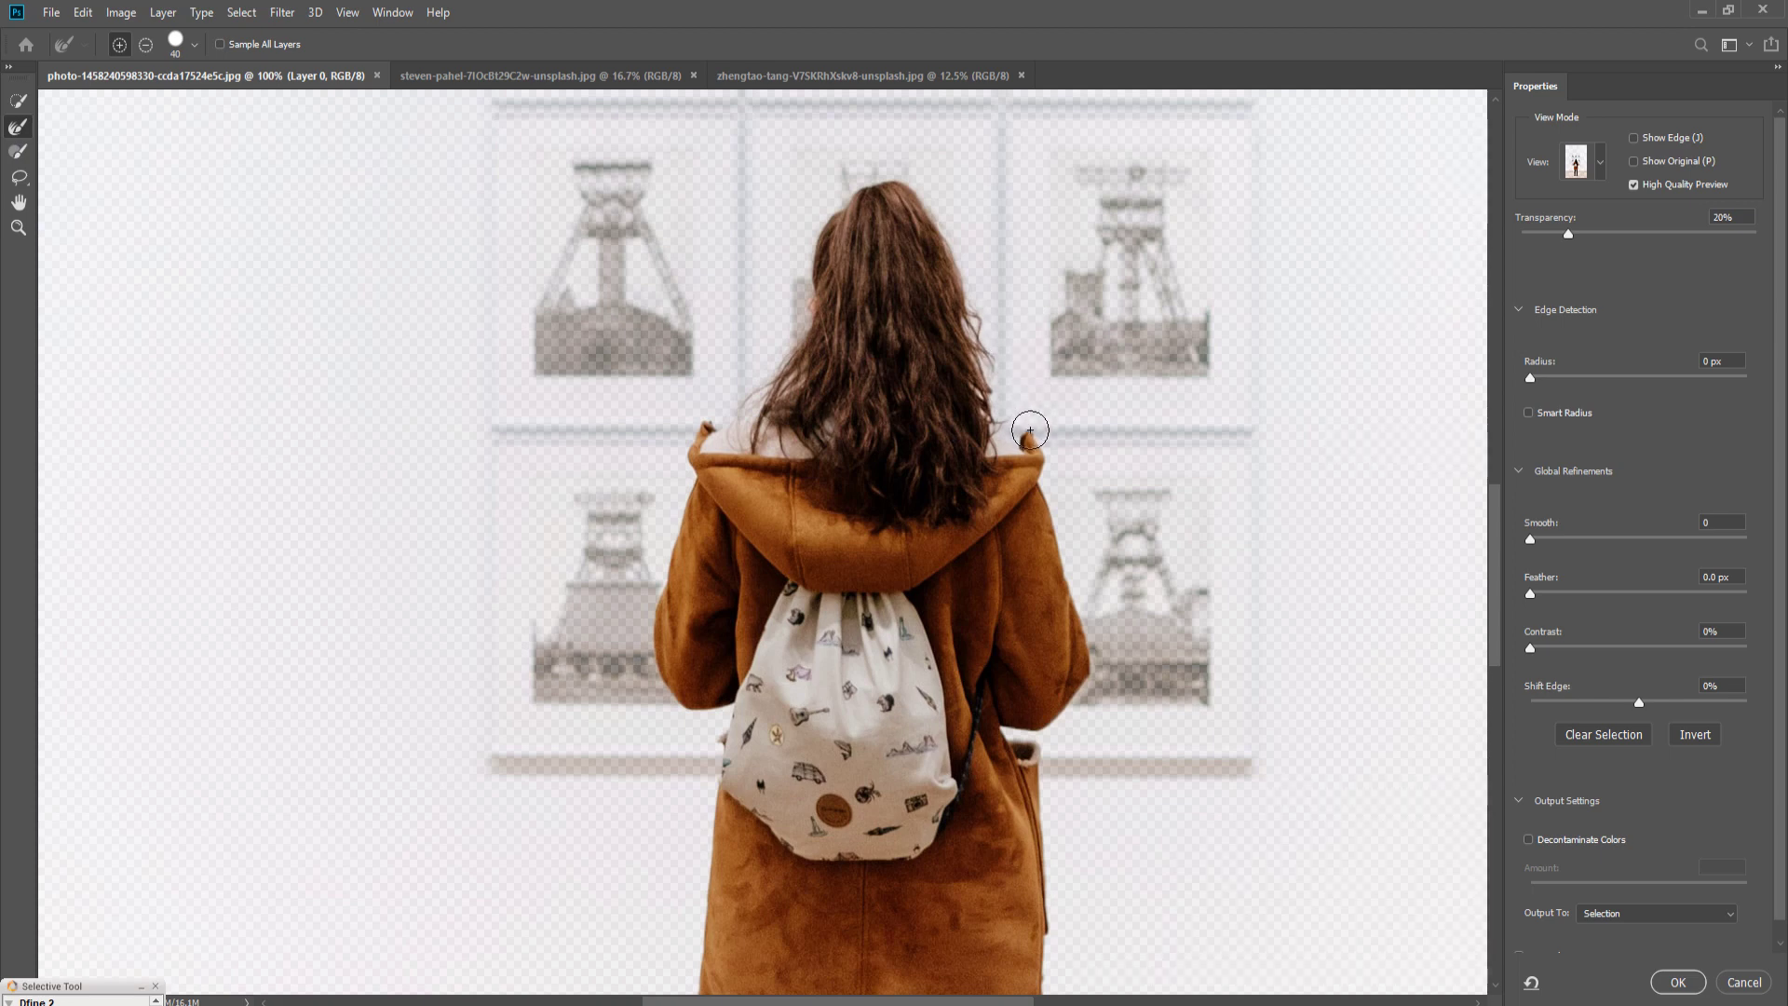
click(1528, 840)
click(1634, 915)
click(1620, 950)
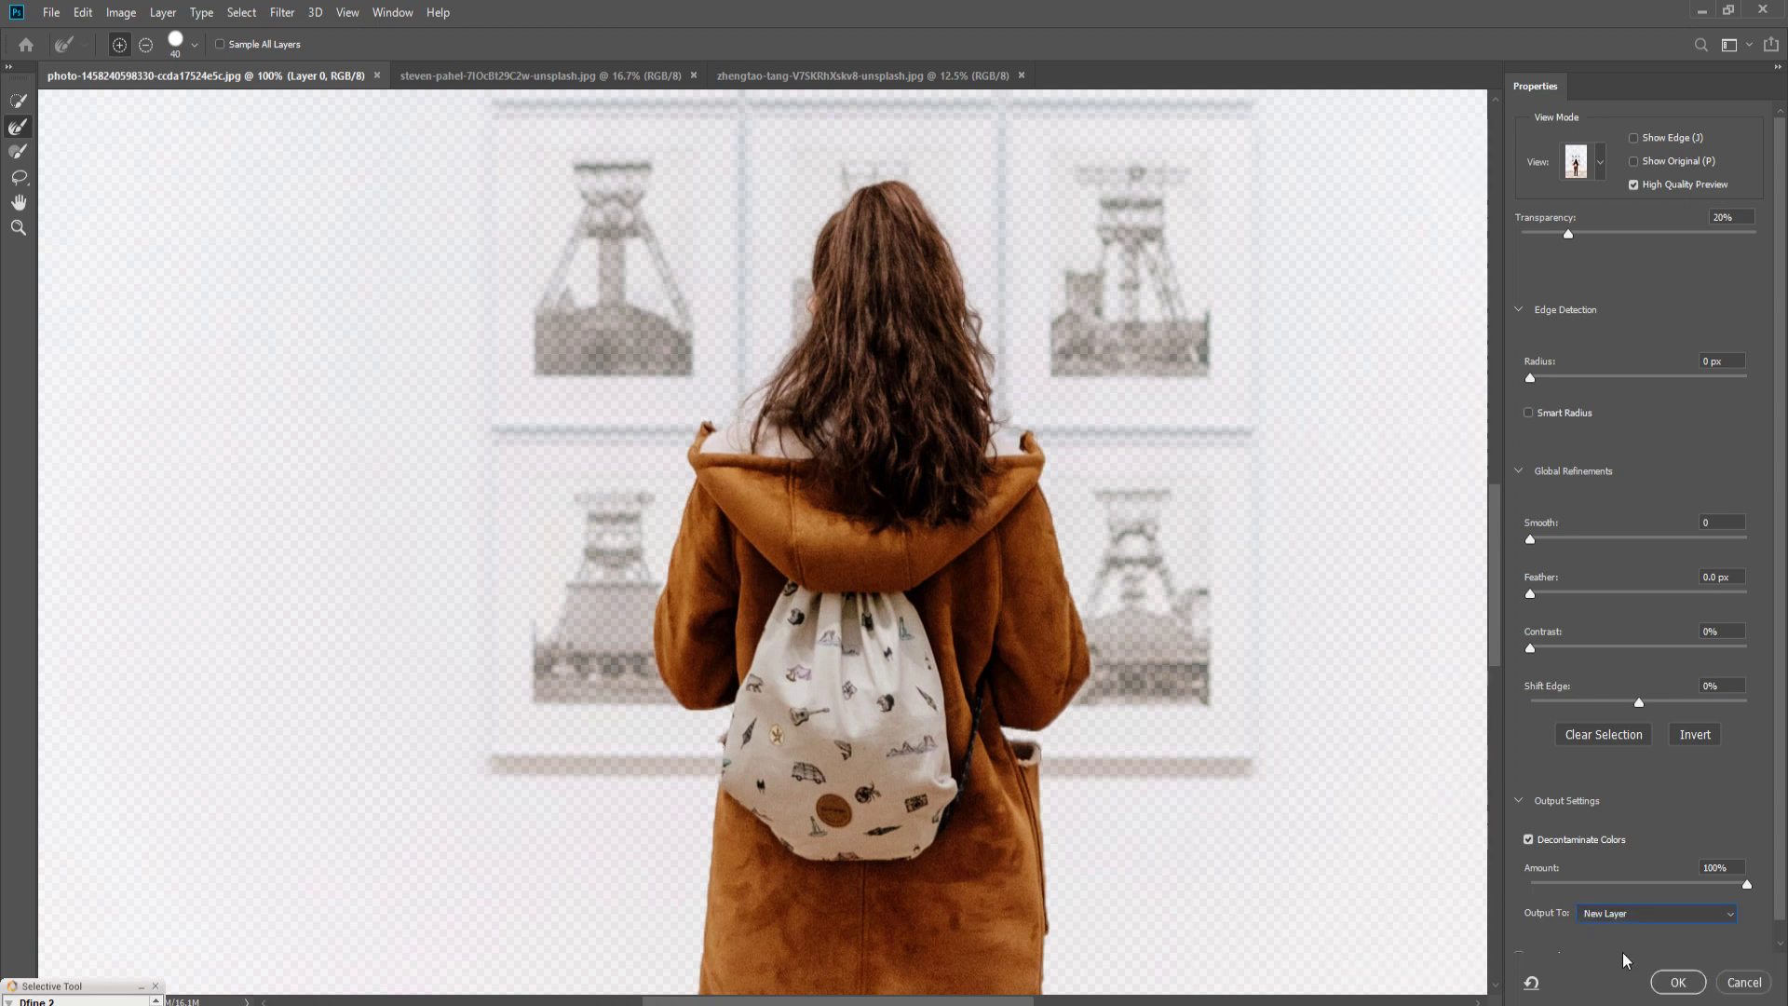
click(1678, 979)
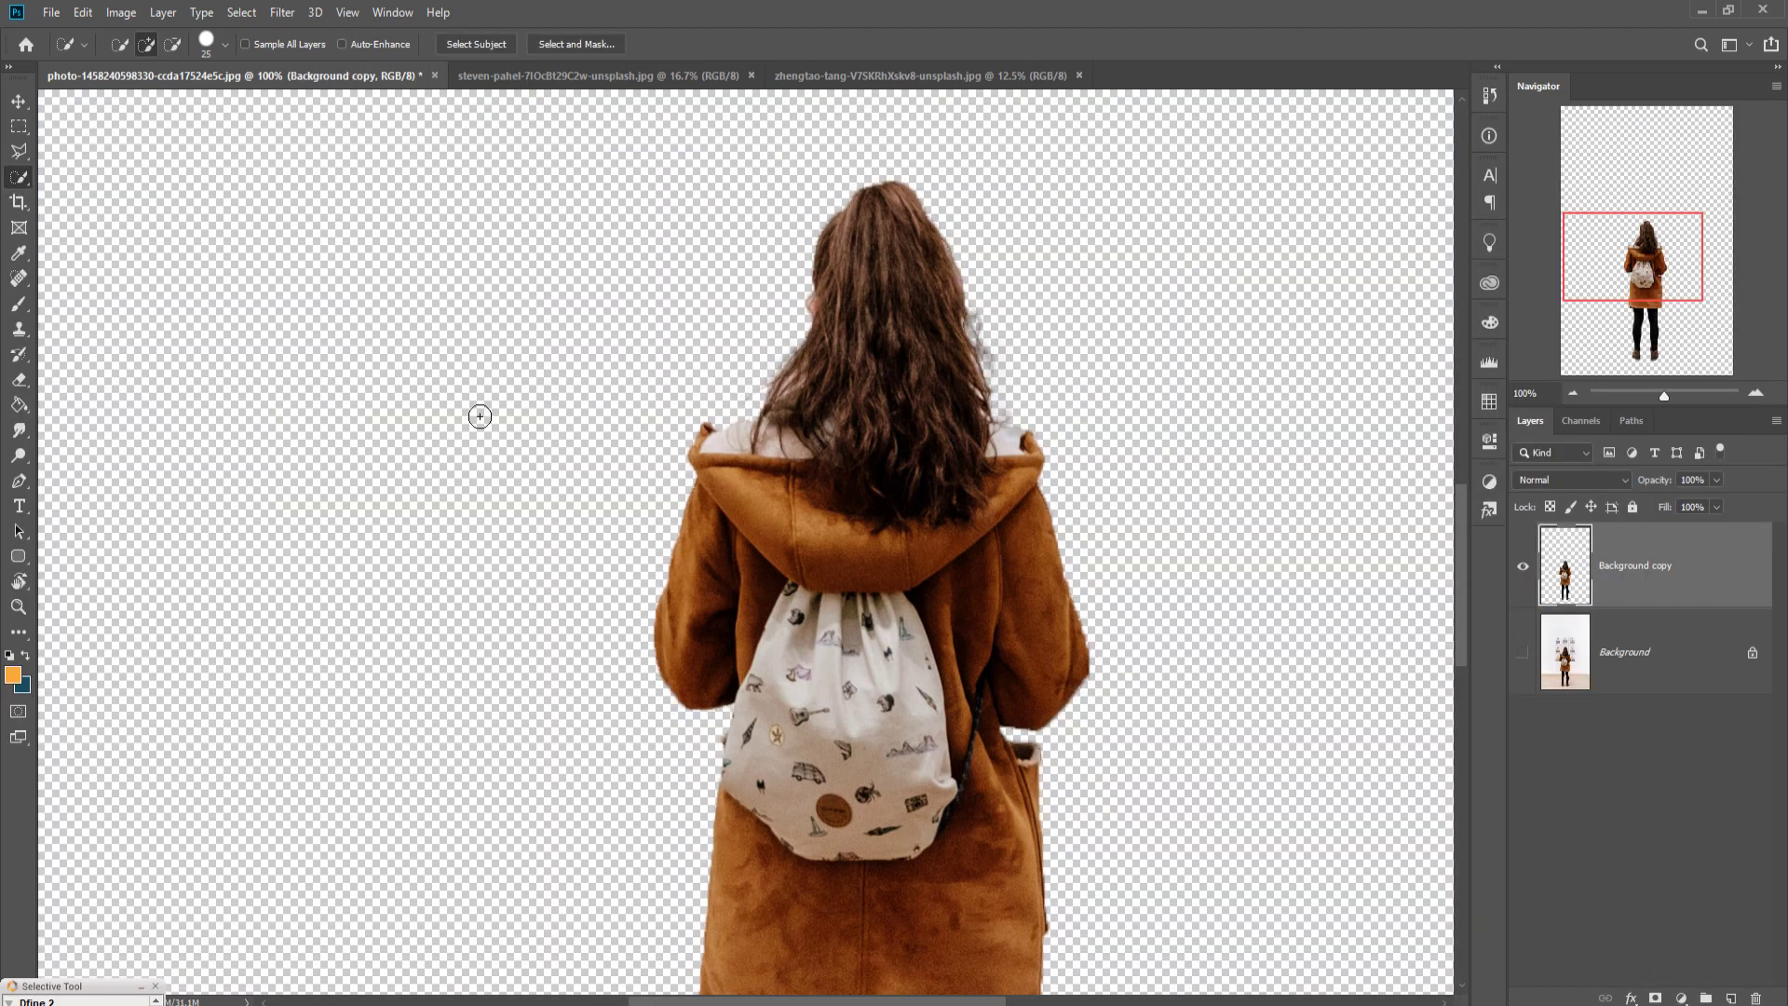
- Start a new document using the recent 1920×1080 preset
click(20, 105)
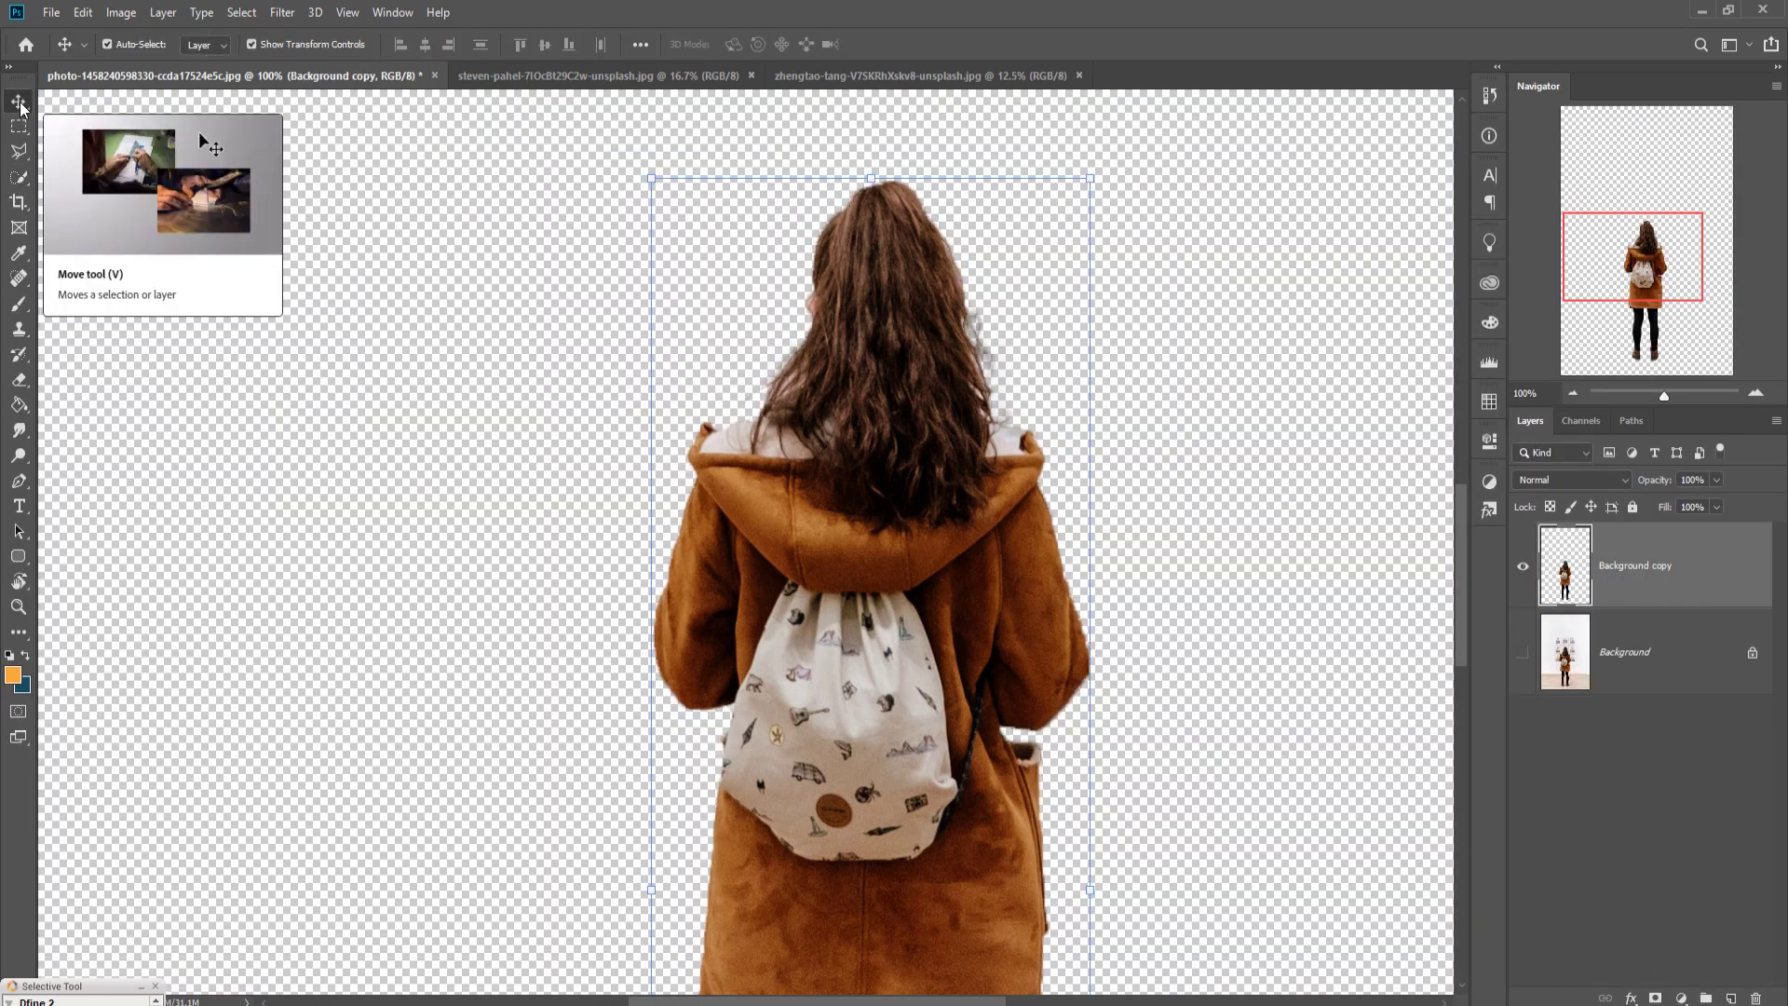
key(ctrl+minus)
key(ctrl+minus)
key(ctrl+minus)
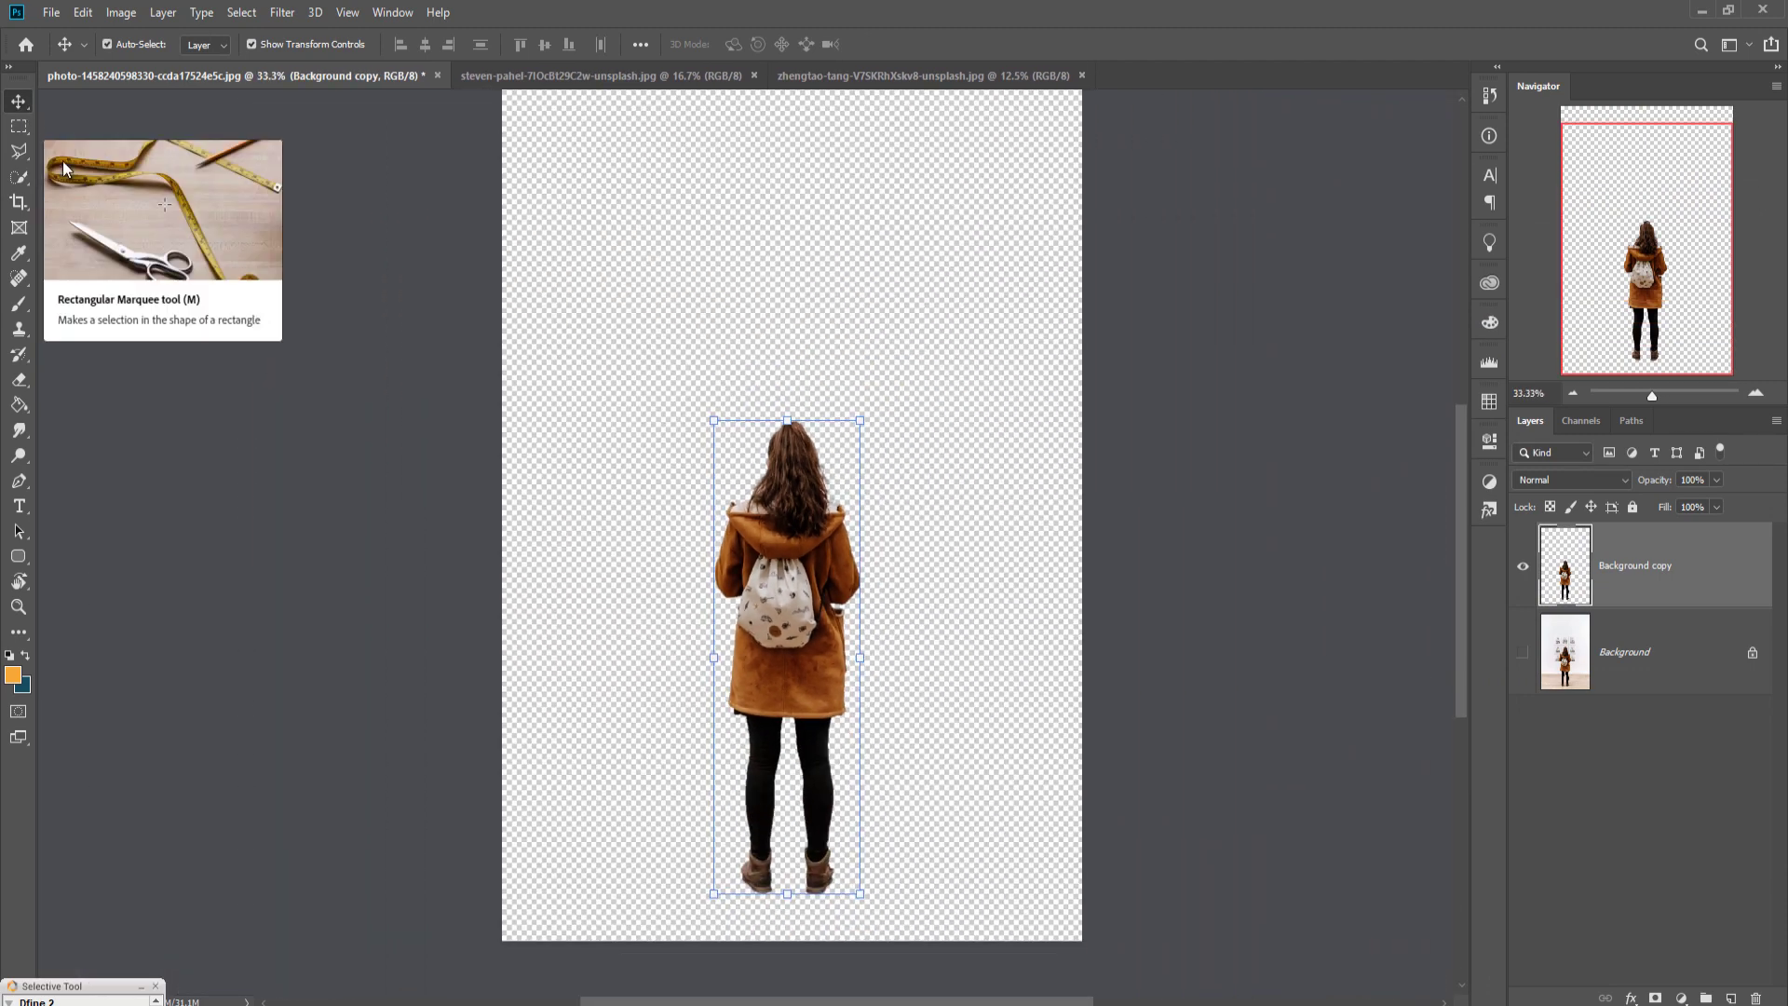
click(51, 12)
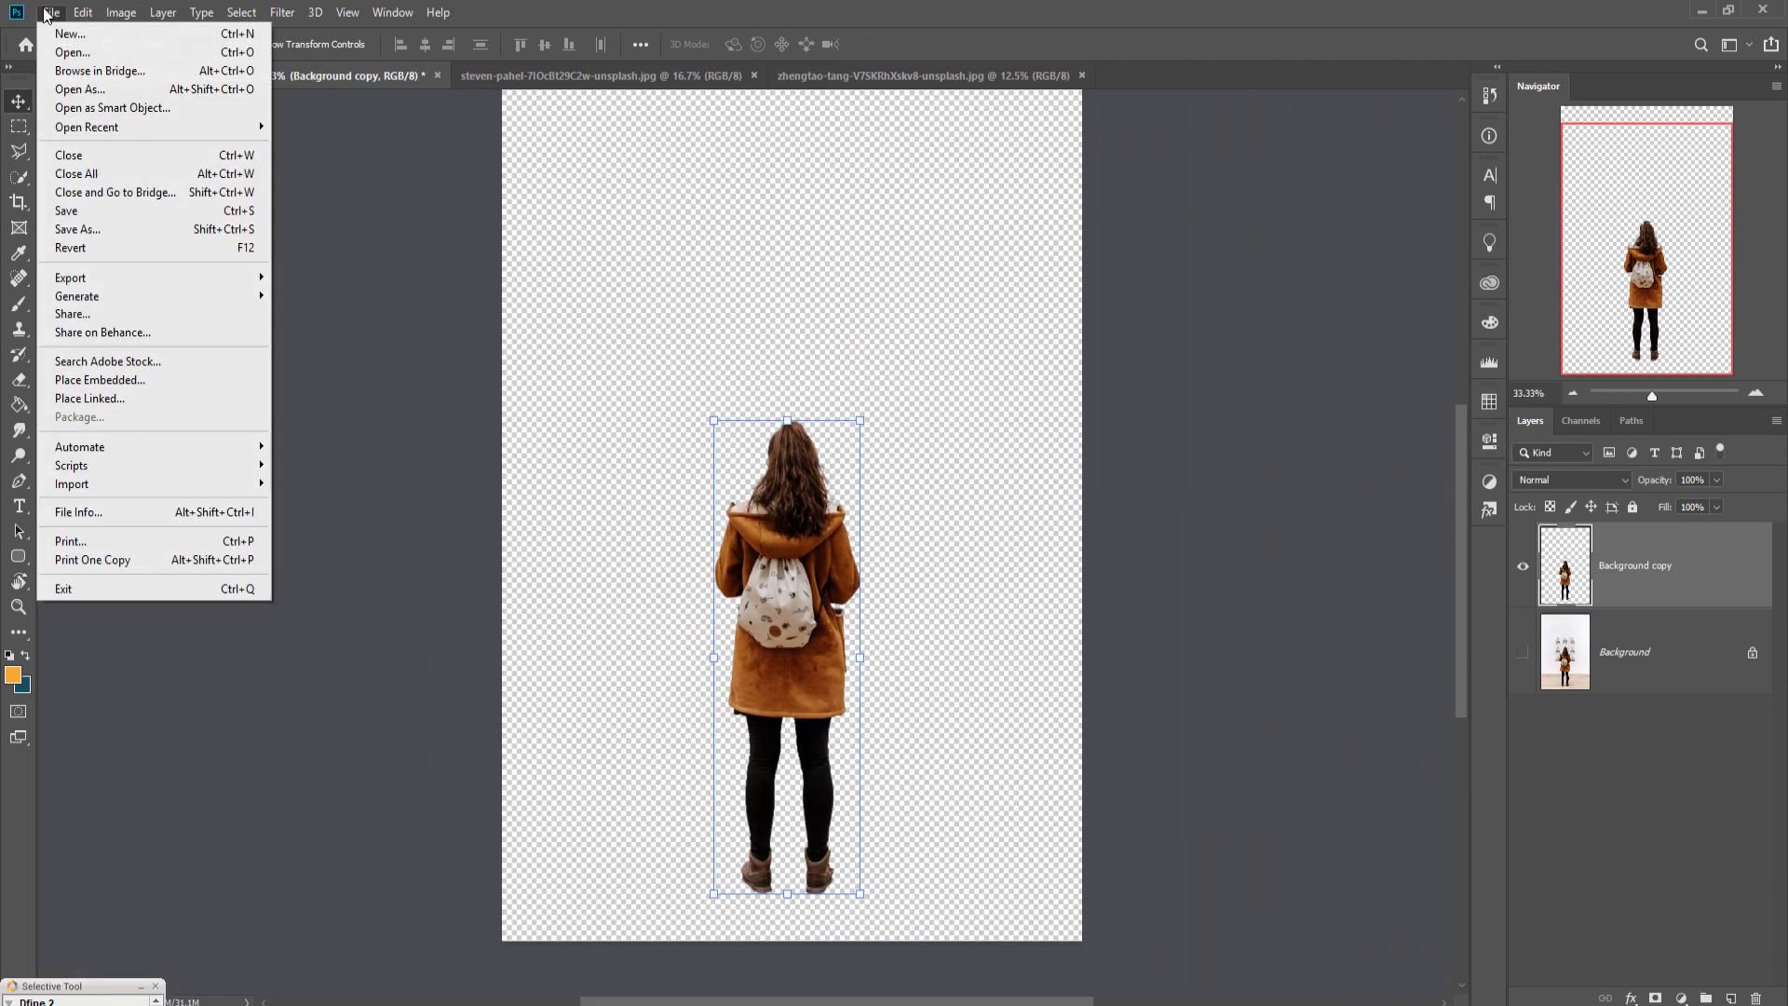
click(65, 30)
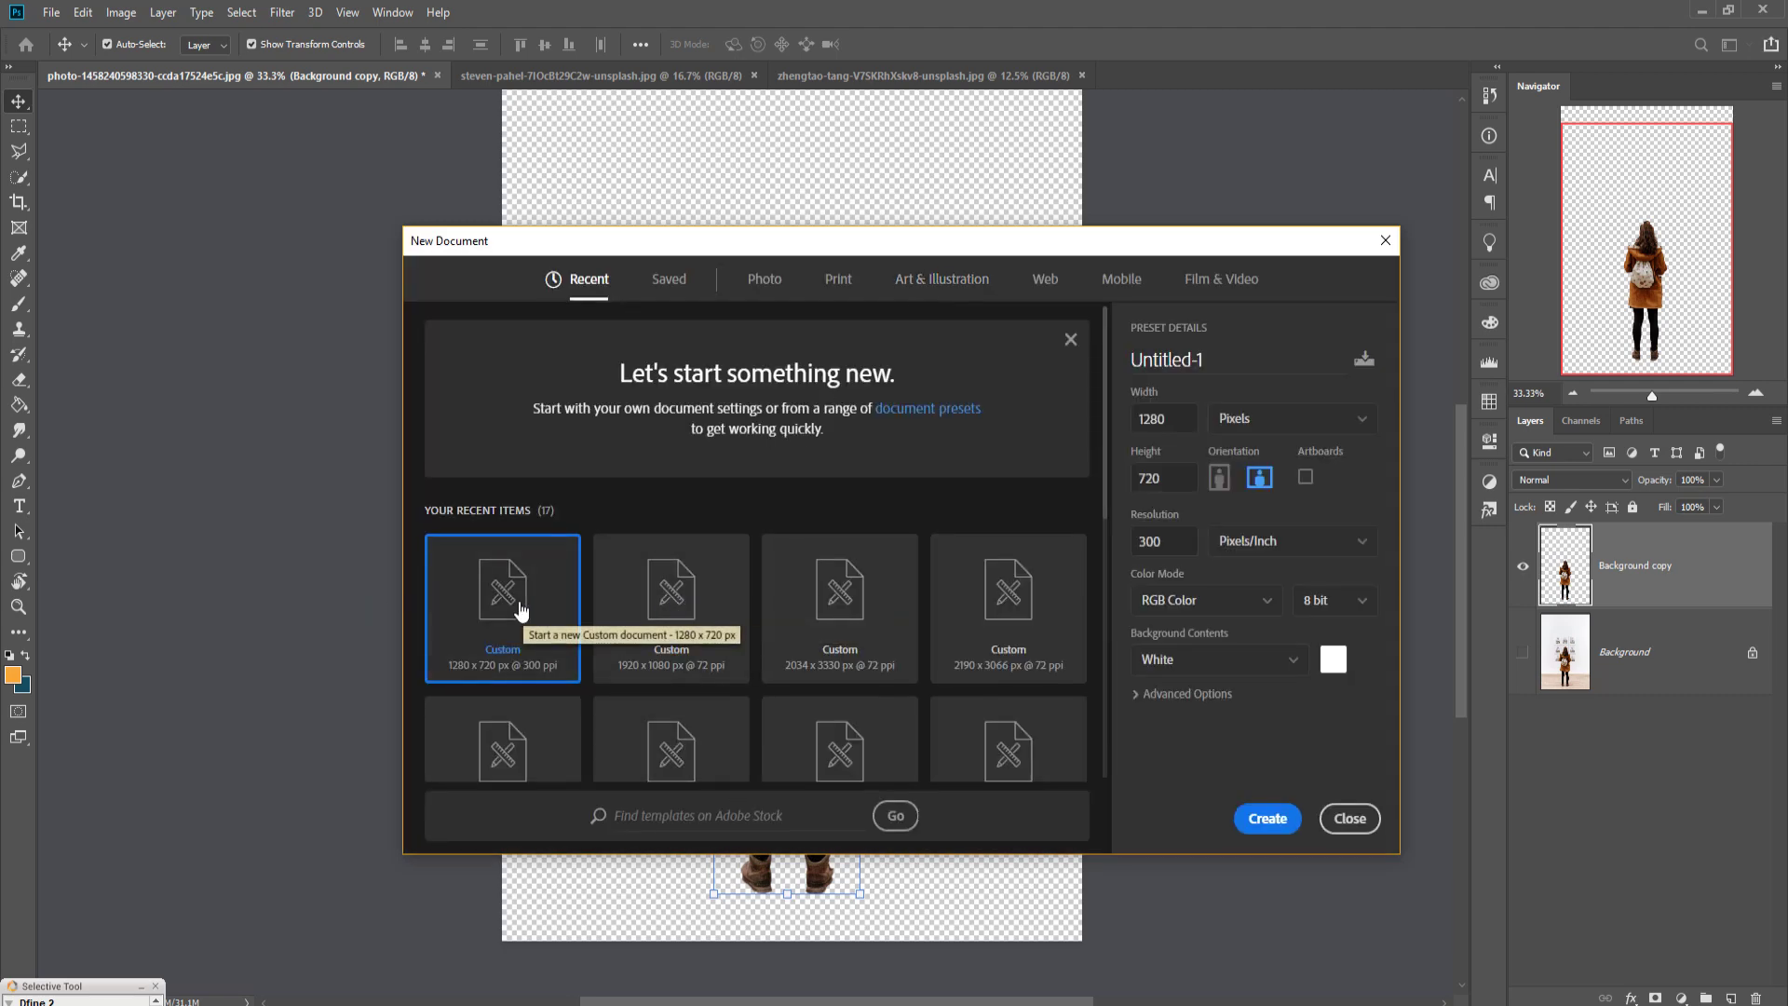
click(697, 626)
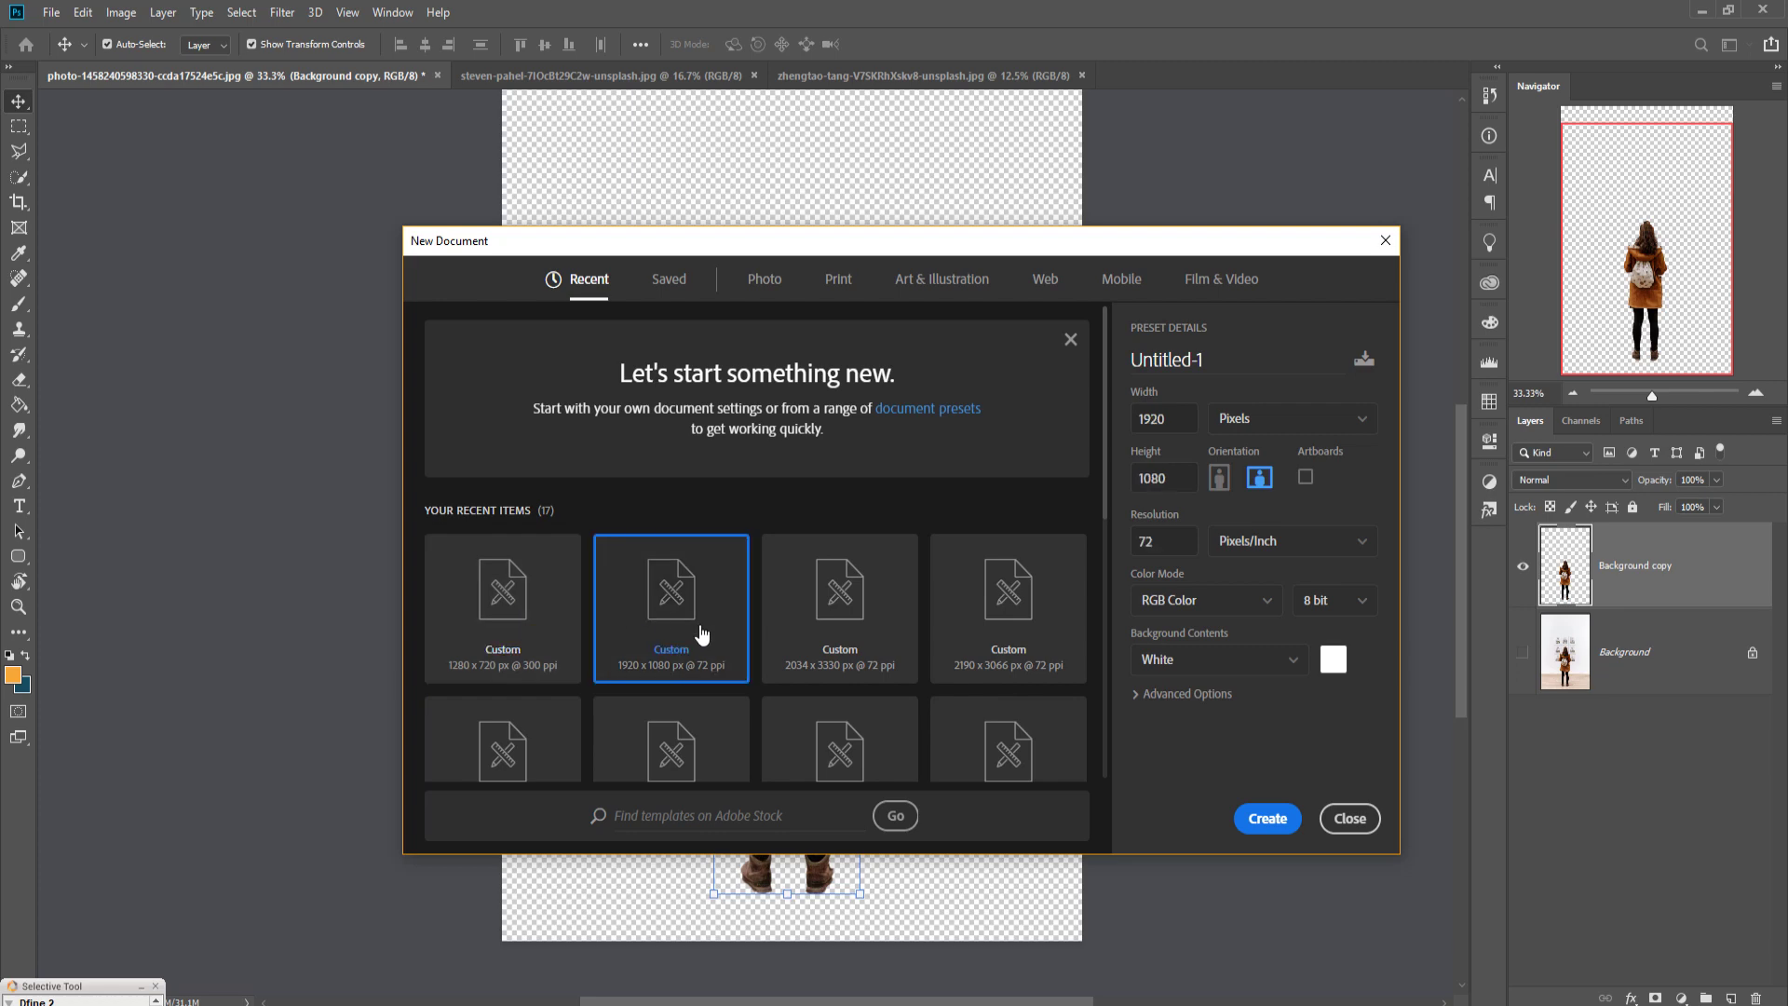
- Create the white document and crop its left side inward to a narrower, near-square canvas
click(1268, 818)
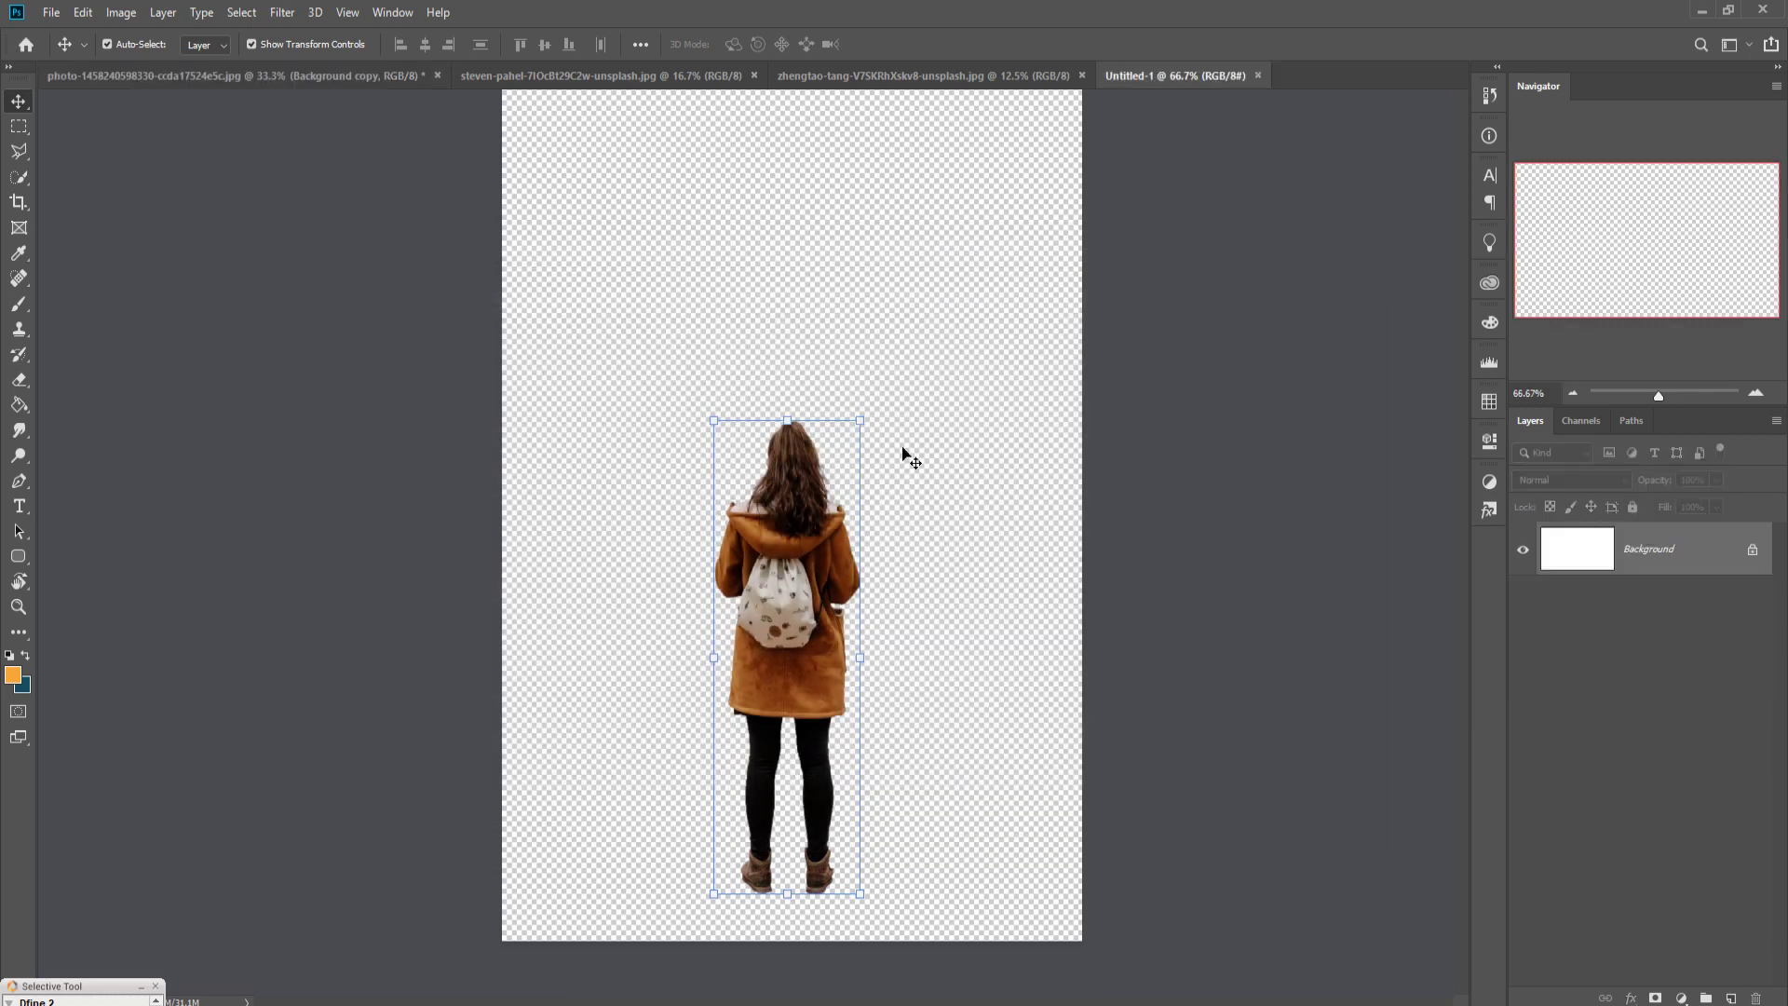
click(19, 202)
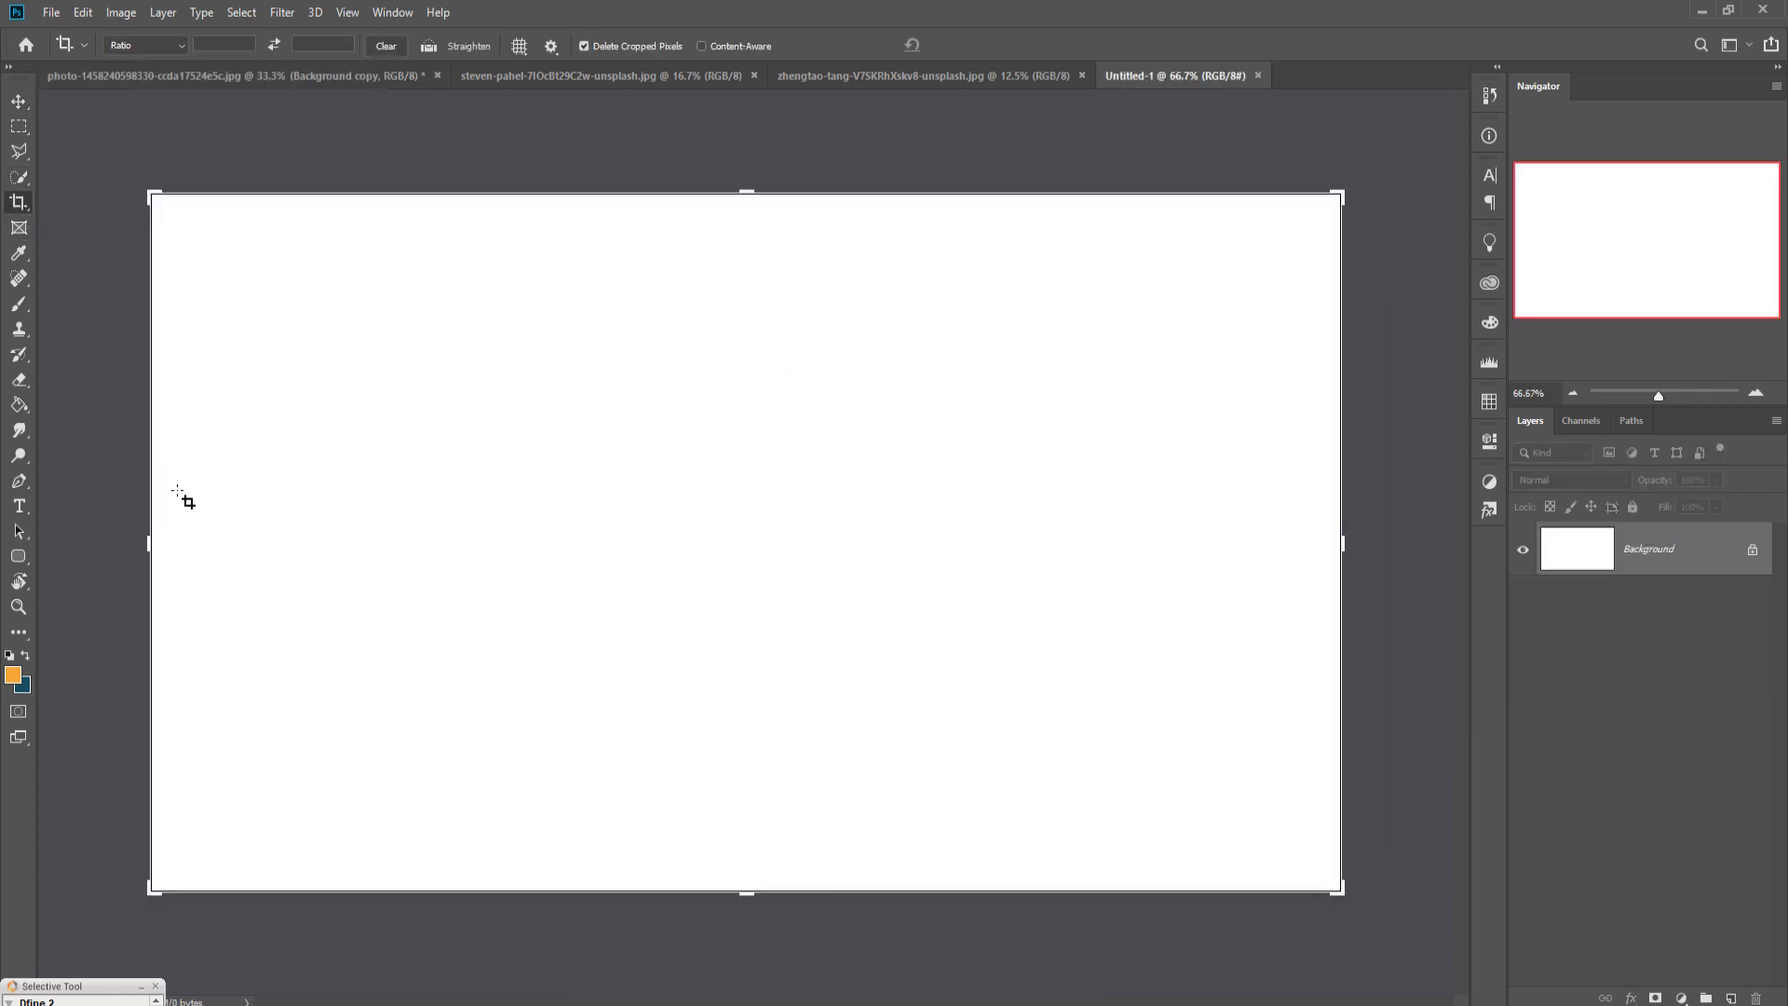
drag(155, 554, 342, 578)
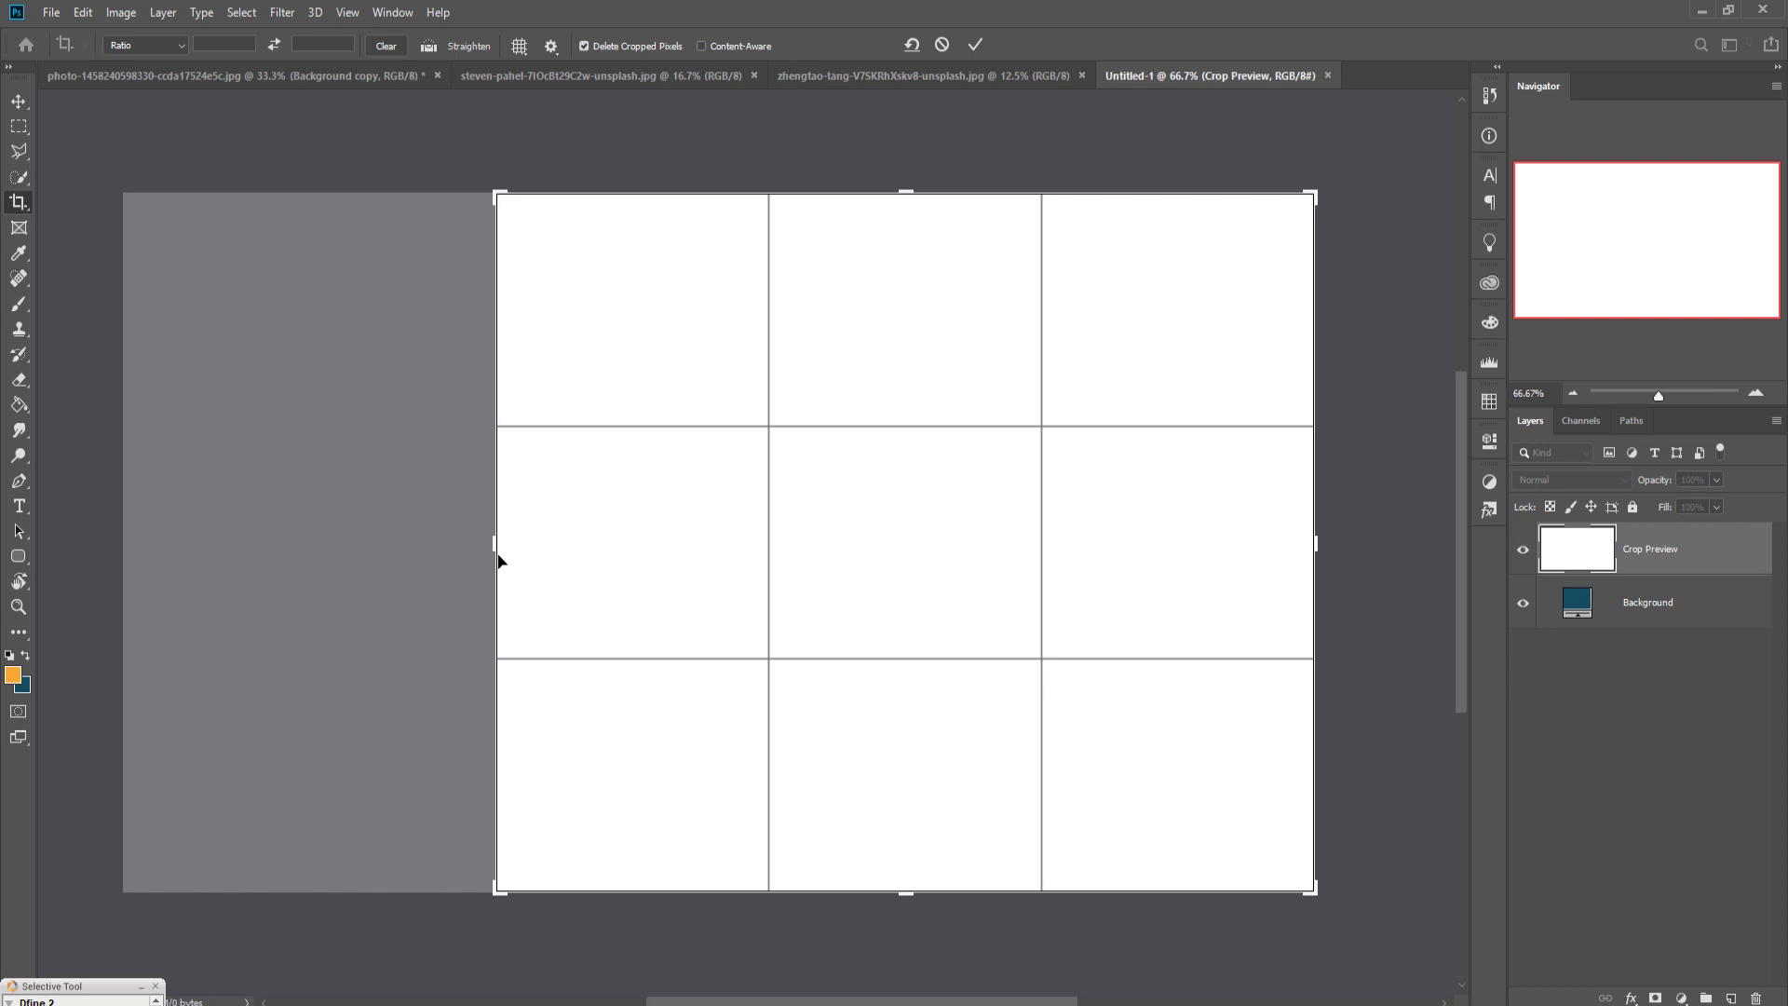
drag(498, 560, 505, 557)
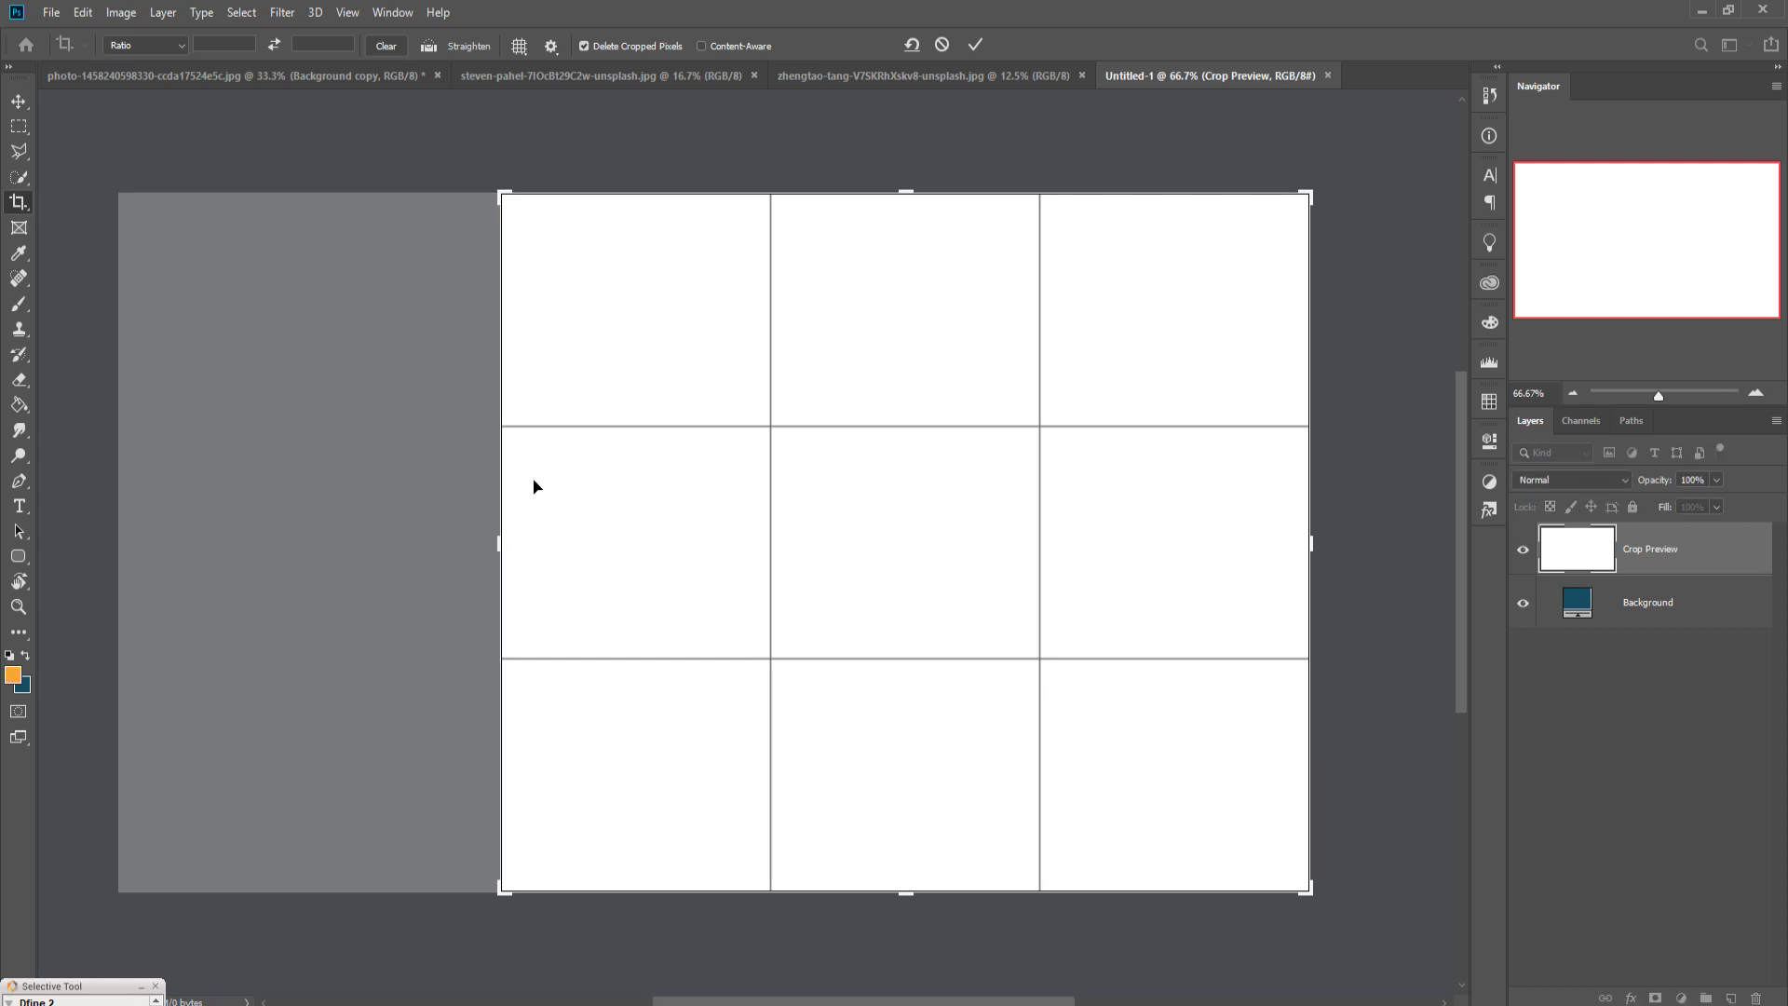
click(974, 44)
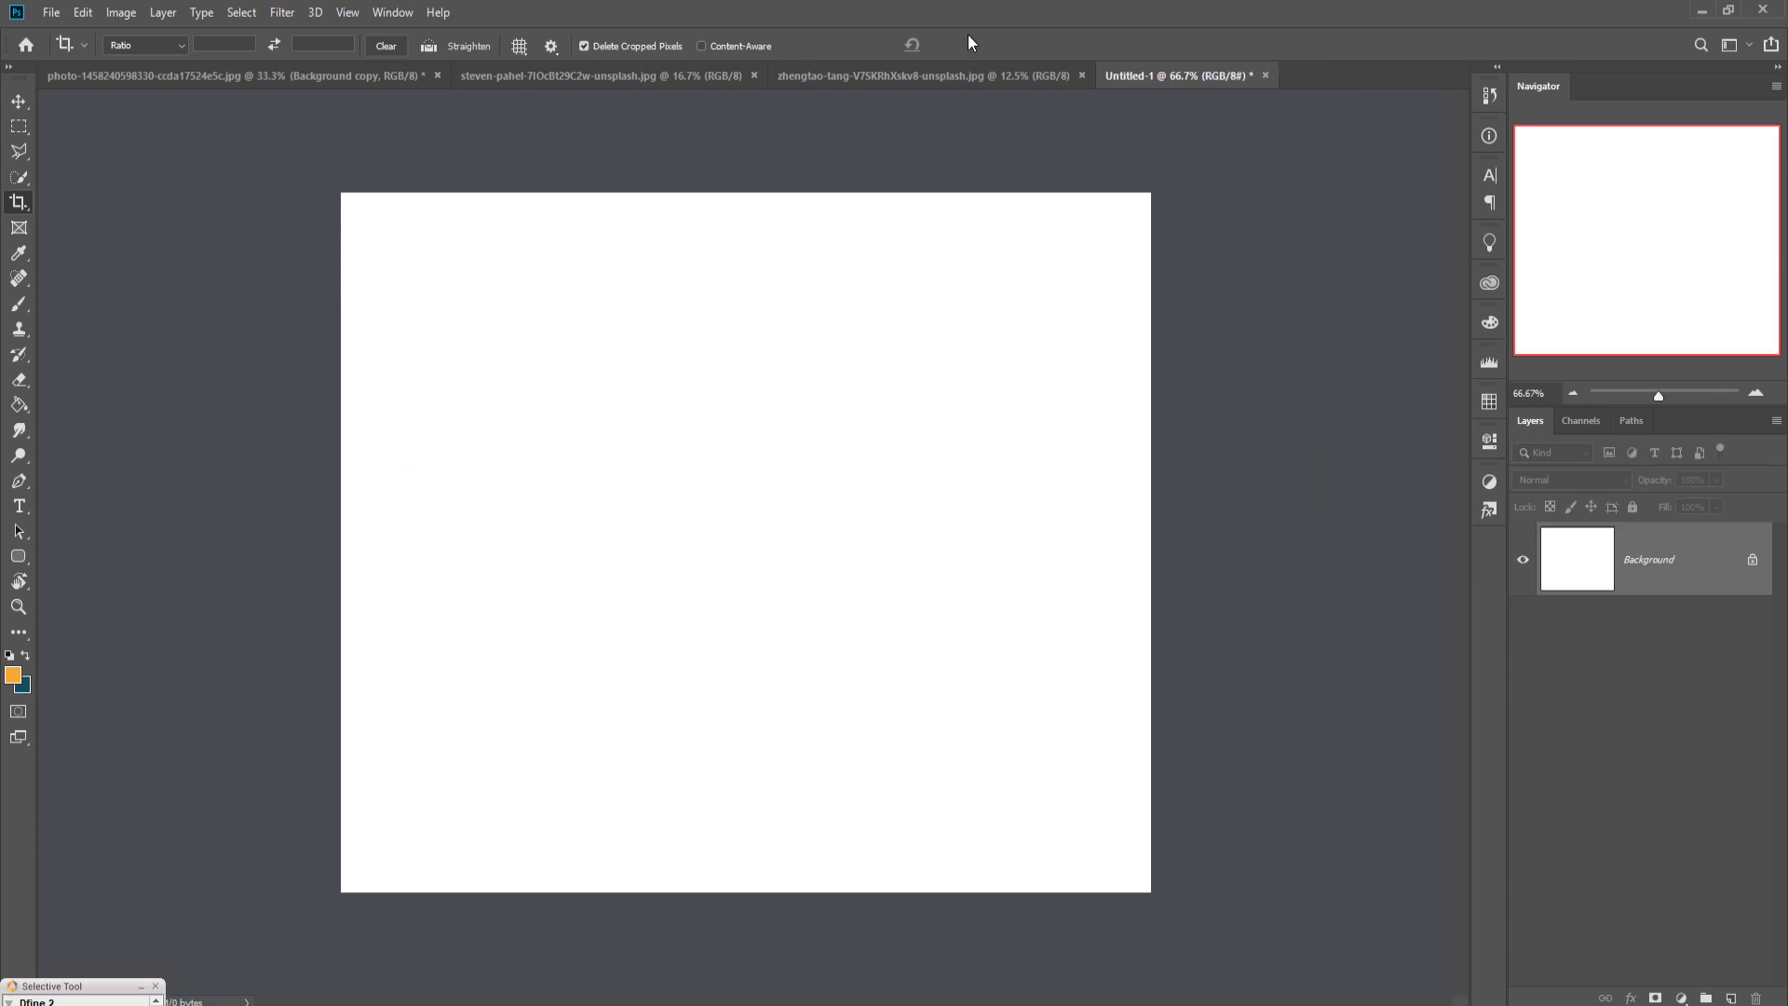
click(12, 100)
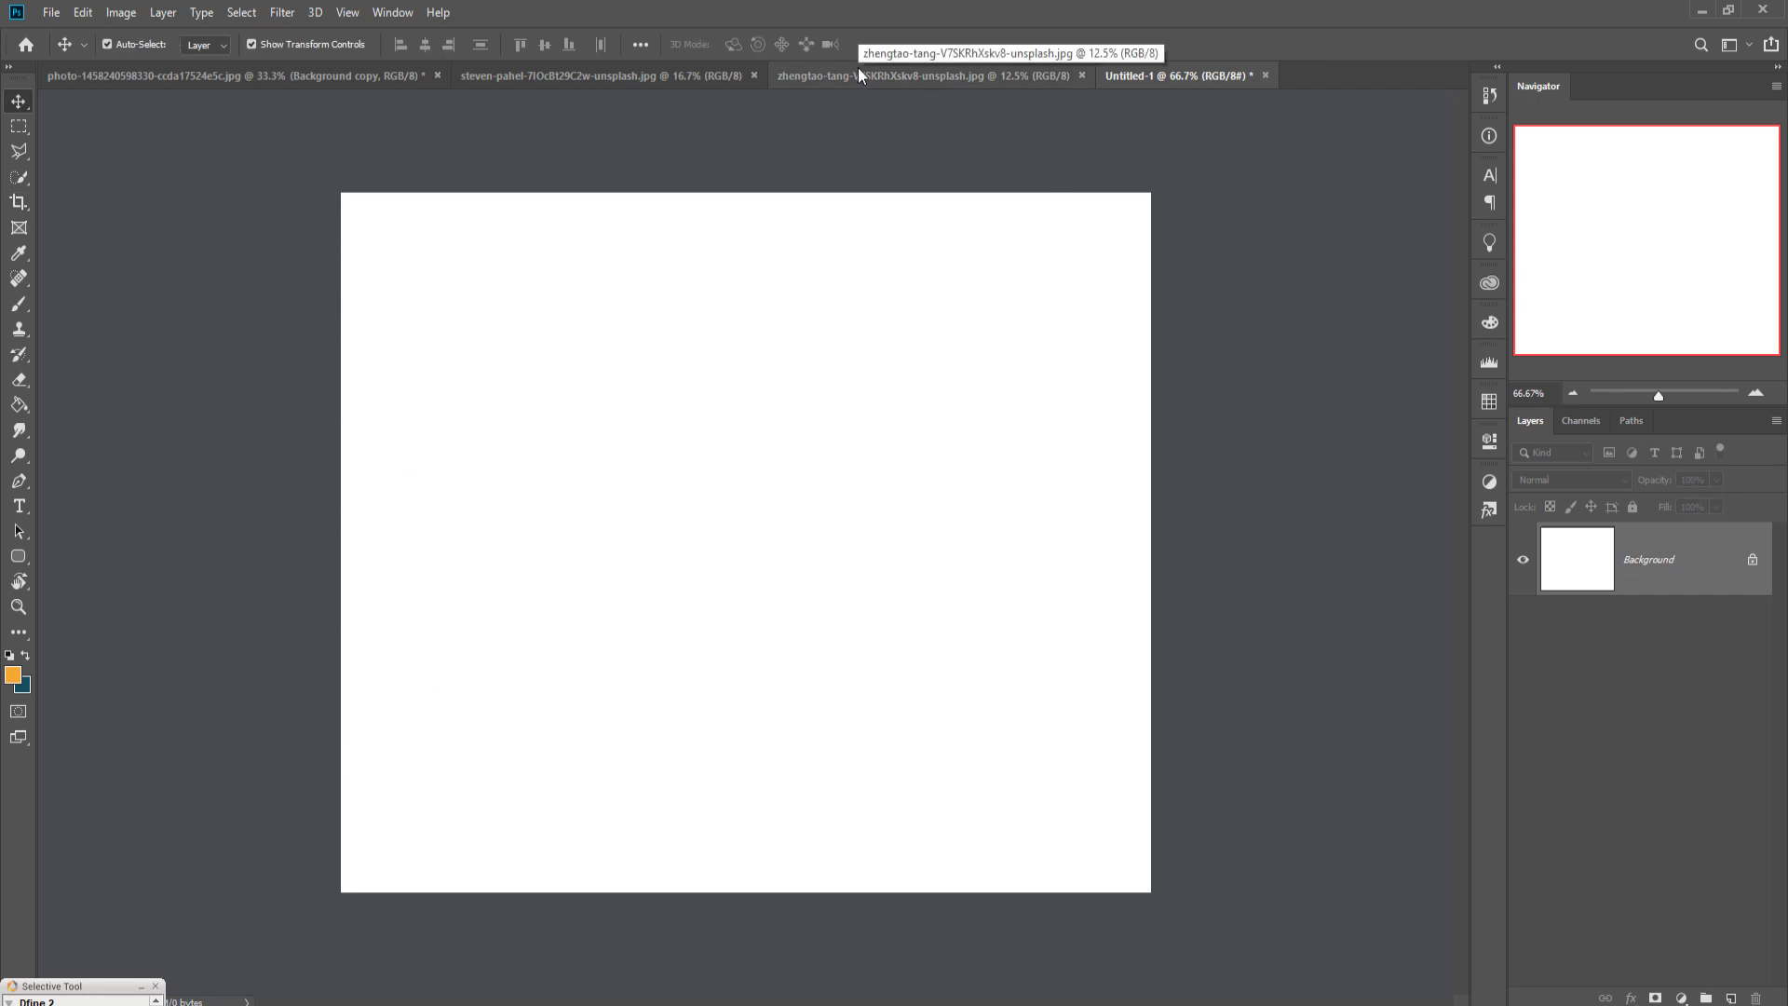
- Drag the forest road photo from its floating window into the new document
click(500, 76)
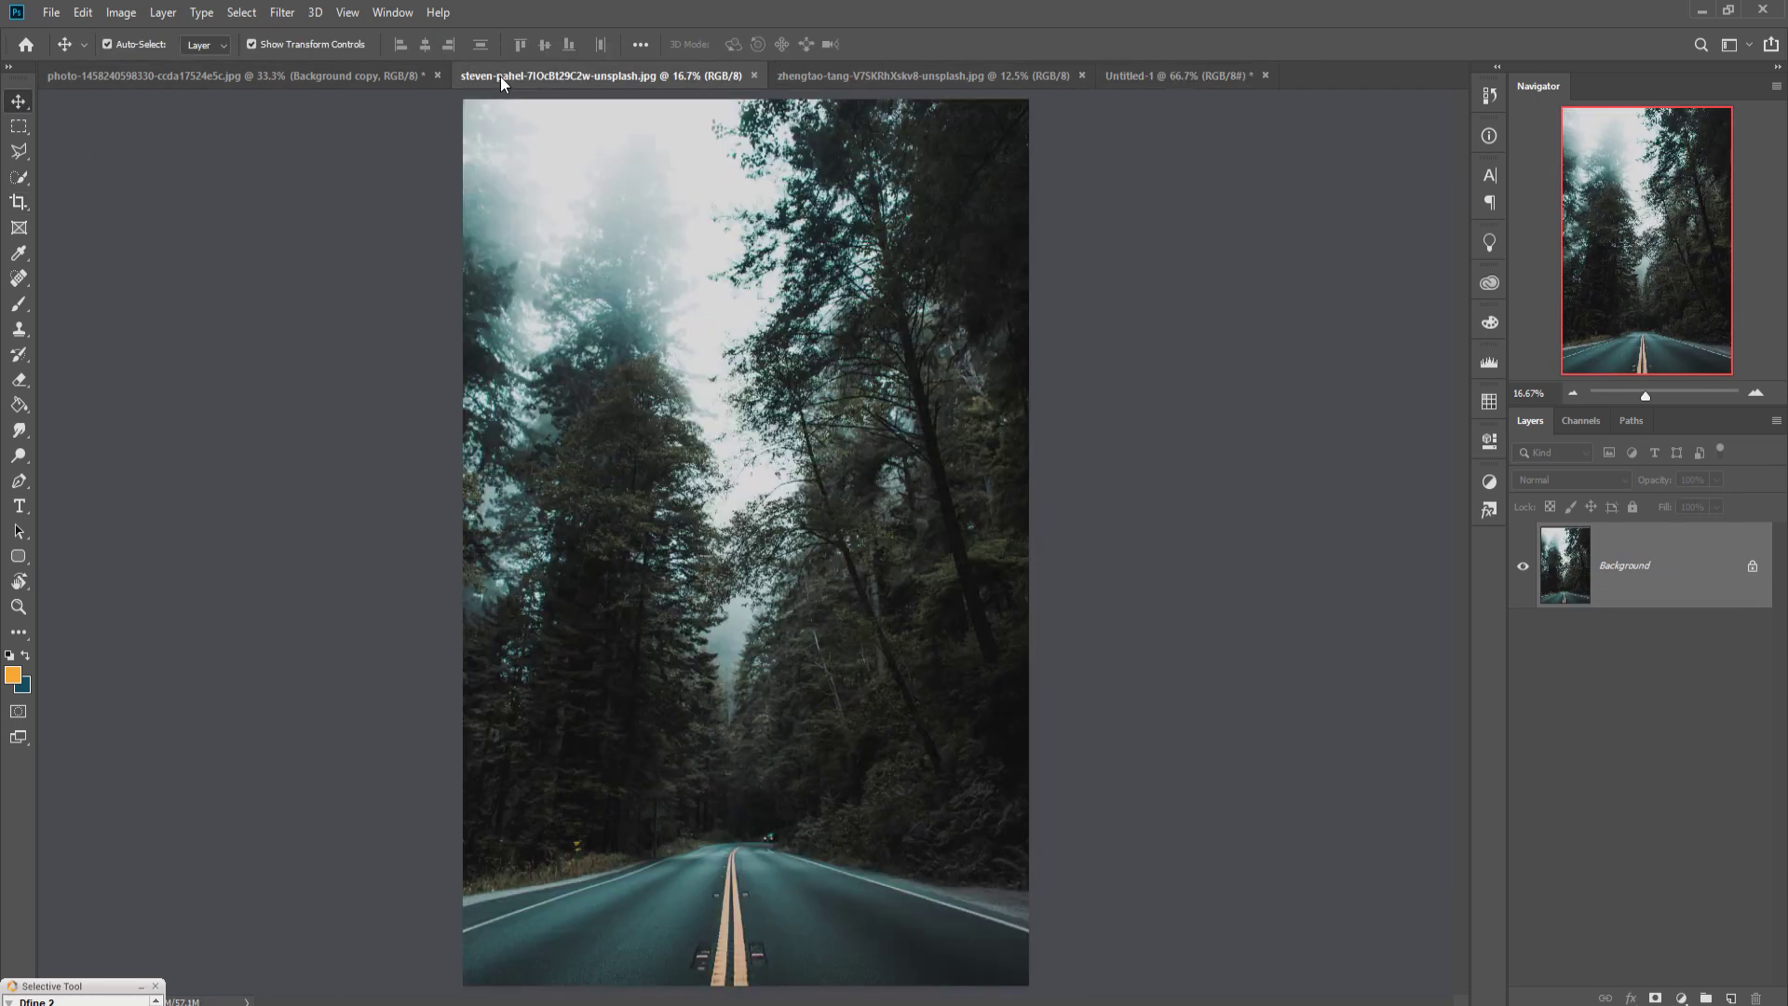
drag(500, 76, 1191, 137)
drag(1188, 371, 818, 547)
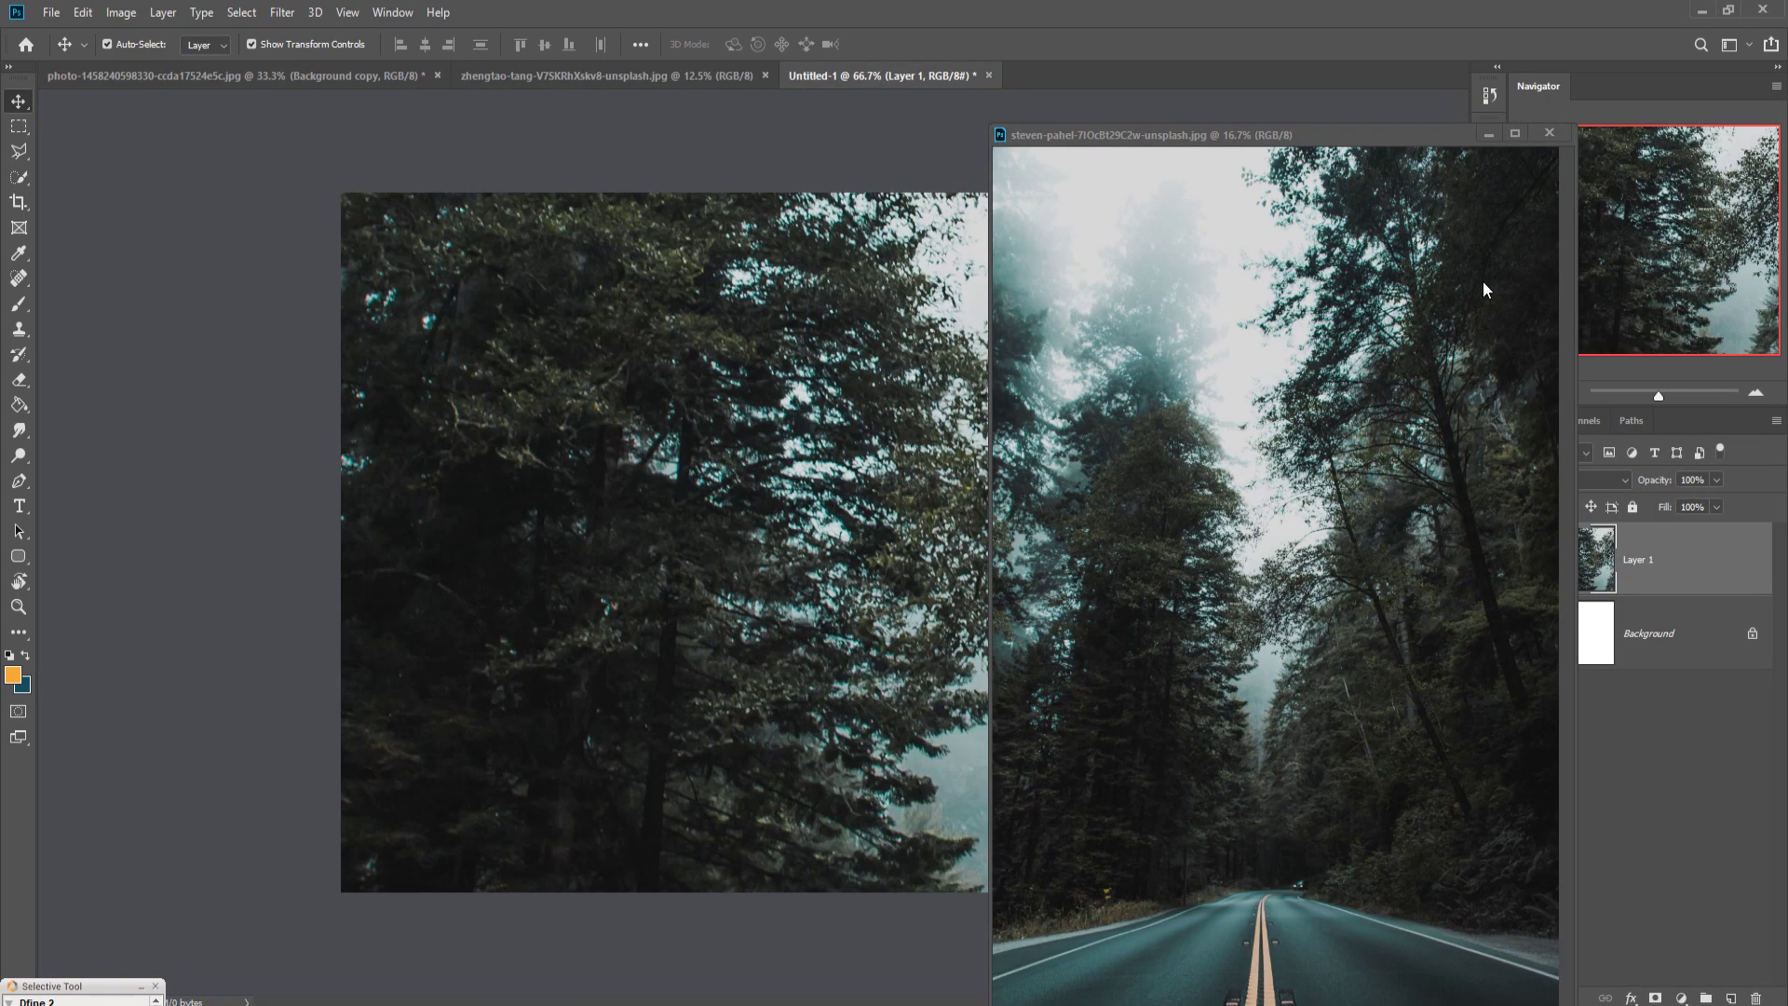
click(1489, 137)
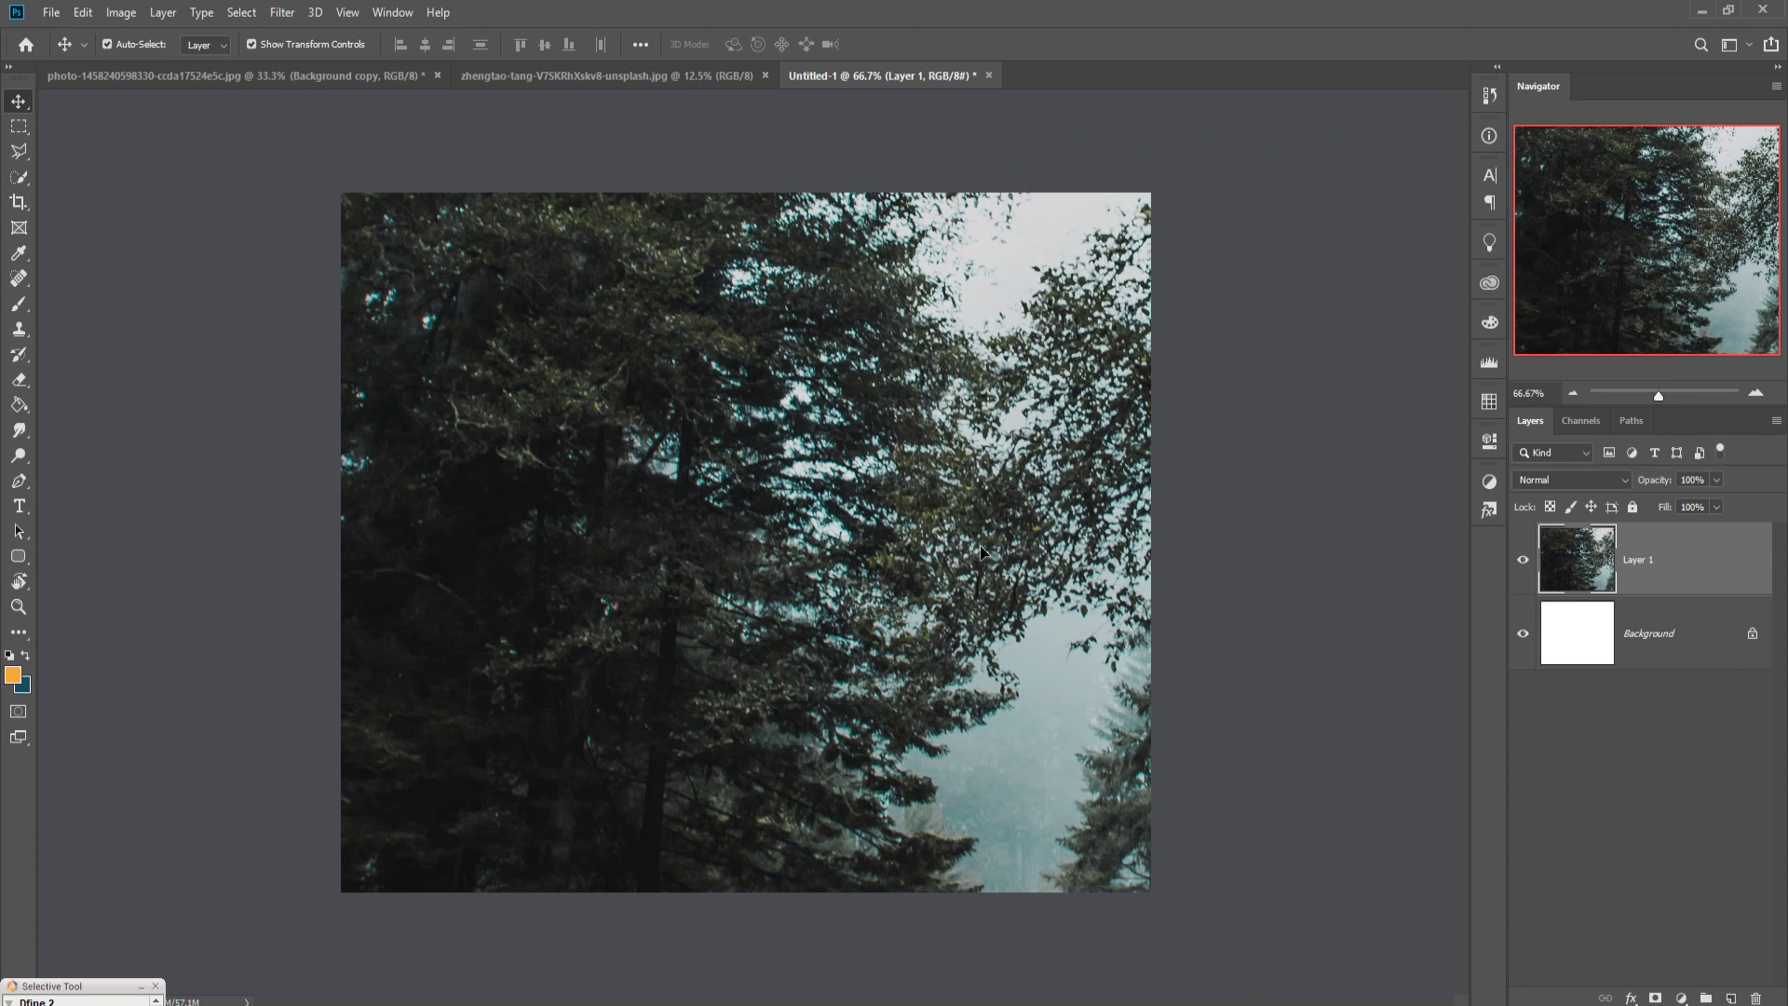
- Scale the road photo to about 36% and align it to the canvas edges
scroll(980, 552, down, 3)
scroll(980, 552, down, 3)
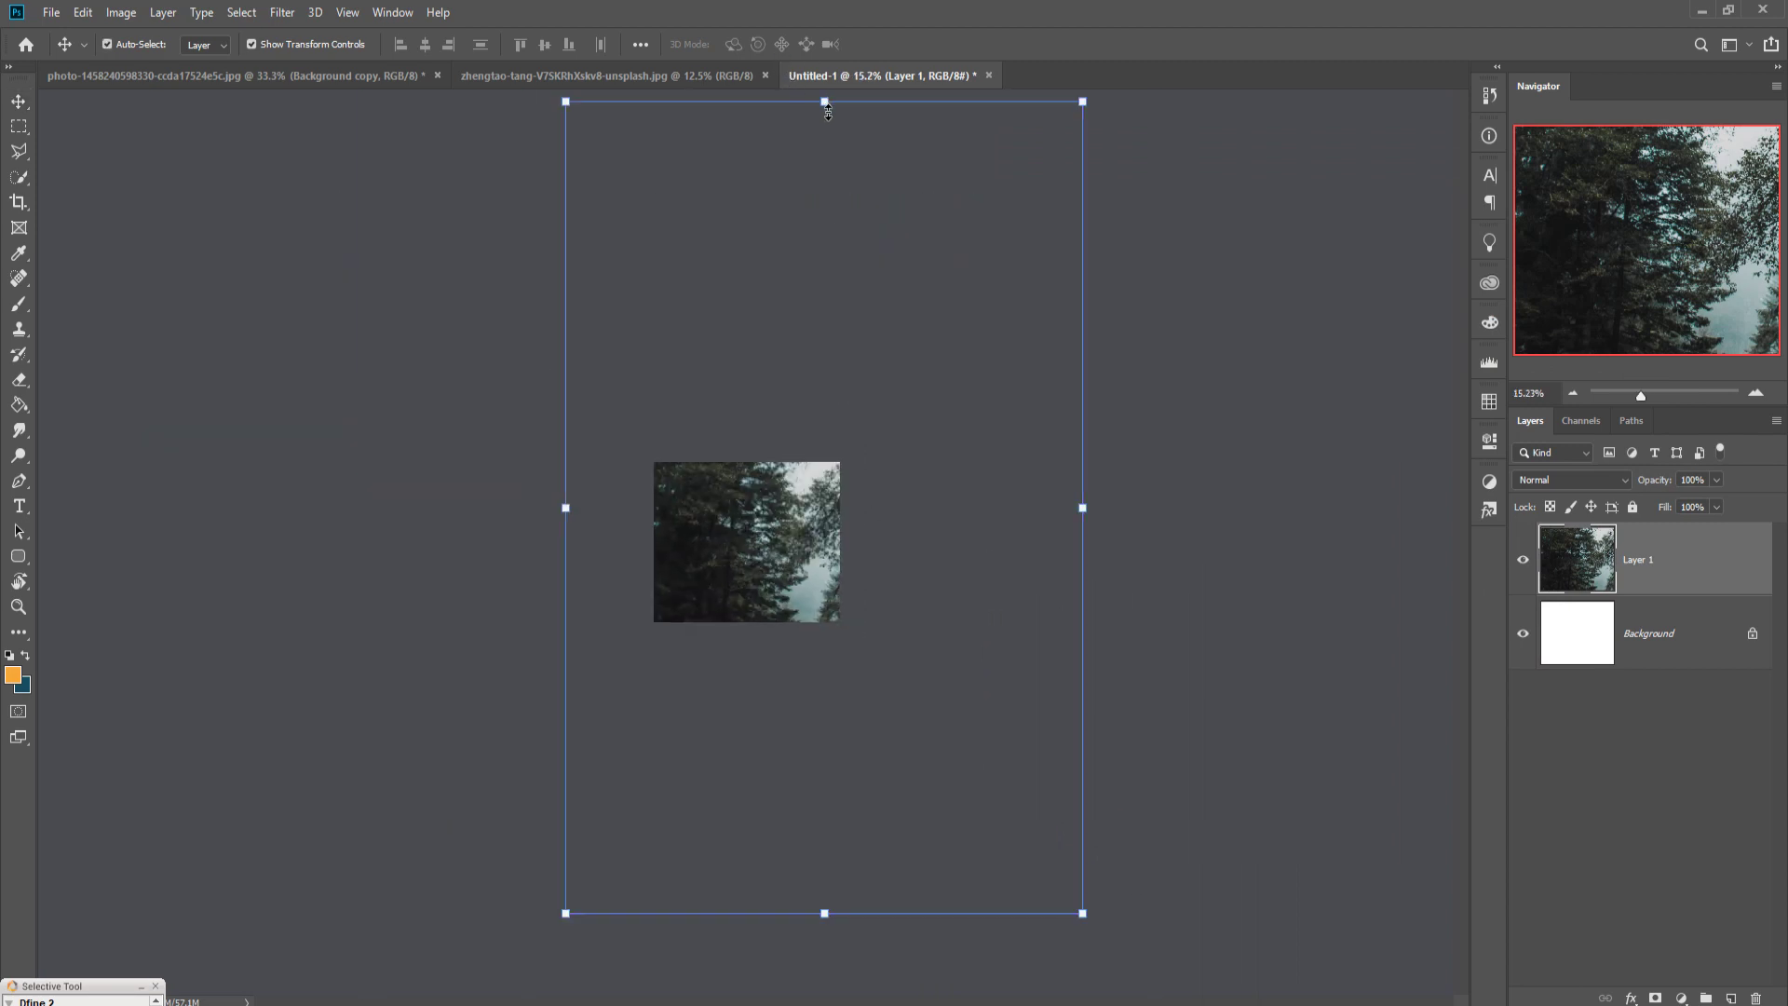
drag(833, 102, 832, 605)
mouse_move(843, 670)
mouse_down()
mouse_move(792, 421)
mouse_move(764, 377)
mouse_up()
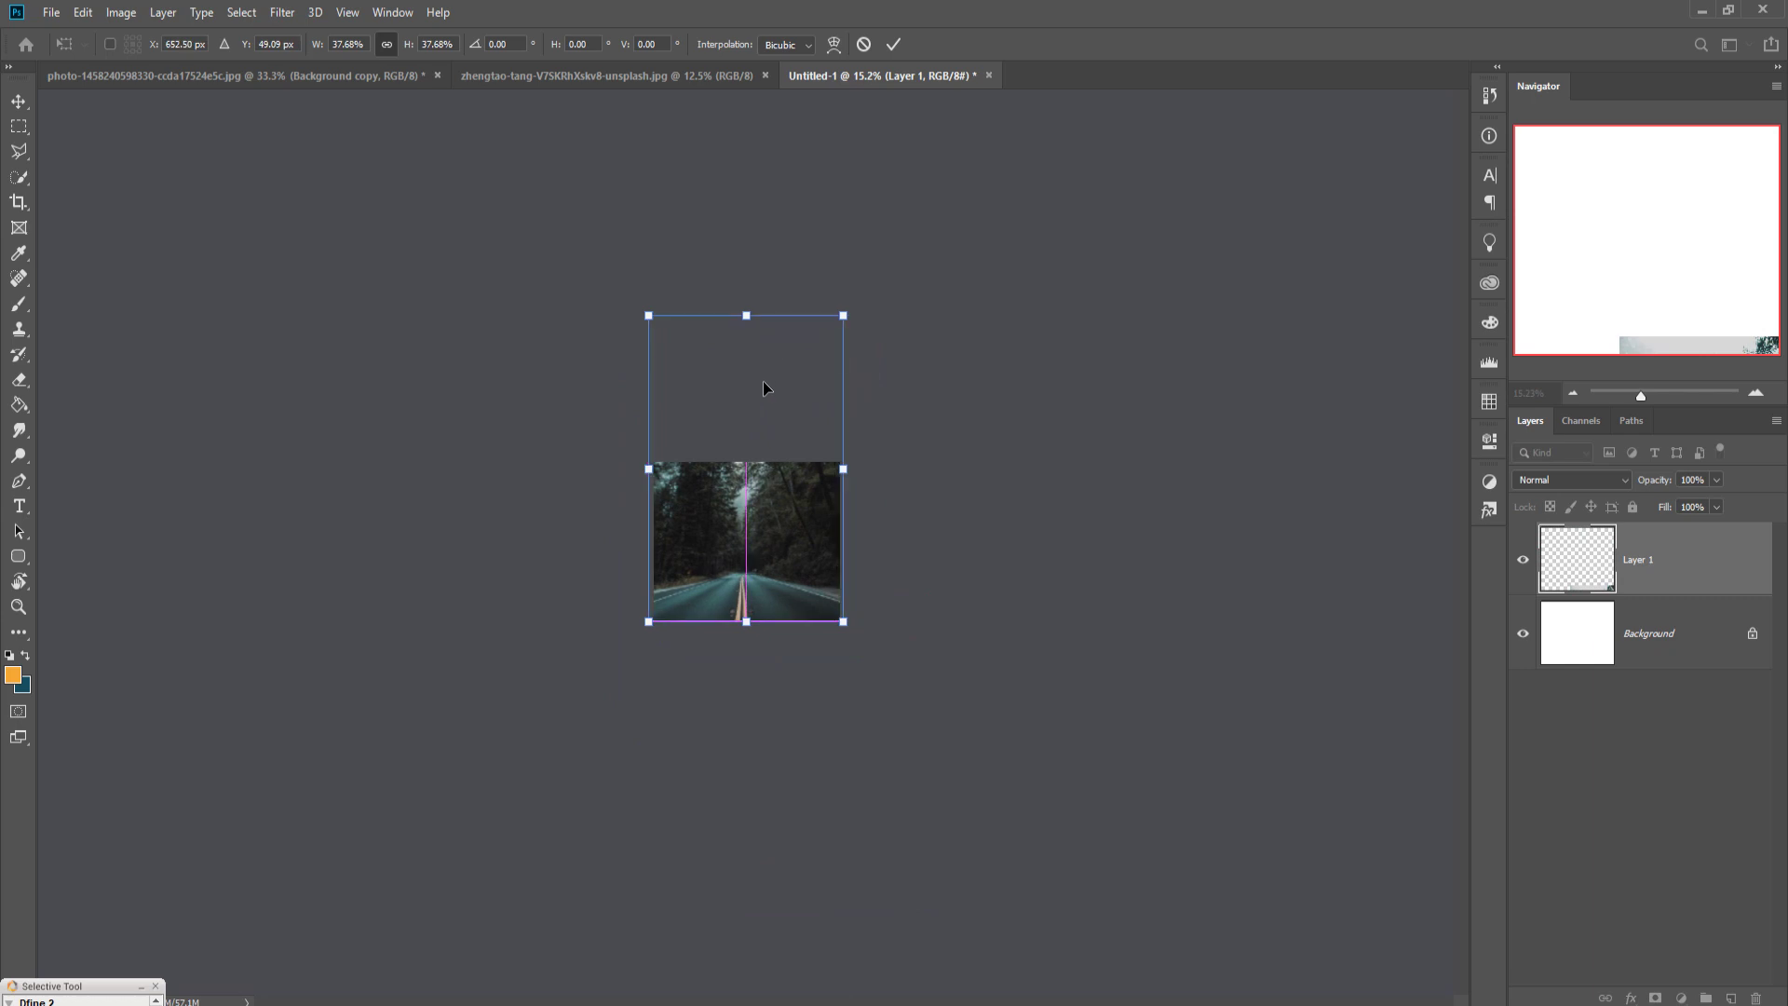
scroll(878, 502, up, 1)
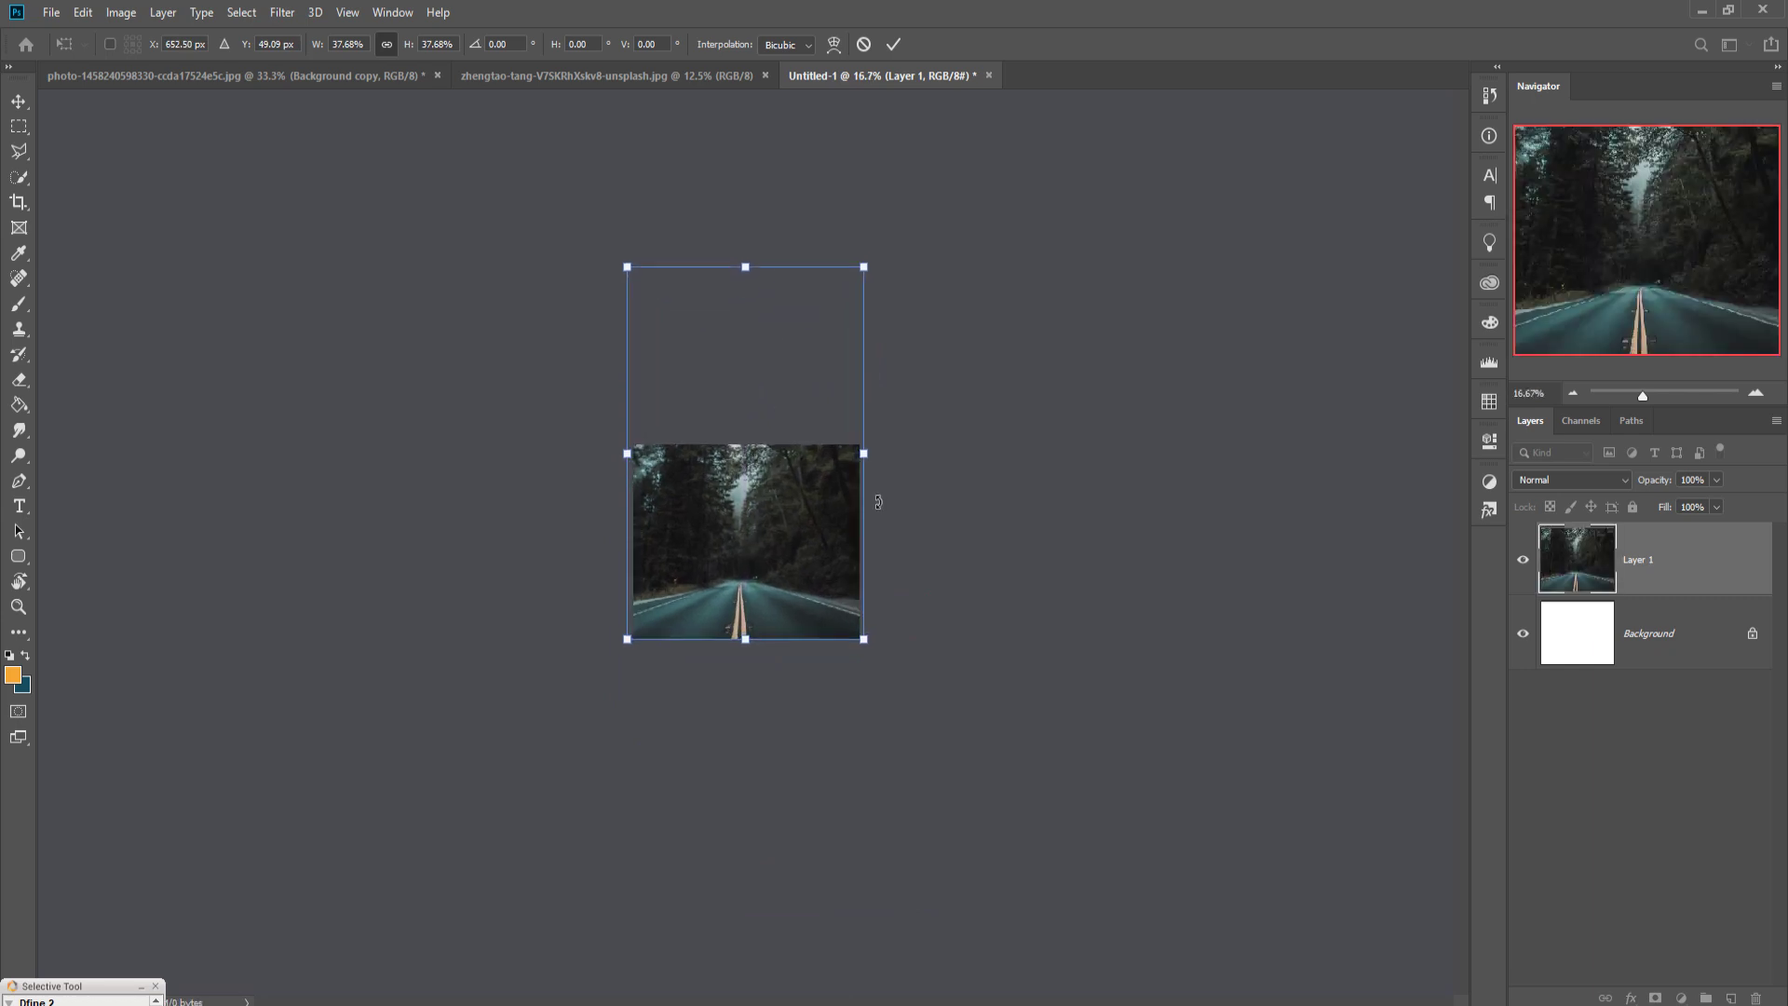
scroll(861, 535, up, 2)
scroll(842, 568, up, 2)
drag(840, 576, 841, 591)
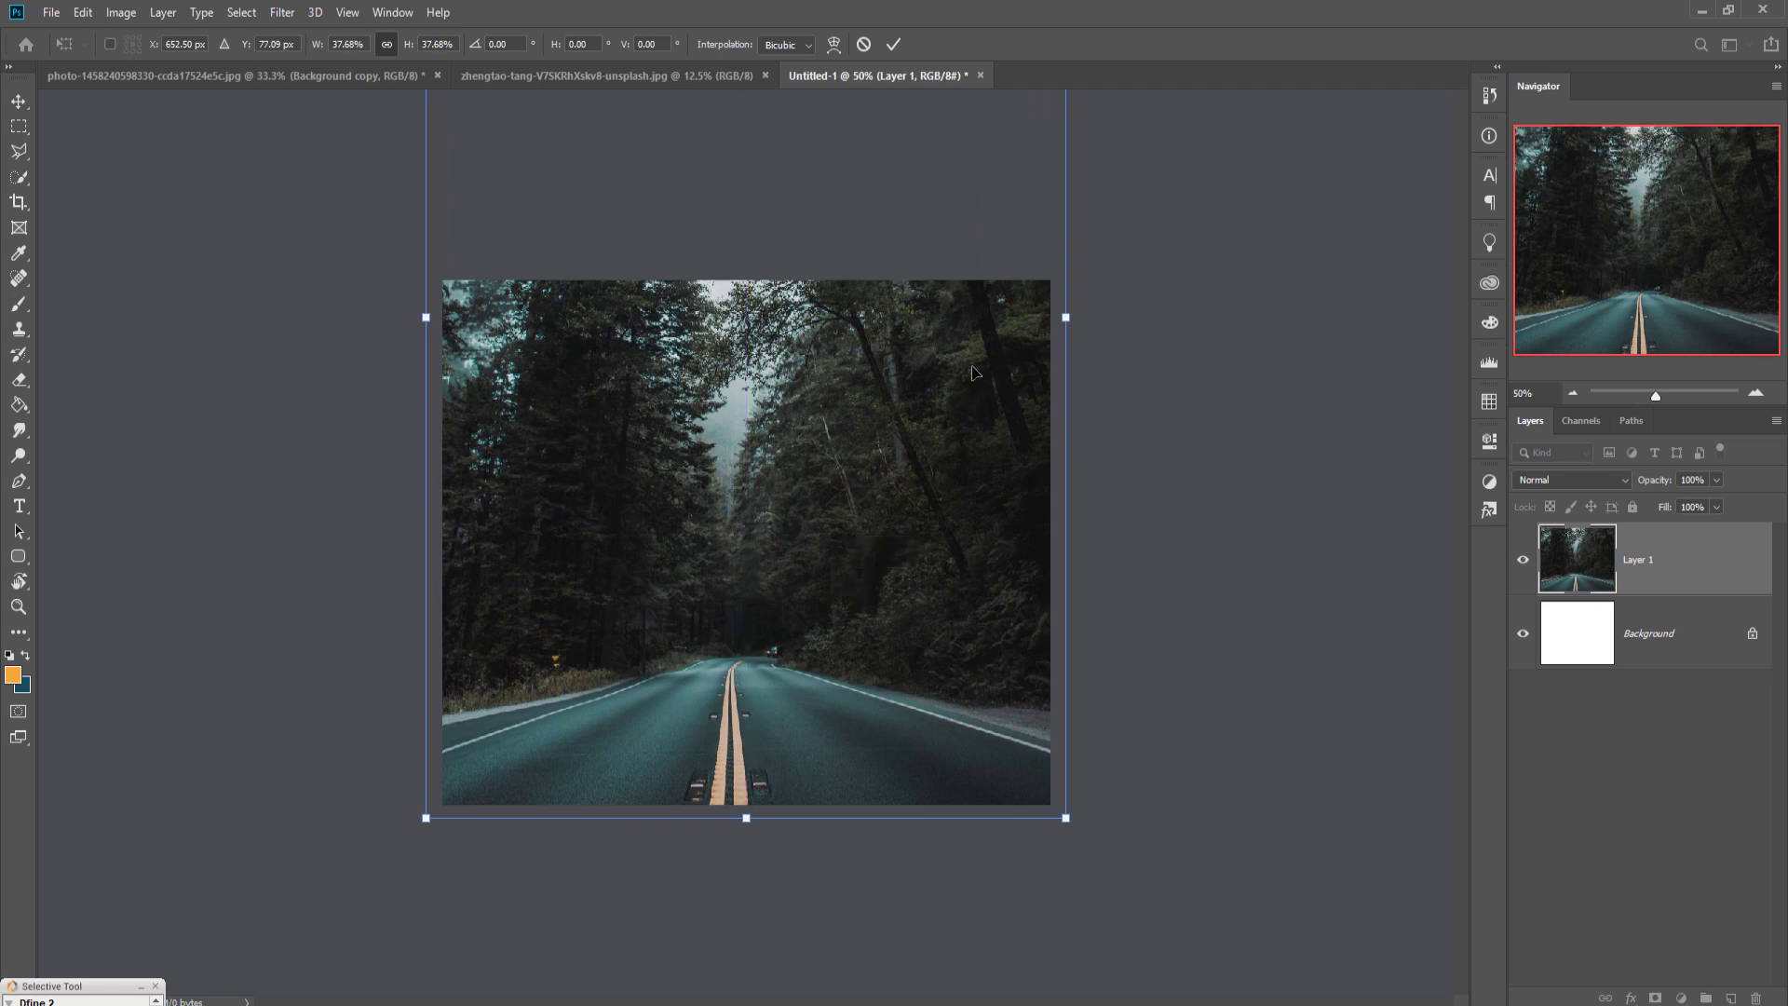
drag(1072, 332, 1055, 333)
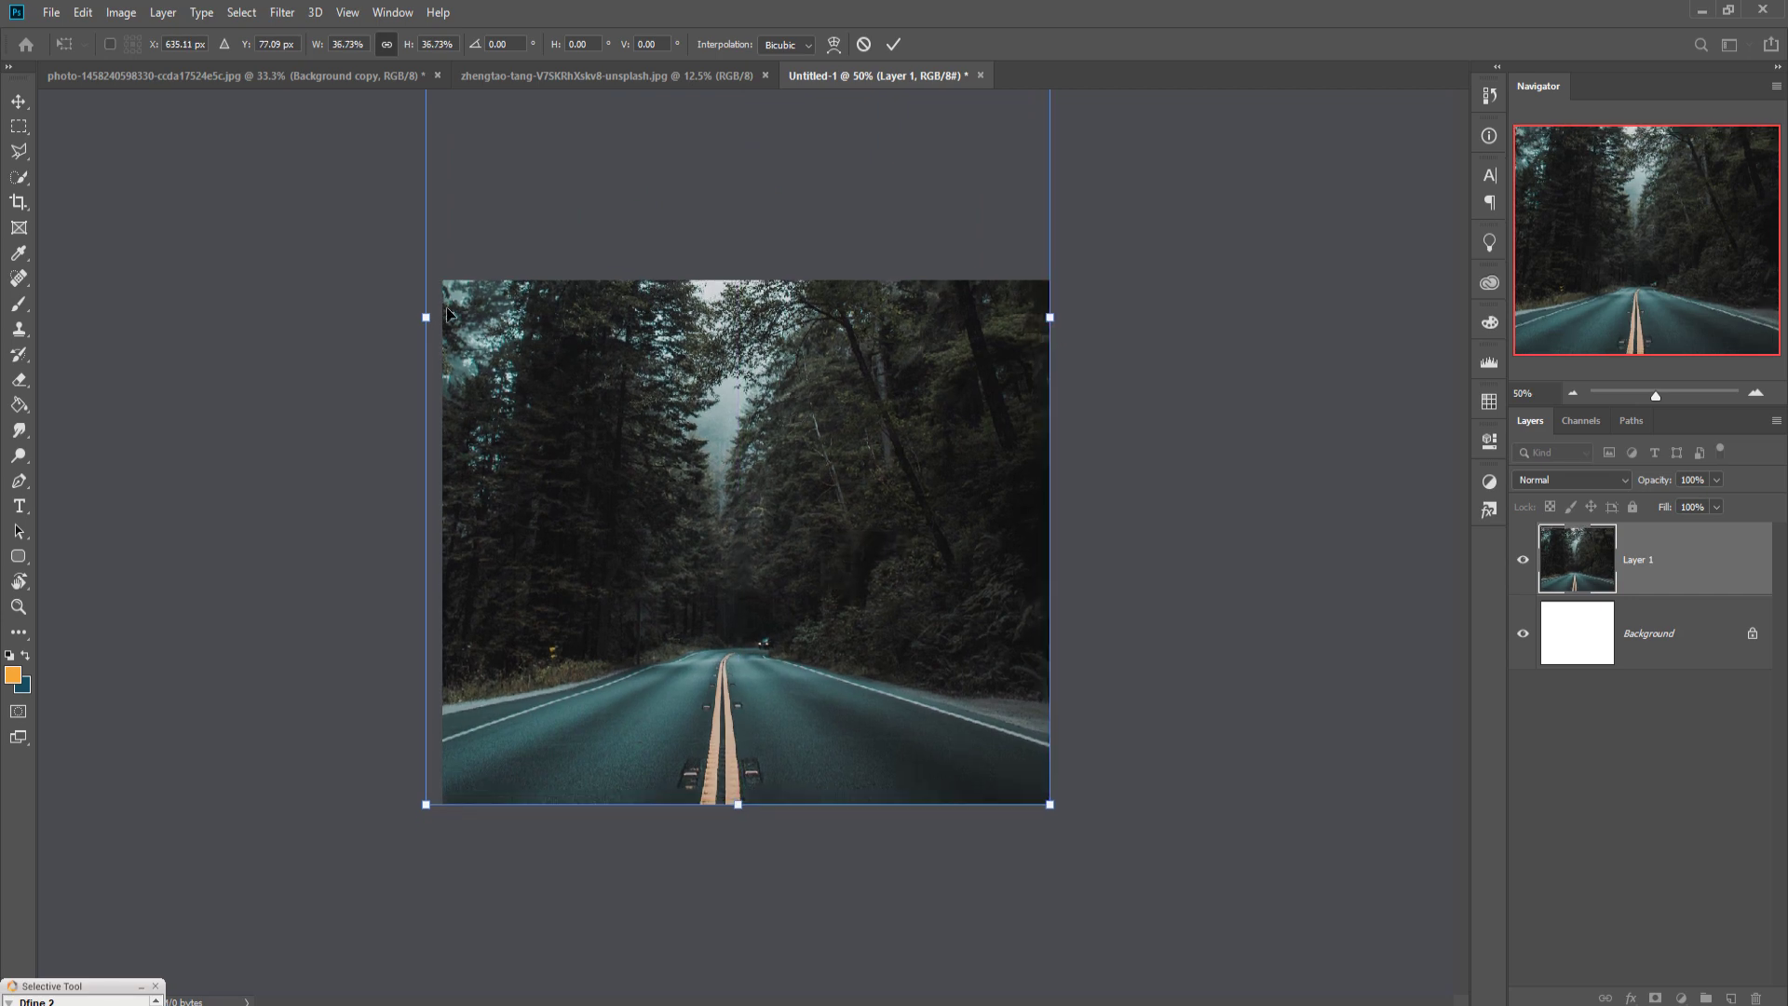
drag(436, 328, 453, 328)
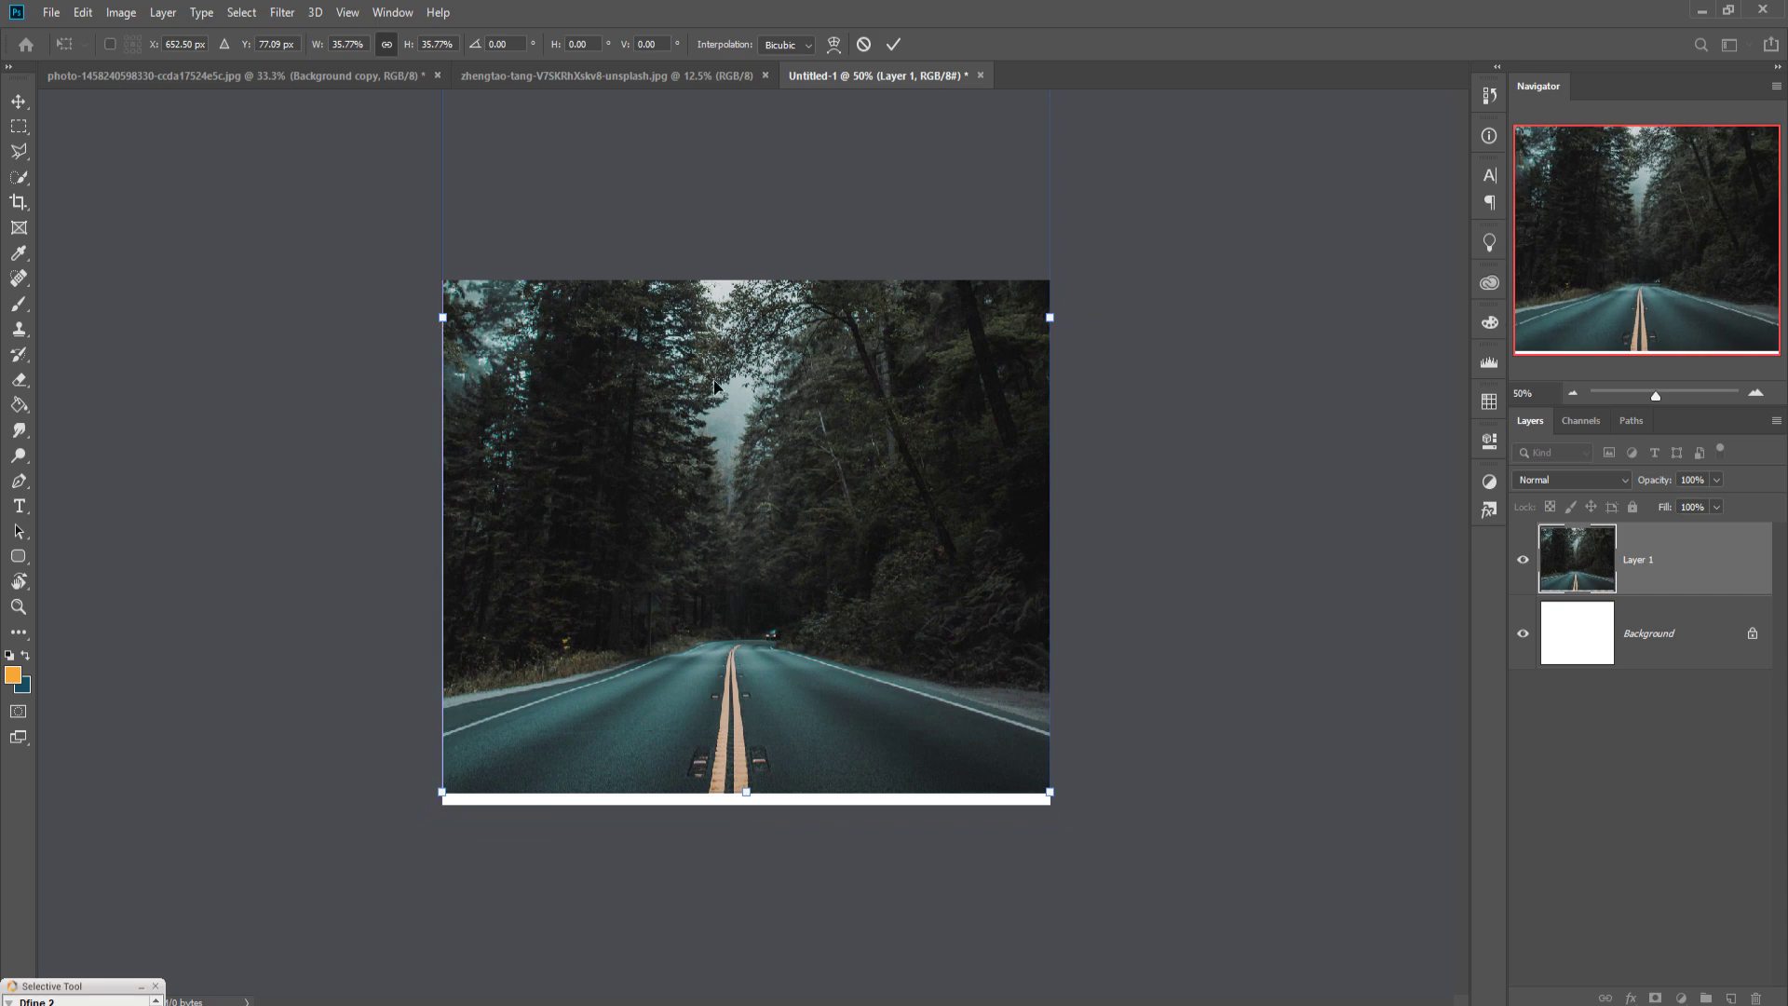
drag(714, 389, 714, 401)
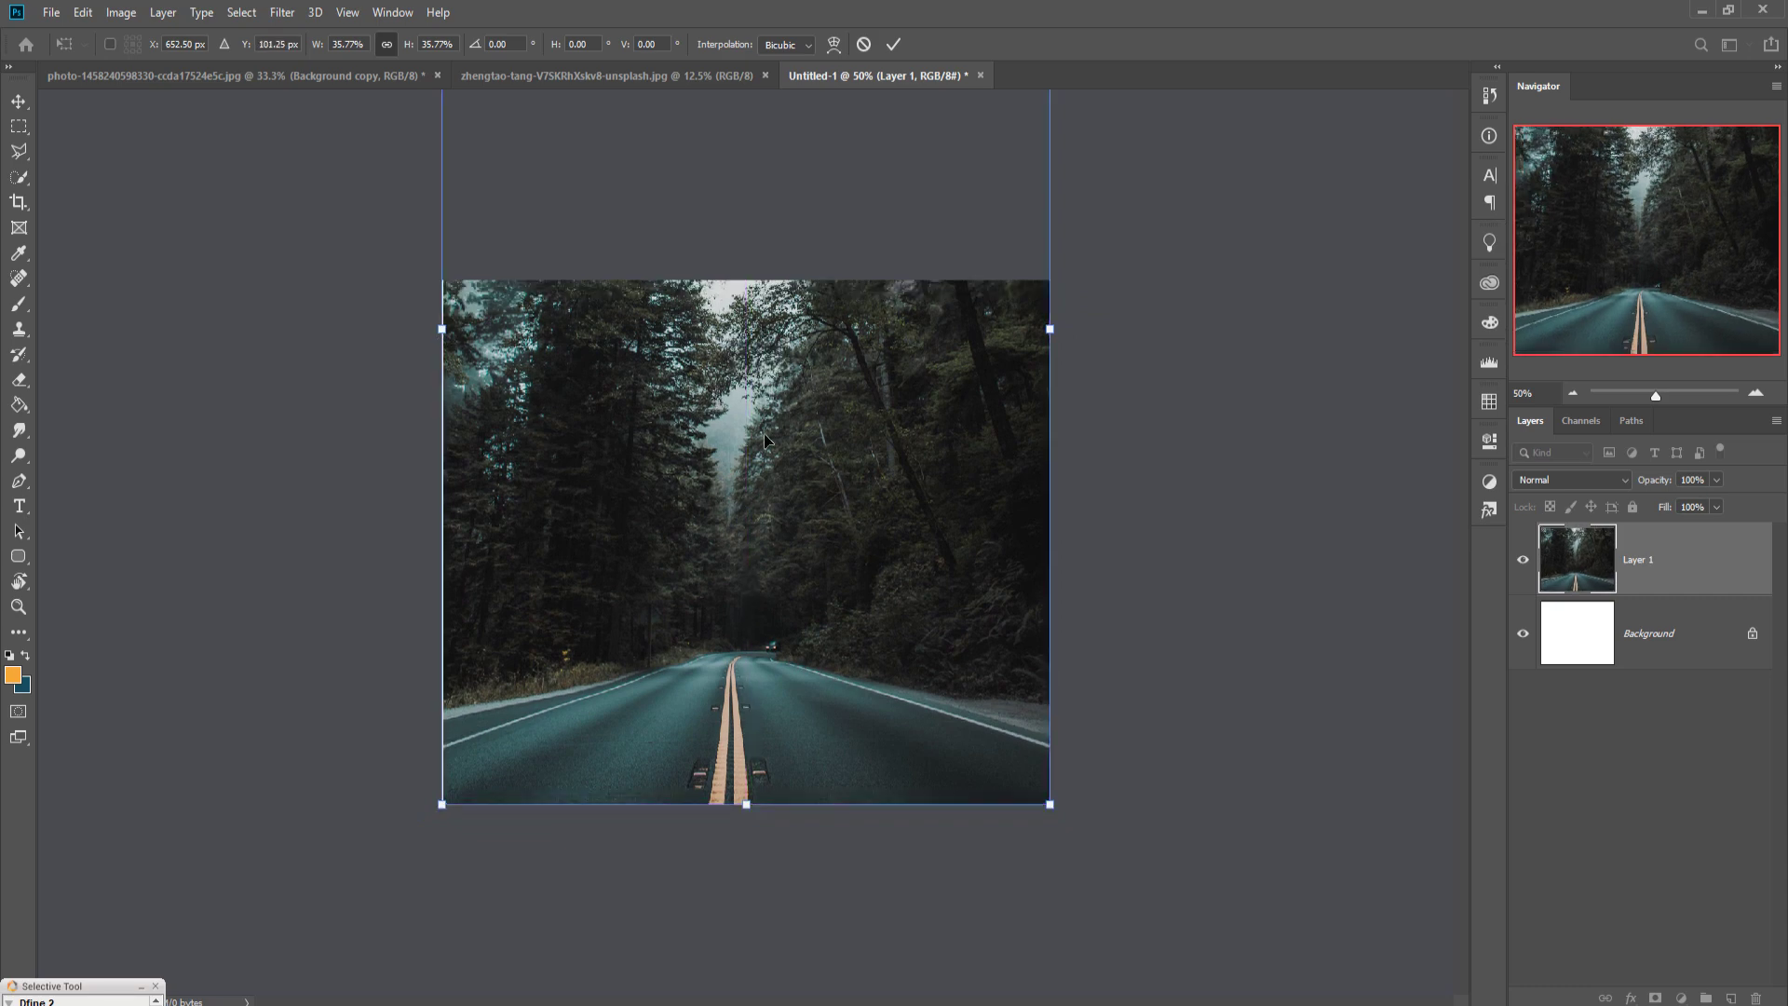
- Commit the road photo's scaling, lower it so the road runs along the bottom, then bring up the goldfish photo
click(893, 44)
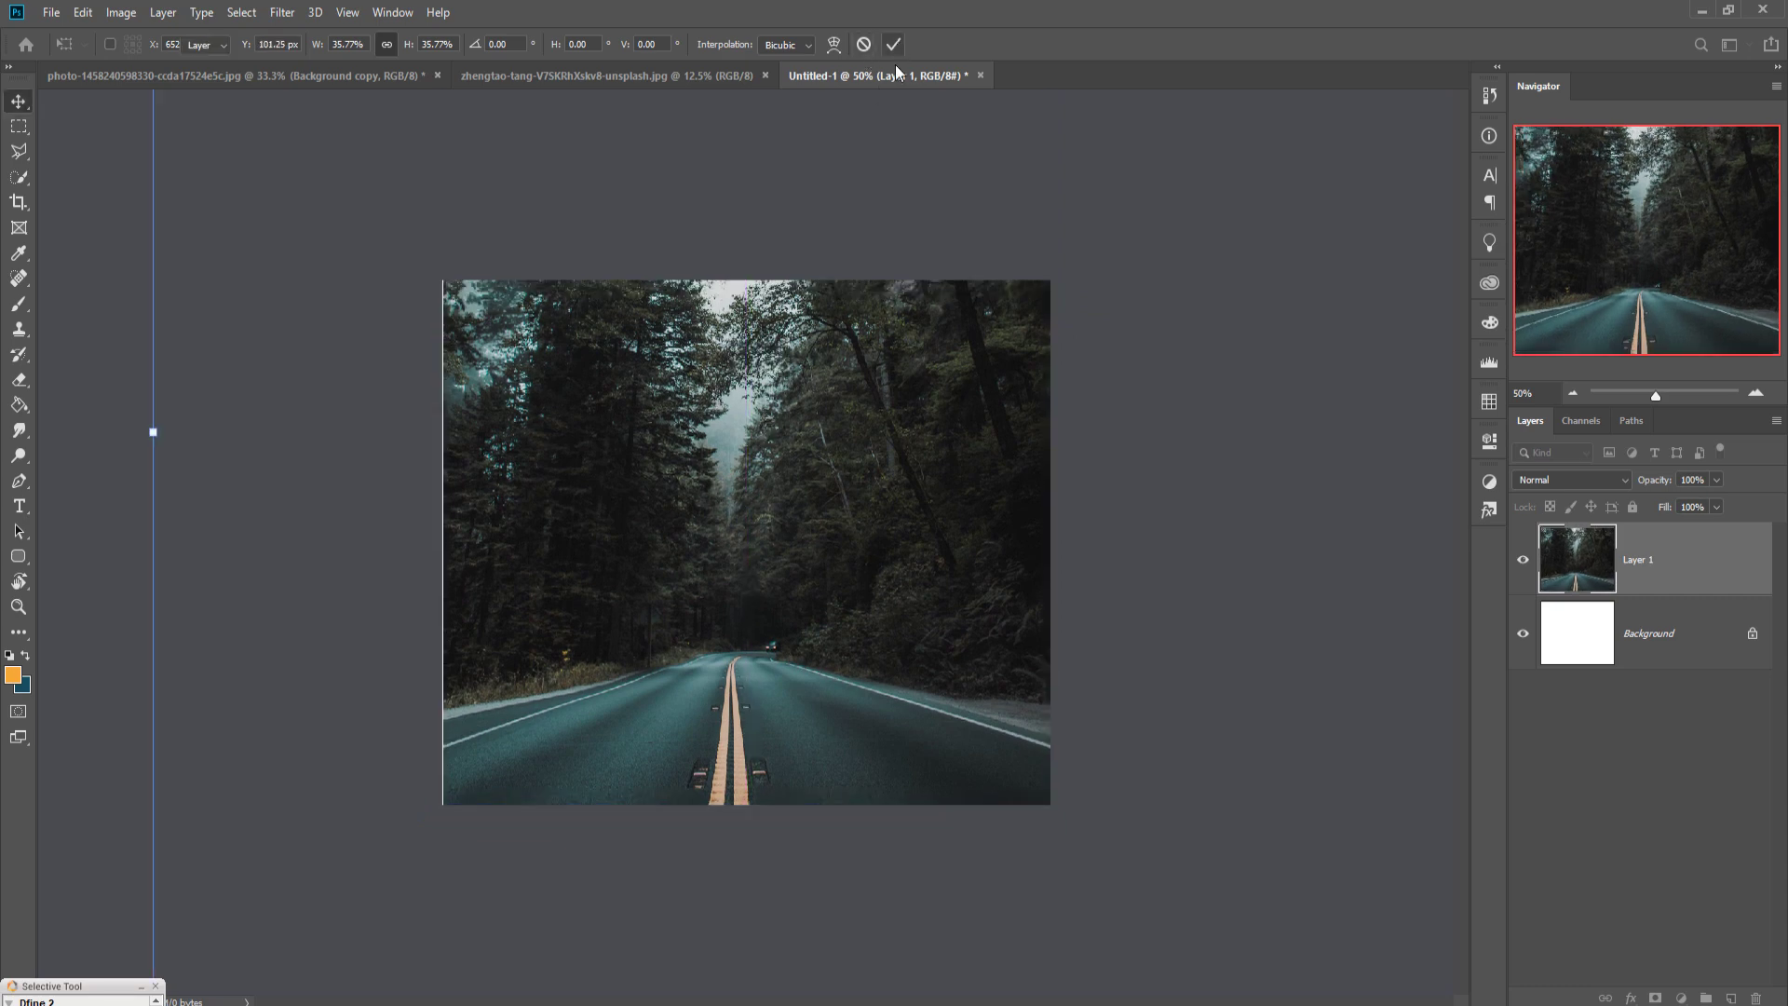
drag(803, 437, 806, 466)
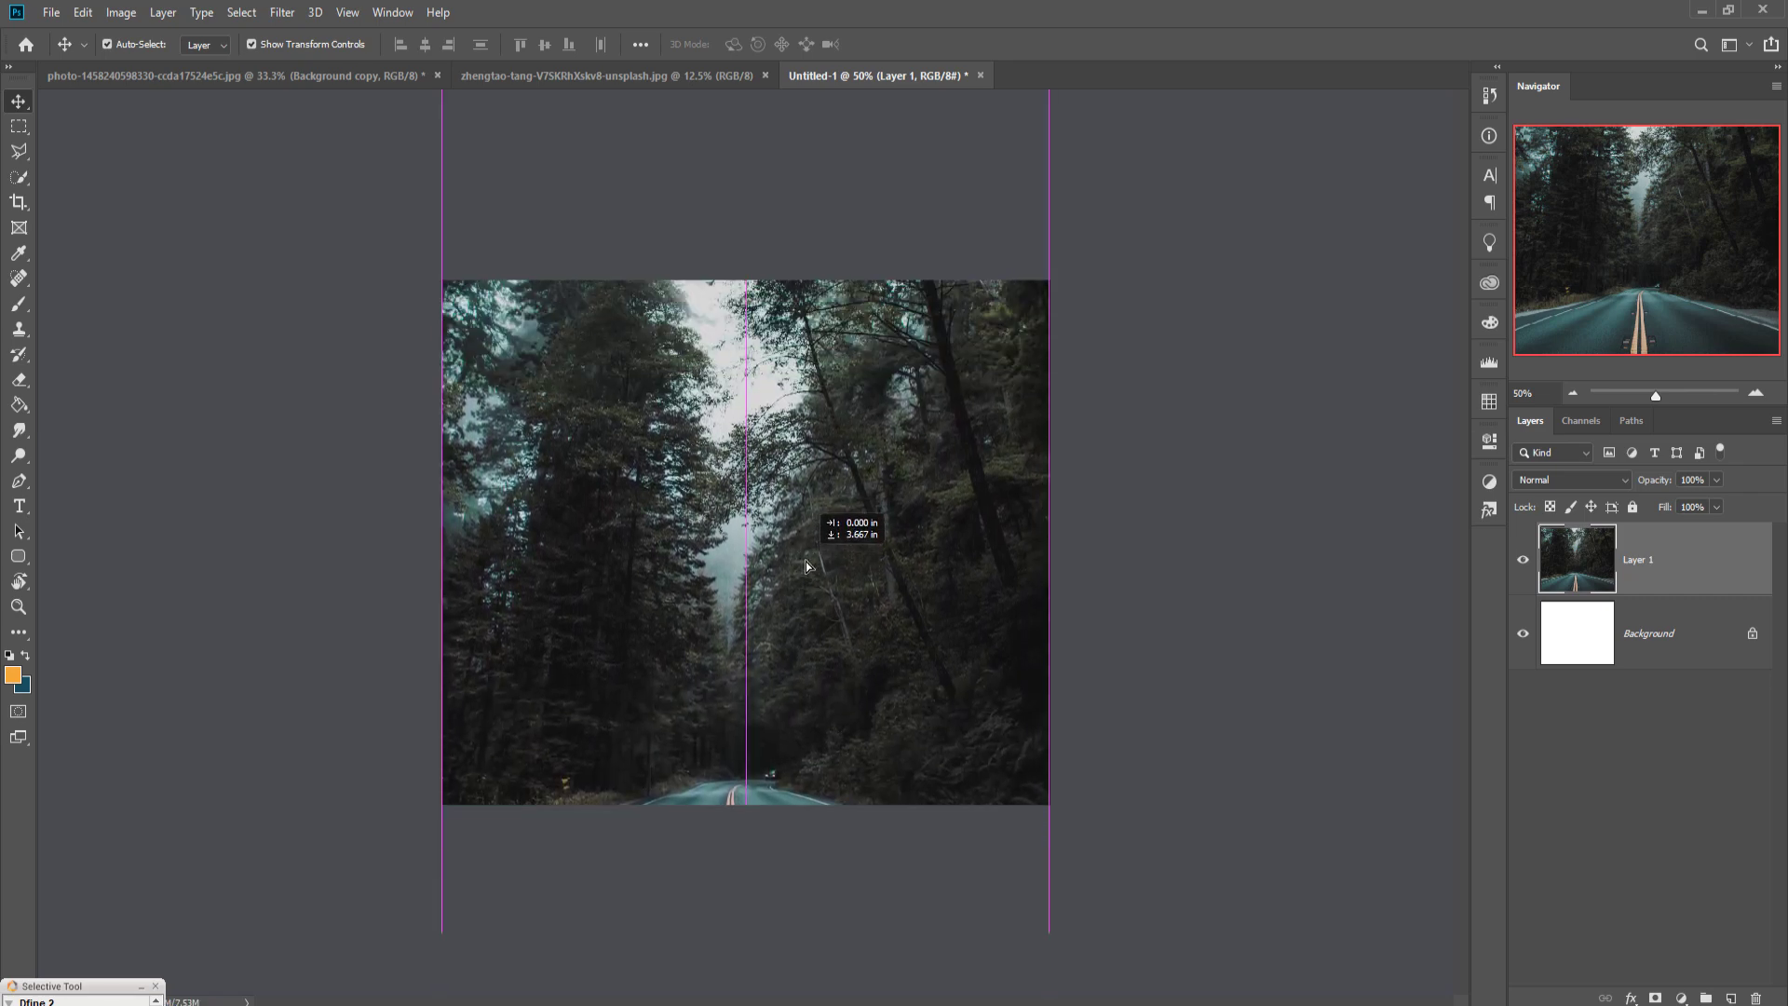
mouse_move(804, 467)
mouse_down()
mouse_move(806, 565)
mouse_move(811, 400)
mouse_move(796, 485)
mouse_up()
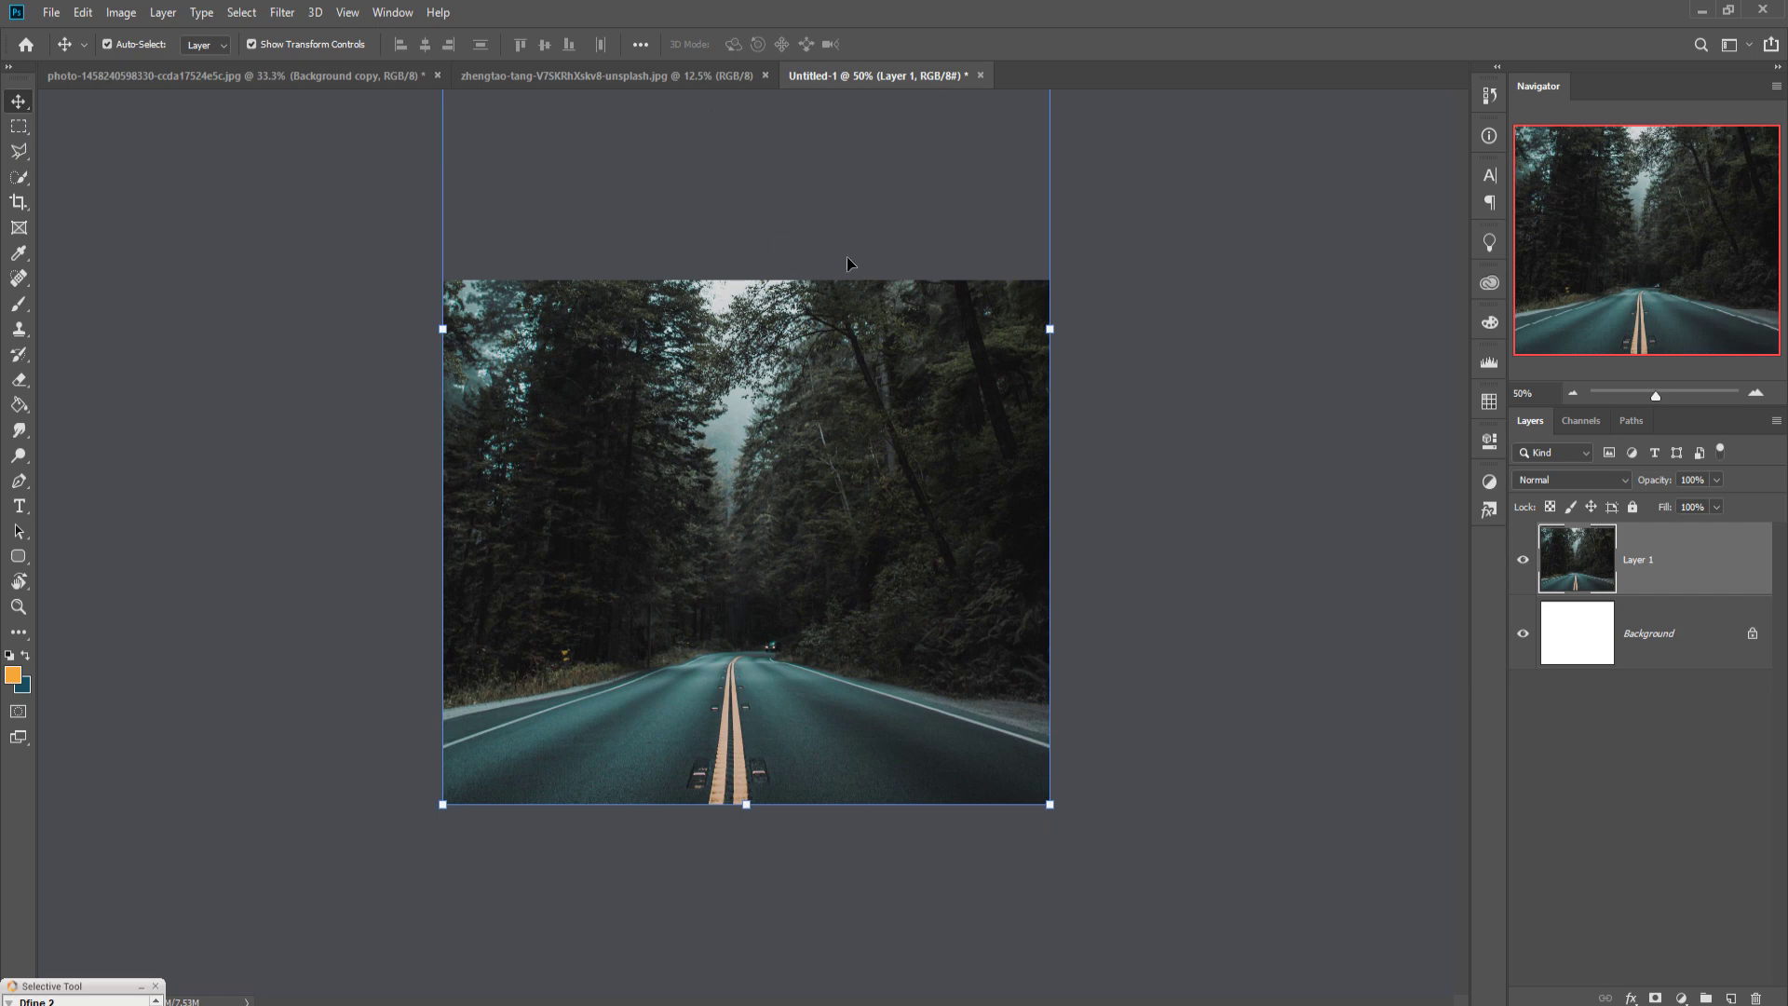
key(ctrl+plus)
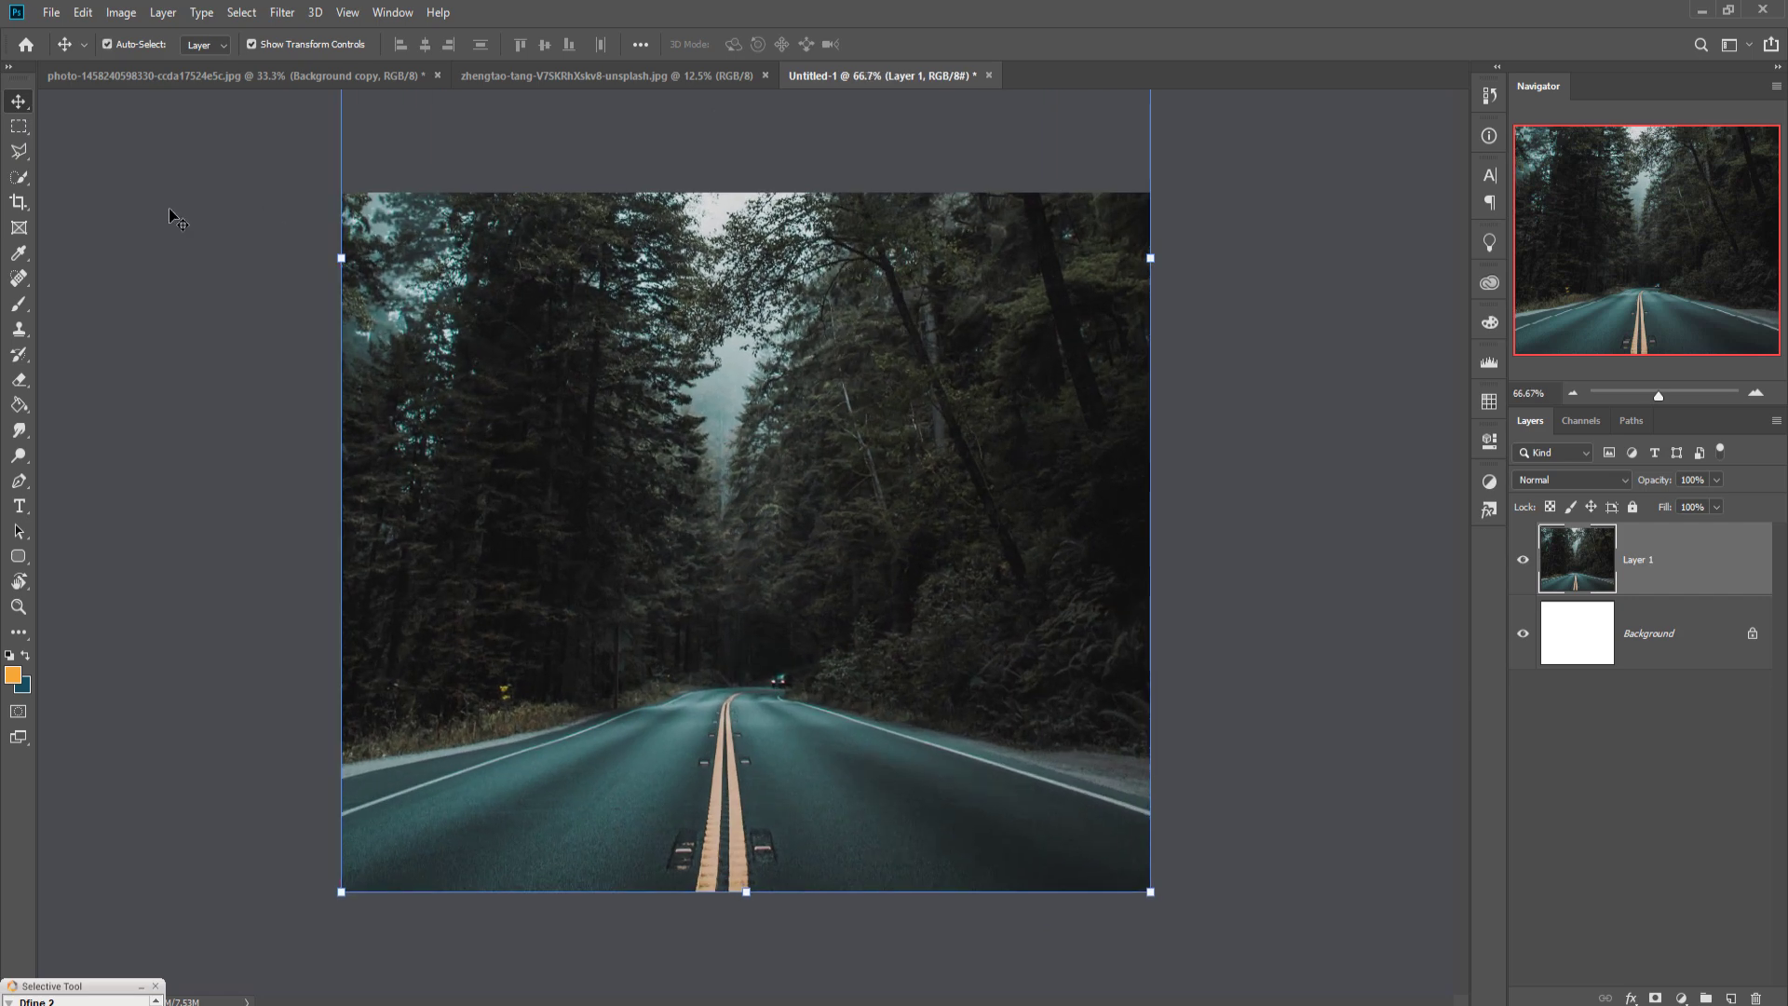
click(601, 74)
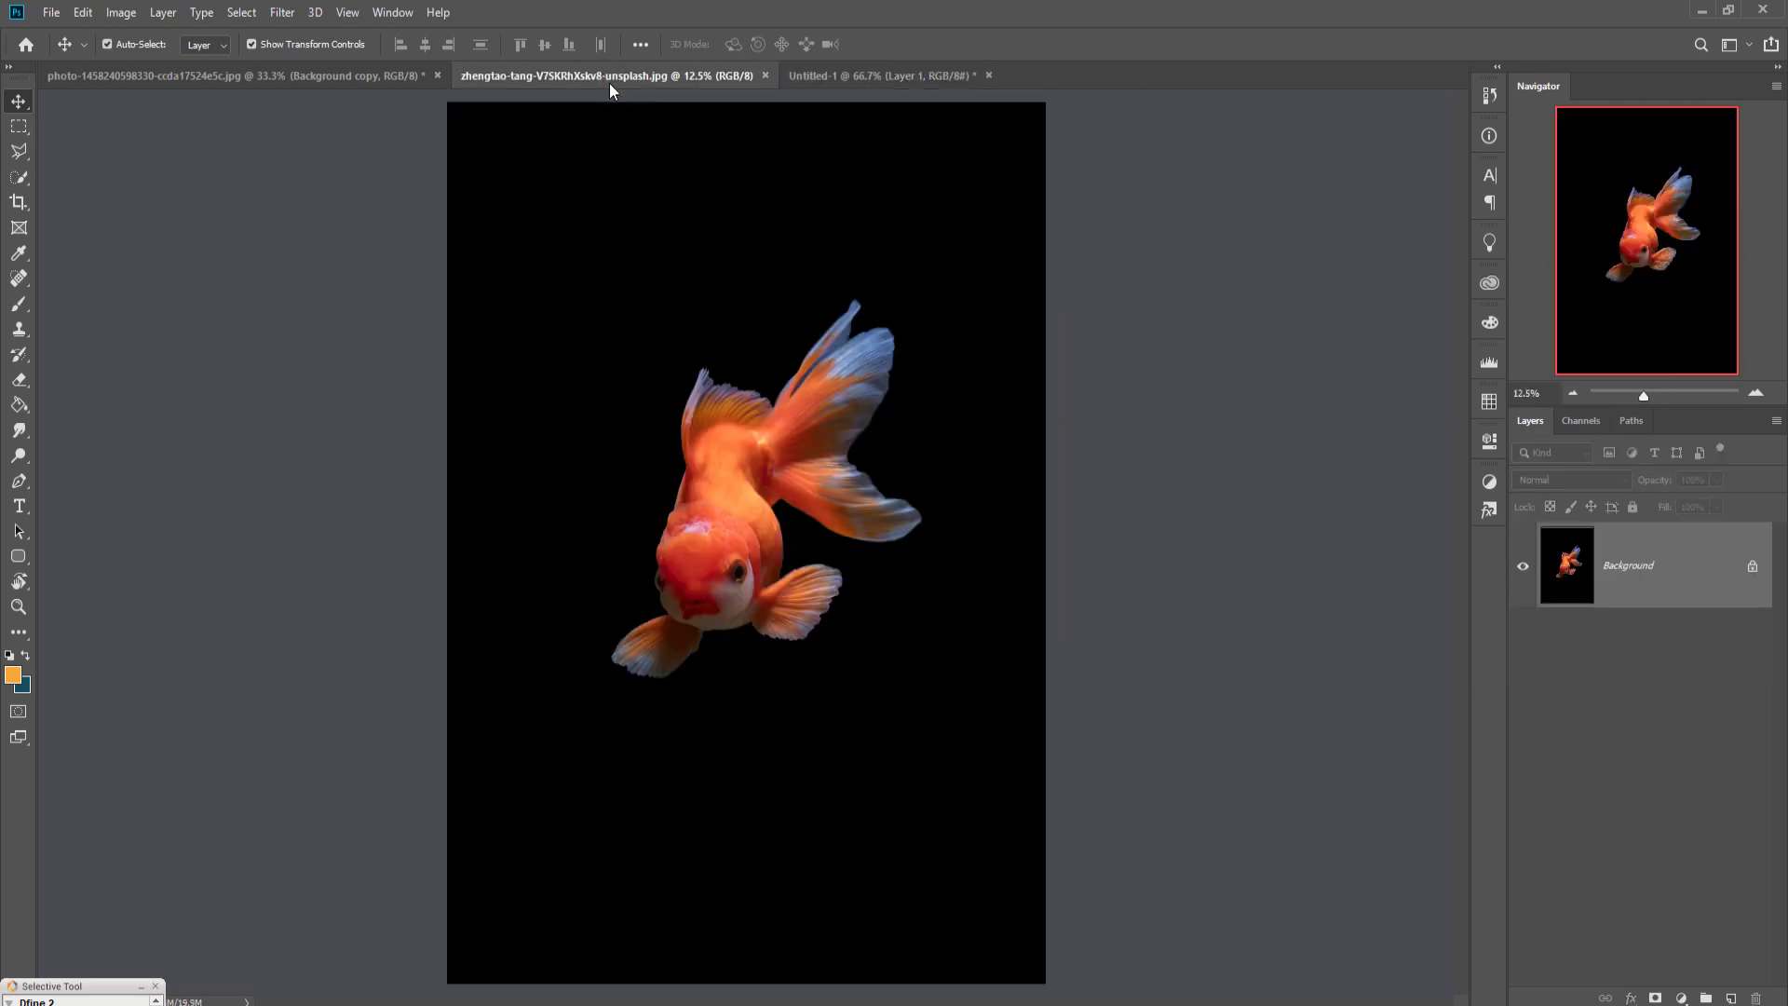
- Copy the cut-out woman layer from its floating window into the road composition
drag(196, 78, 1254, 159)
click(466, 76)
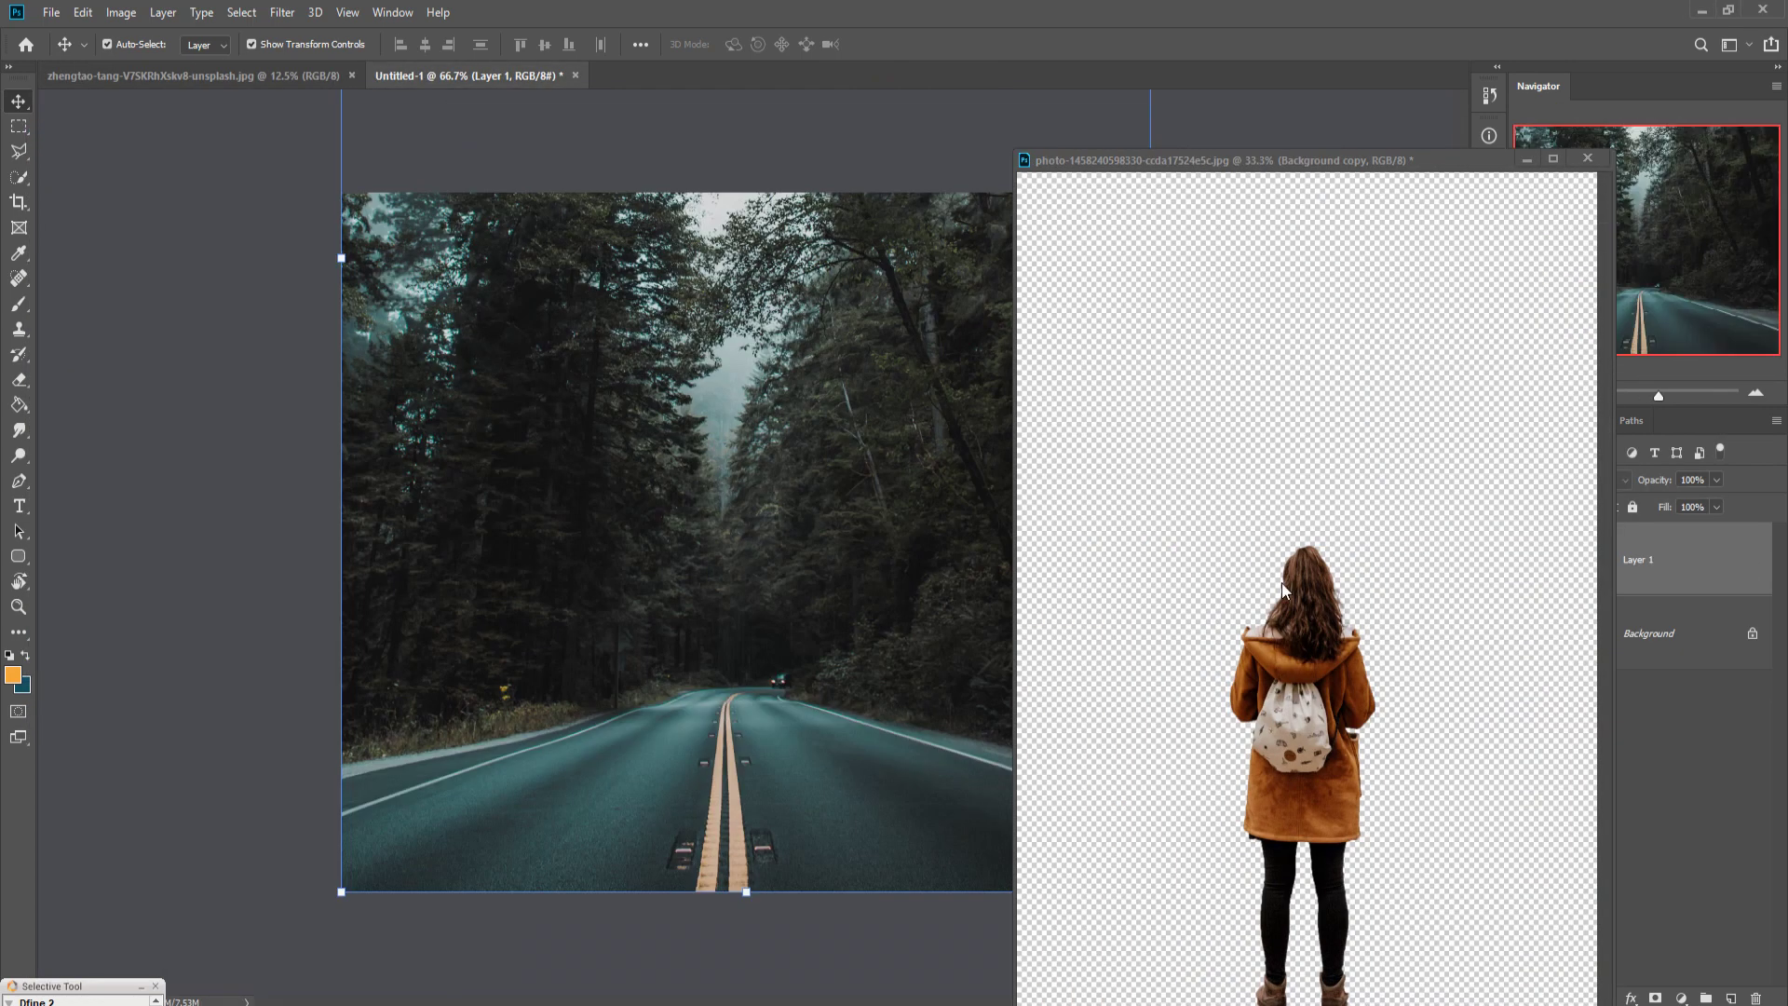
drag(1297, 683, 745, 630)
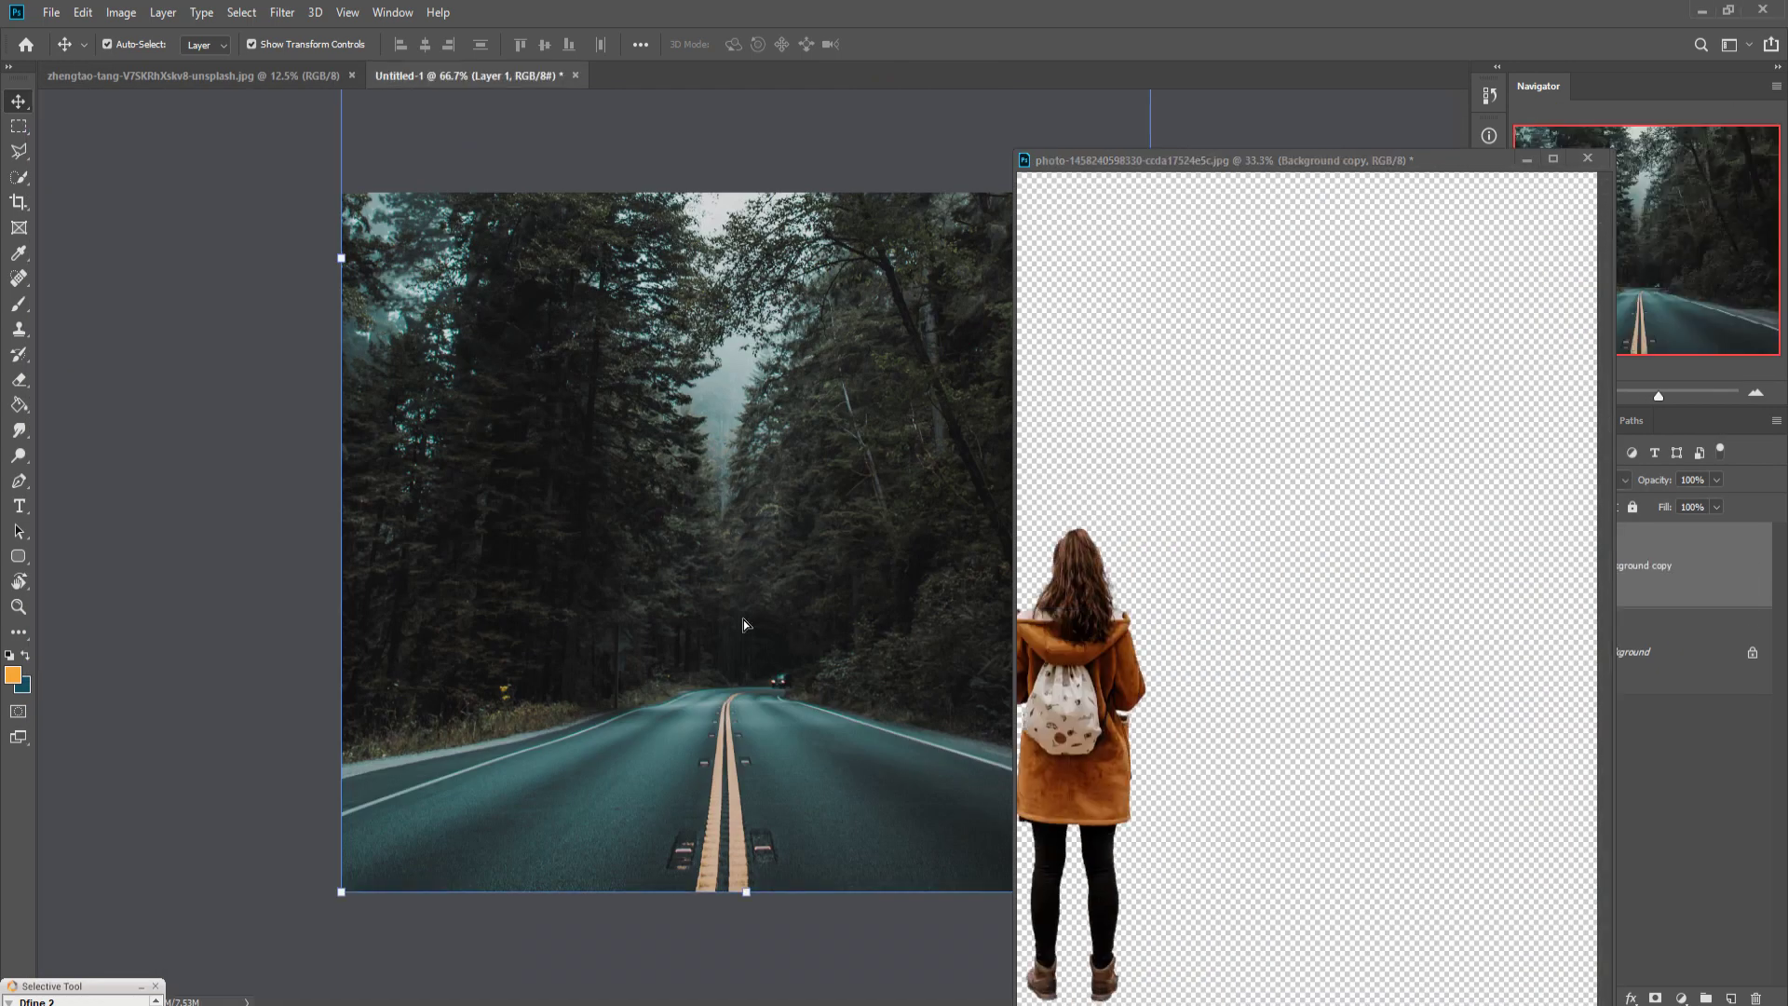
click(1527, 162)
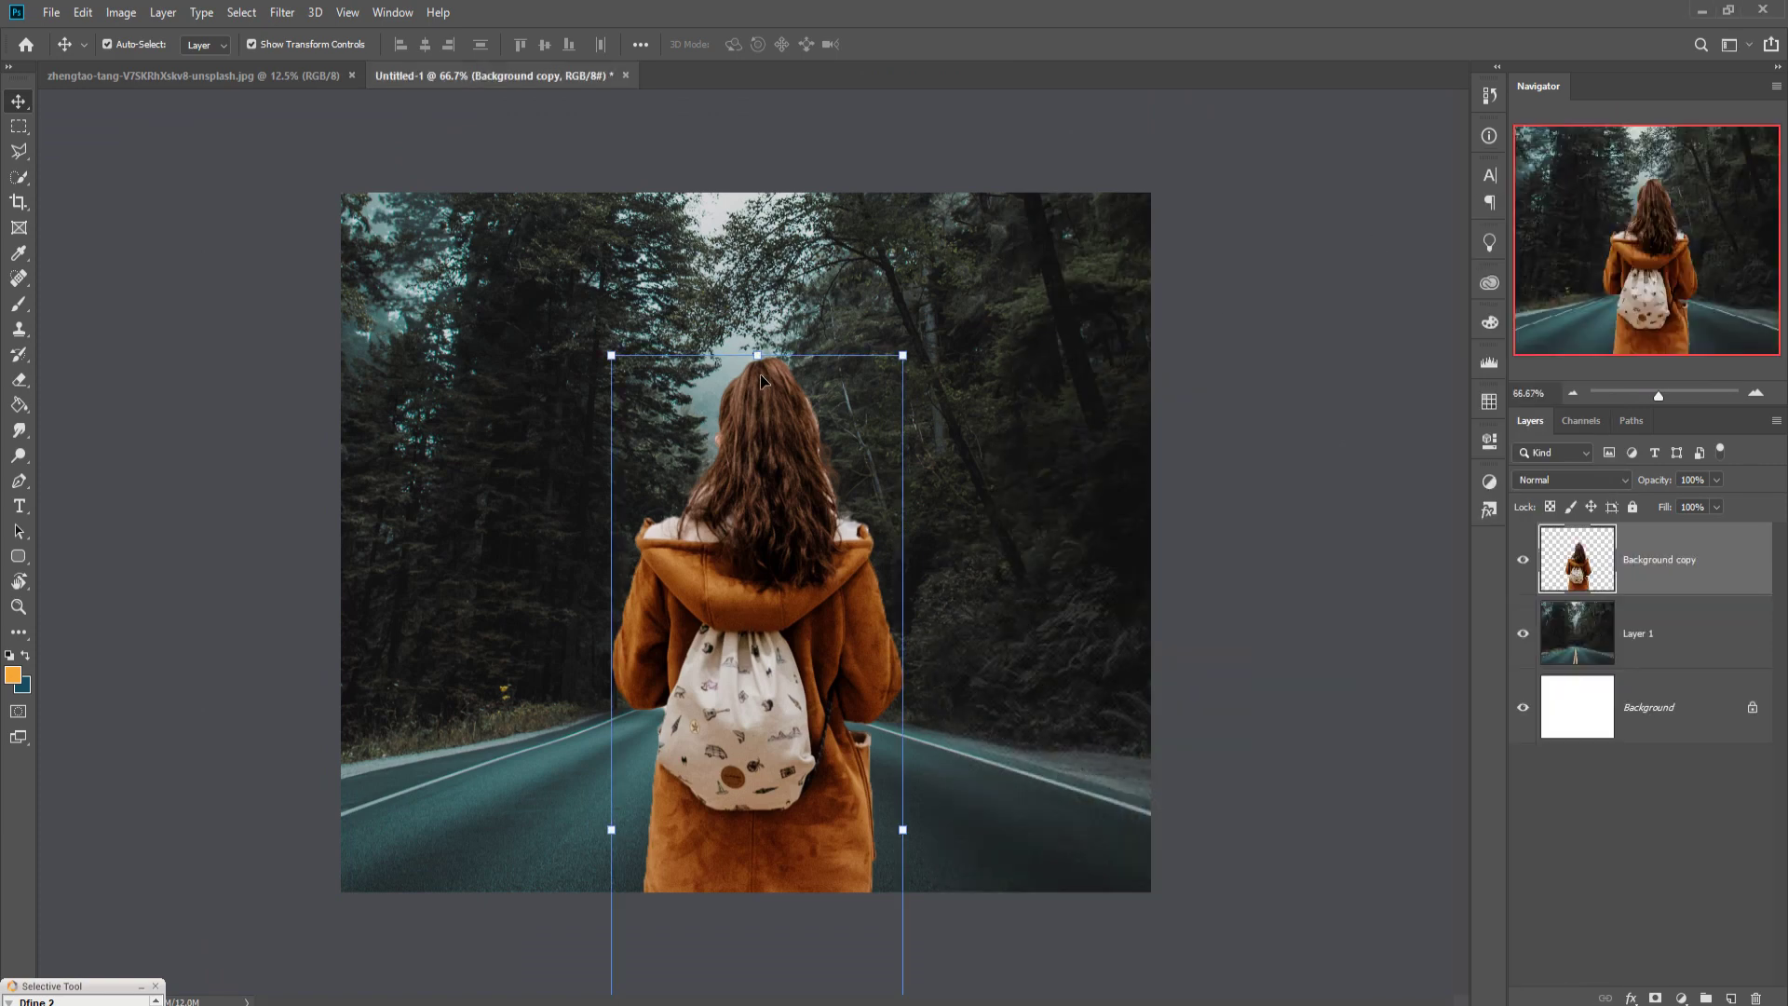
- Scale the woman down to stand small at the road's centre, then hide the road layer
key(ctrl+t)
mouse_move(767, 361)
mouse_down()
mouse_move(764, 377)
mouse_move(758, 326)
mouse_move(744, 590)
mouse_up()
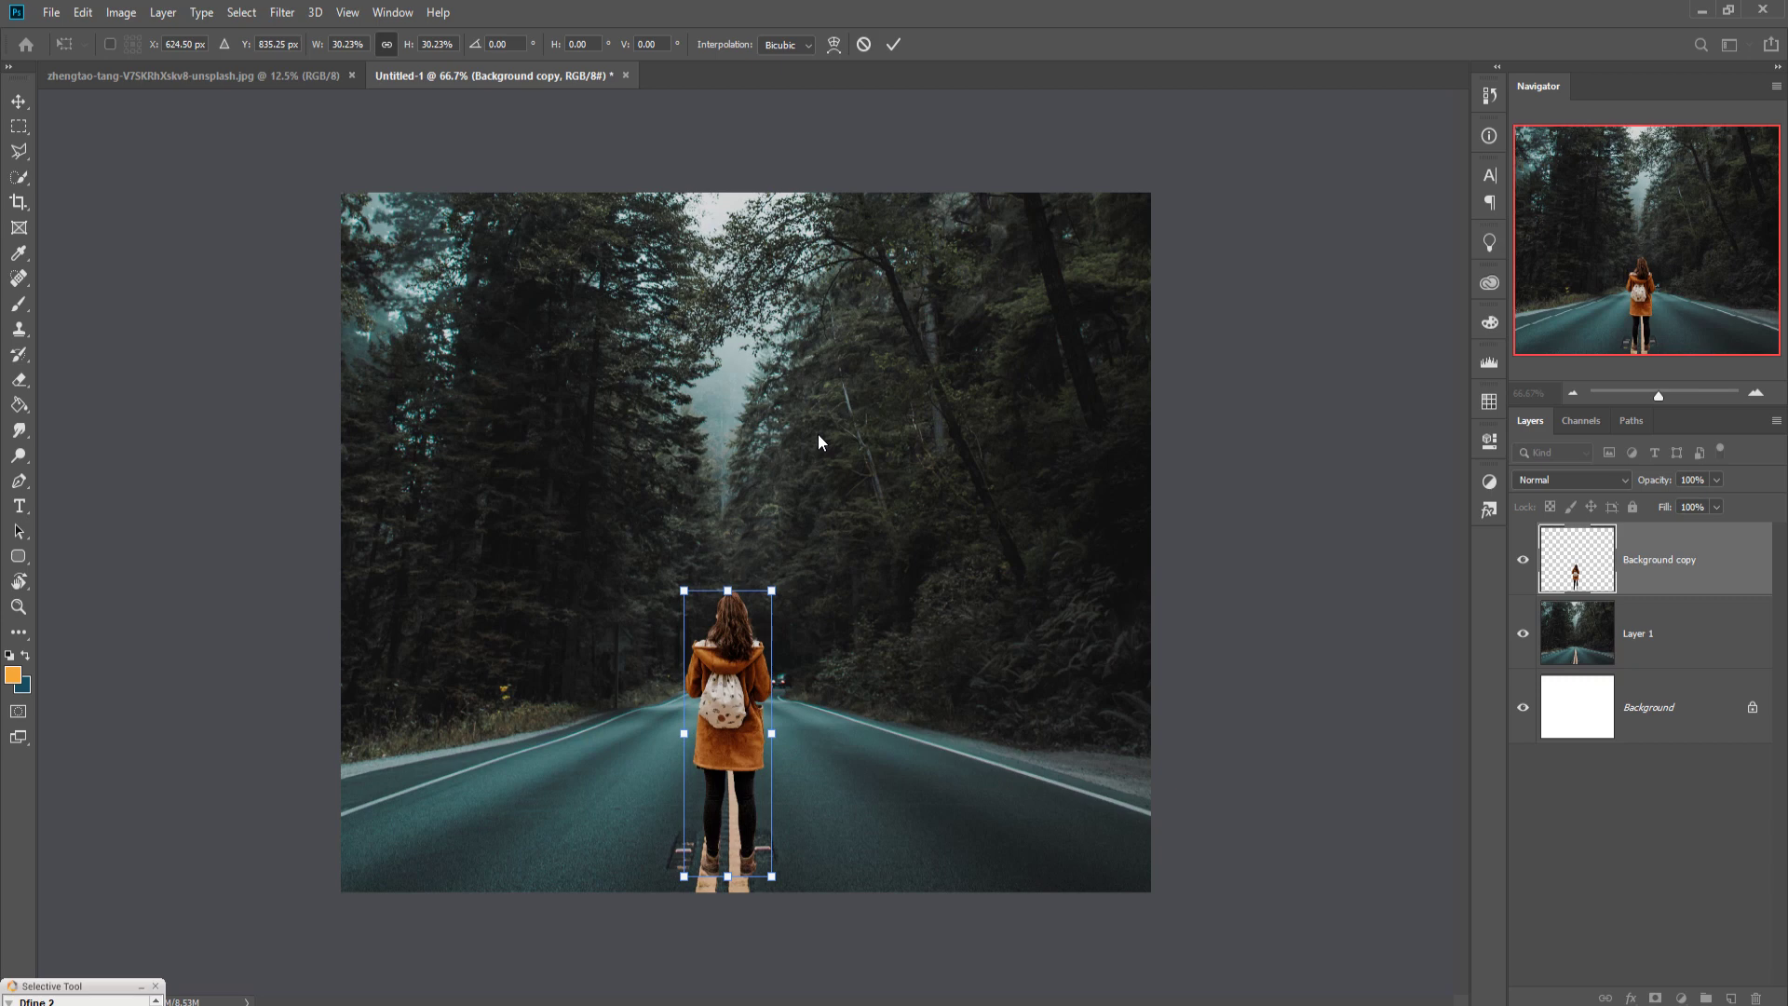
click(889, 45)
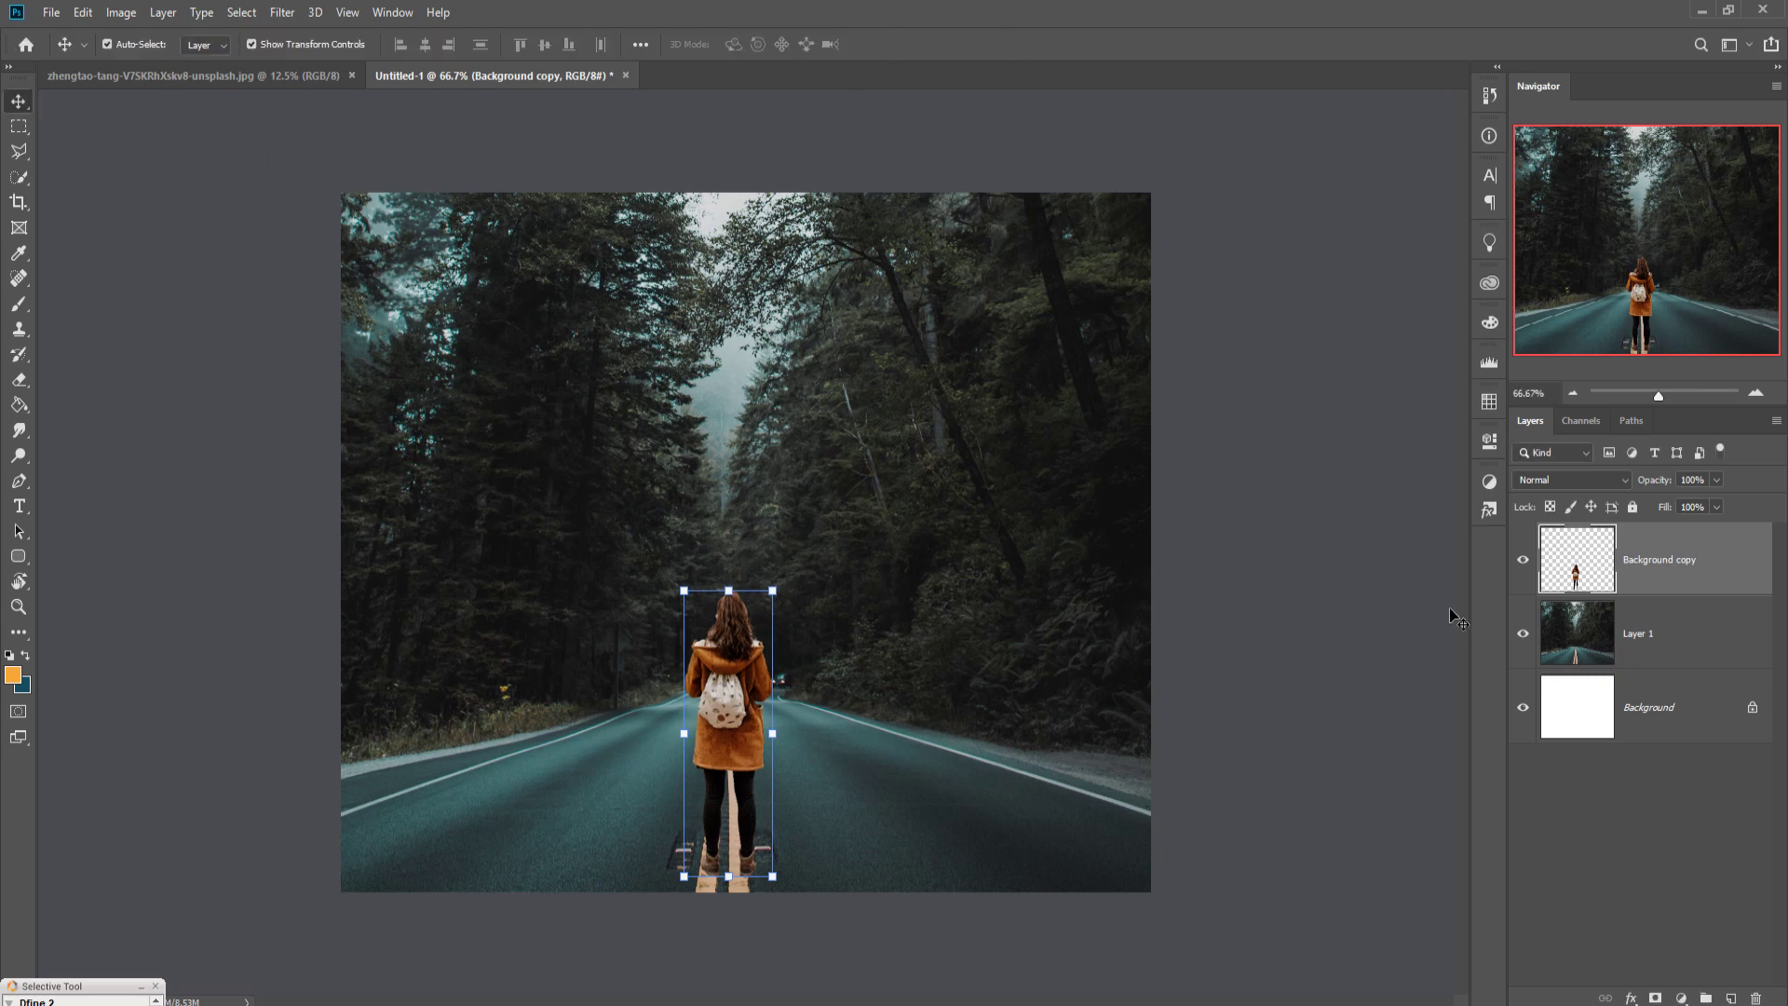
click(1522, 635)
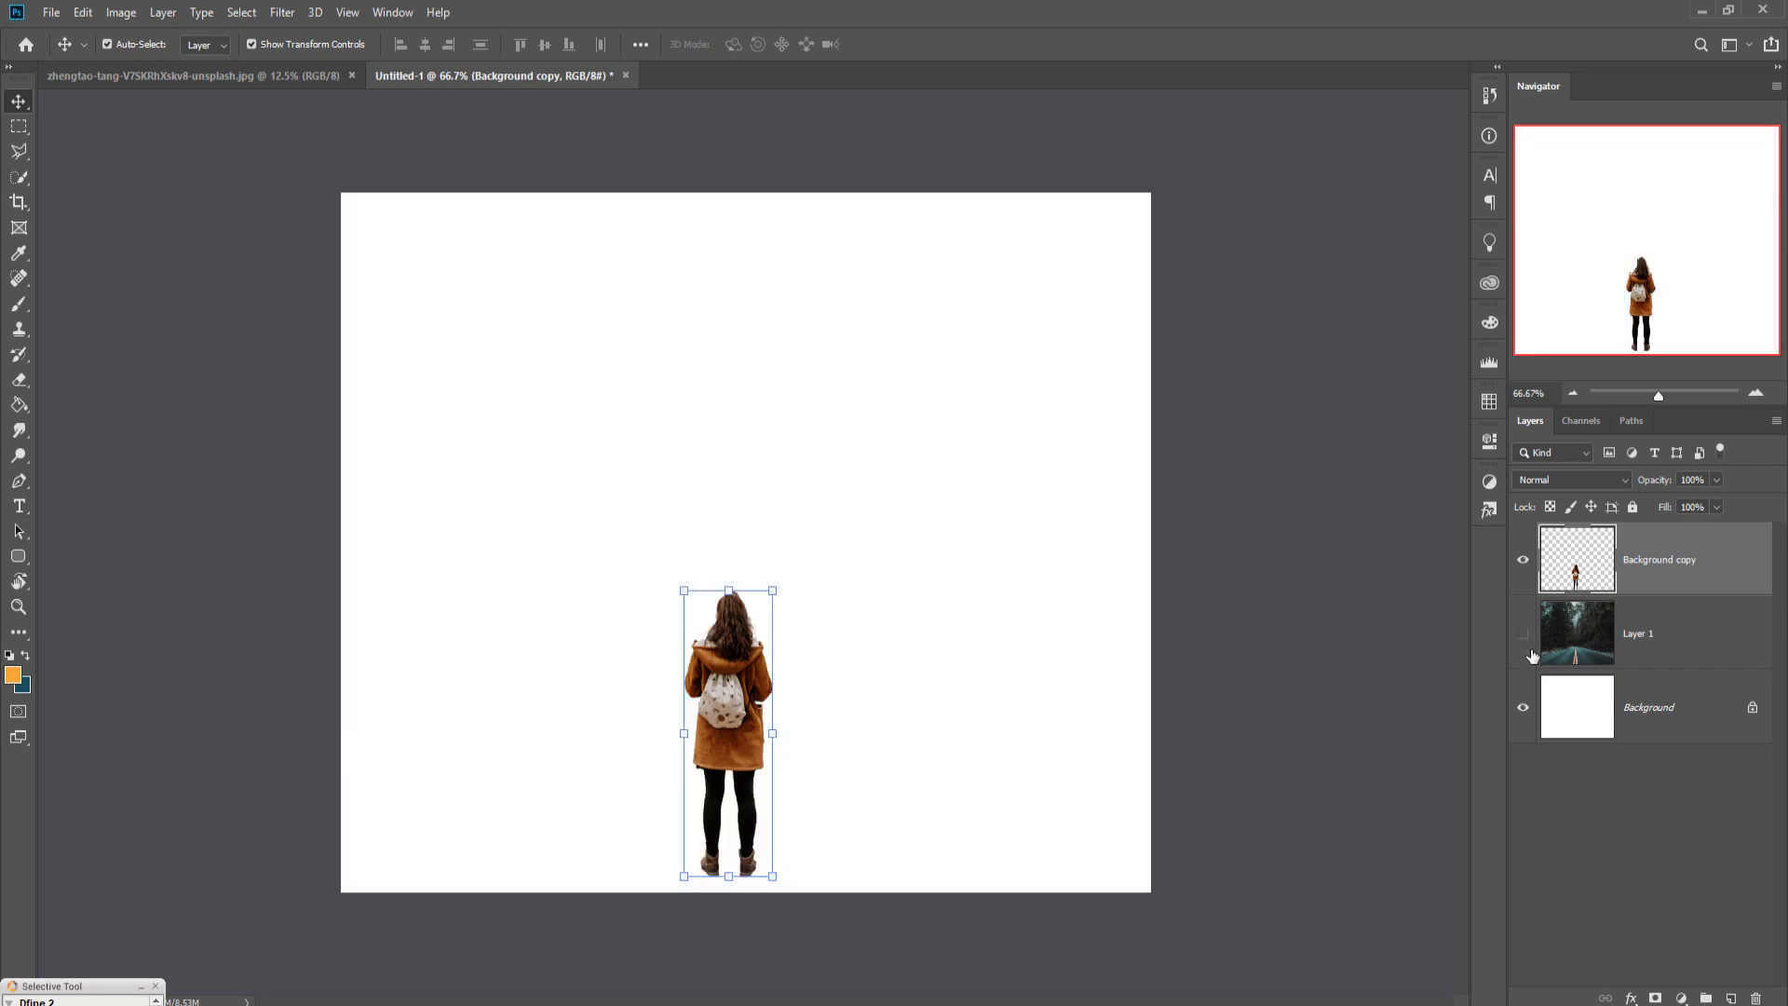
- Crop the canvas taller at the top, keeping the sides aligned, then show the road layer again
click(19, 202)
drag(754, 201, 749, 121)
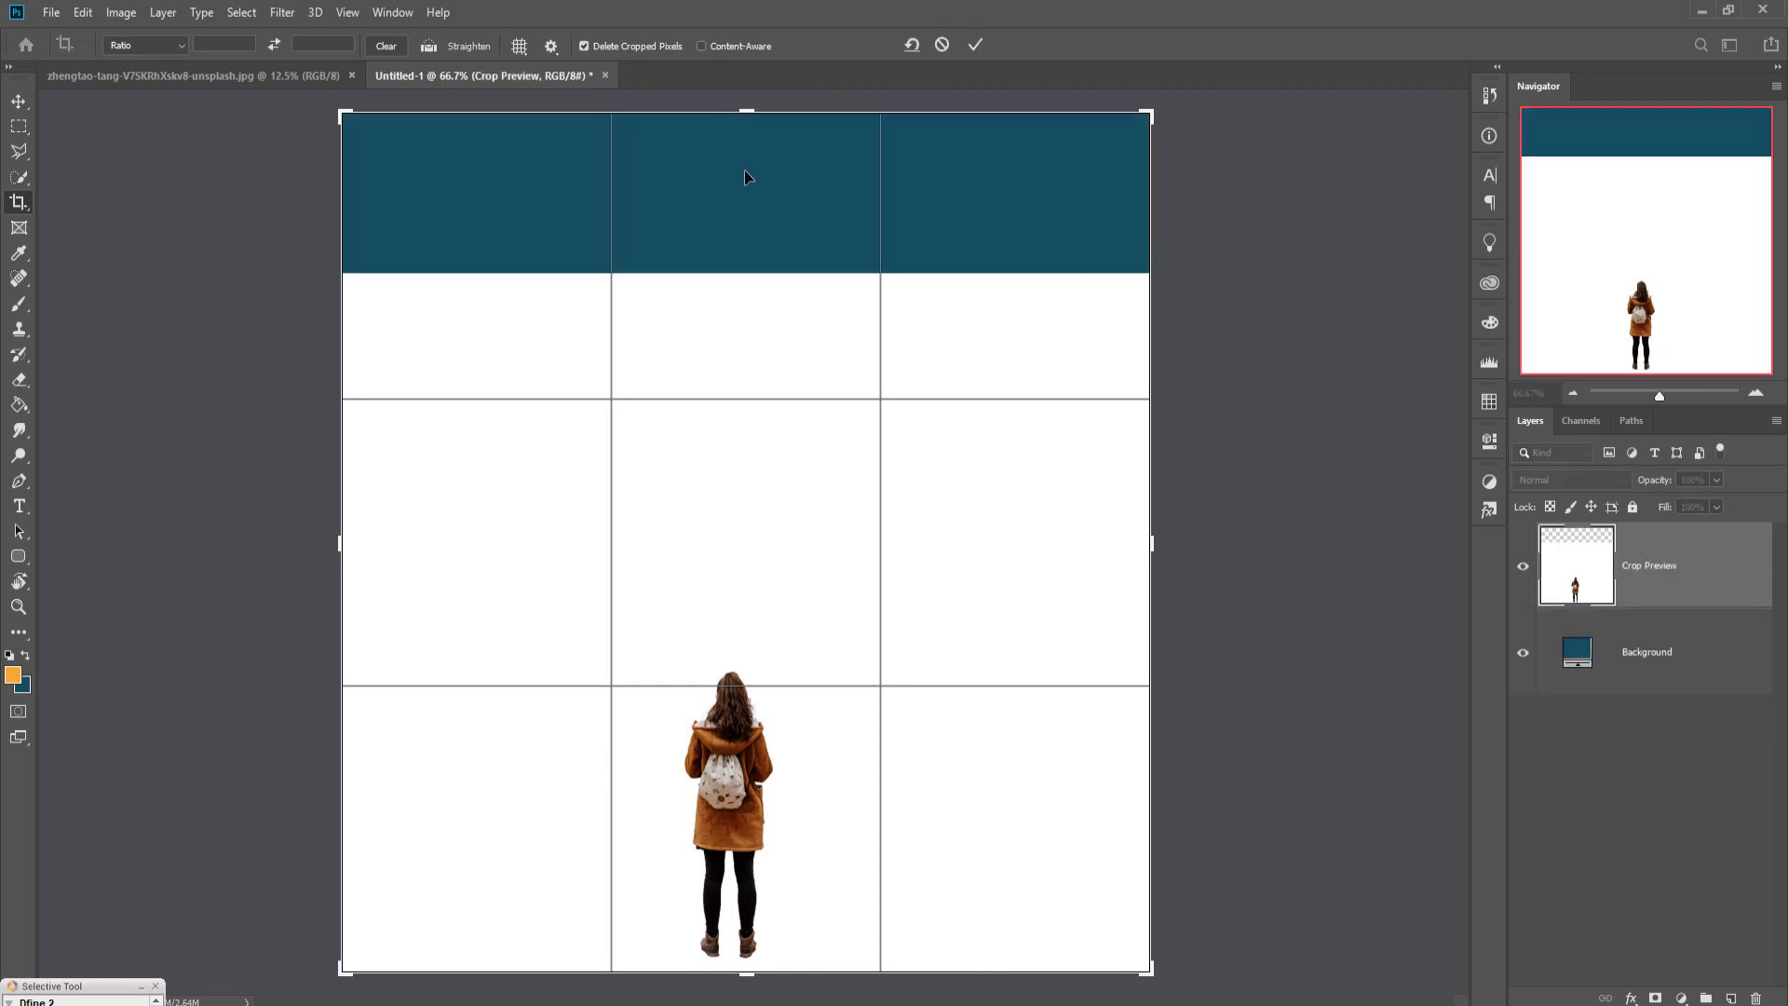
drag(350, 553, 313, 555)
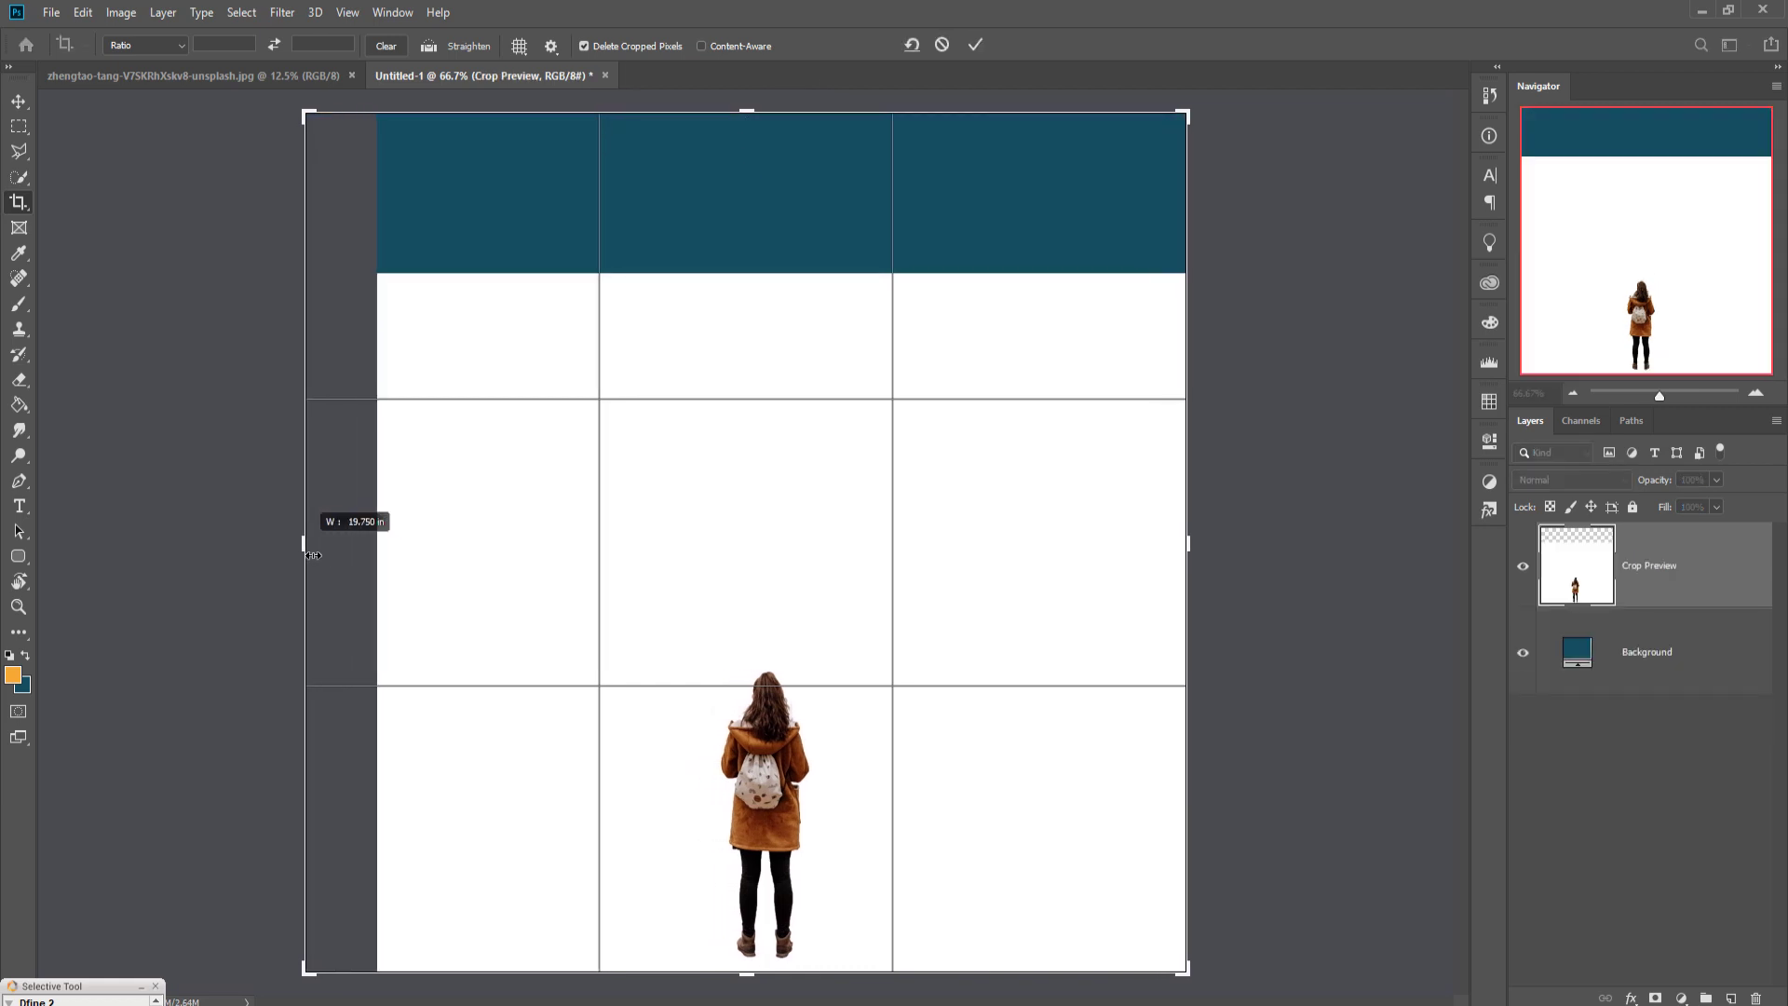
drag(314, 555, 343, 553)
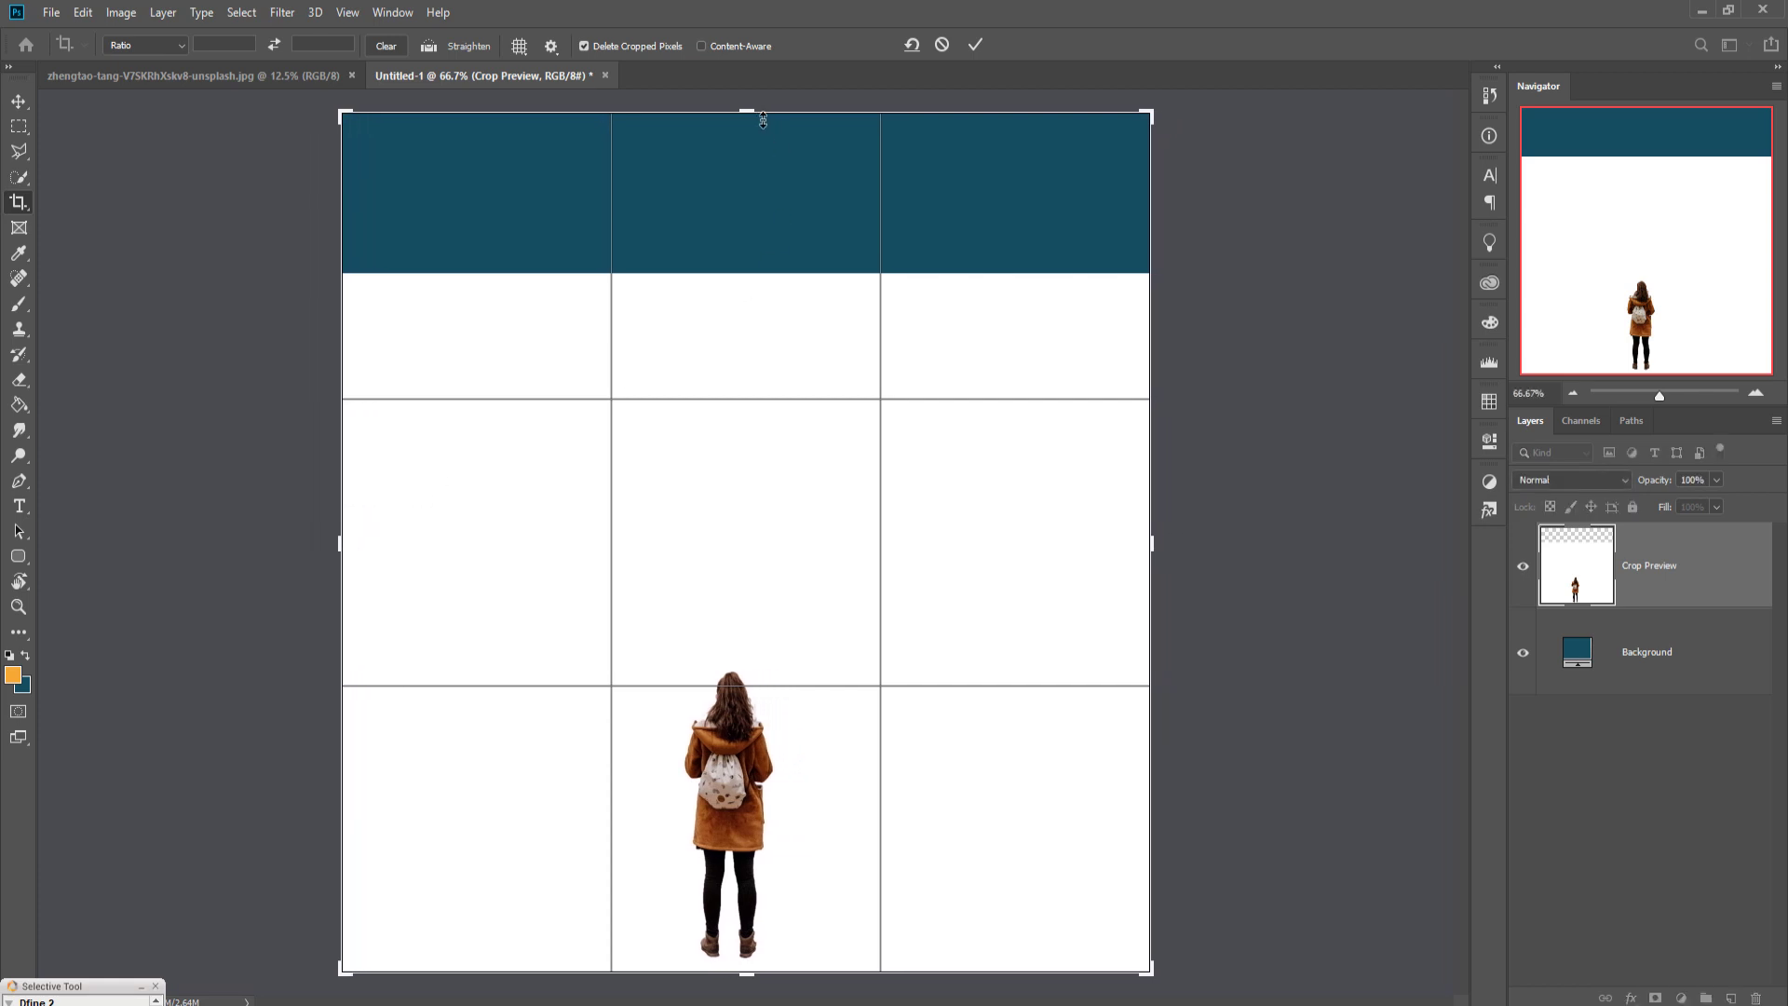
drag(763, 119, 761, 103)
click(976, 45)
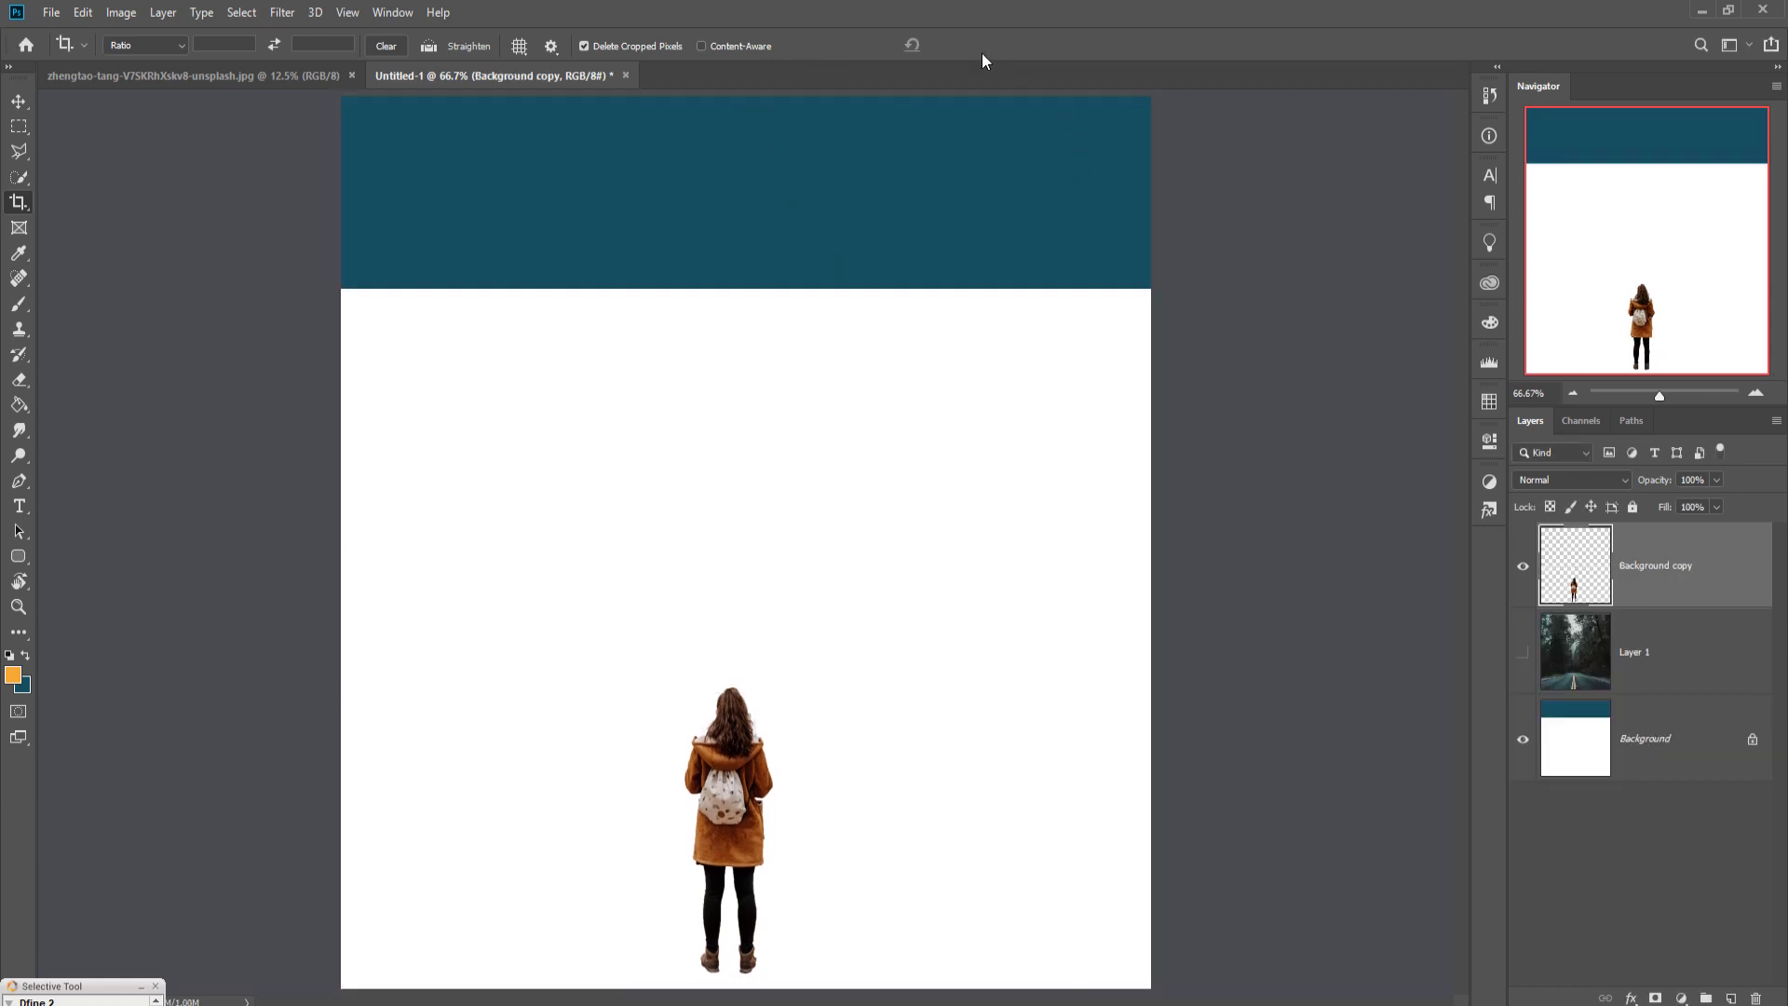
click(1524, 657)
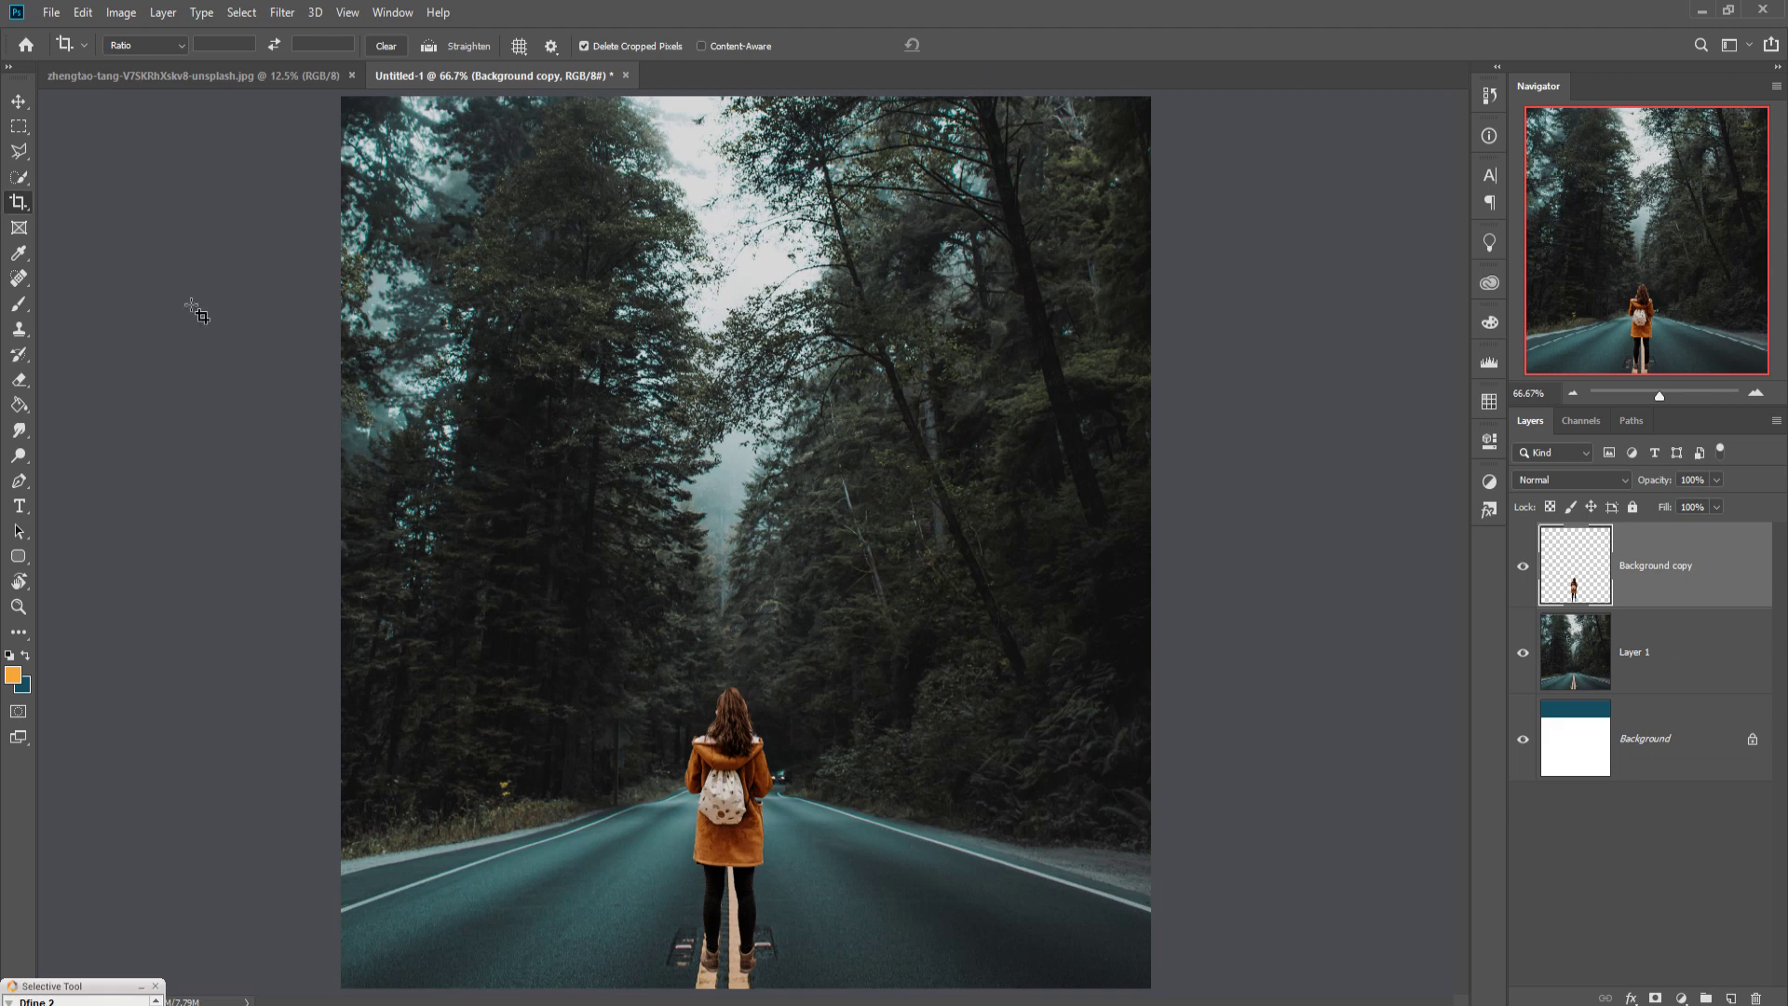
- Move the woman slightly up the road and shrink her a little from the top handle
key(v)
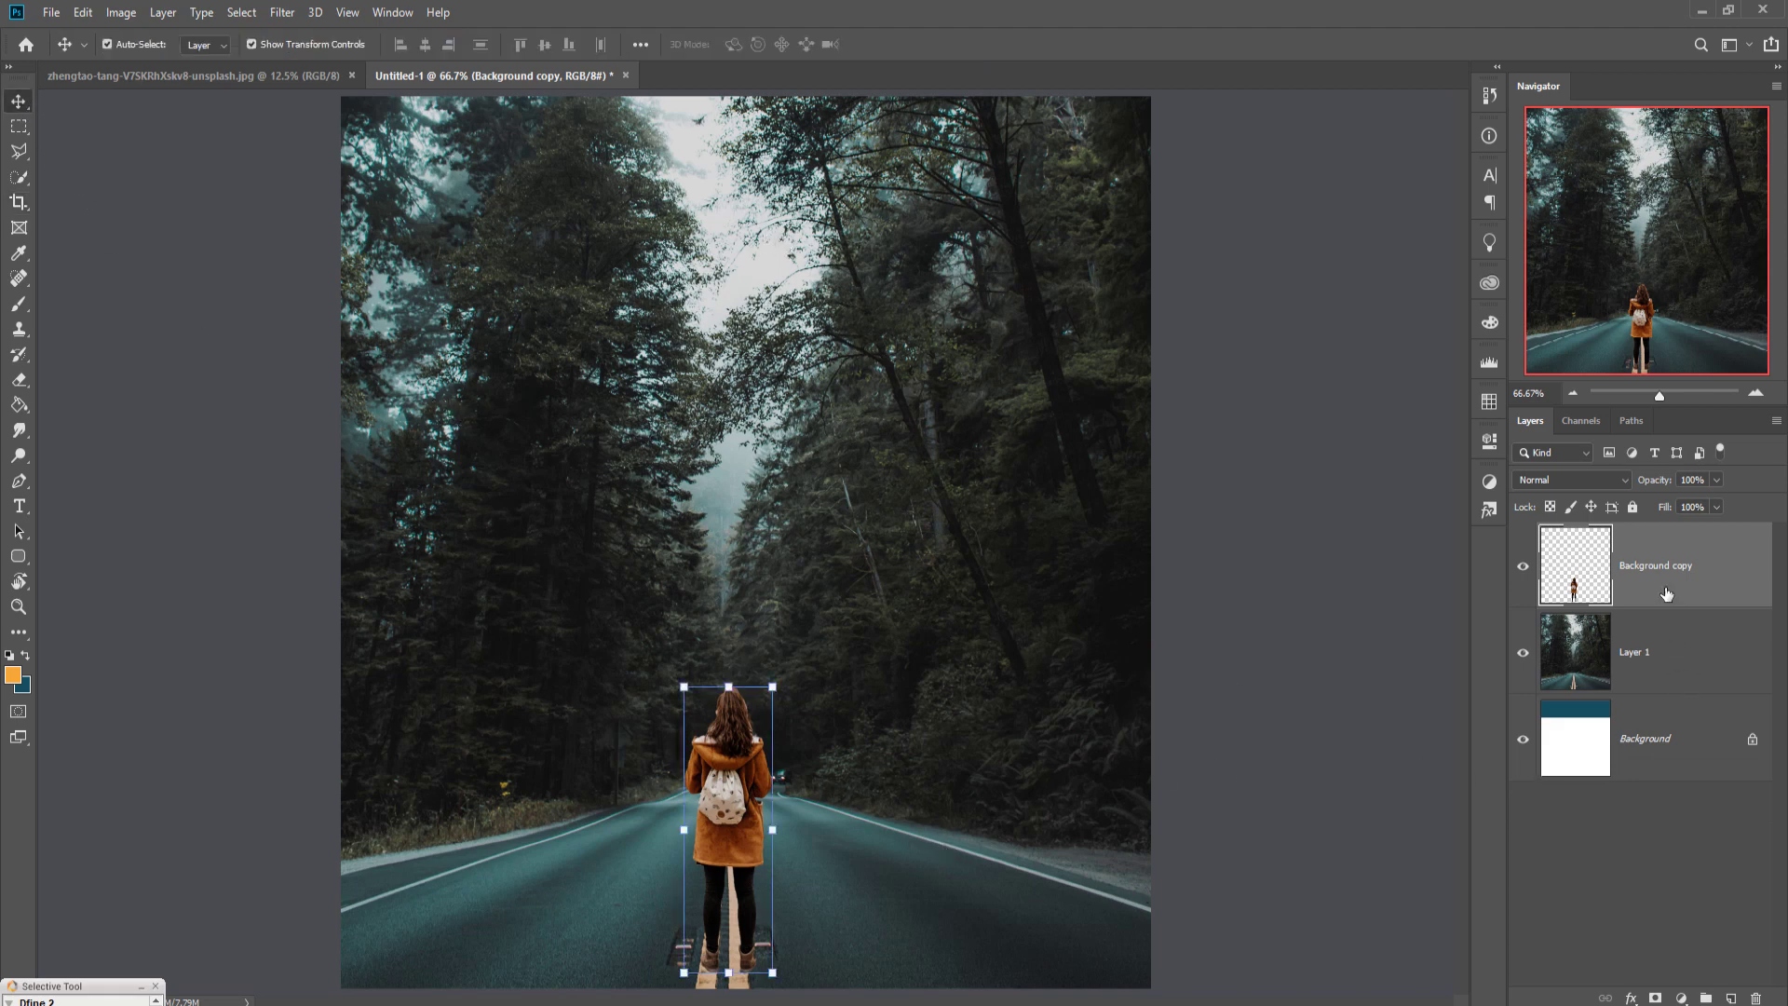
drag(733, 819, 732, 779)
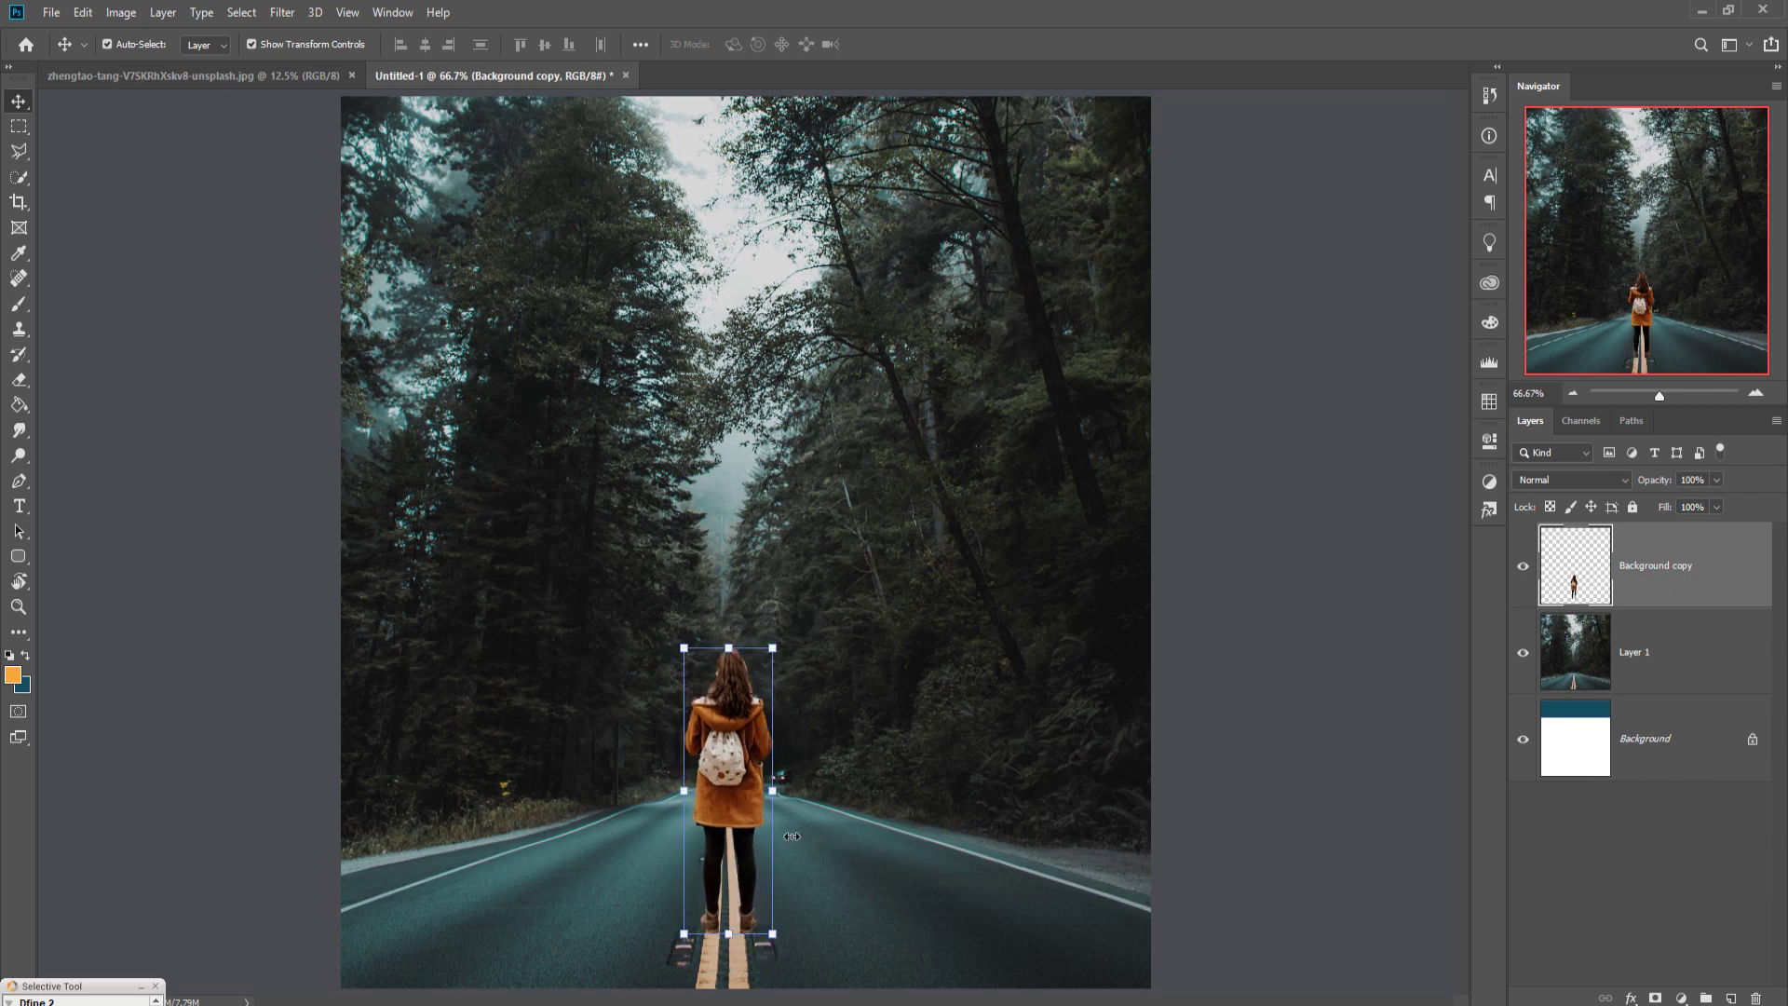
drag(731, 775, 729, 782)
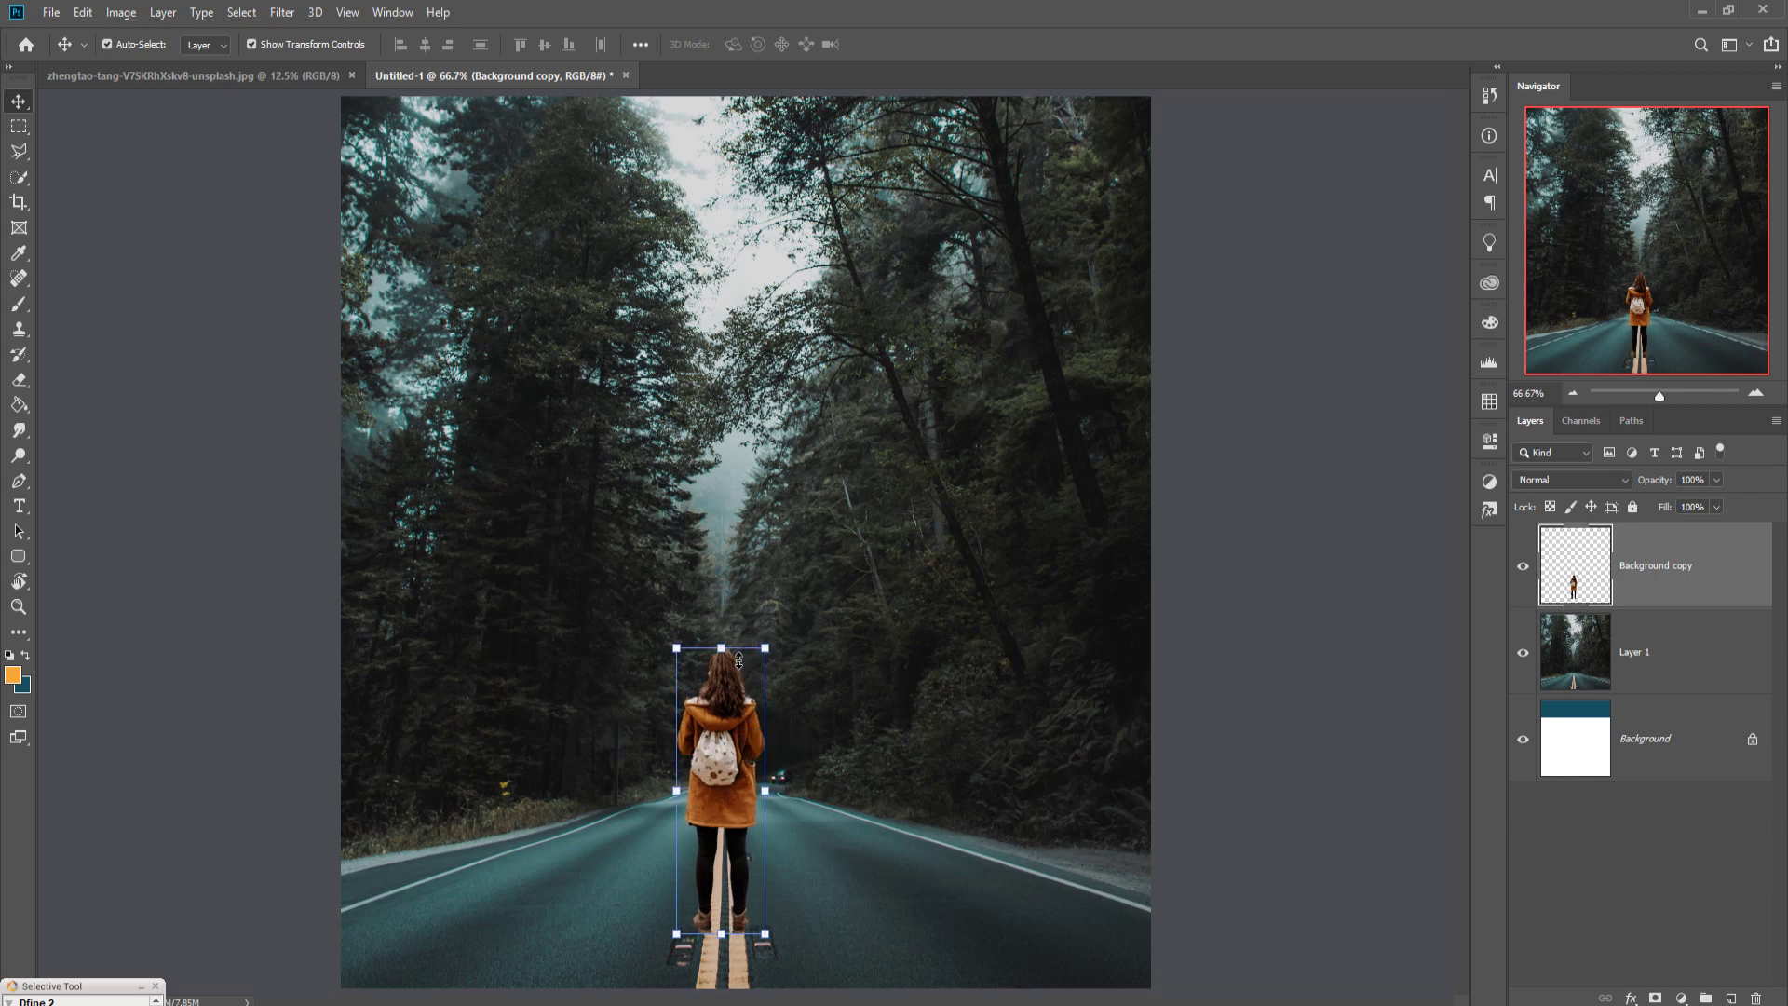
drag(738, 660, 728, 696)
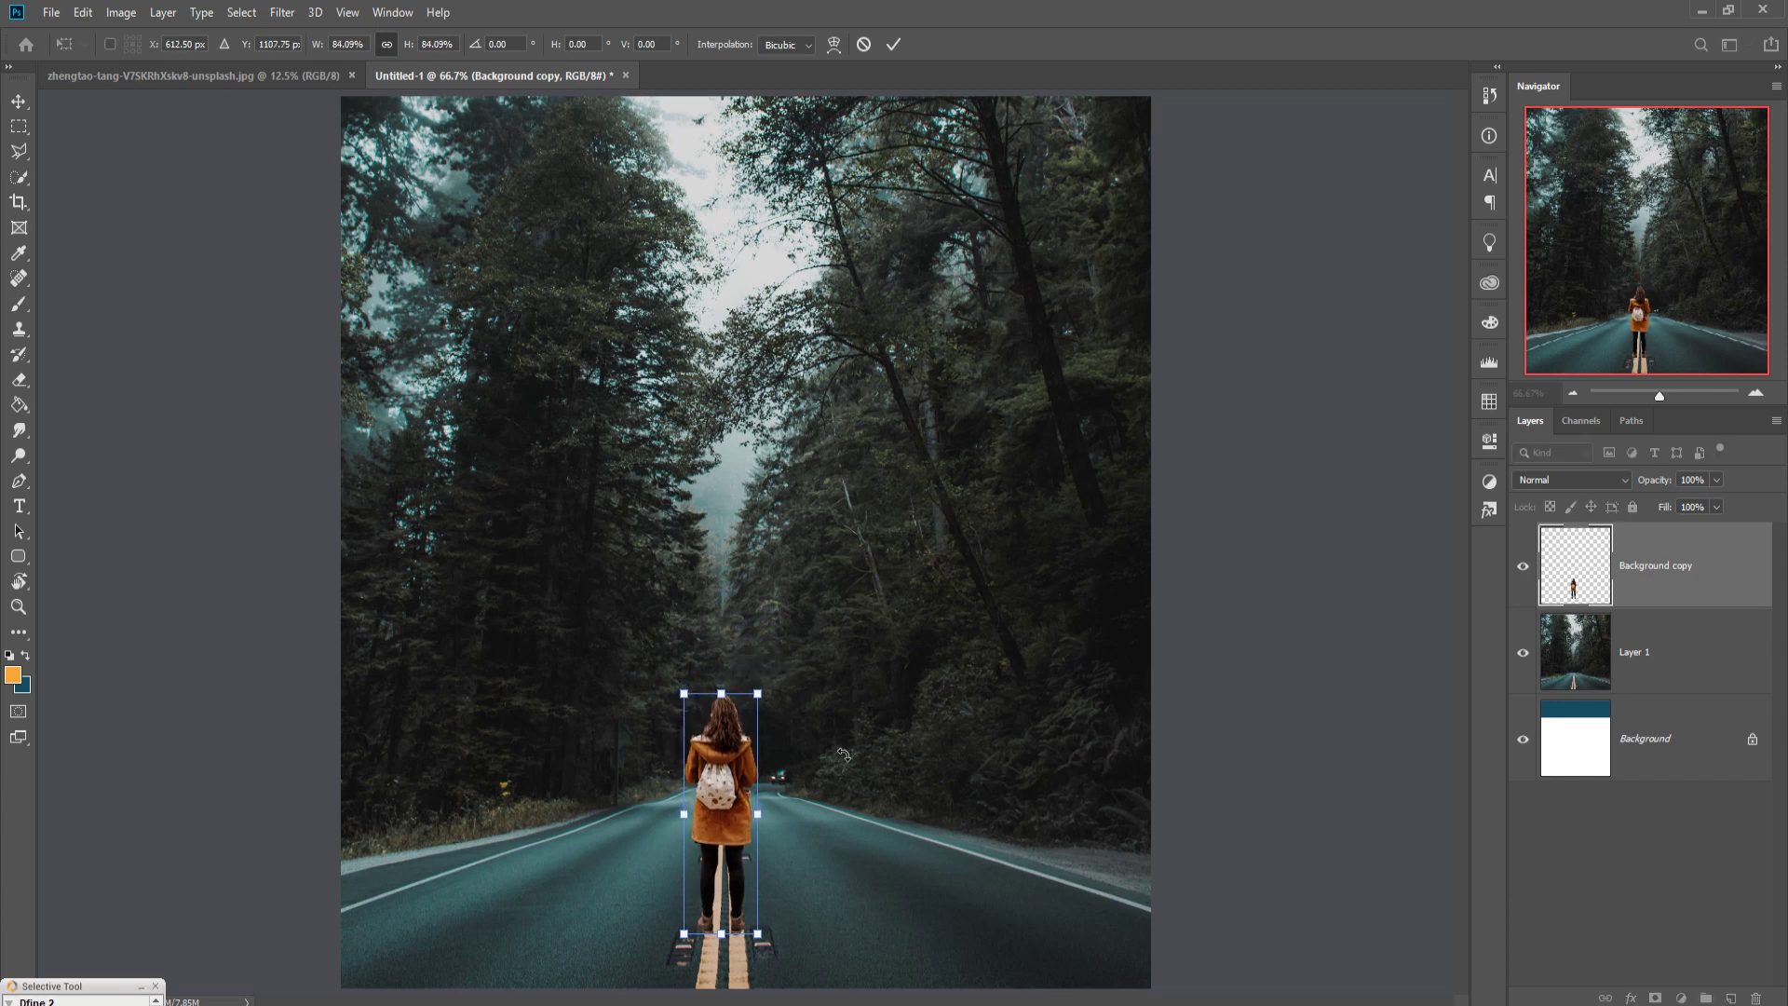
key(Right)
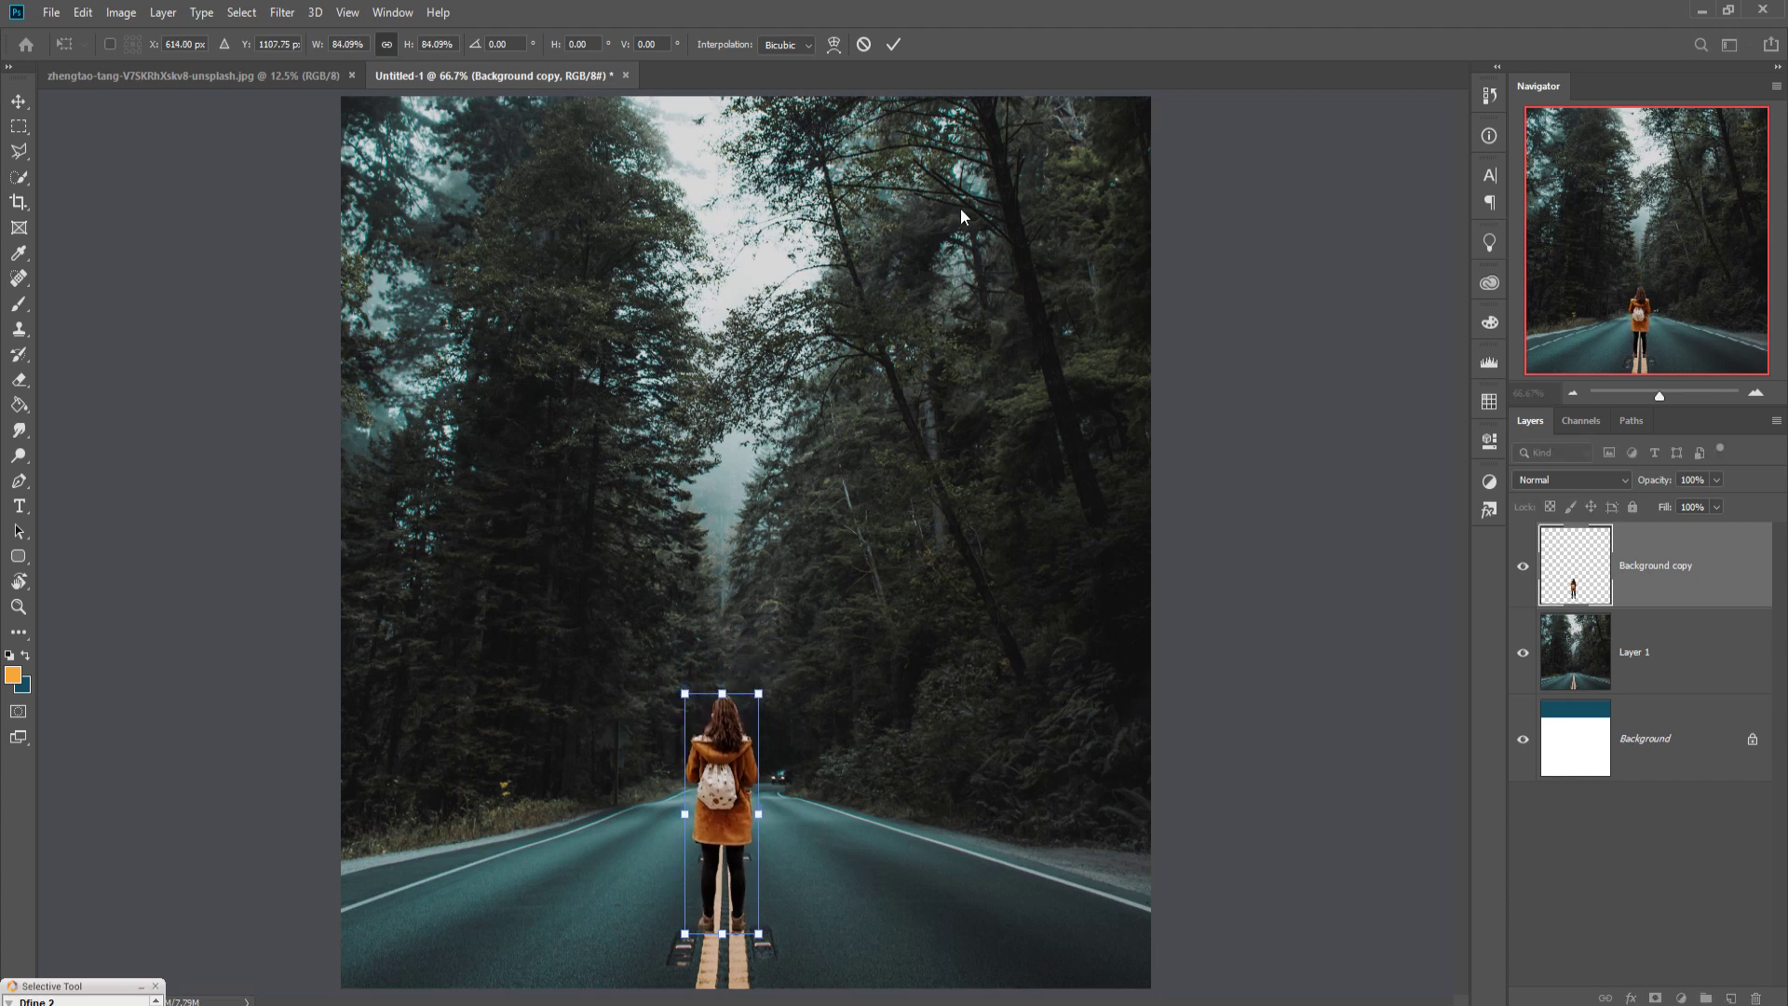
click(890, 52)
- In the goldfish photo, select the fin, tail and body with an enlarged Quick Selection brush
click(258, 74)
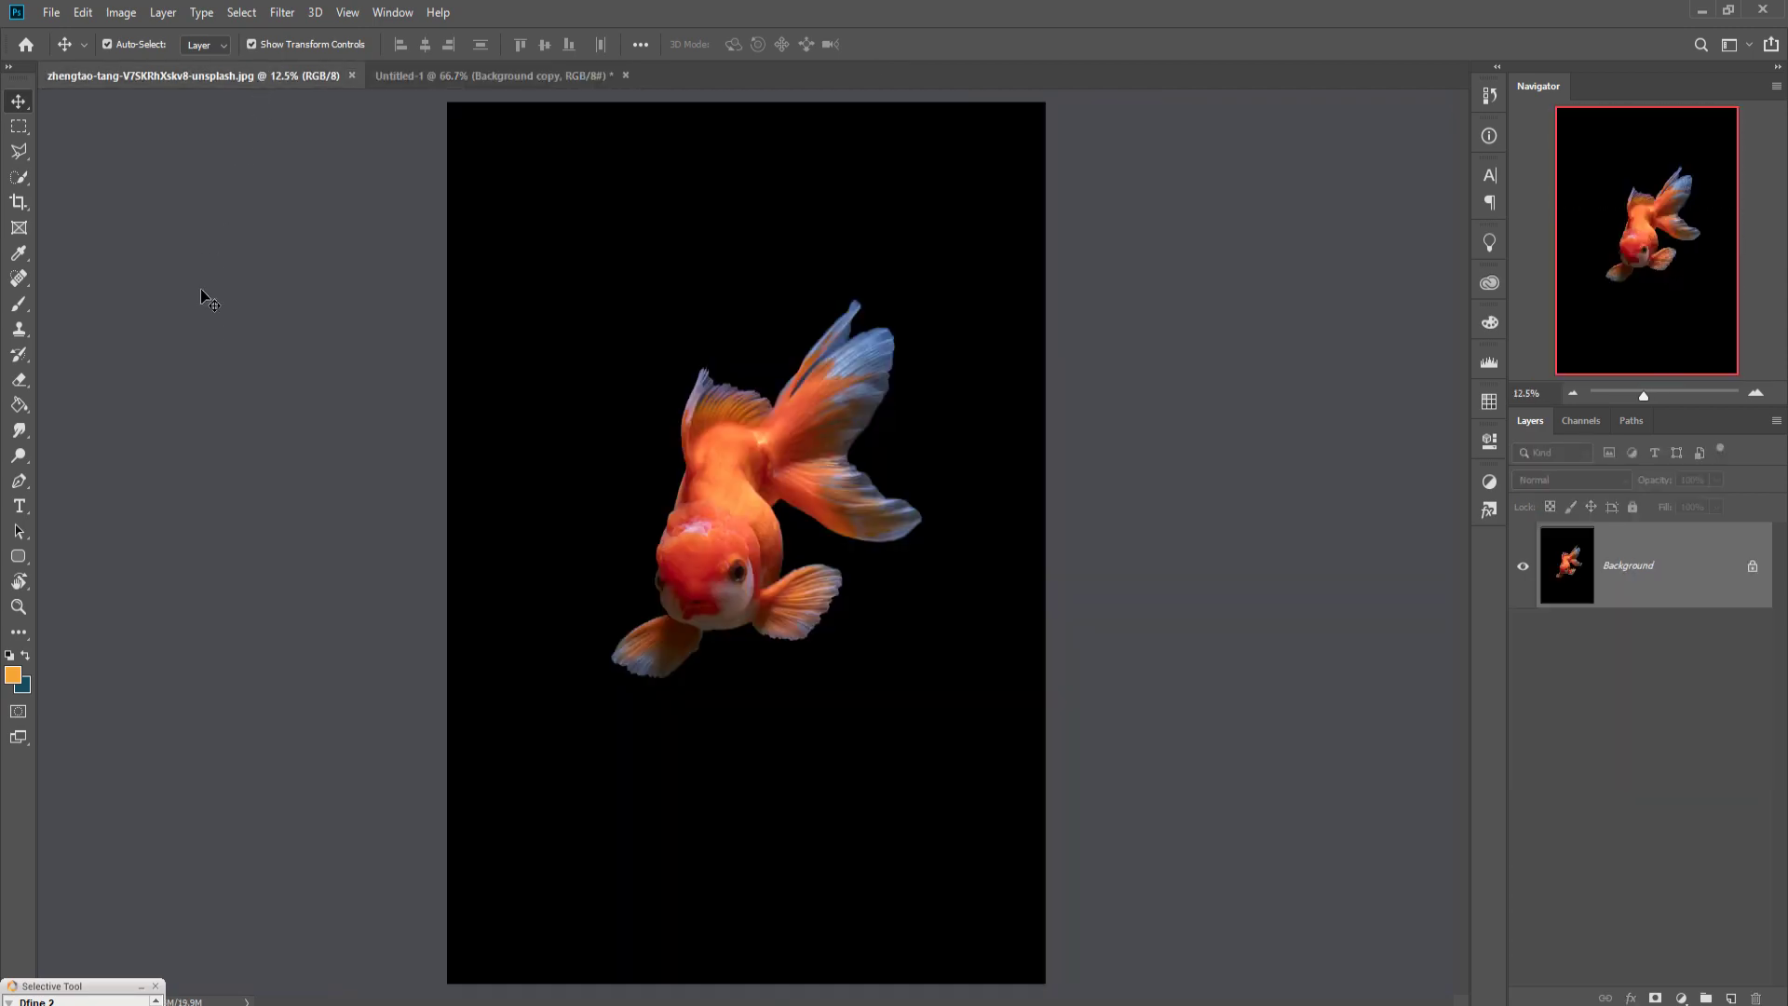
click(19, 177)
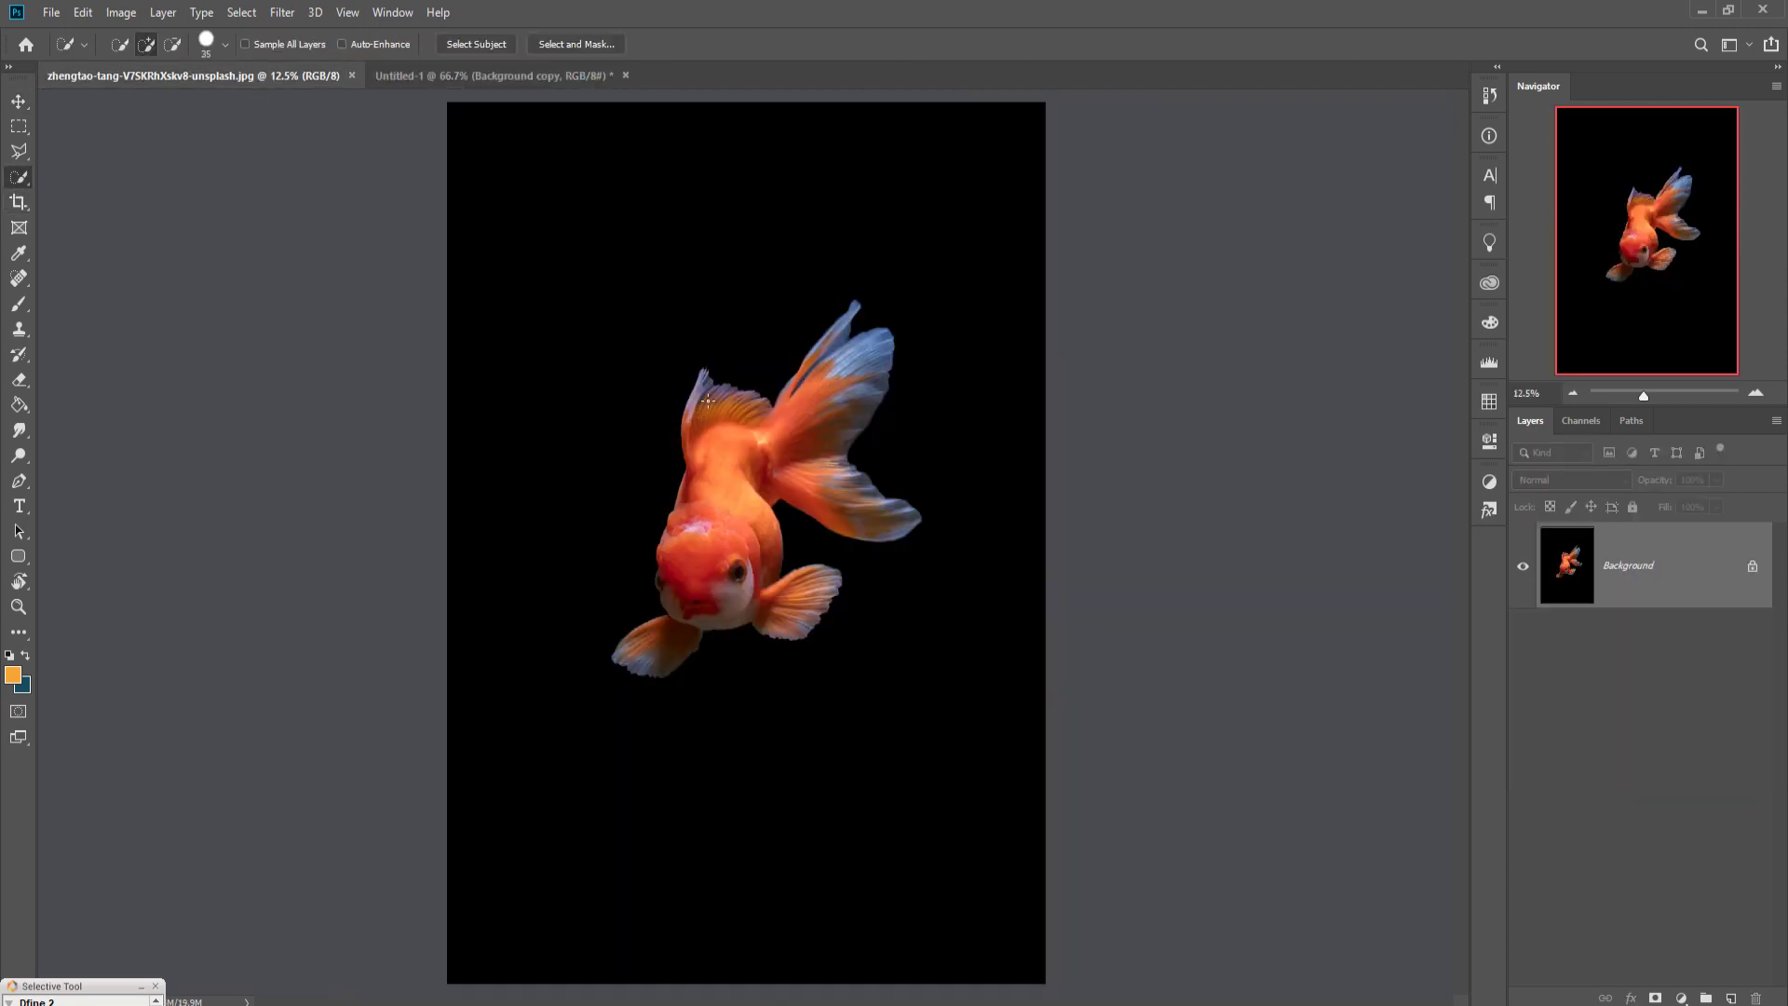
key(bracketright)
mouse_move(713, 396)
mouse_down()
mouse_move(833, 370)
mouse_move(862, 428)
mouse_move(859, 493)
mouse_up()
drag(745, 461, 681, 640)
click(19, 101)
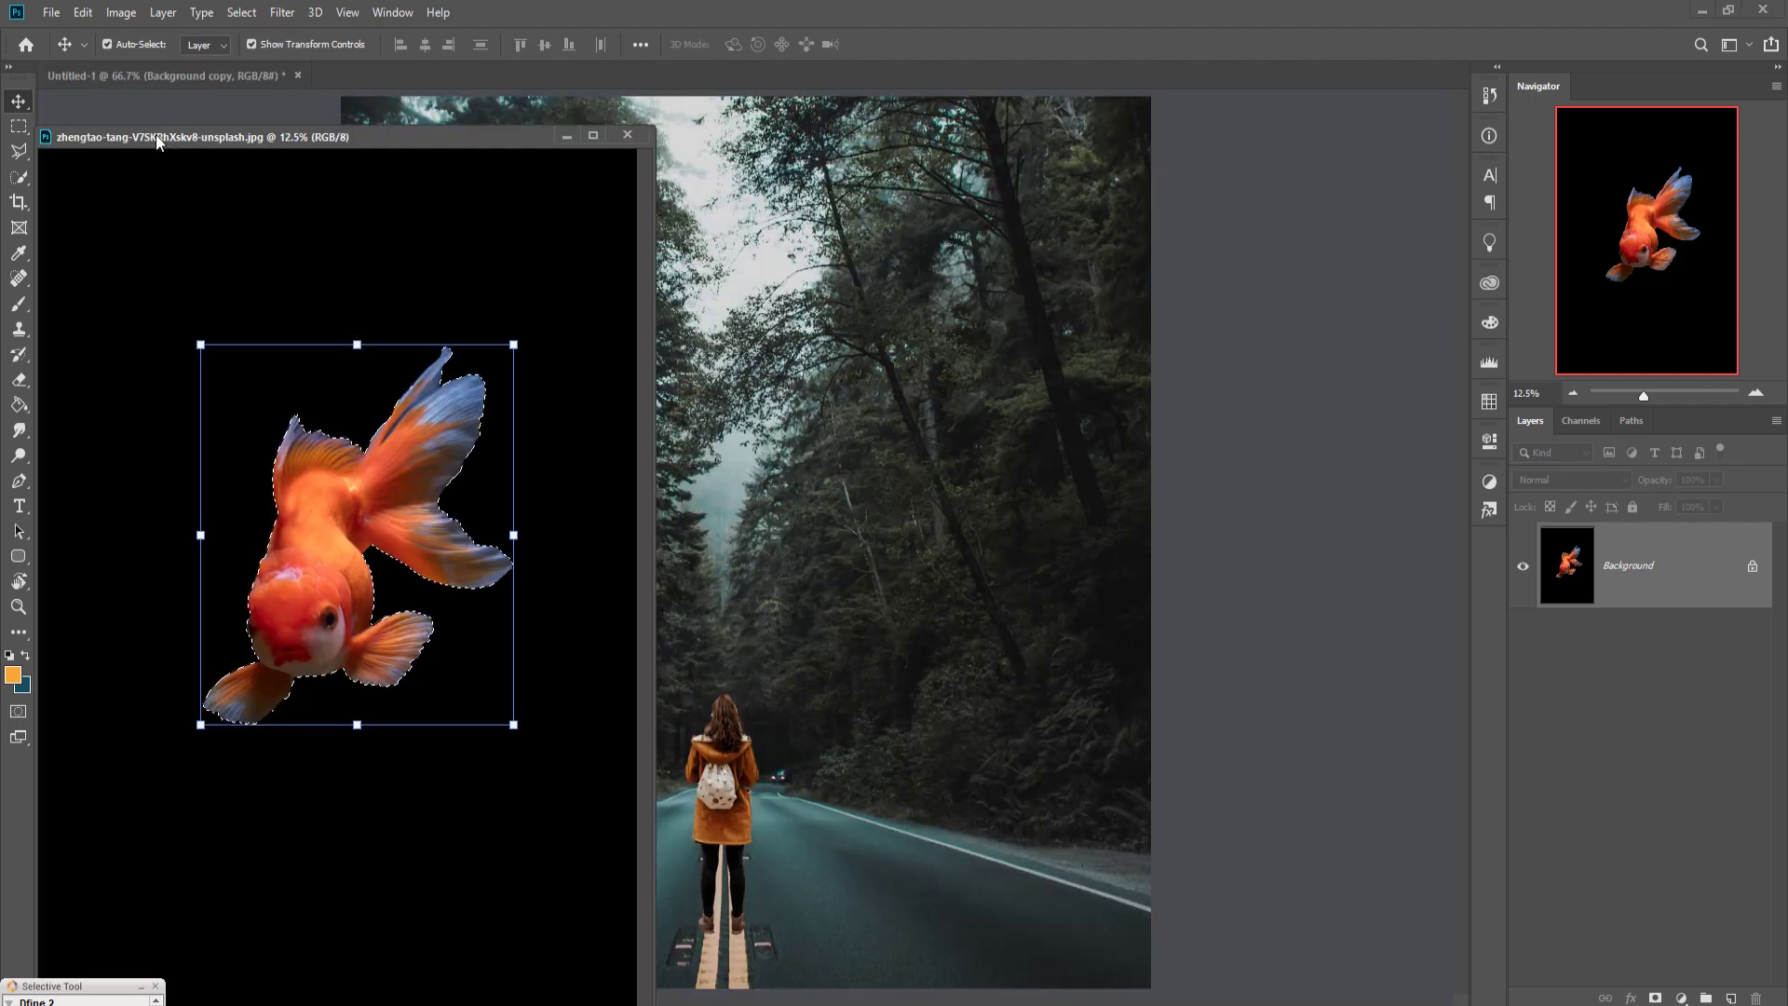
- Copy the selected goldfish into the road scene document onto a new layer
drag(166, 70, 1050, 347)
drag(1180, 639, 806, 457)
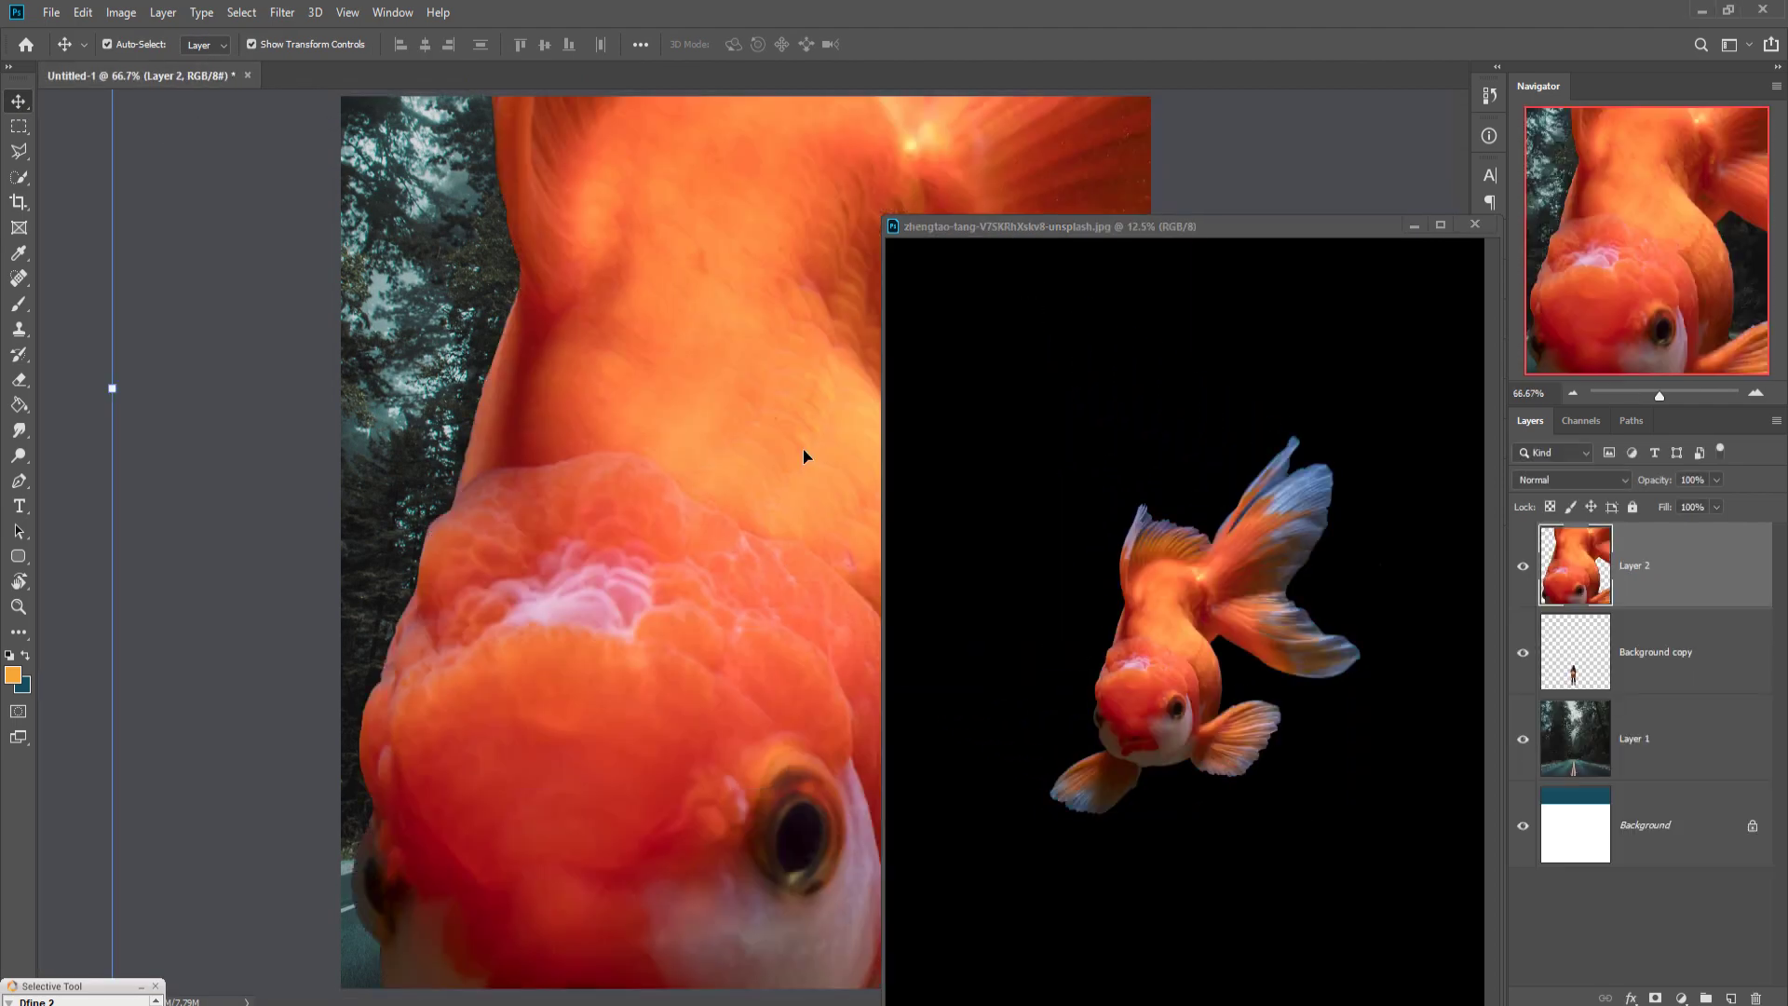
click(1412, 228)
- Scale the goldfish to about 33% and place it hovering above the woman
mouse_move(115, 403)
mouse_down()
mouse_move(904, 477)
mouse_move(1069, 655)
mouse_move(611, 497)
mouse_up()
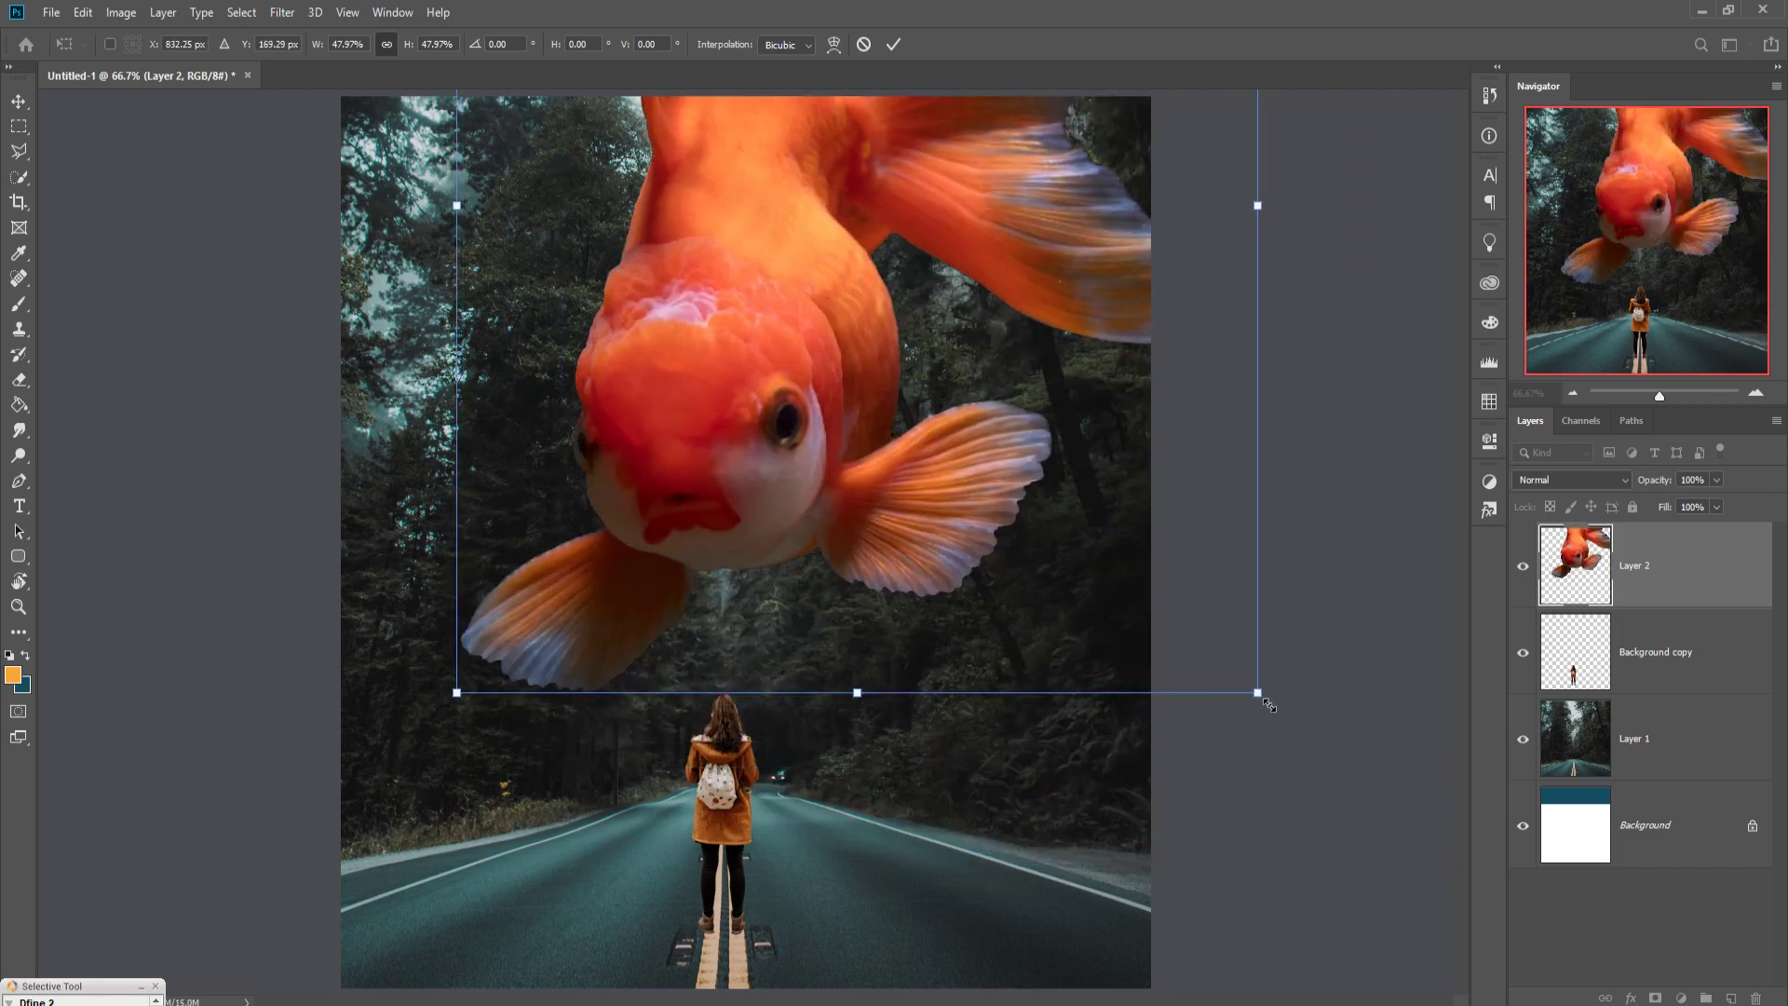
drag(1268, 705, 1010, 389)
drag(730, 290, 764, 500)
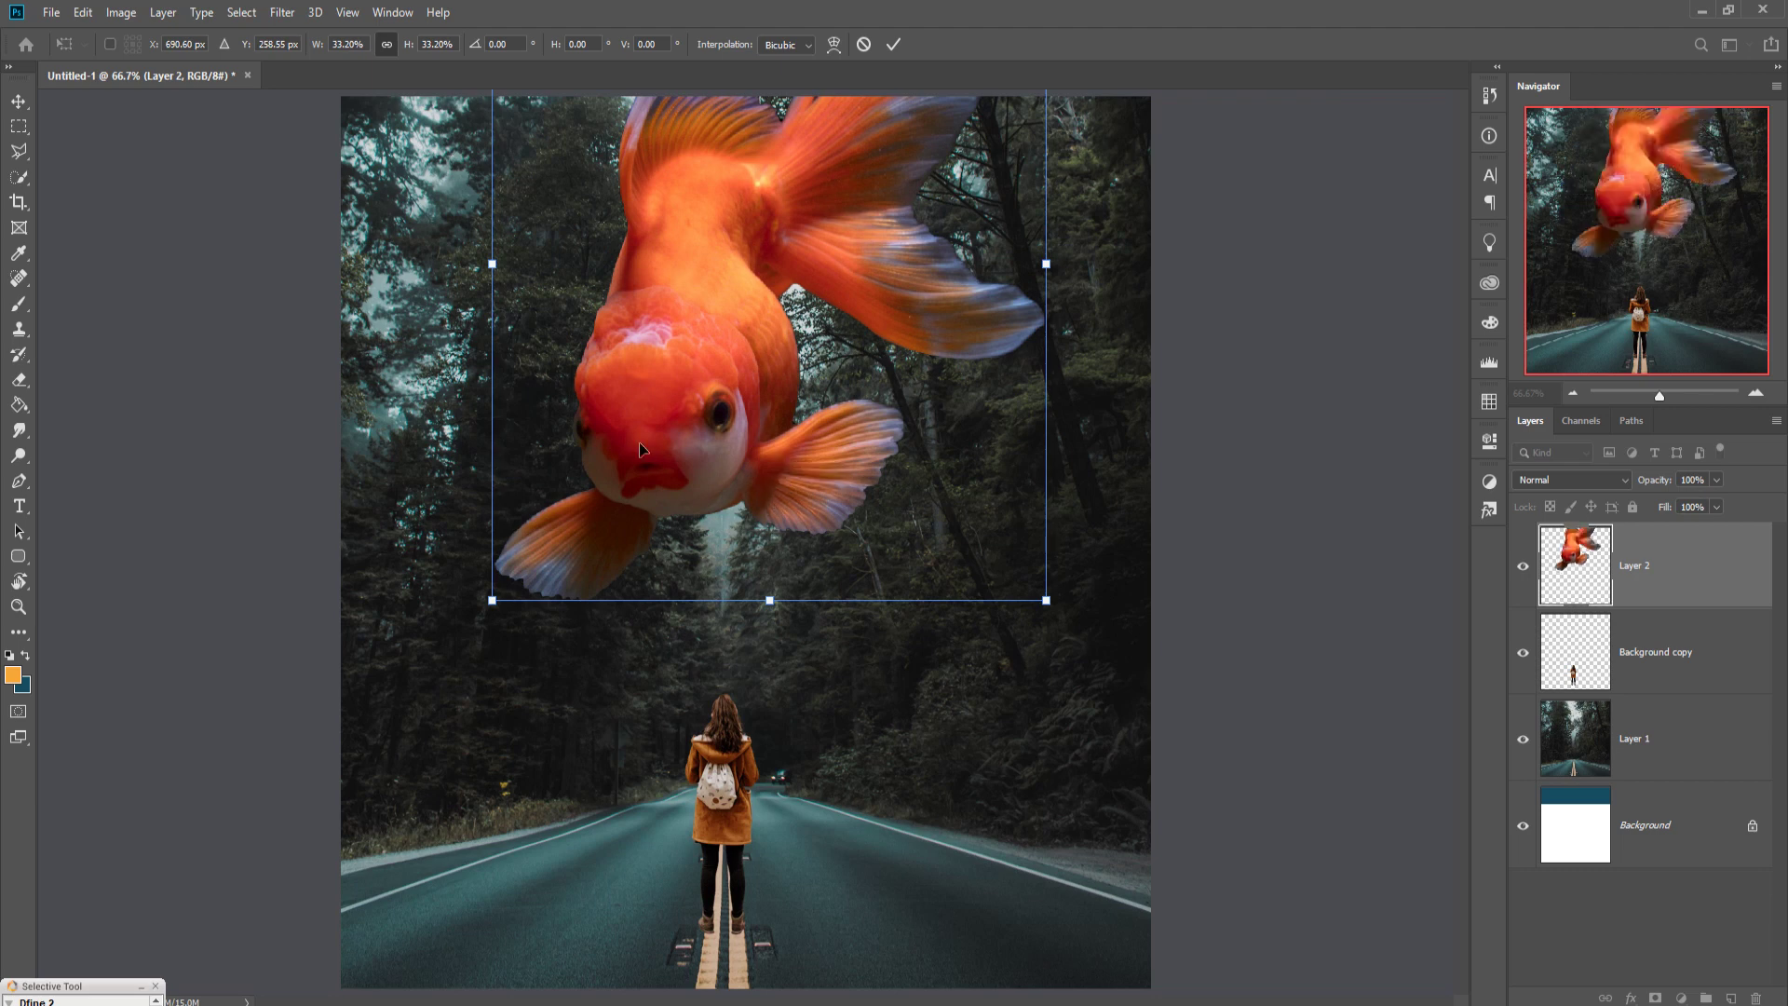
drag(651, 441, 670, 467)
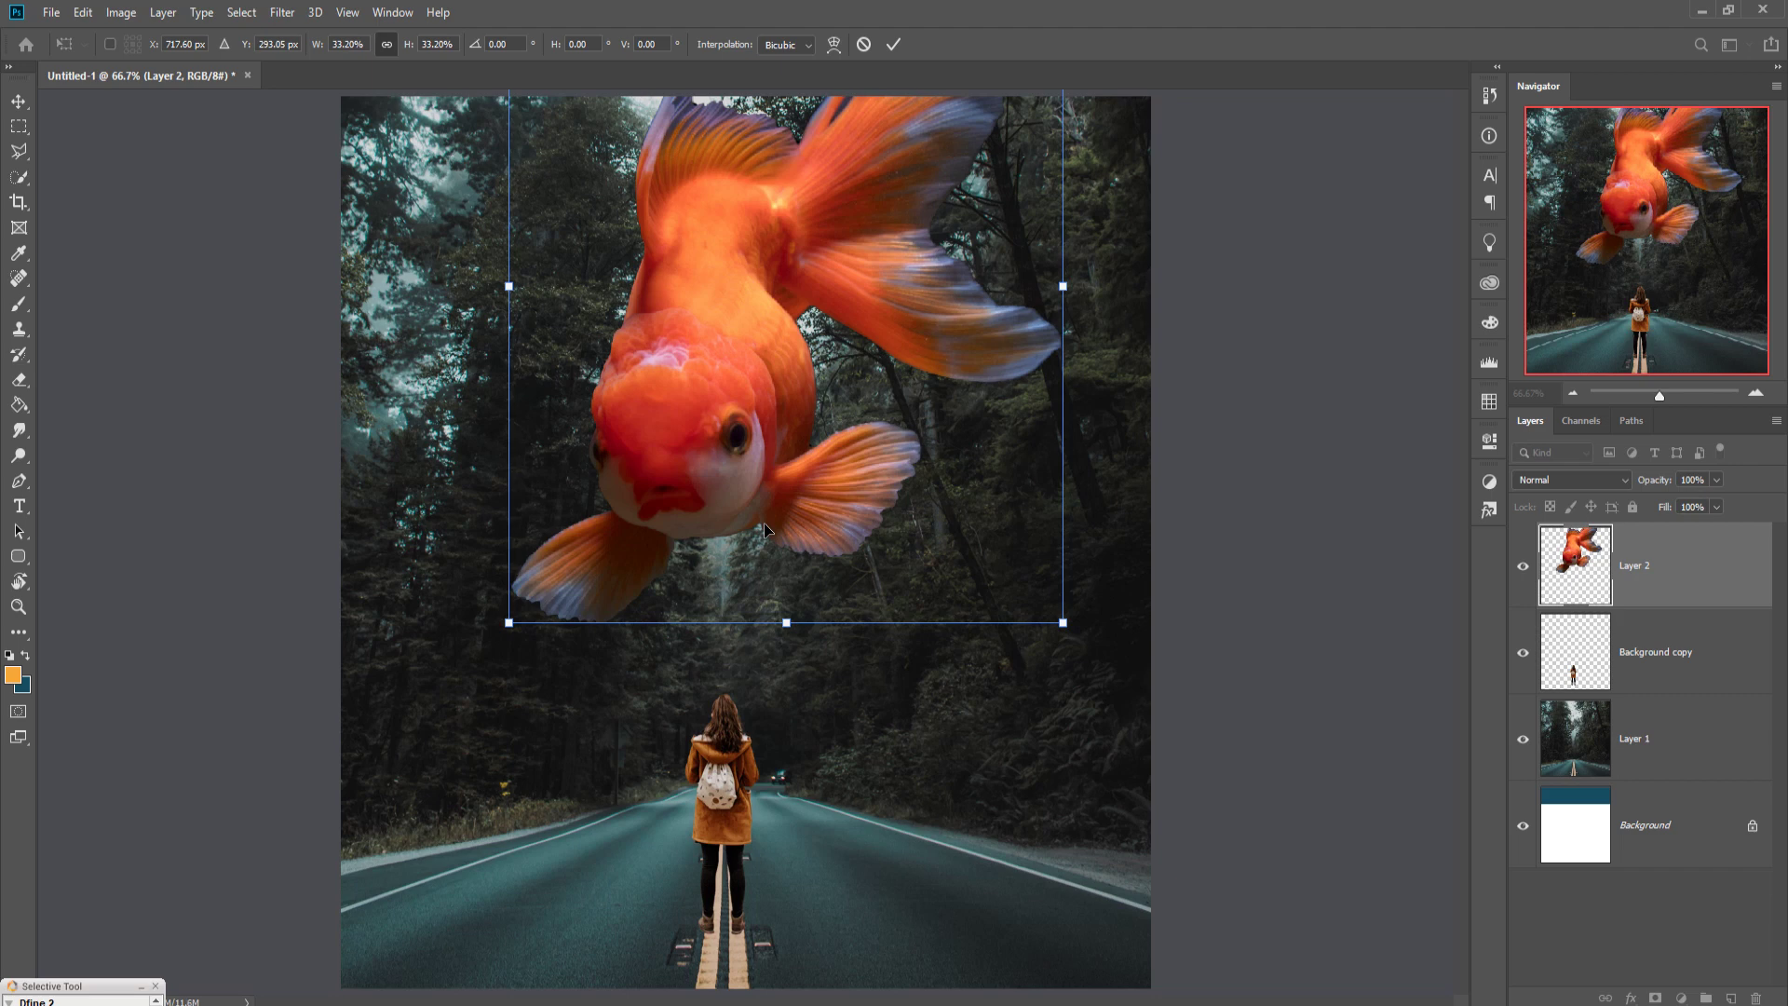
key(ctrl+minus)
drag(735, 472, 746, 500)
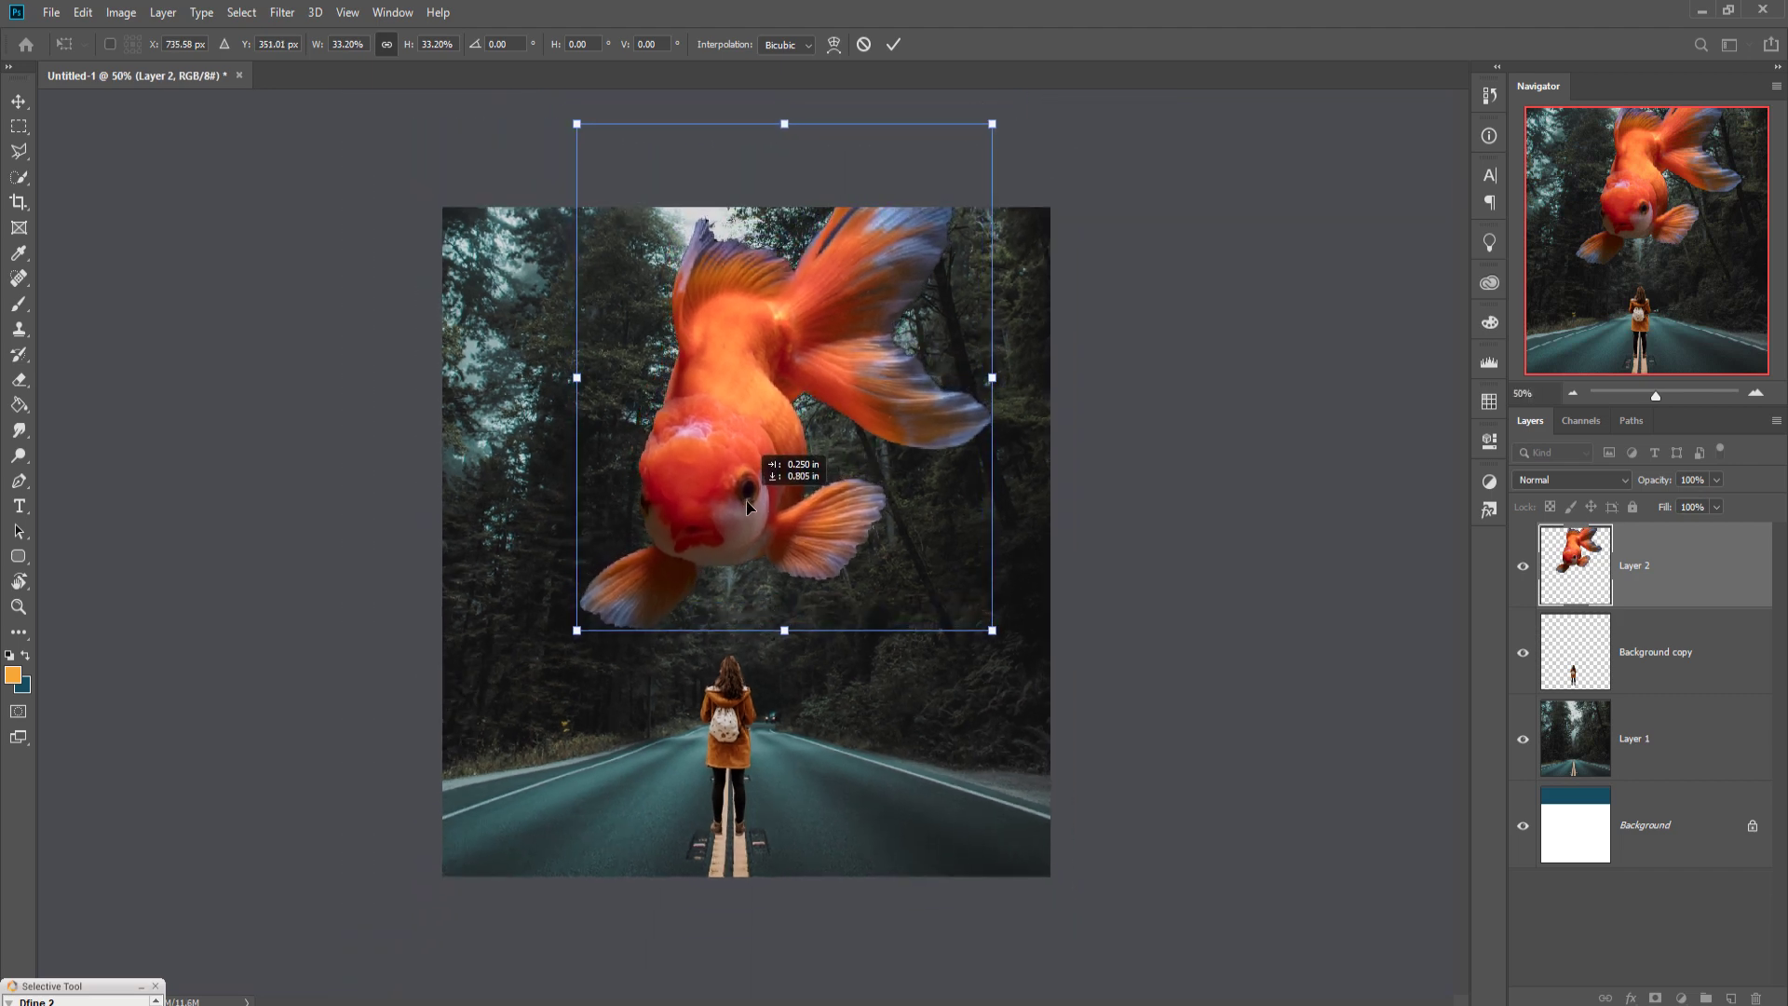
click(893, 44)
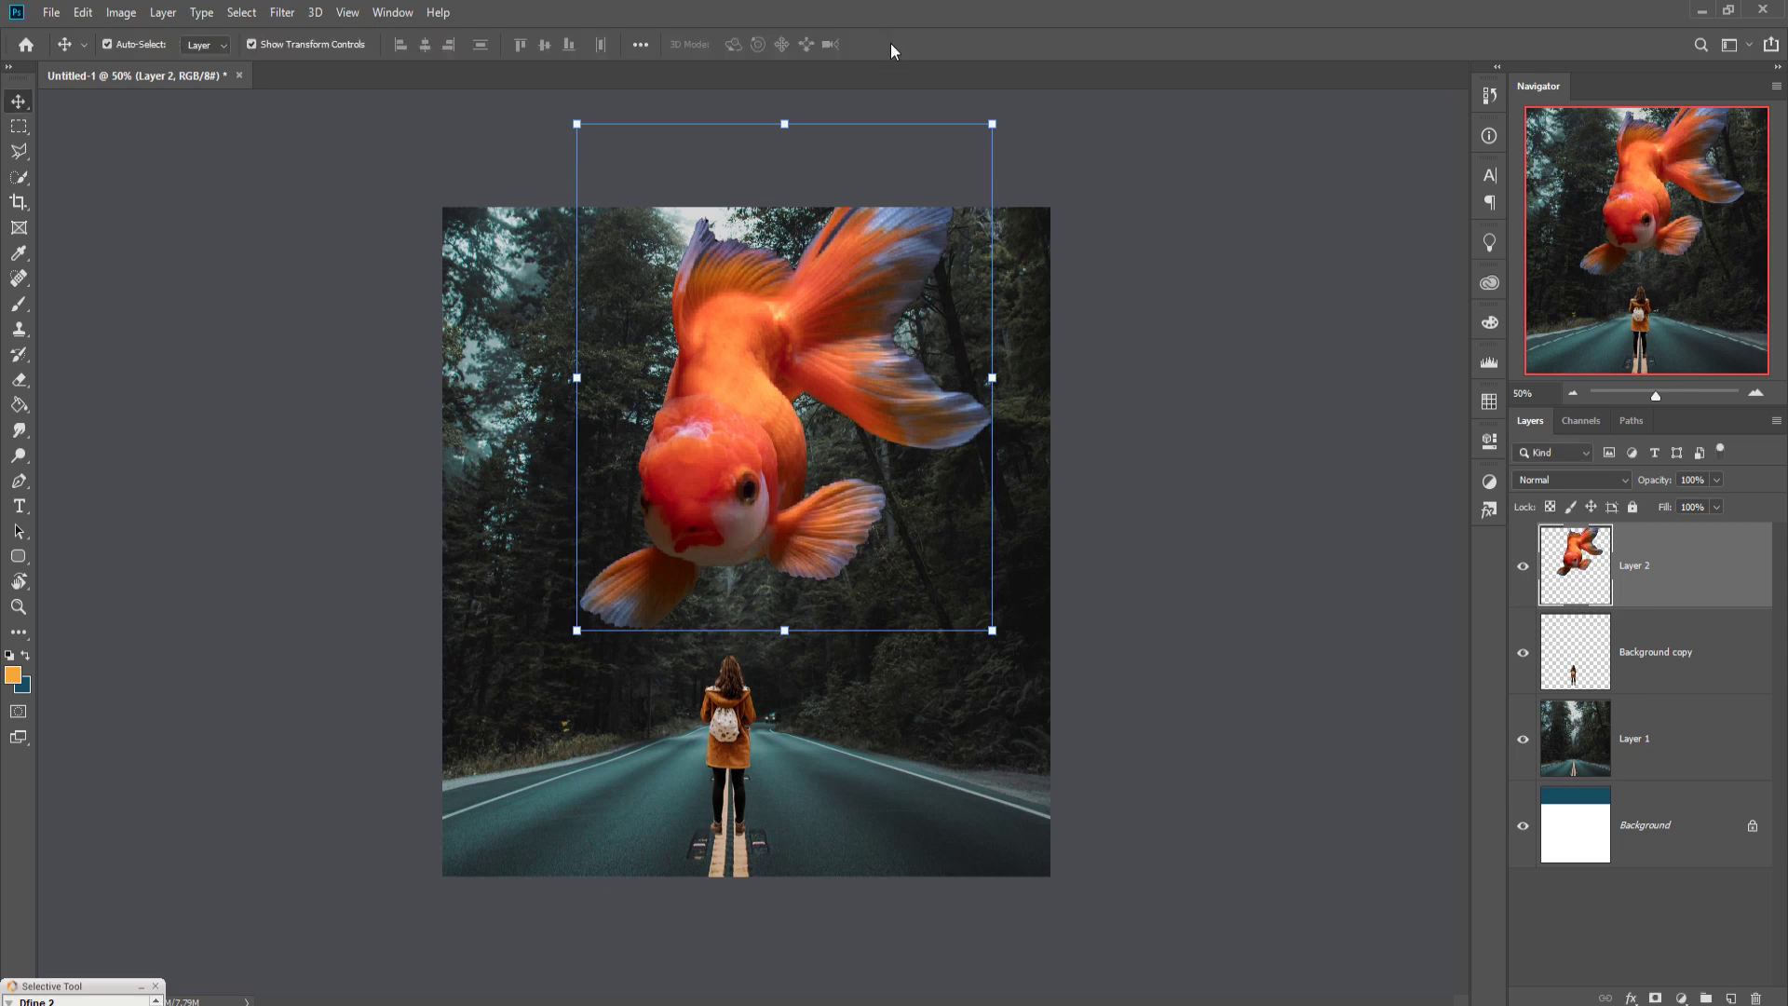
- Create a new empty layer beneath the woman's cut-out layer
click(1659, 666)
right_click(1656, 655)
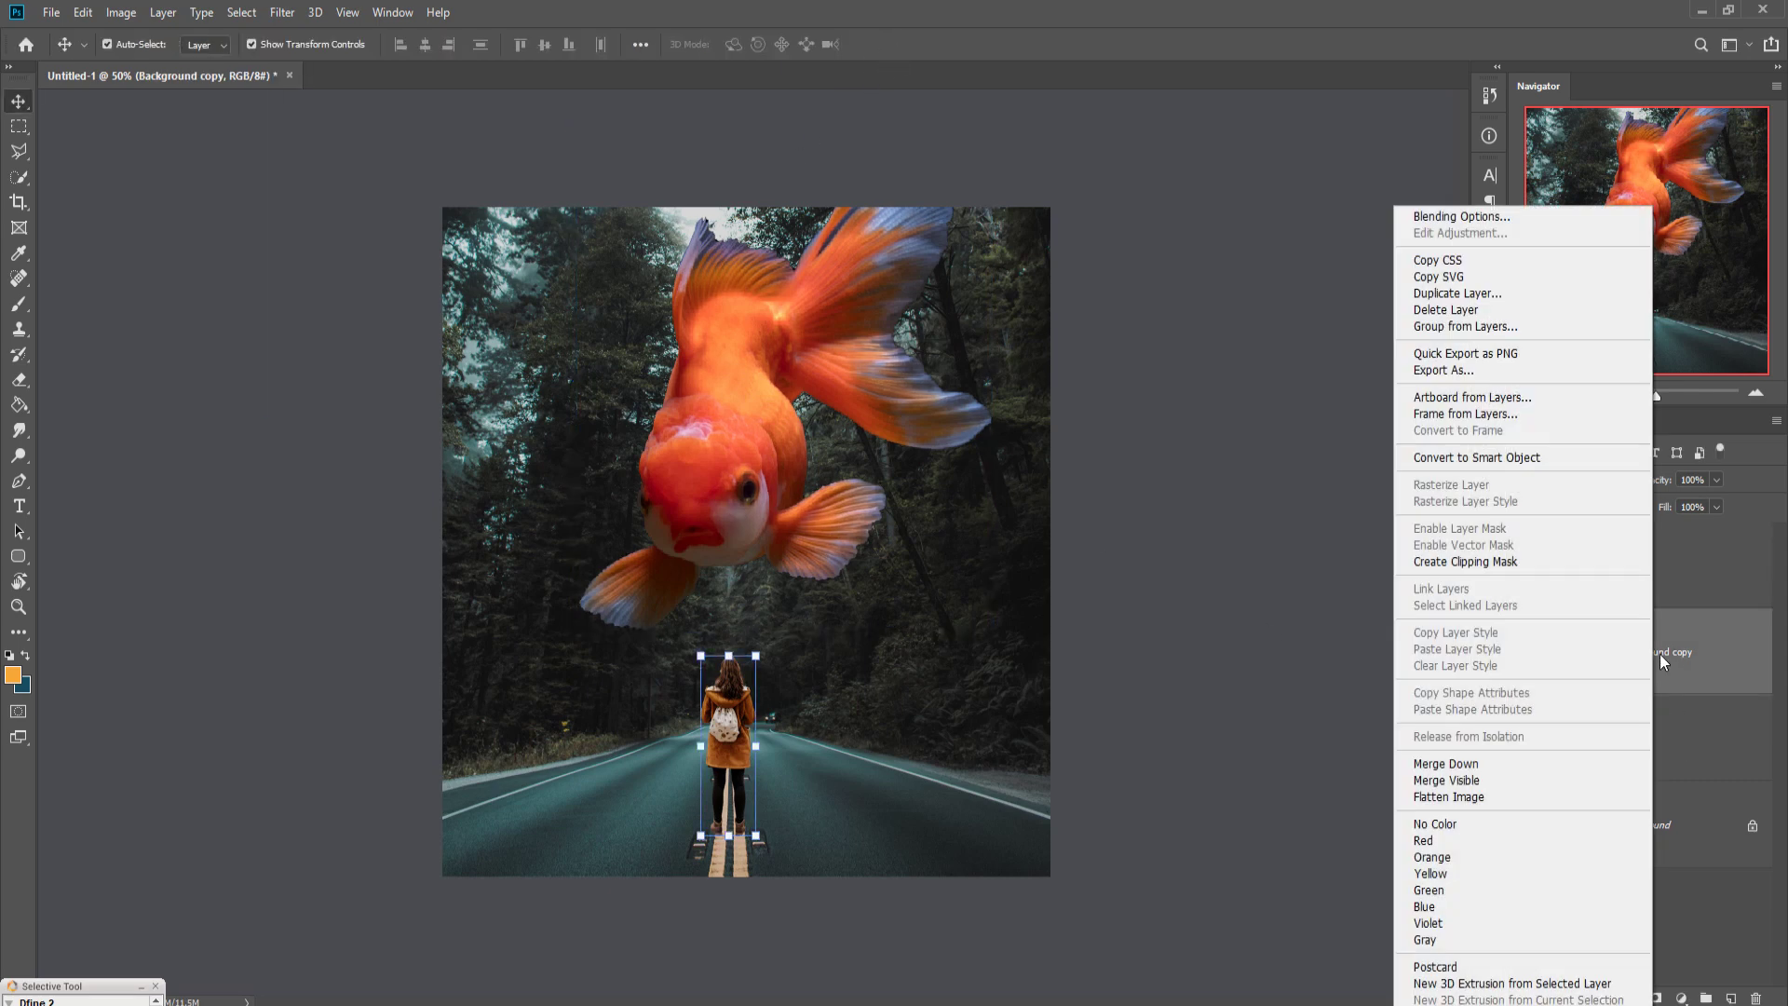
click(1714, 676)
click(1730, 997)
drag(1676, 671, 1687, 782)
- Set up a smaller Brush with near-black as the foreground colour
click(19, 304)
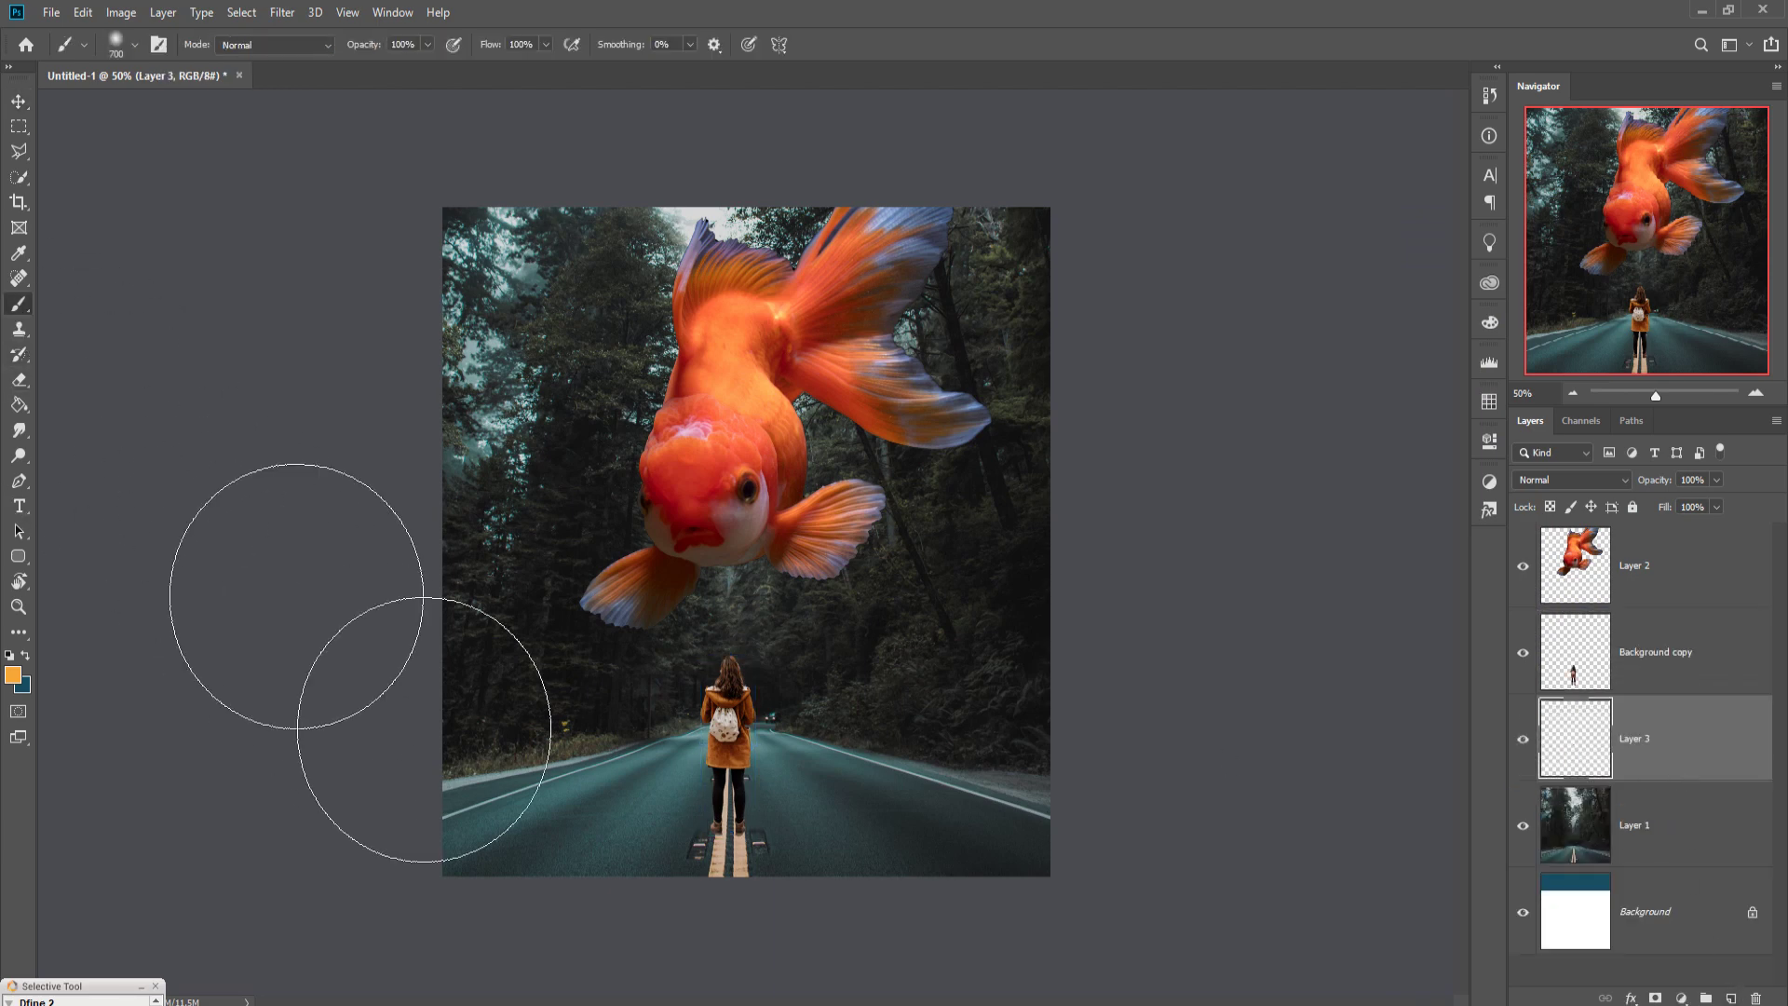
key(bracketleft)
key(bracketleft)
key(bracketleft)
key(bracketleft)
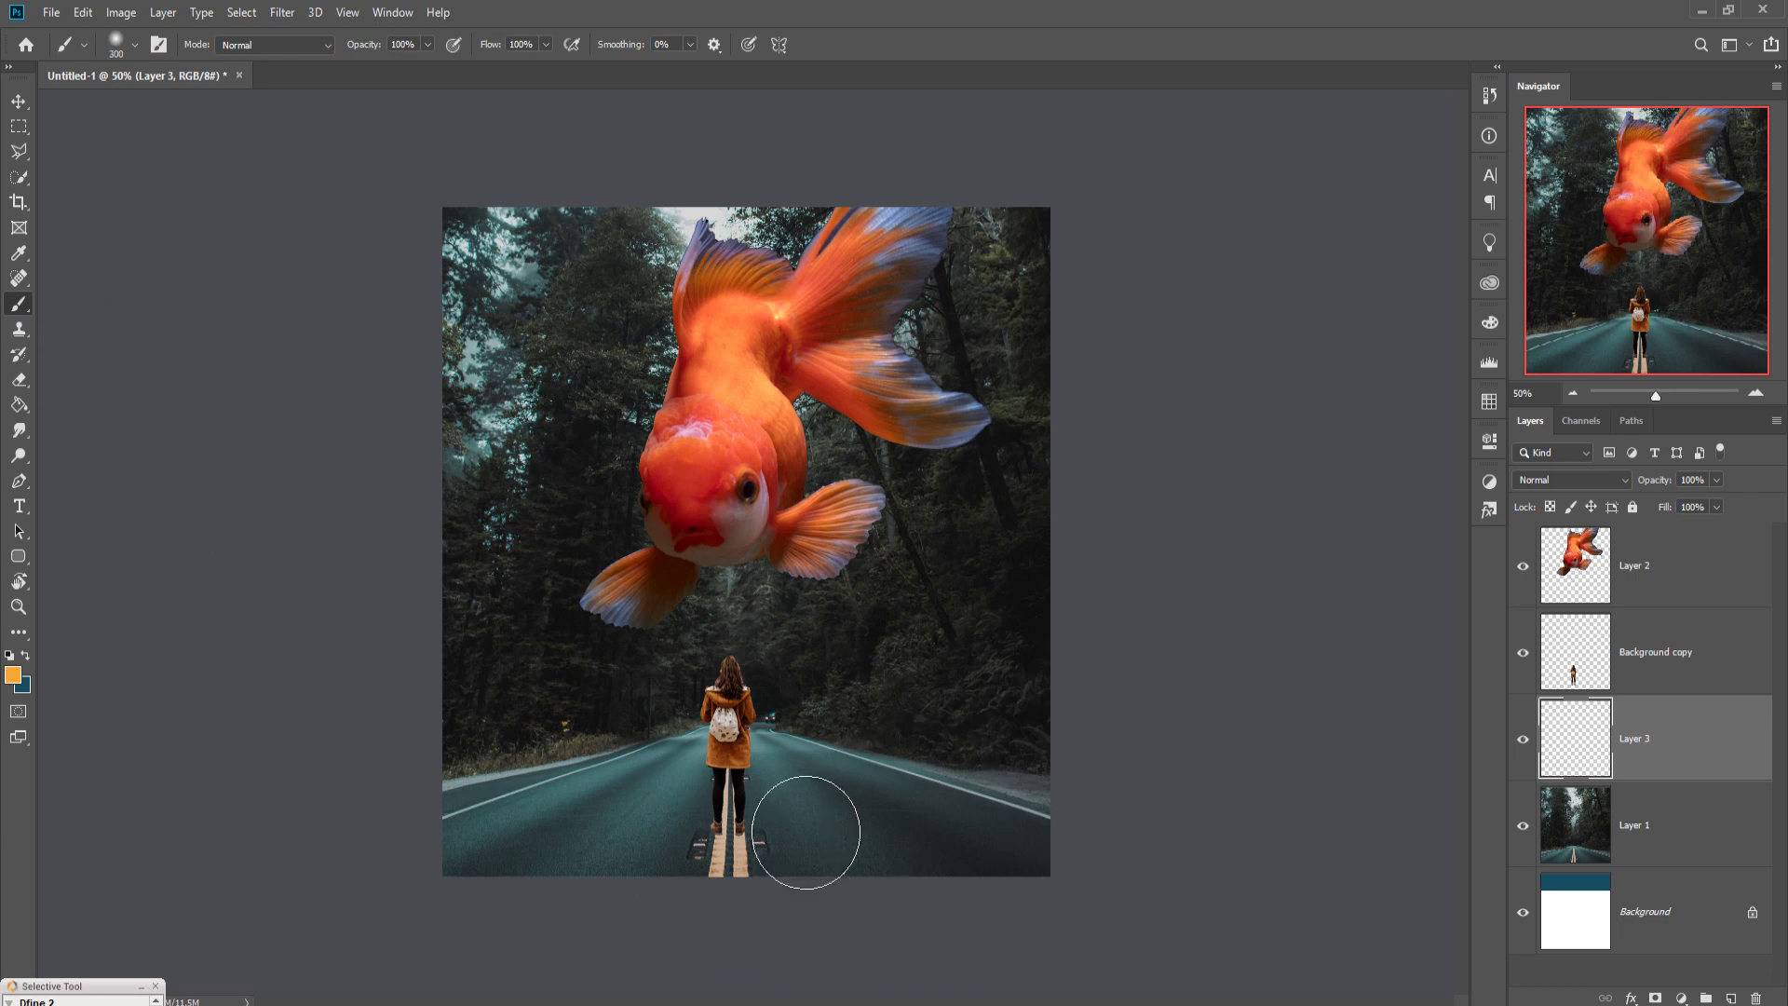
key(bracketleft)
key(bracketleft)
key(bracketleft)
click(13, 674)
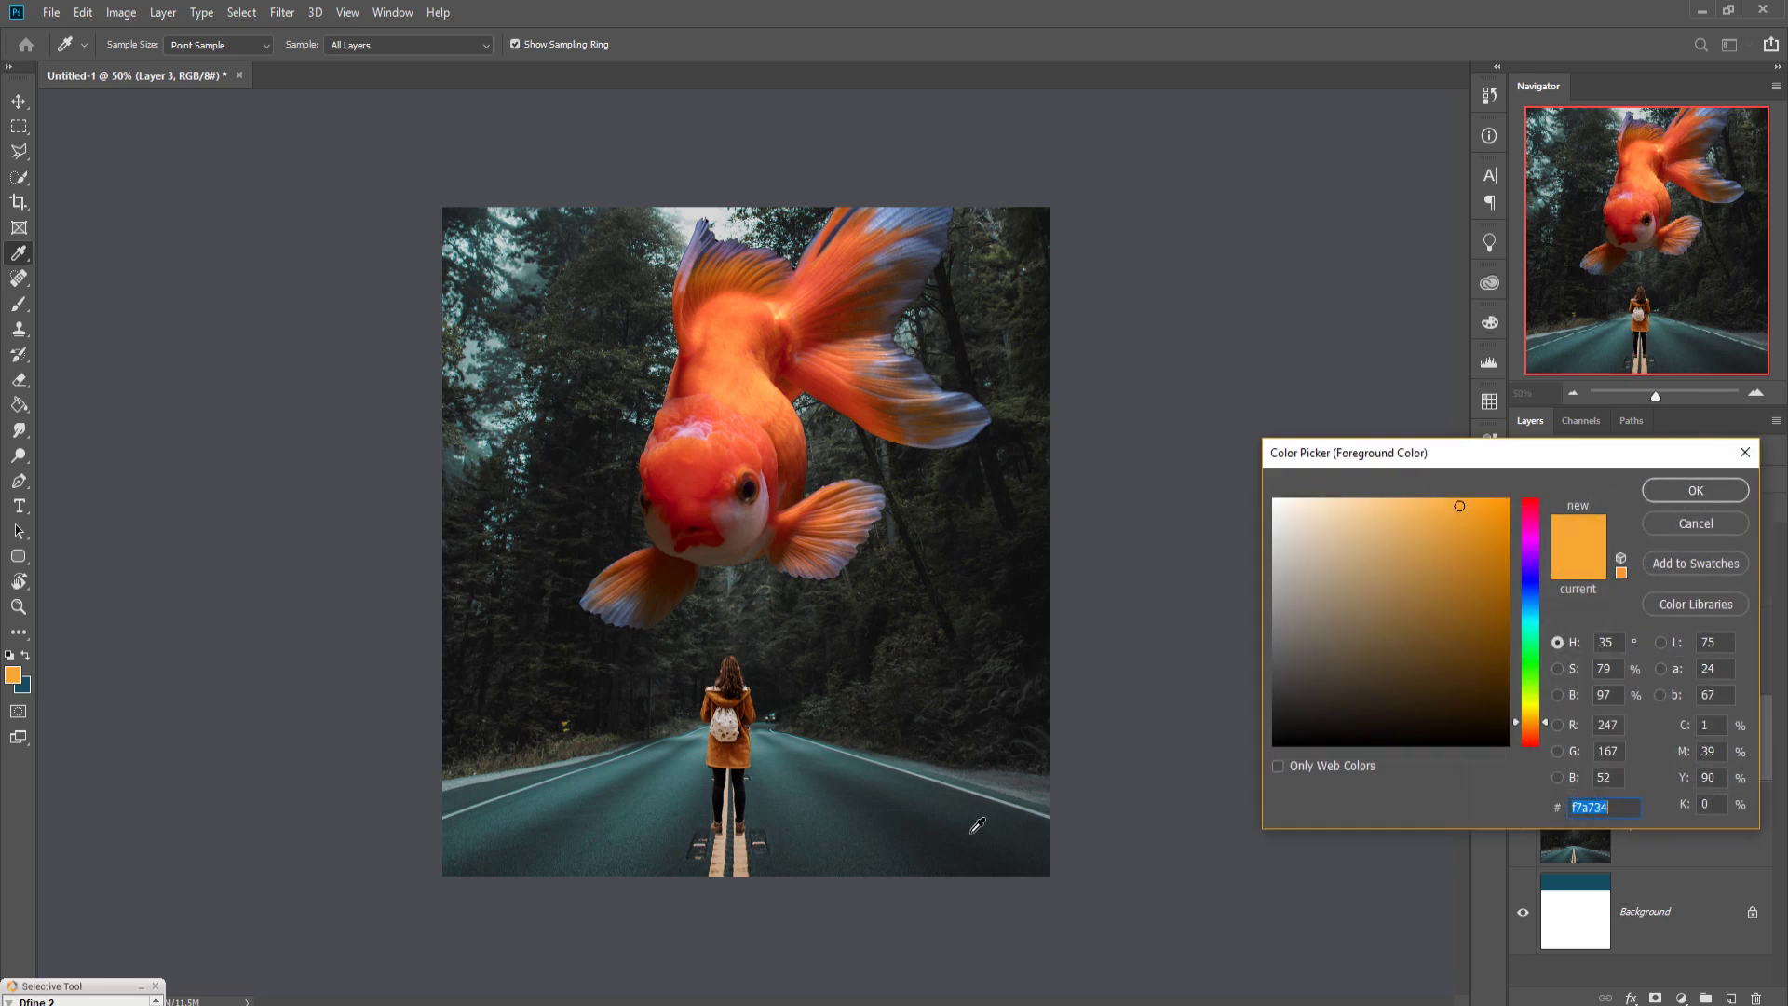
click(1281, 754)
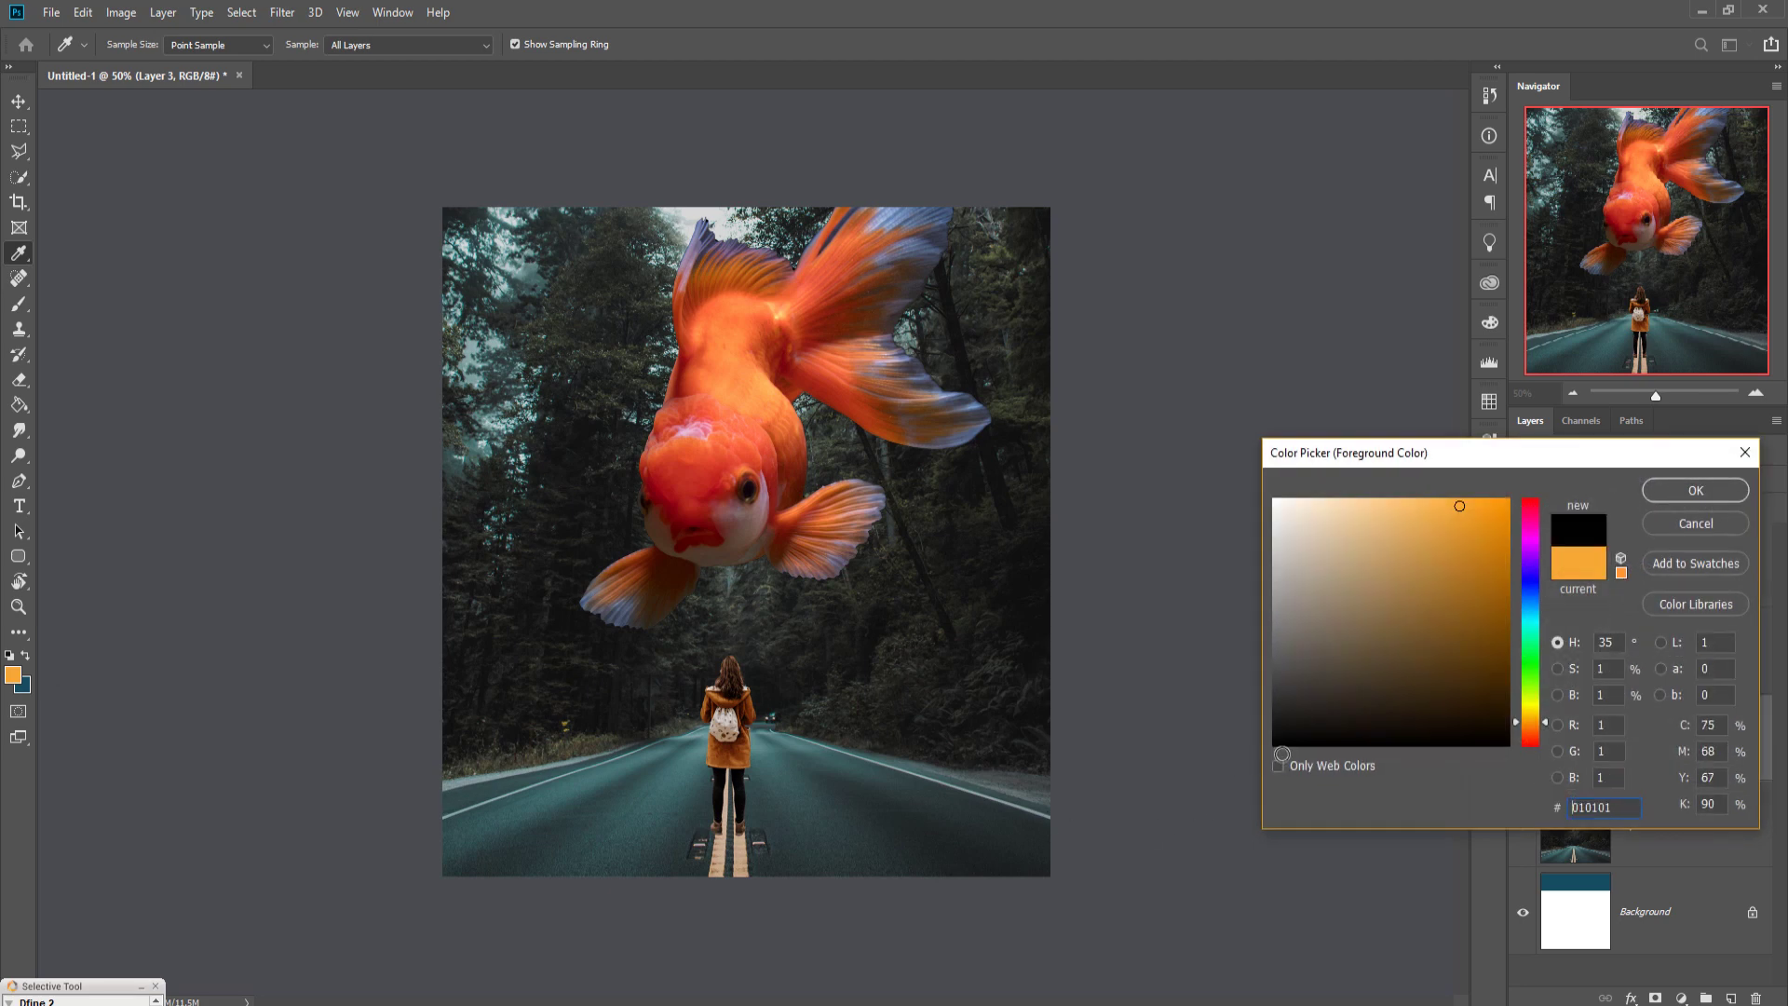
click(1696, 491)
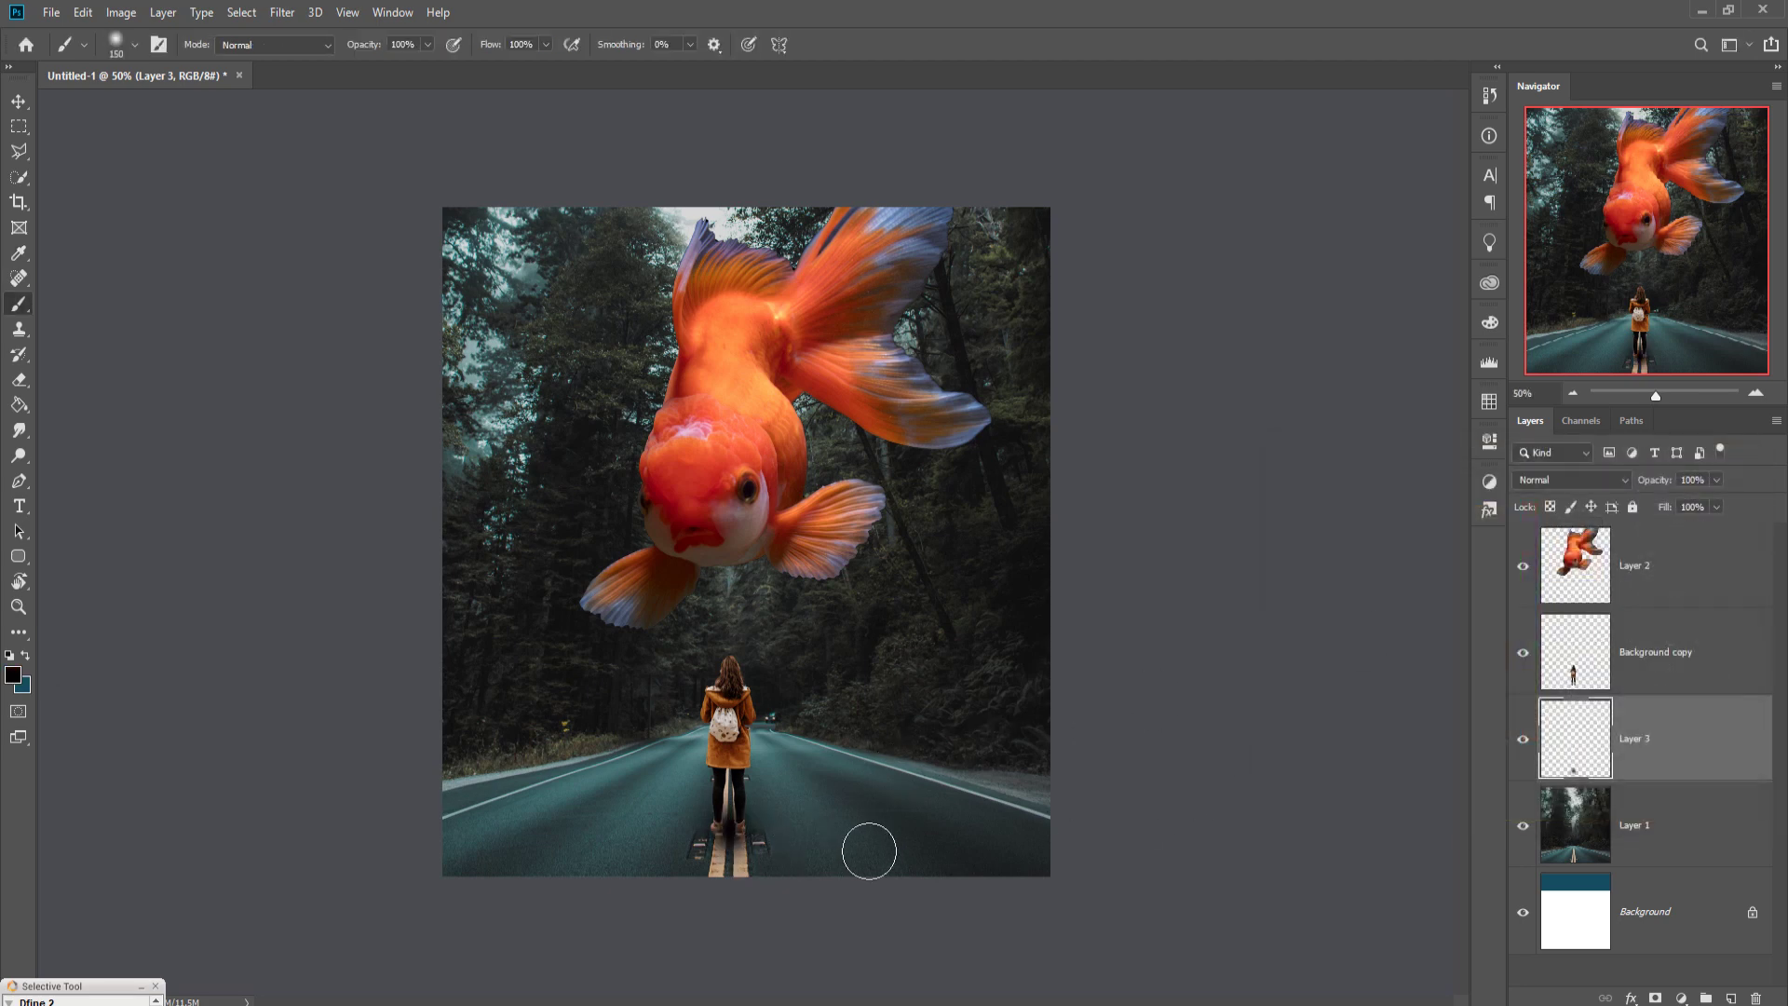
- Squash the painted shadow into a flat strip and nudge it down and right under her feet
click(18, 101)
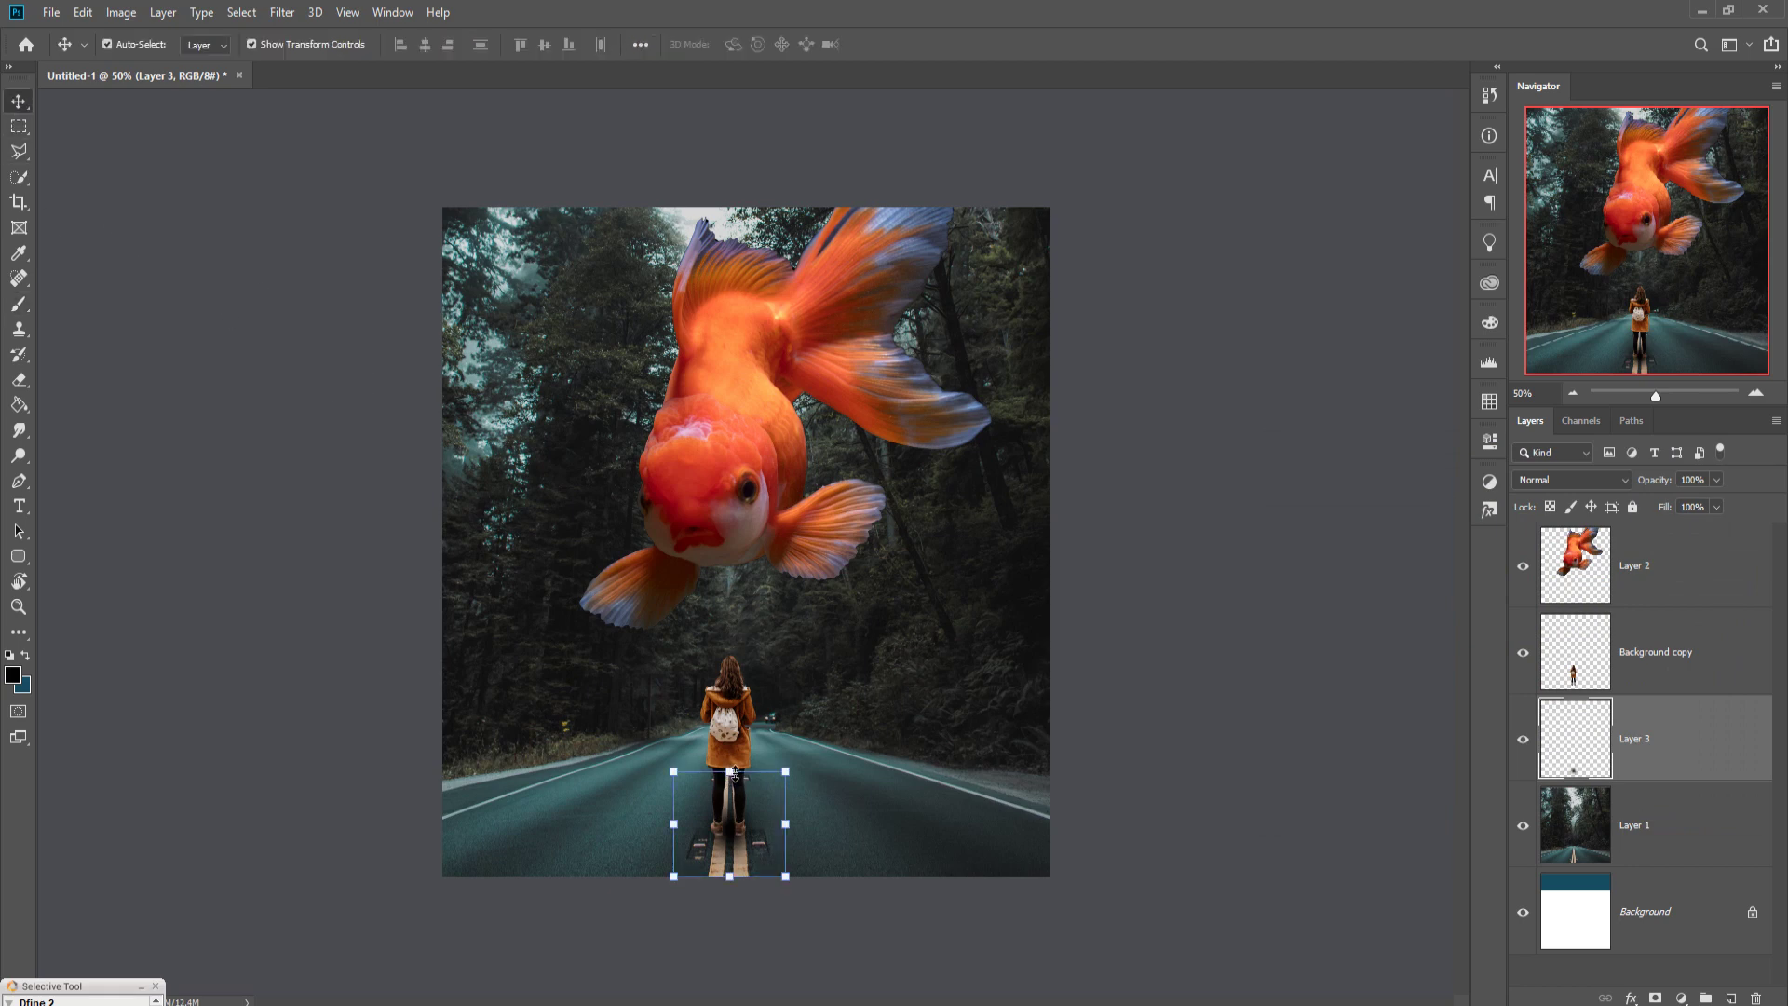
mouse_move(730, 772)
mouse_down()
mouse_move(730, 853)
mouse_move(607, 877)
mouse_move(746, 841)
mouse_up()
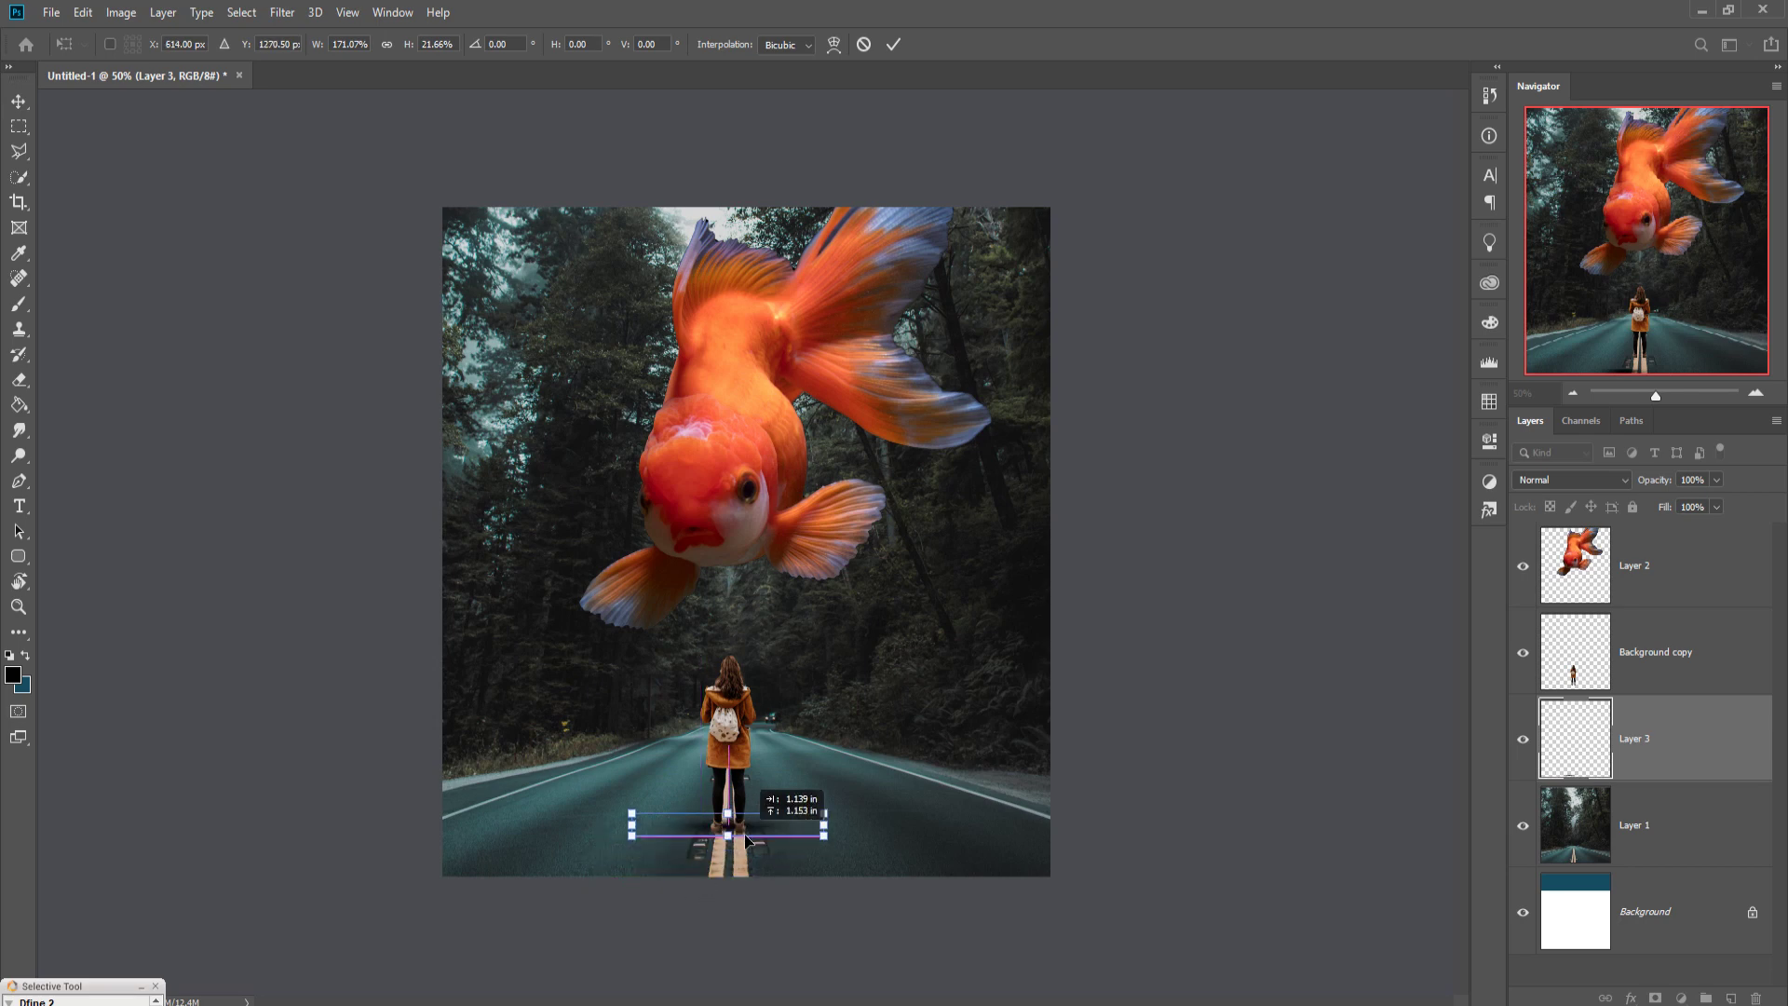
key(shift+Down)
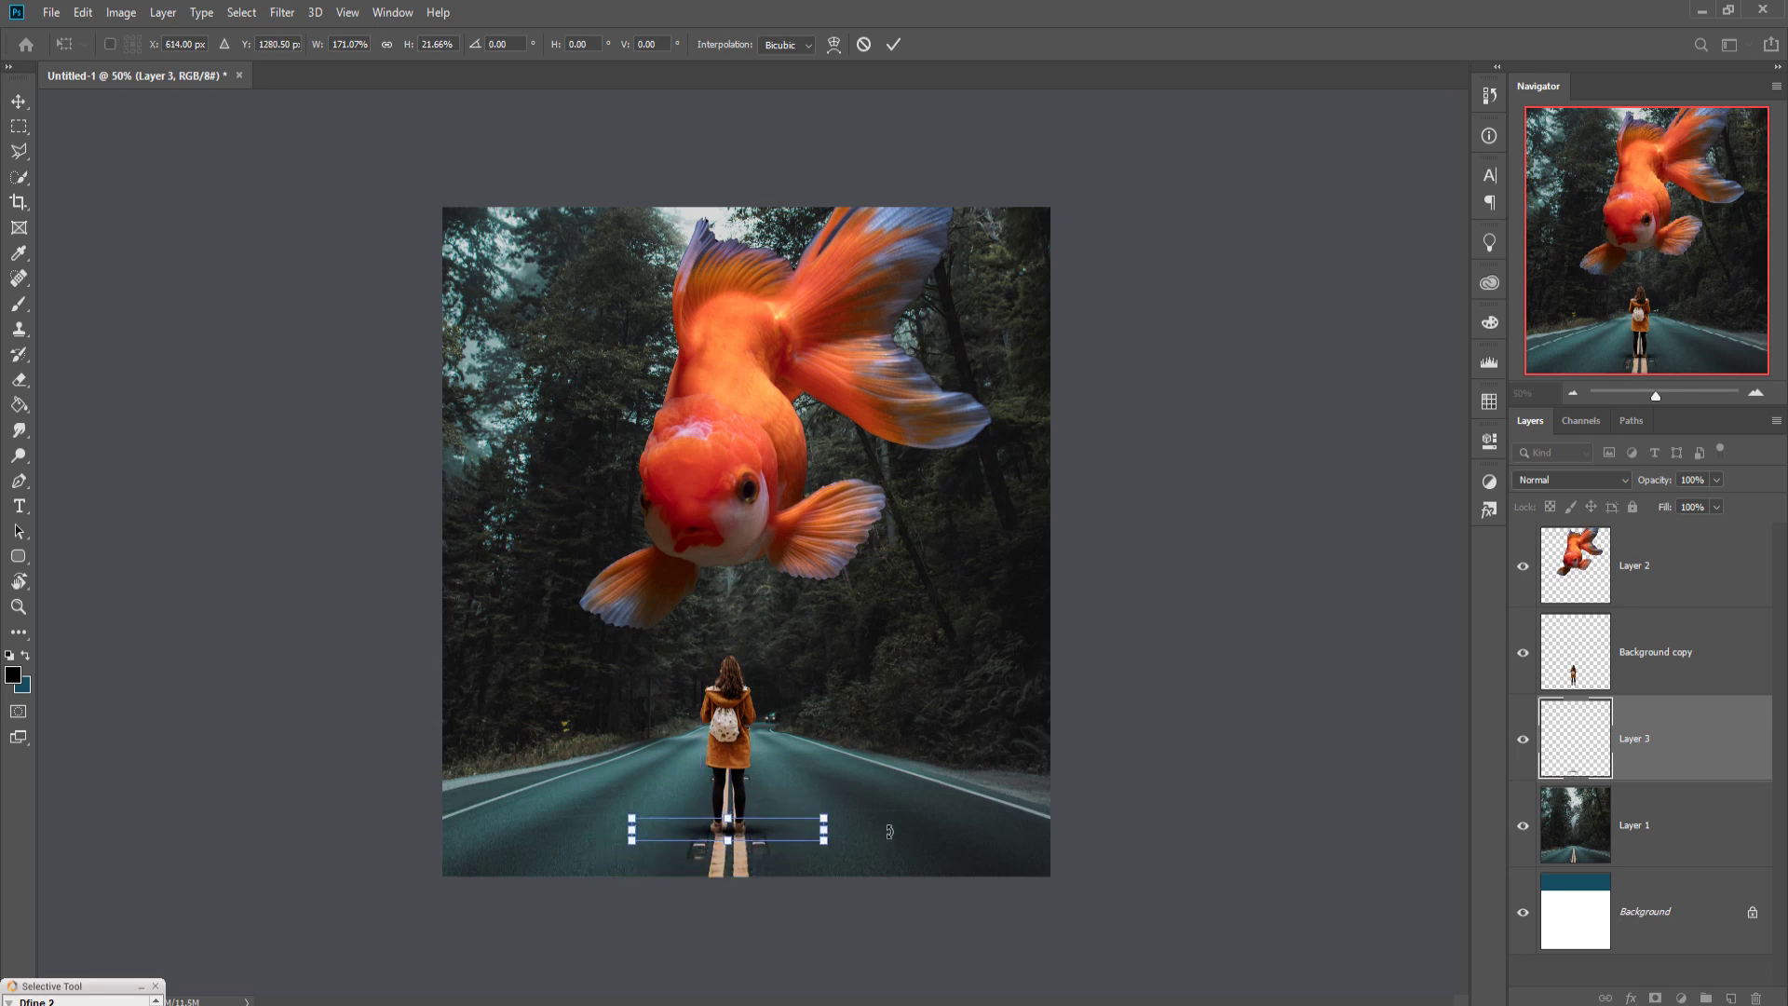
key(Down)
key(Down)
key(Down)
key(Down)
key(Down)
key(Down)
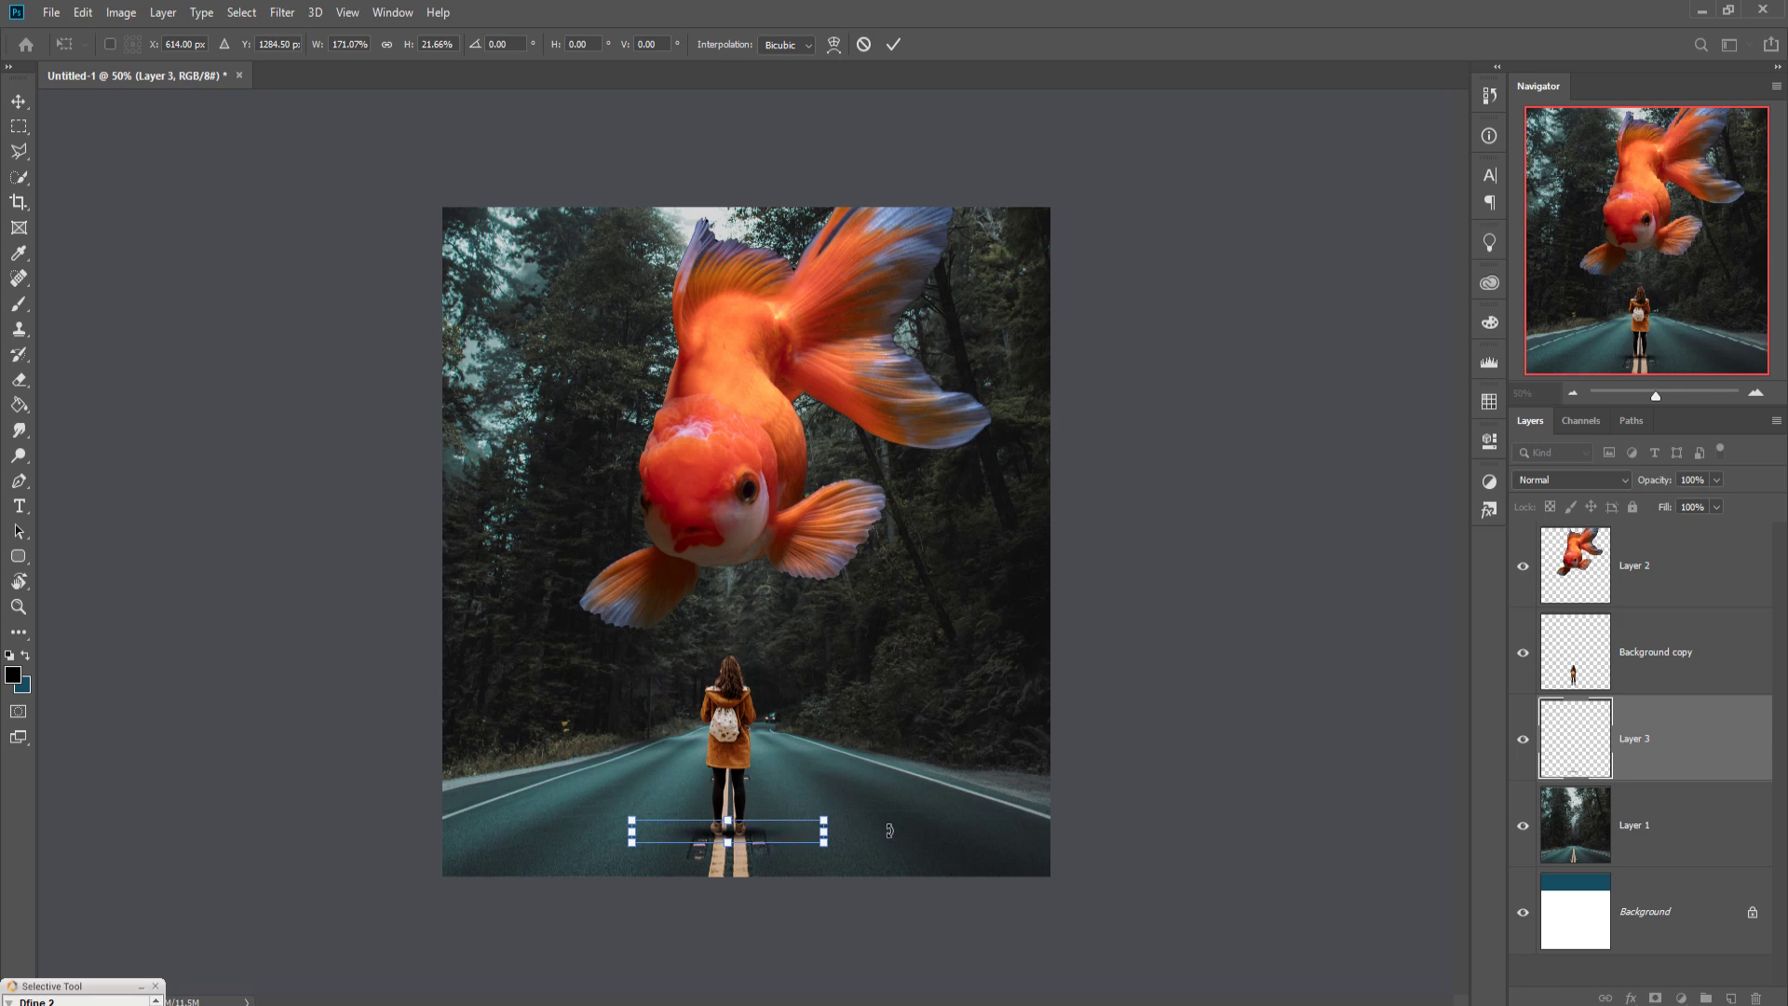
key(Right)
- Commit the shadow transform and duplicate the shadow layer
click(893, 44)
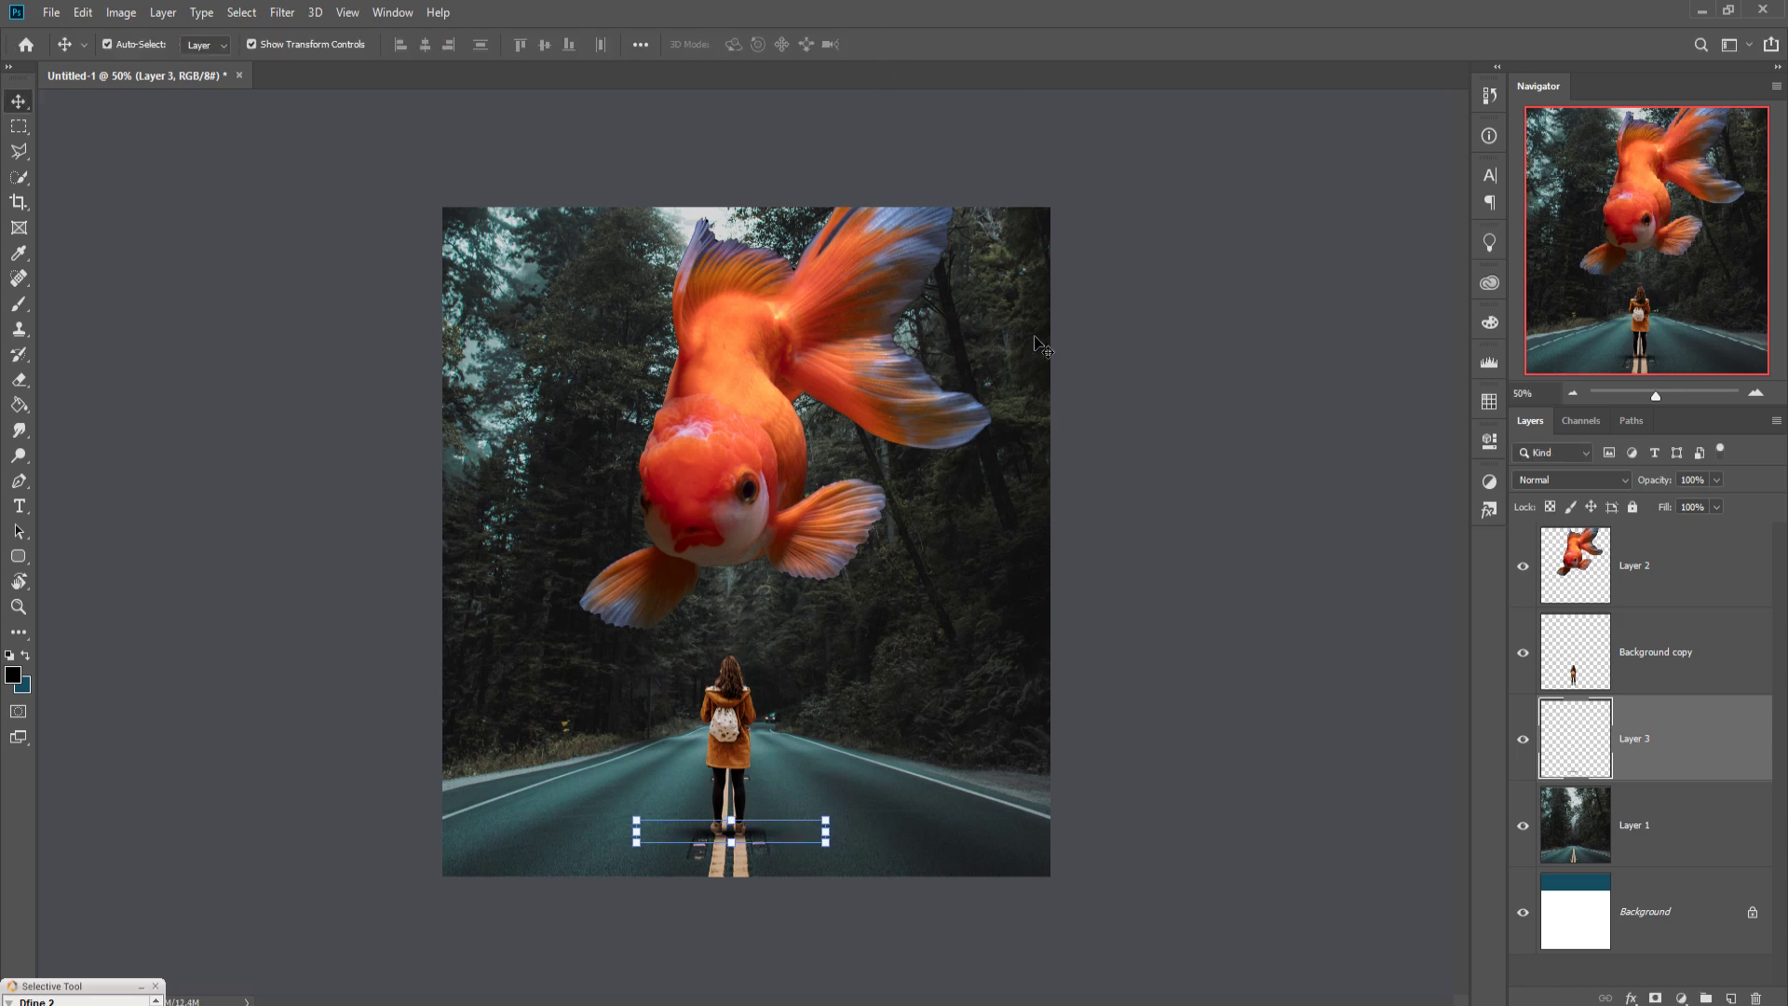
right_click(1707, 743)
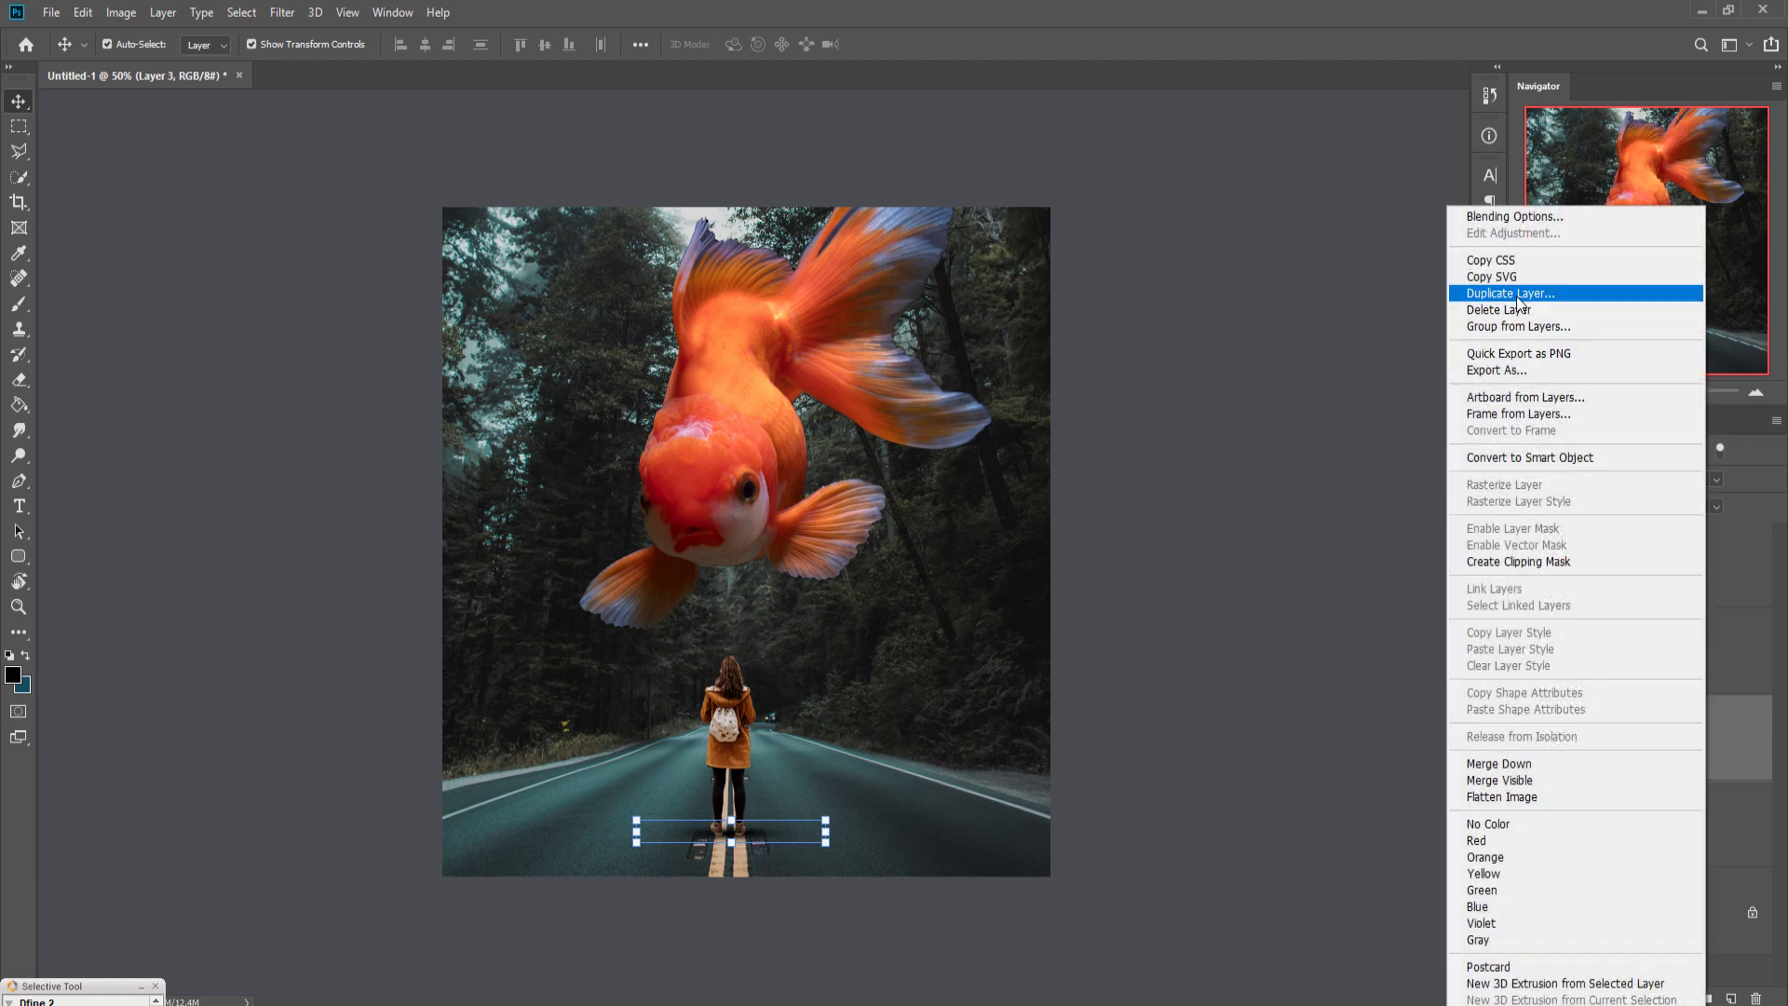
click(1508, 293)
click(1050, 287)
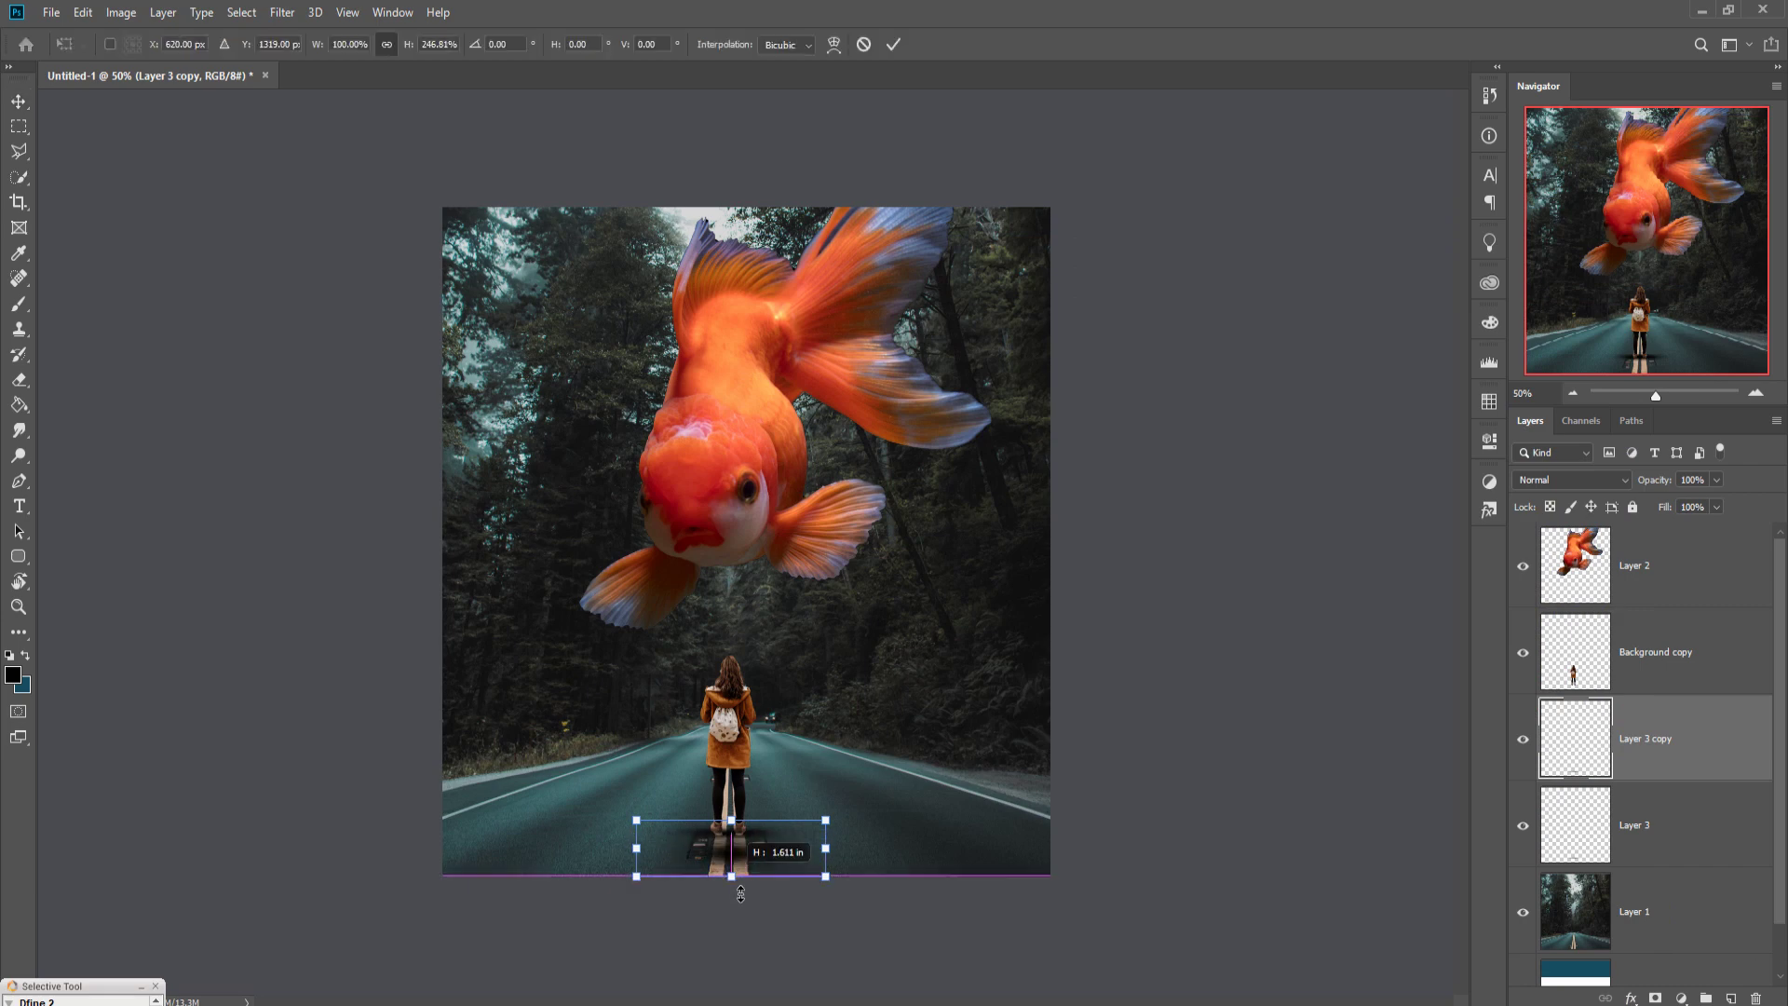
- Stretch the shadow copy taller and position it under the woman's feet
drag(741, 854, 739, 1001)
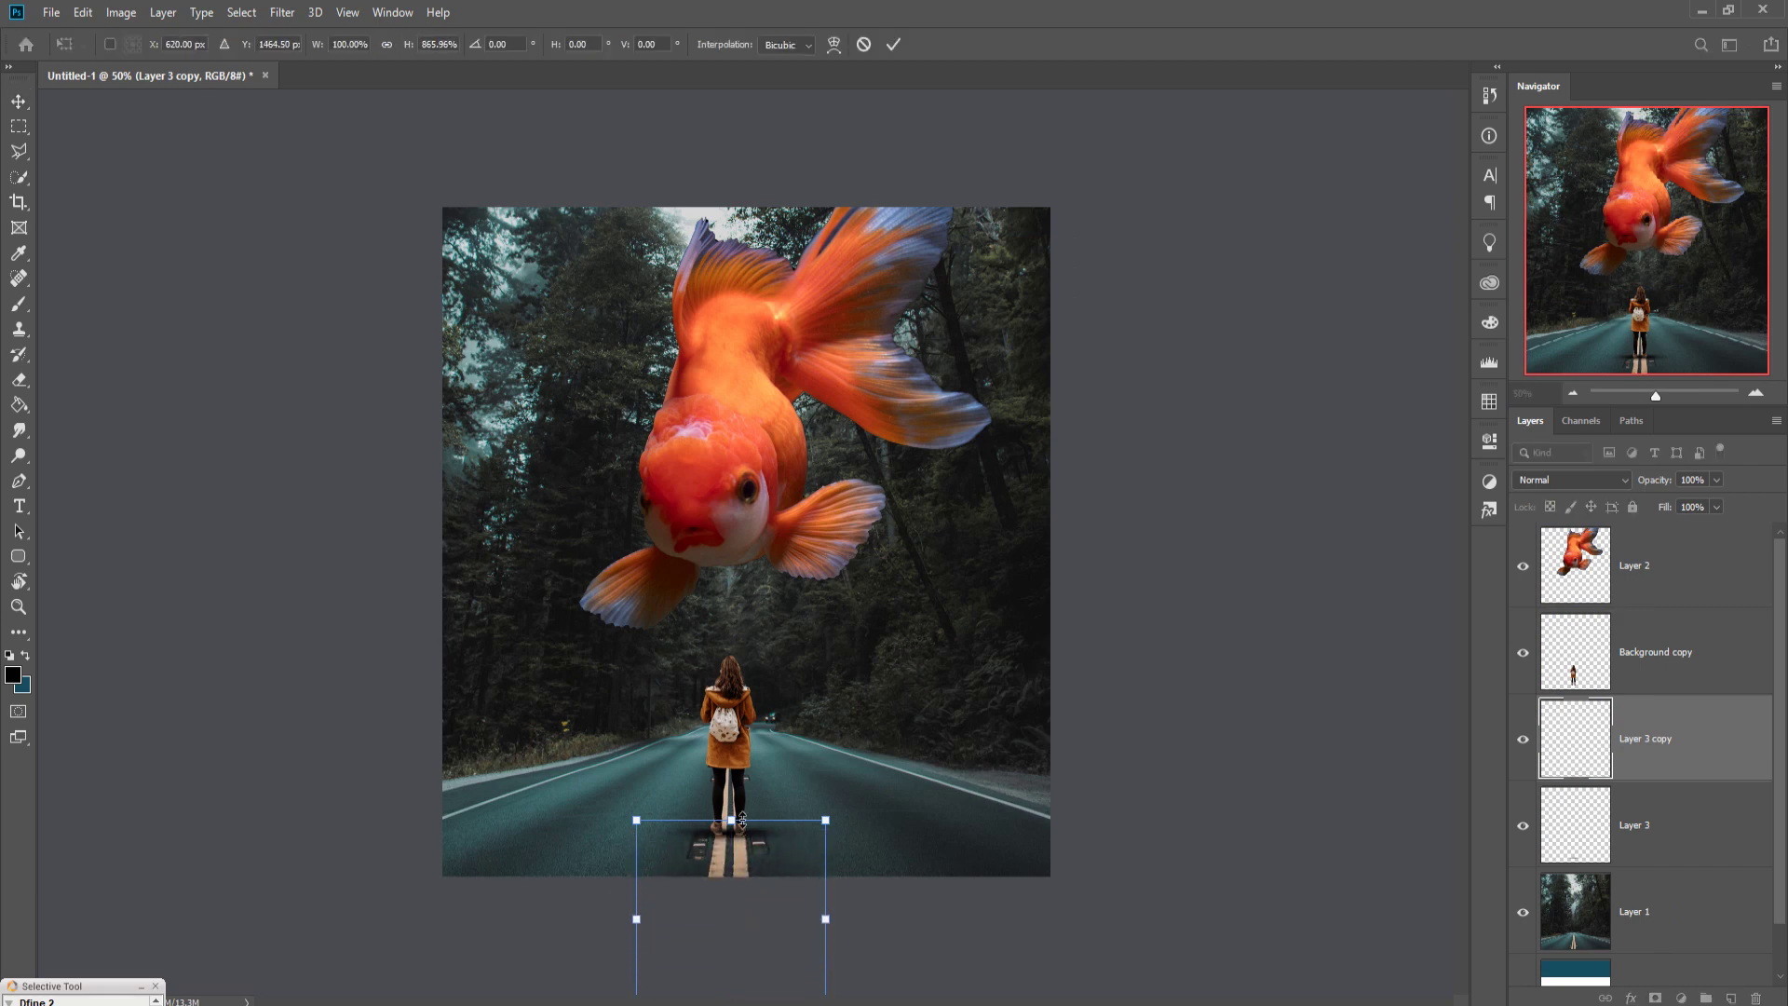
drag(731, 820, 731, 529)
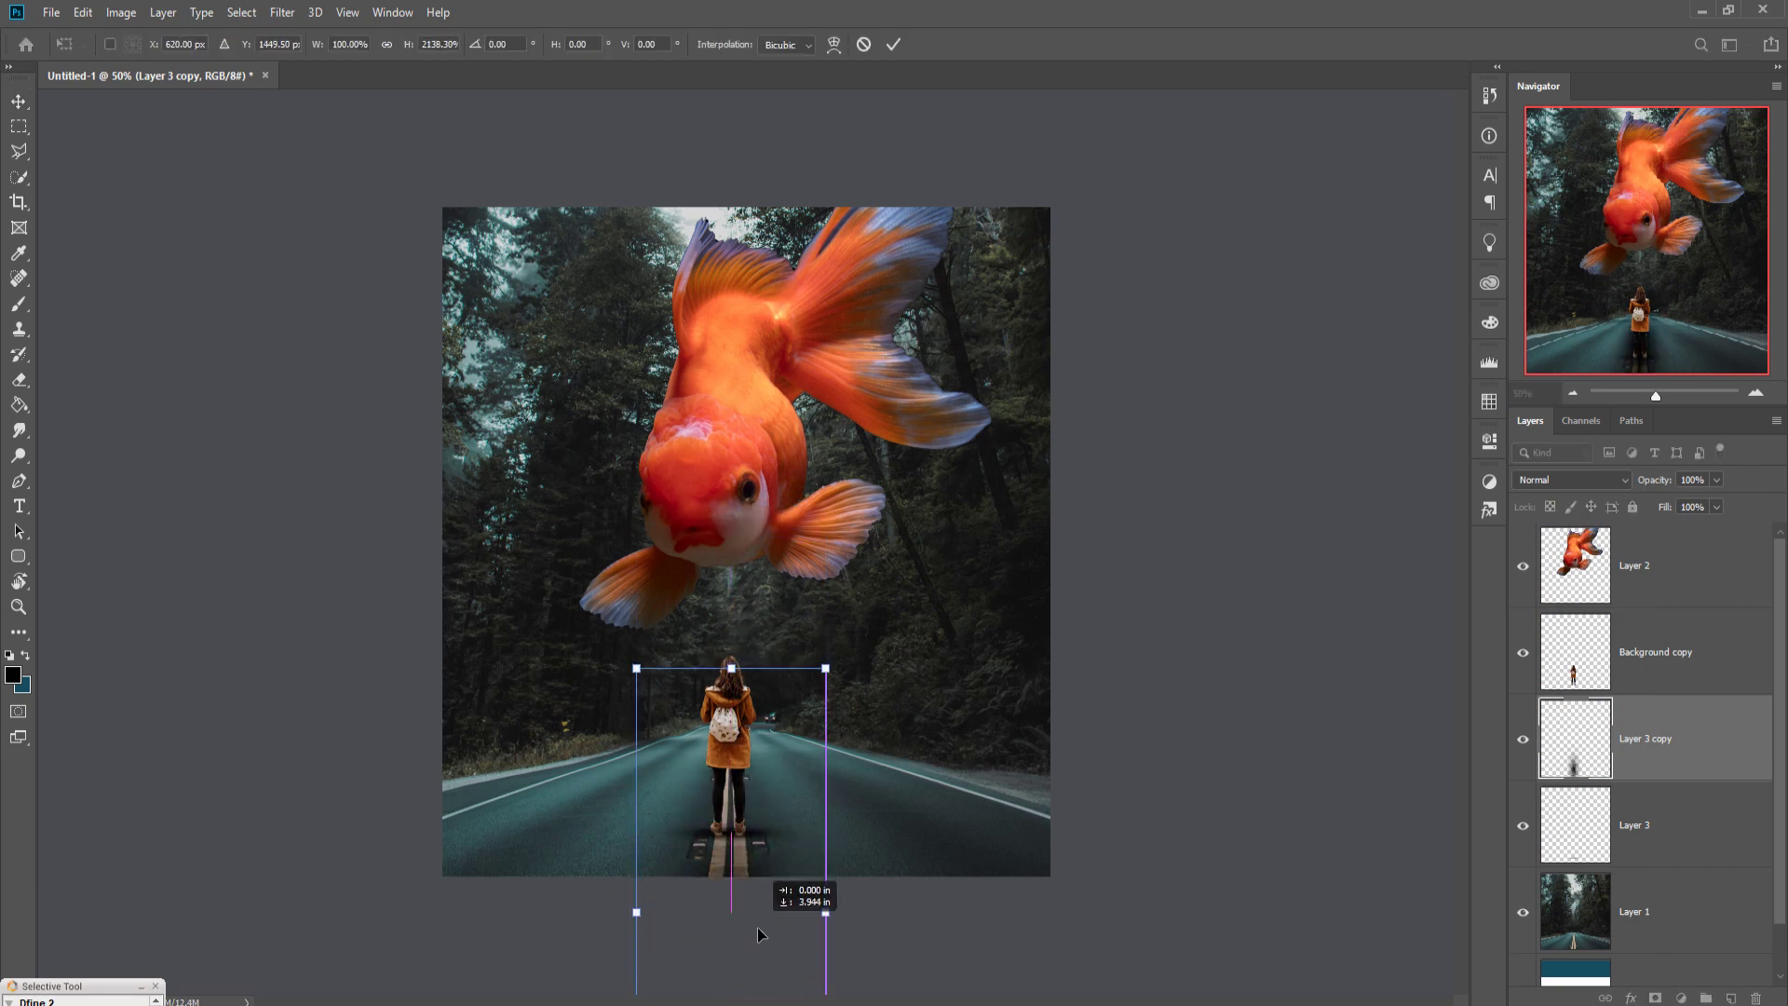
drag(763, 801, 758, 903)
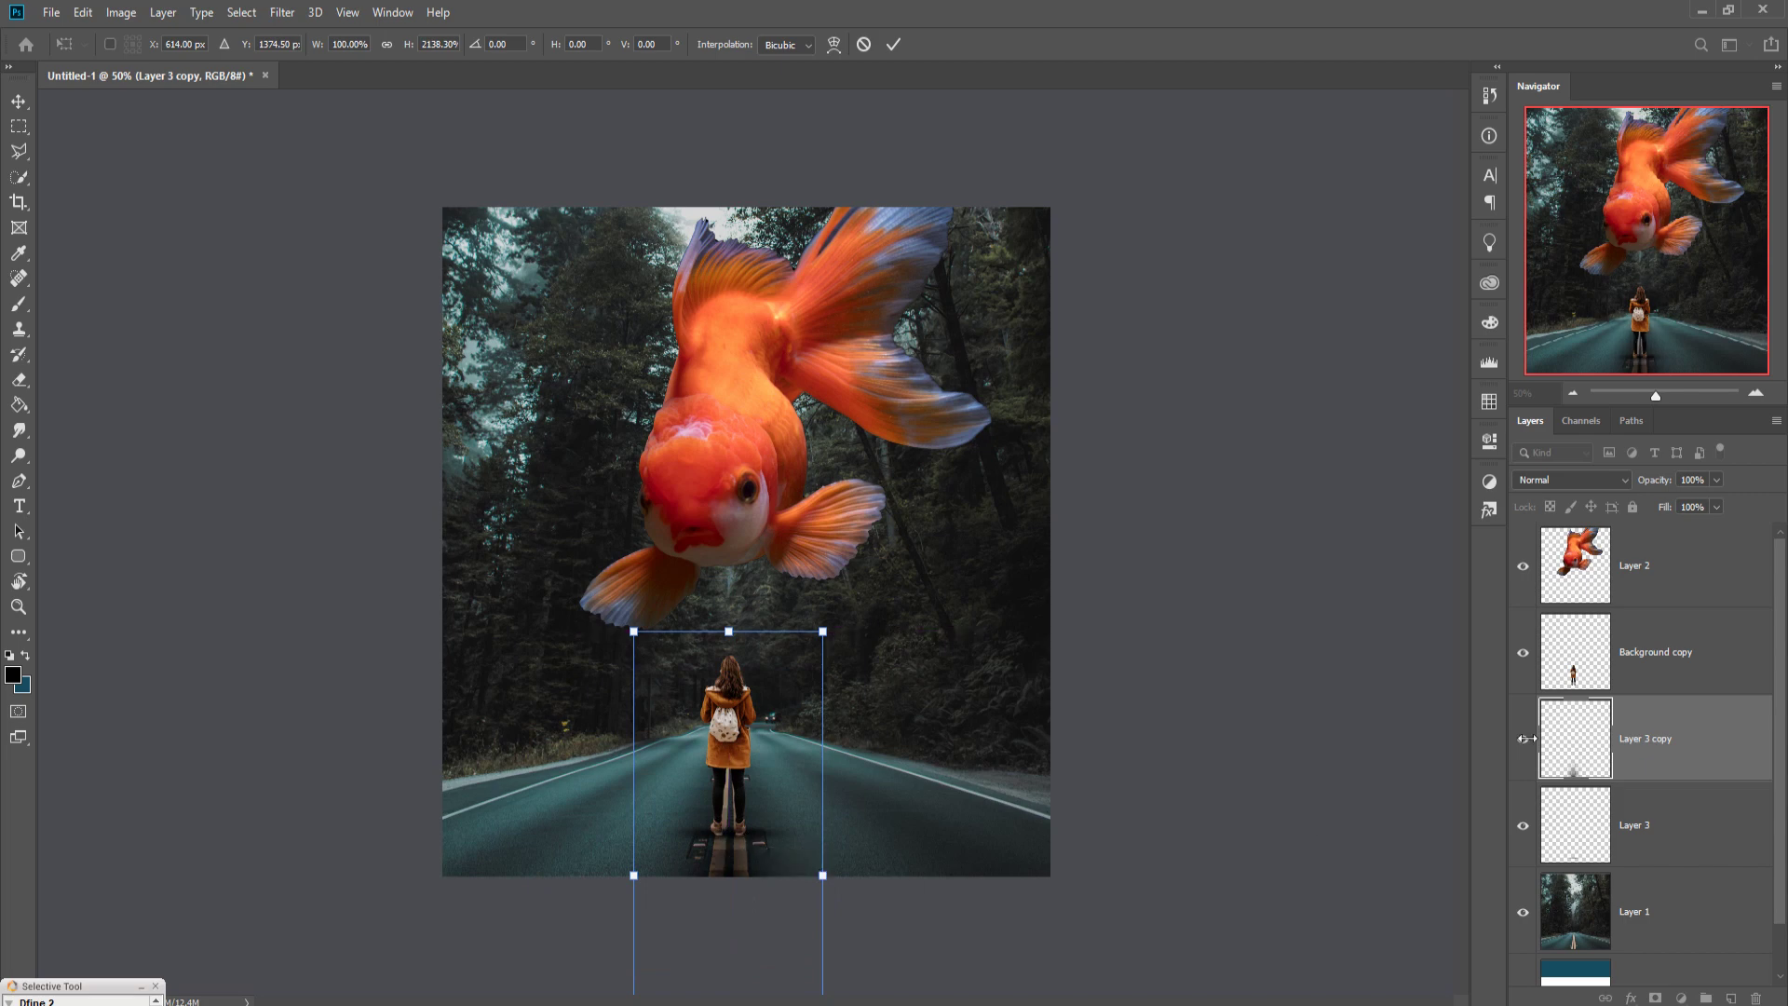
click(892, 45)
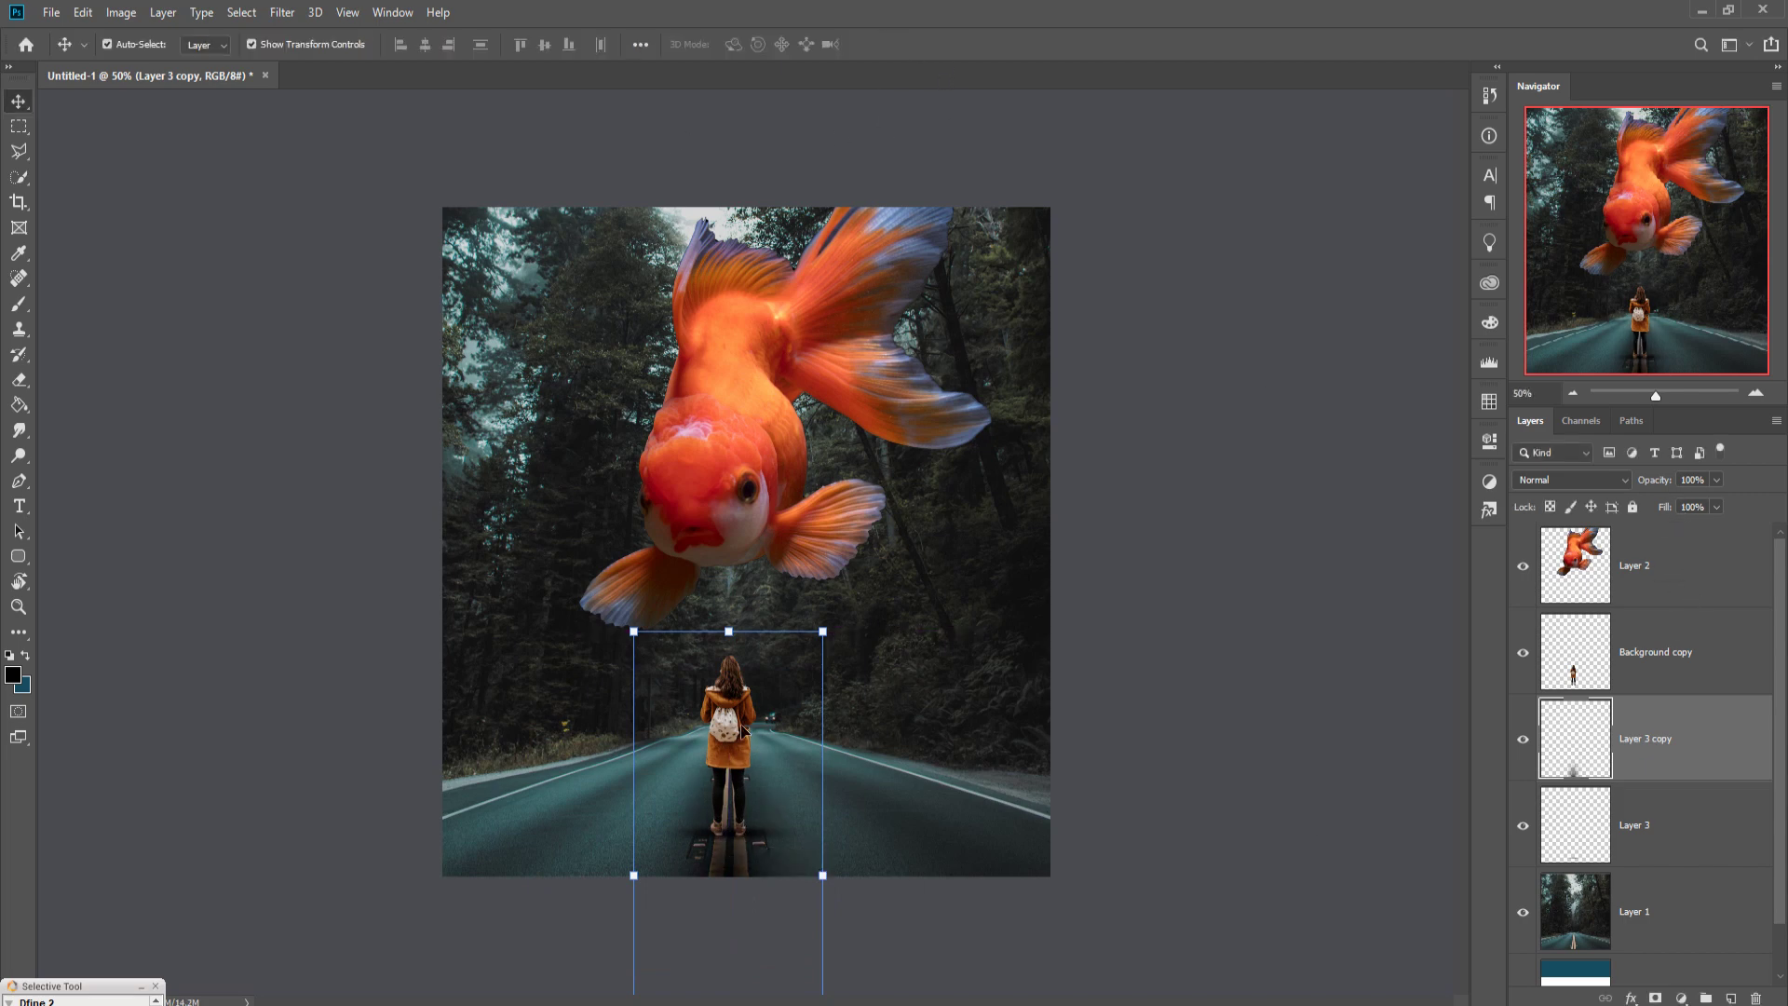
key(ctrl)
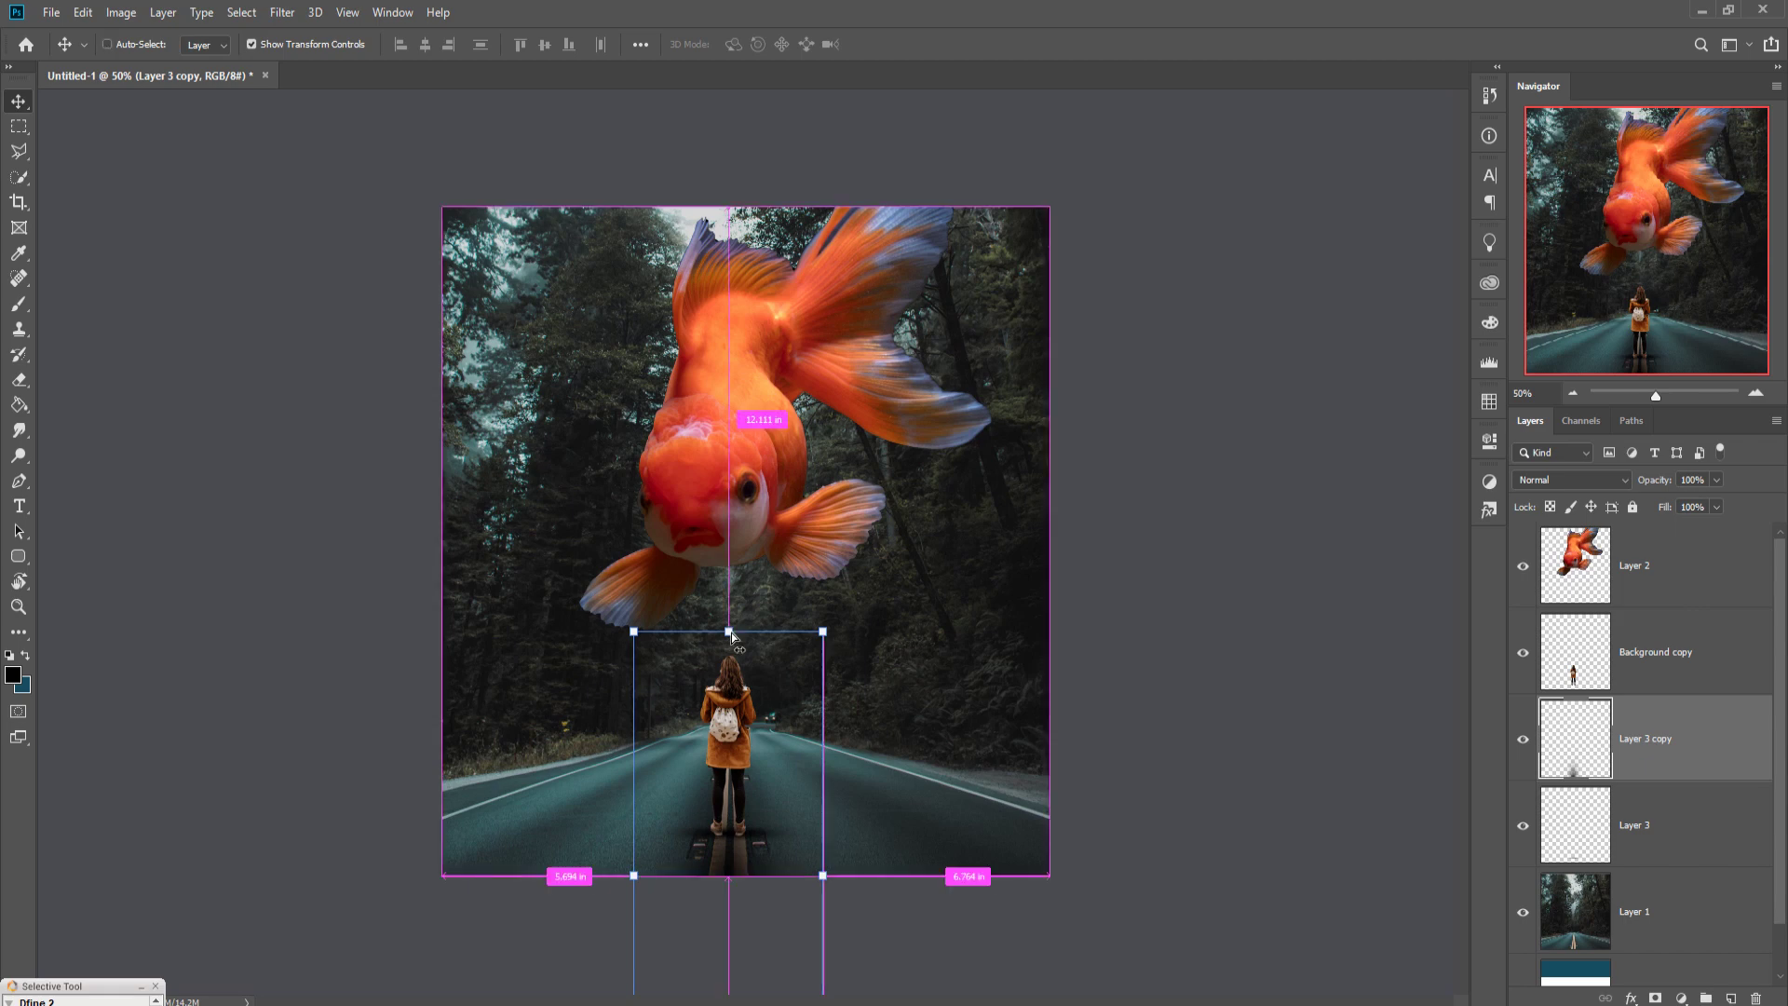
mouse_move(728, 631)
mouse_down()
mouse_move(724, 880)
mouse_move(743, 754)
mouse_up()
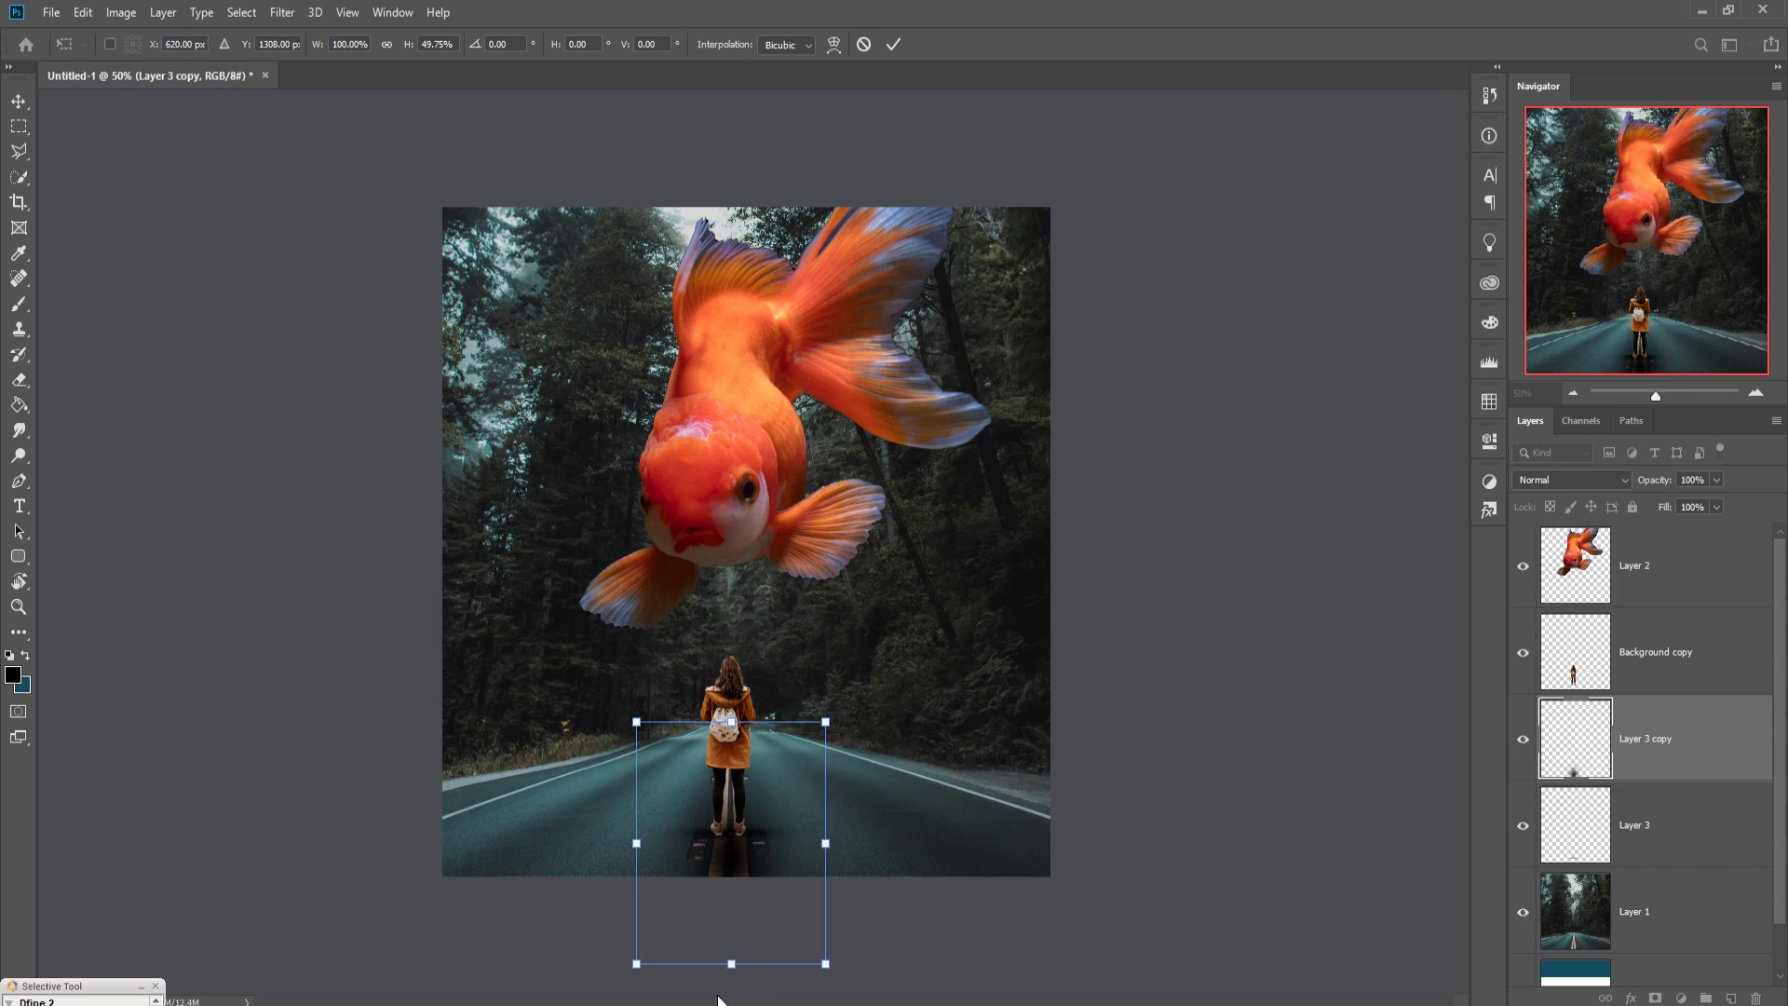
drag(740, 968, 740, 1001)
drag(741, 873, 731, 841)
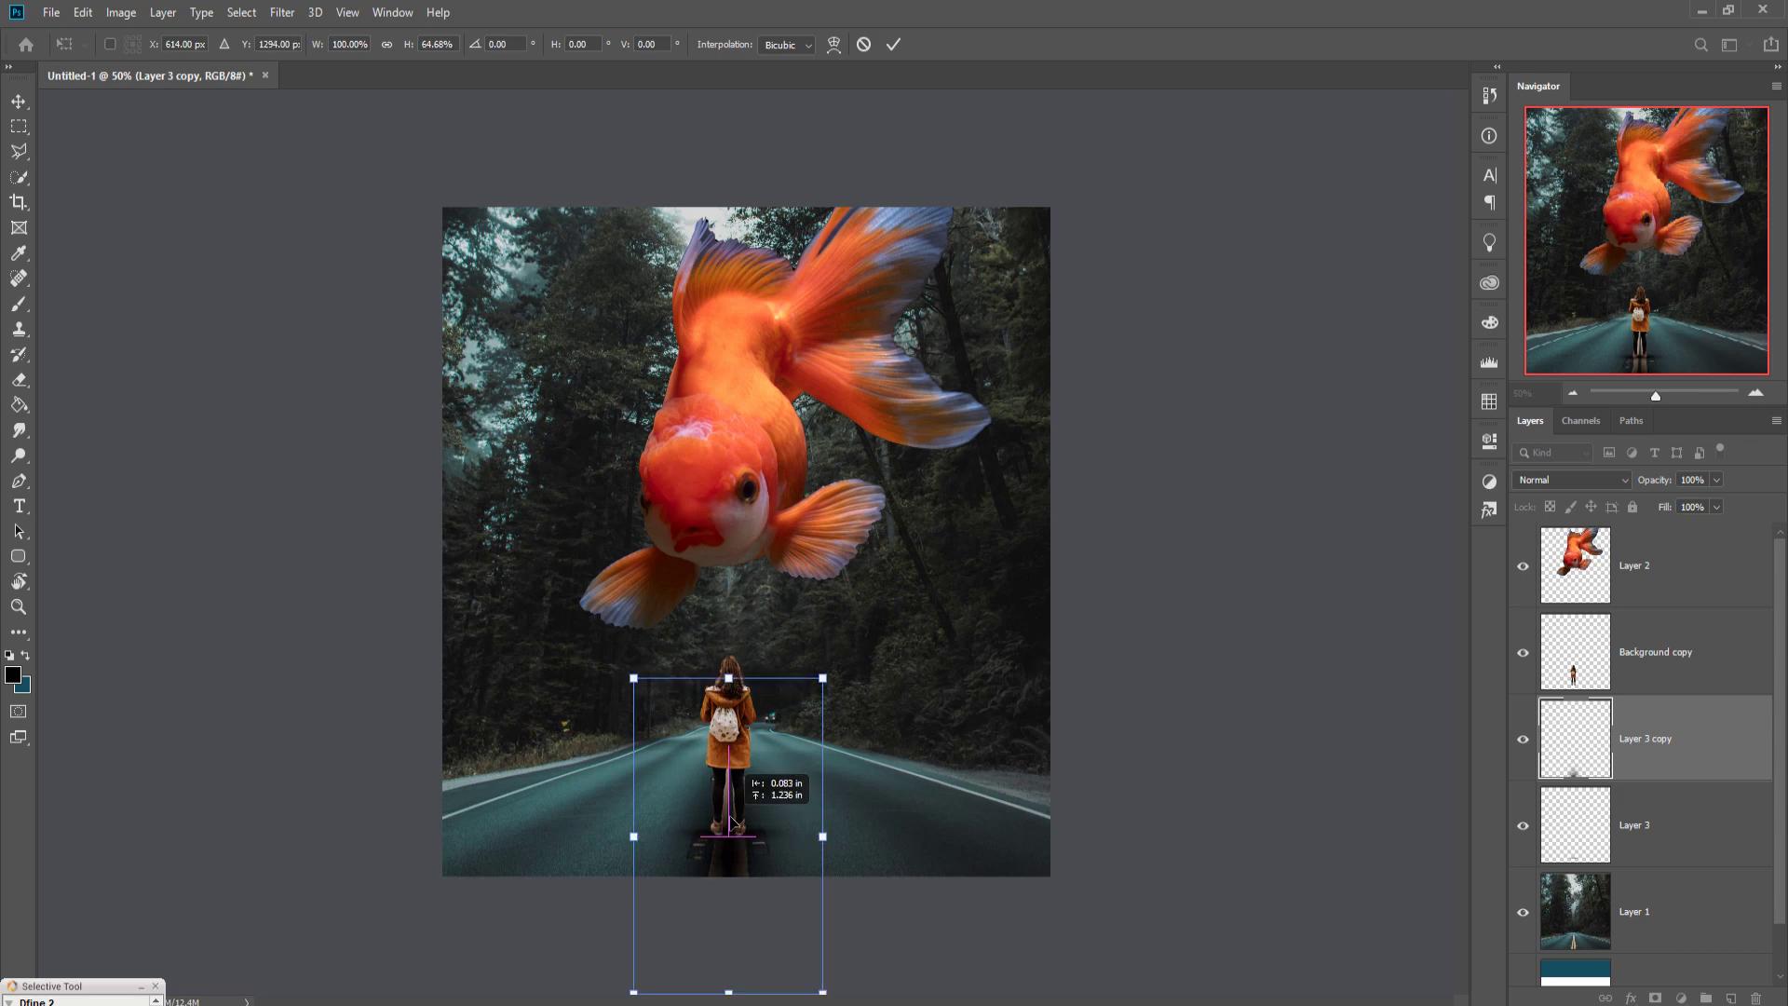
- Set the shadow copy's opacity to 72% and apply the transform
click(1715, 481)
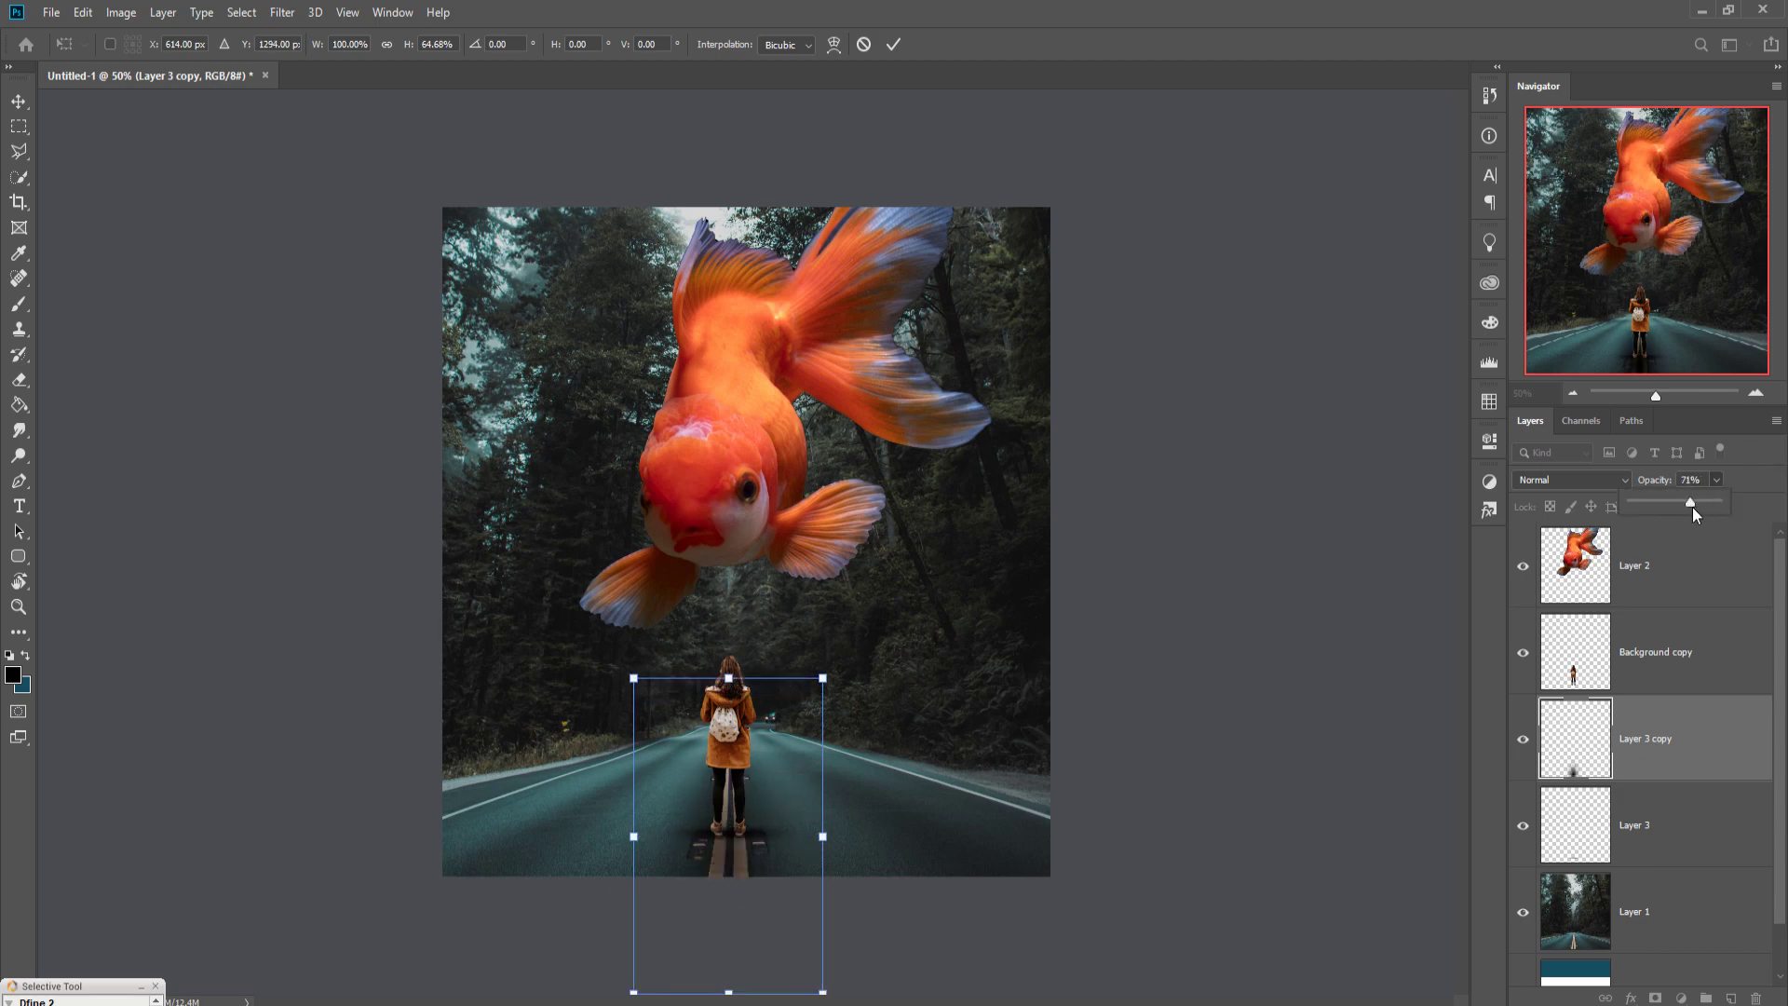
drag(1691, 506, 1693, 506)
click(895, 46)
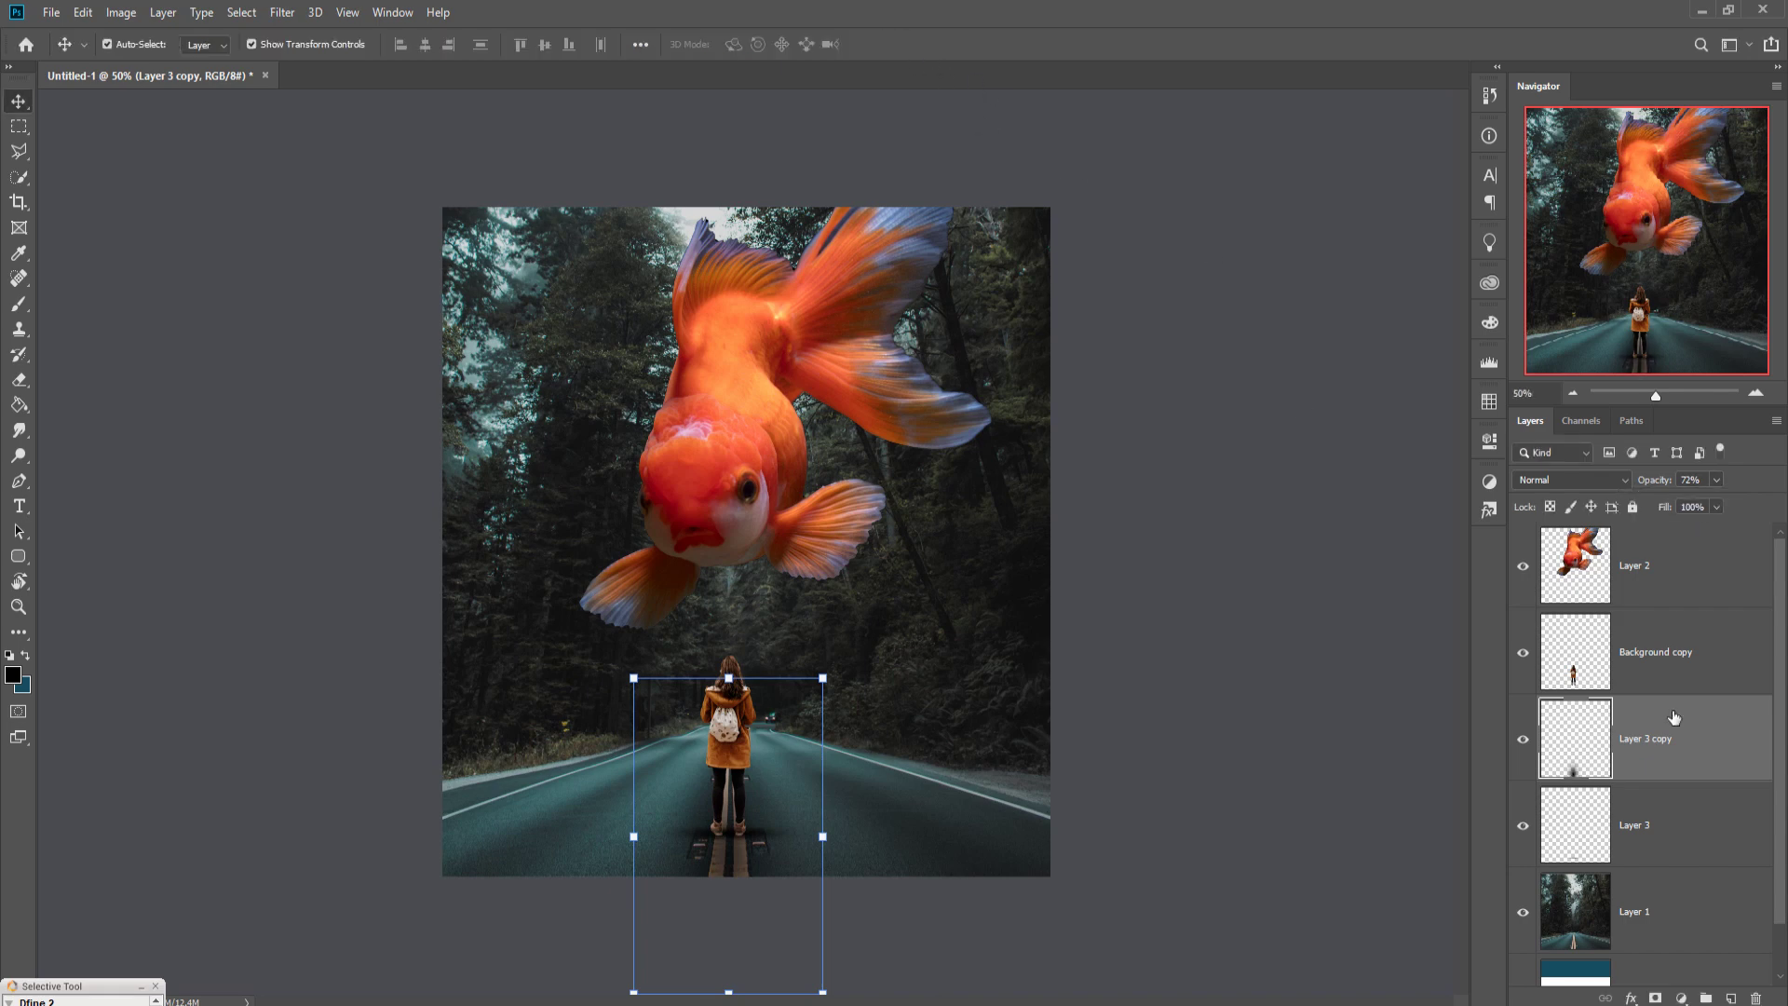
- Add a layer mask to the shadow copy and paint out its lower part
click(1655, 998)
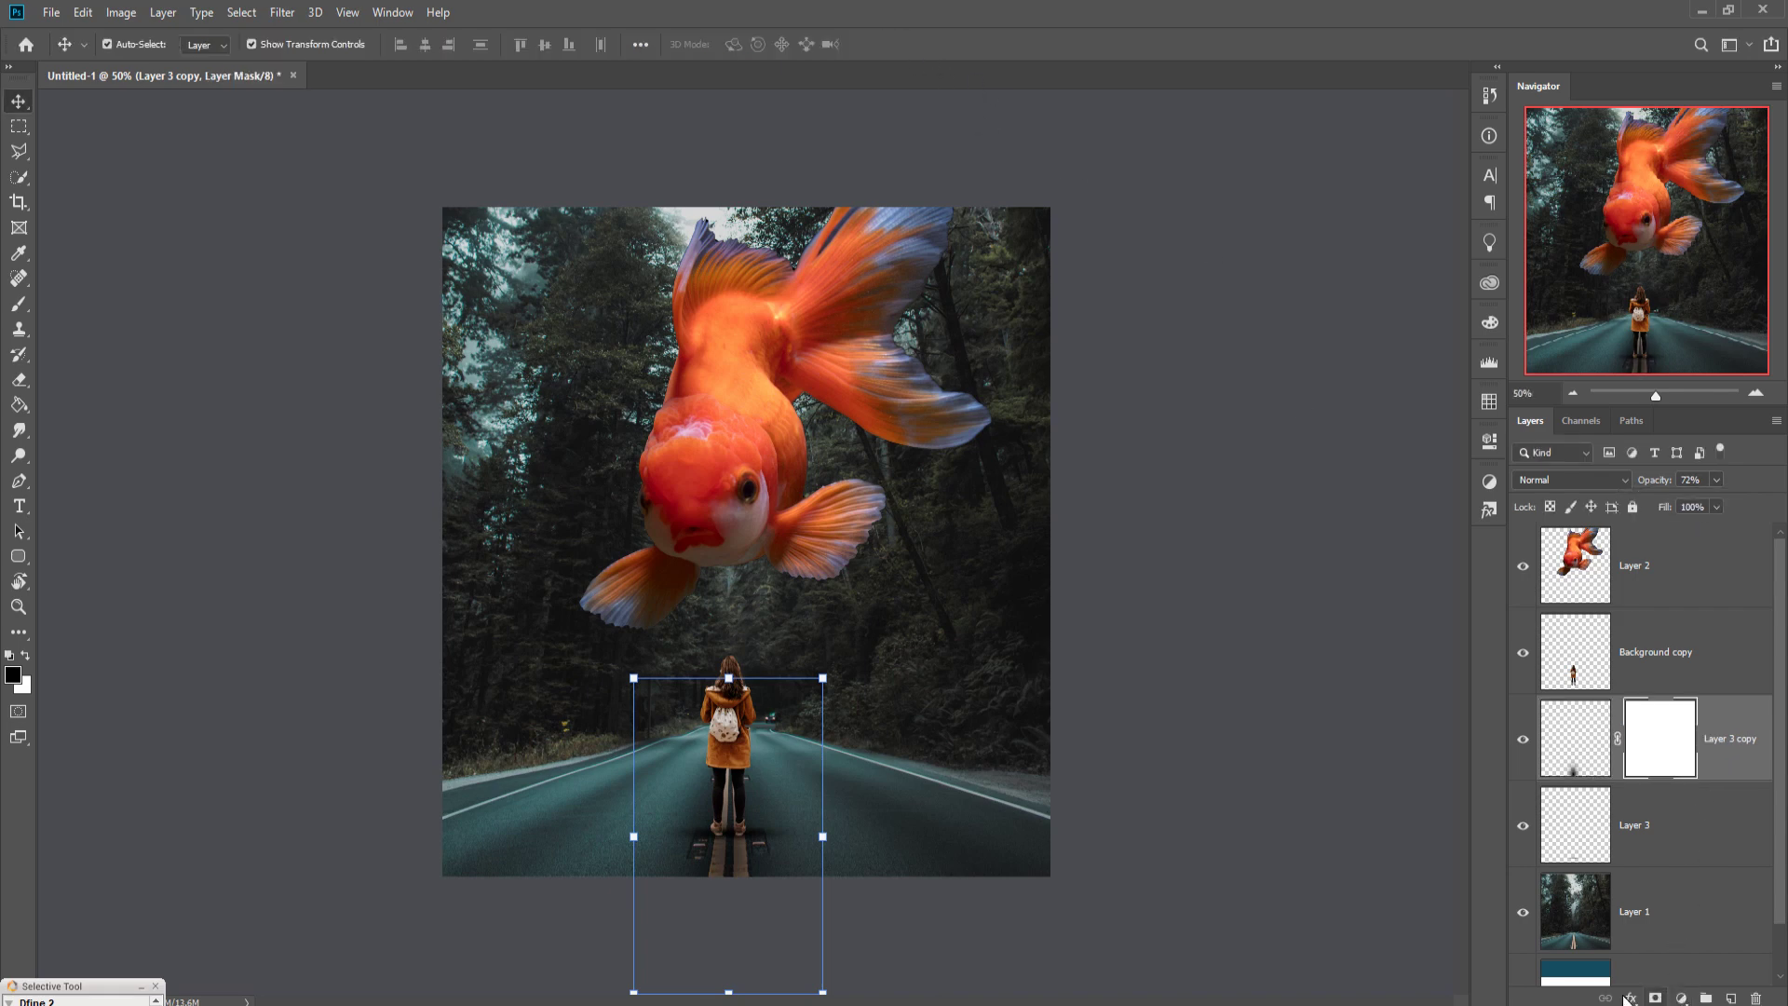
click(18, 303)
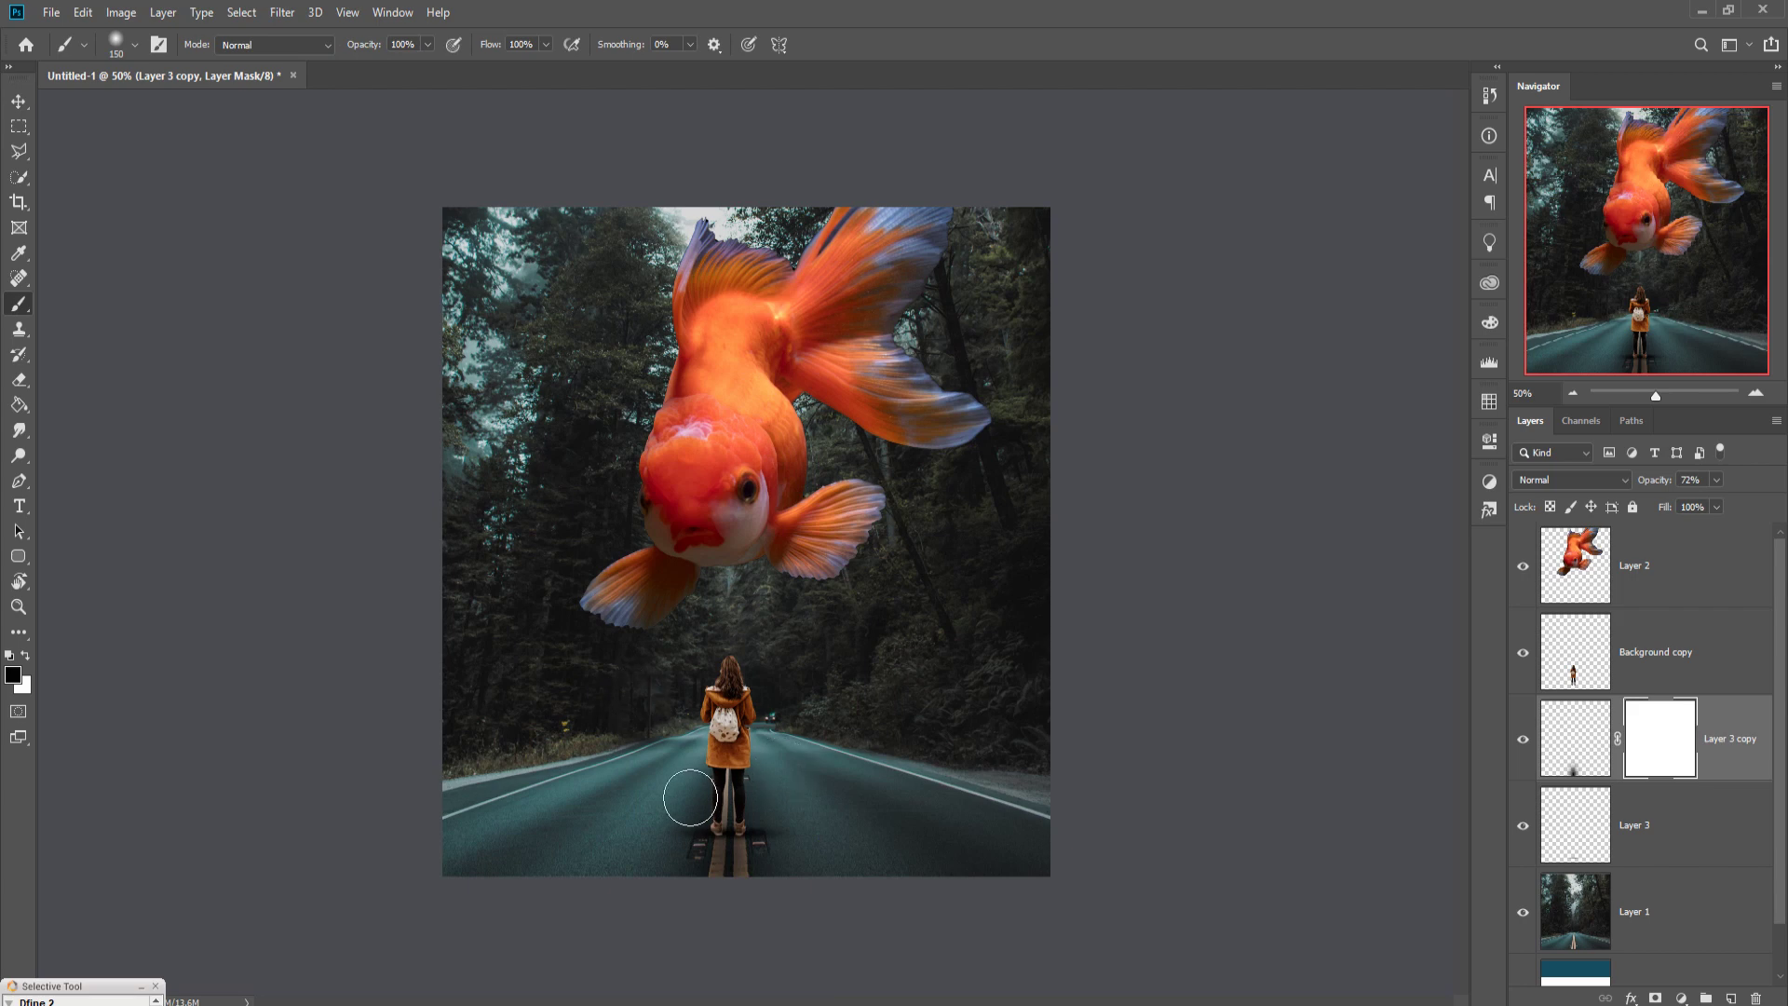
drag(914, 824, 838, 810)
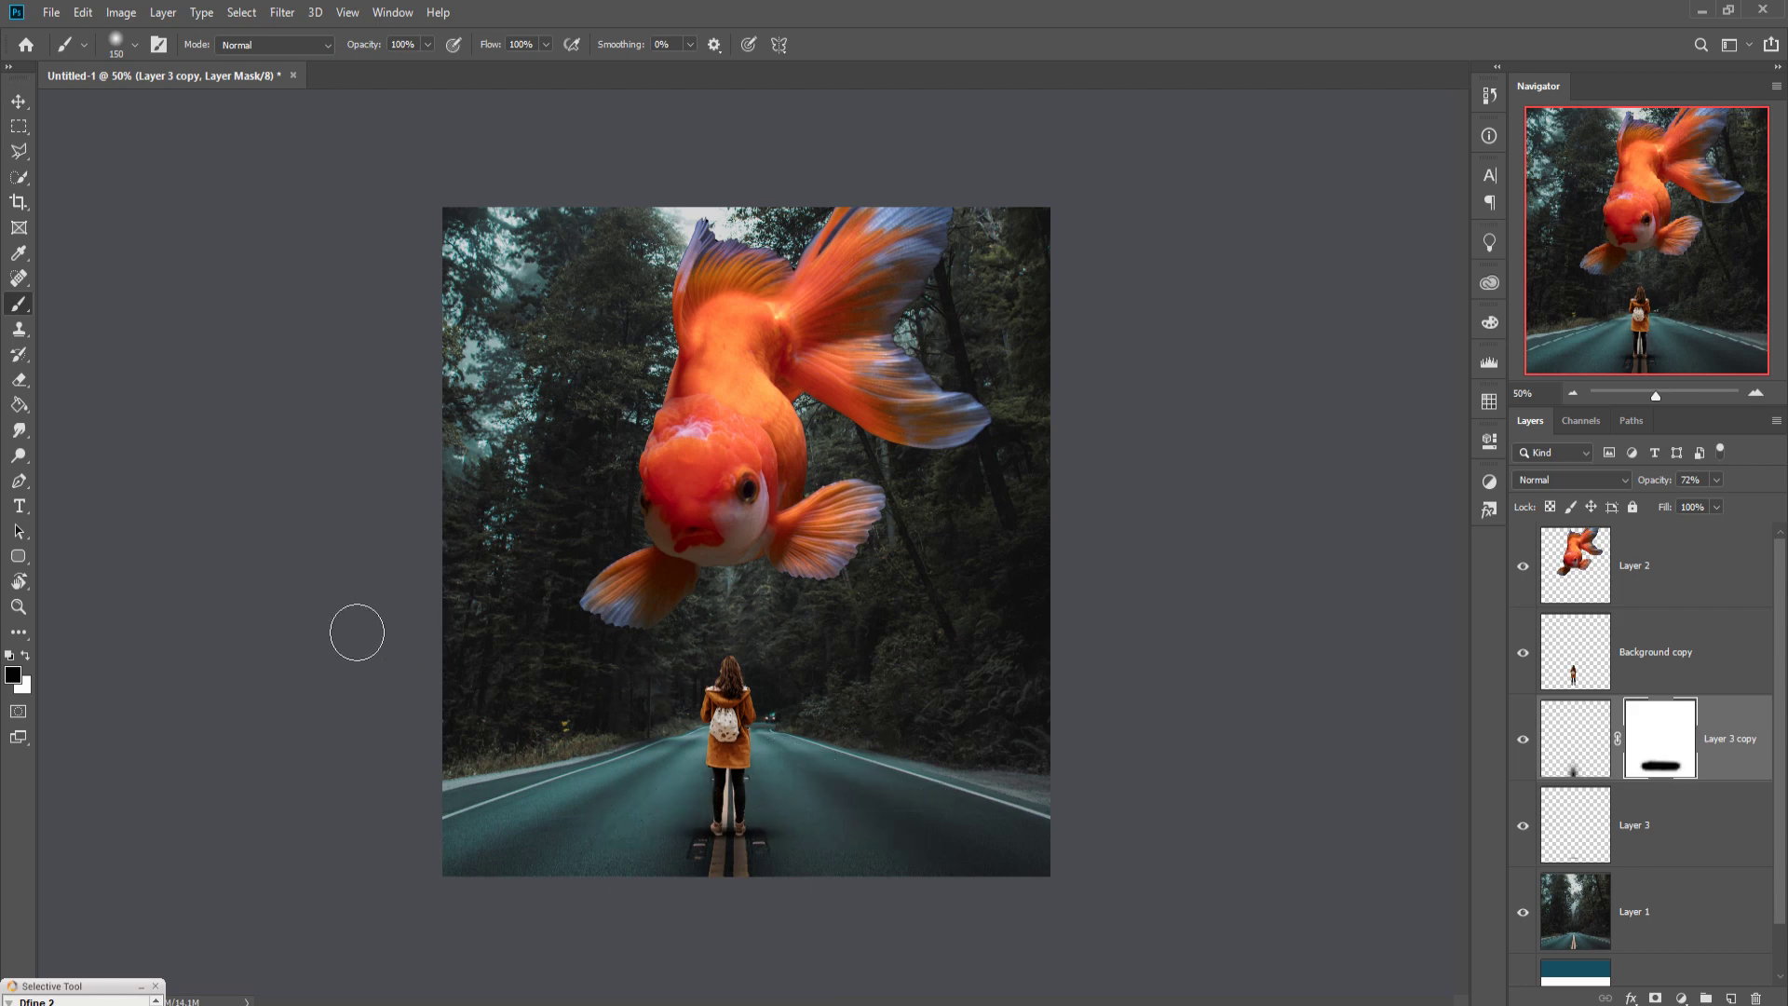
- Select the goldfish layer and bring up the adjustment layer list
click(20, 105)
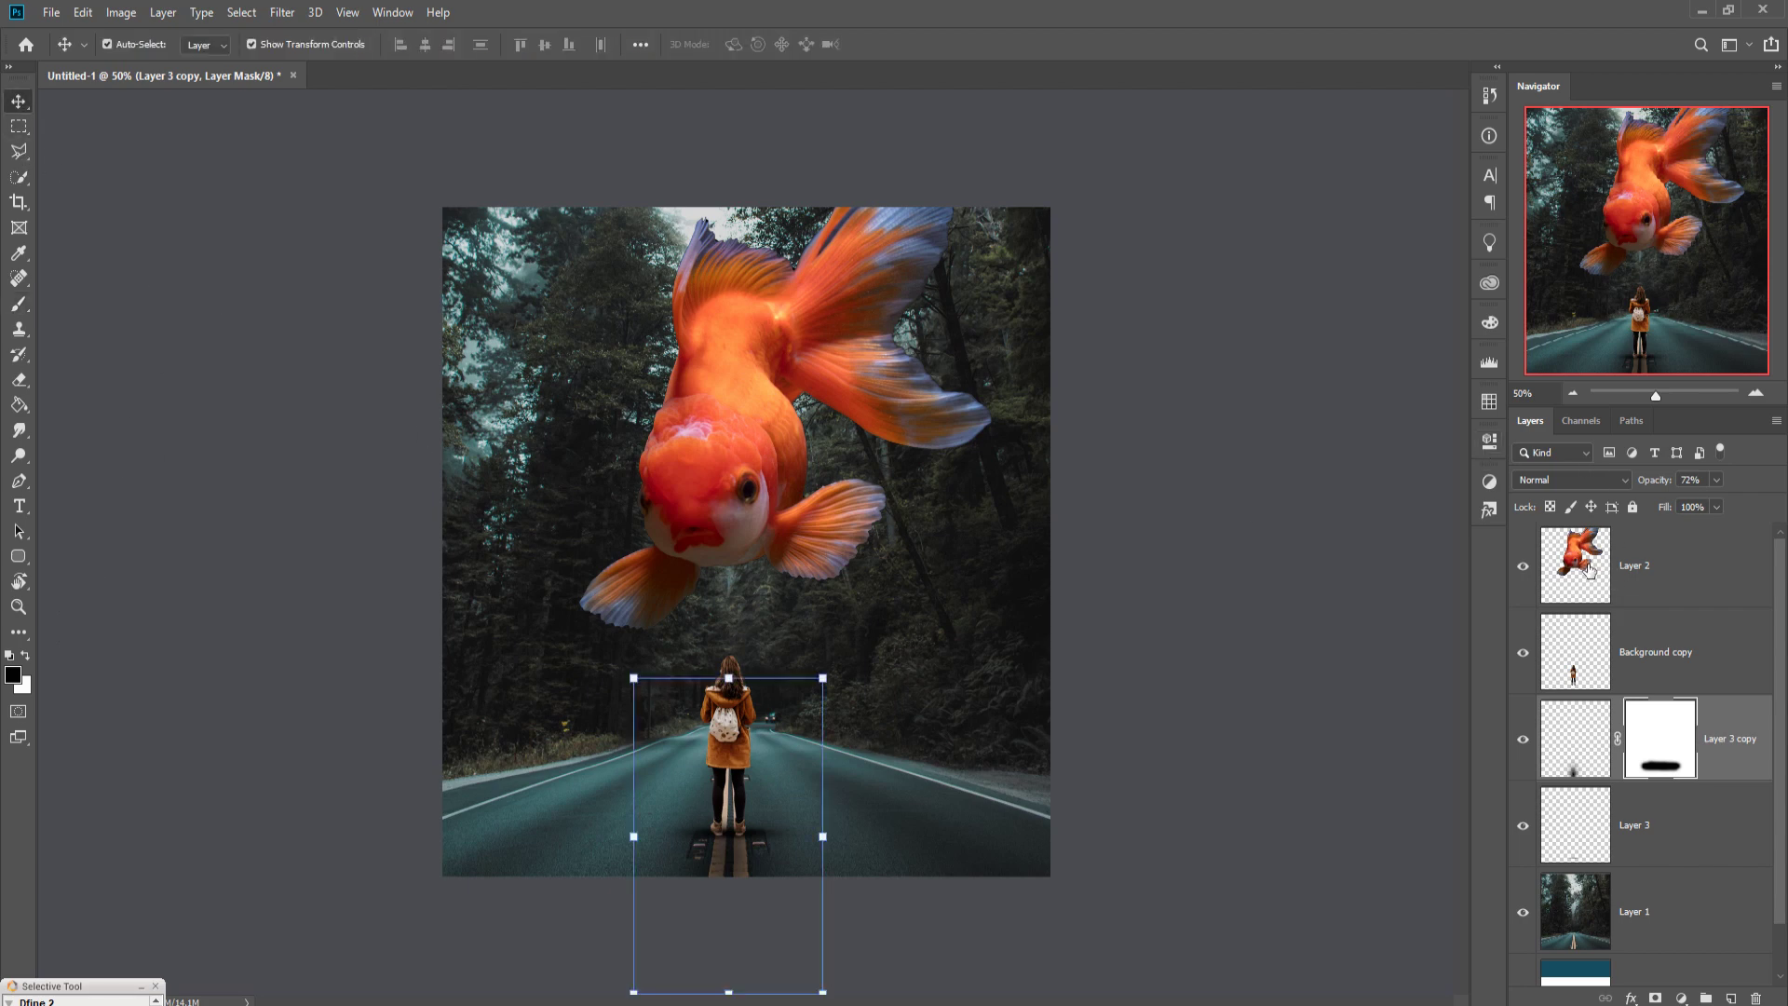
click(1590, 571)
click(1682, 998)
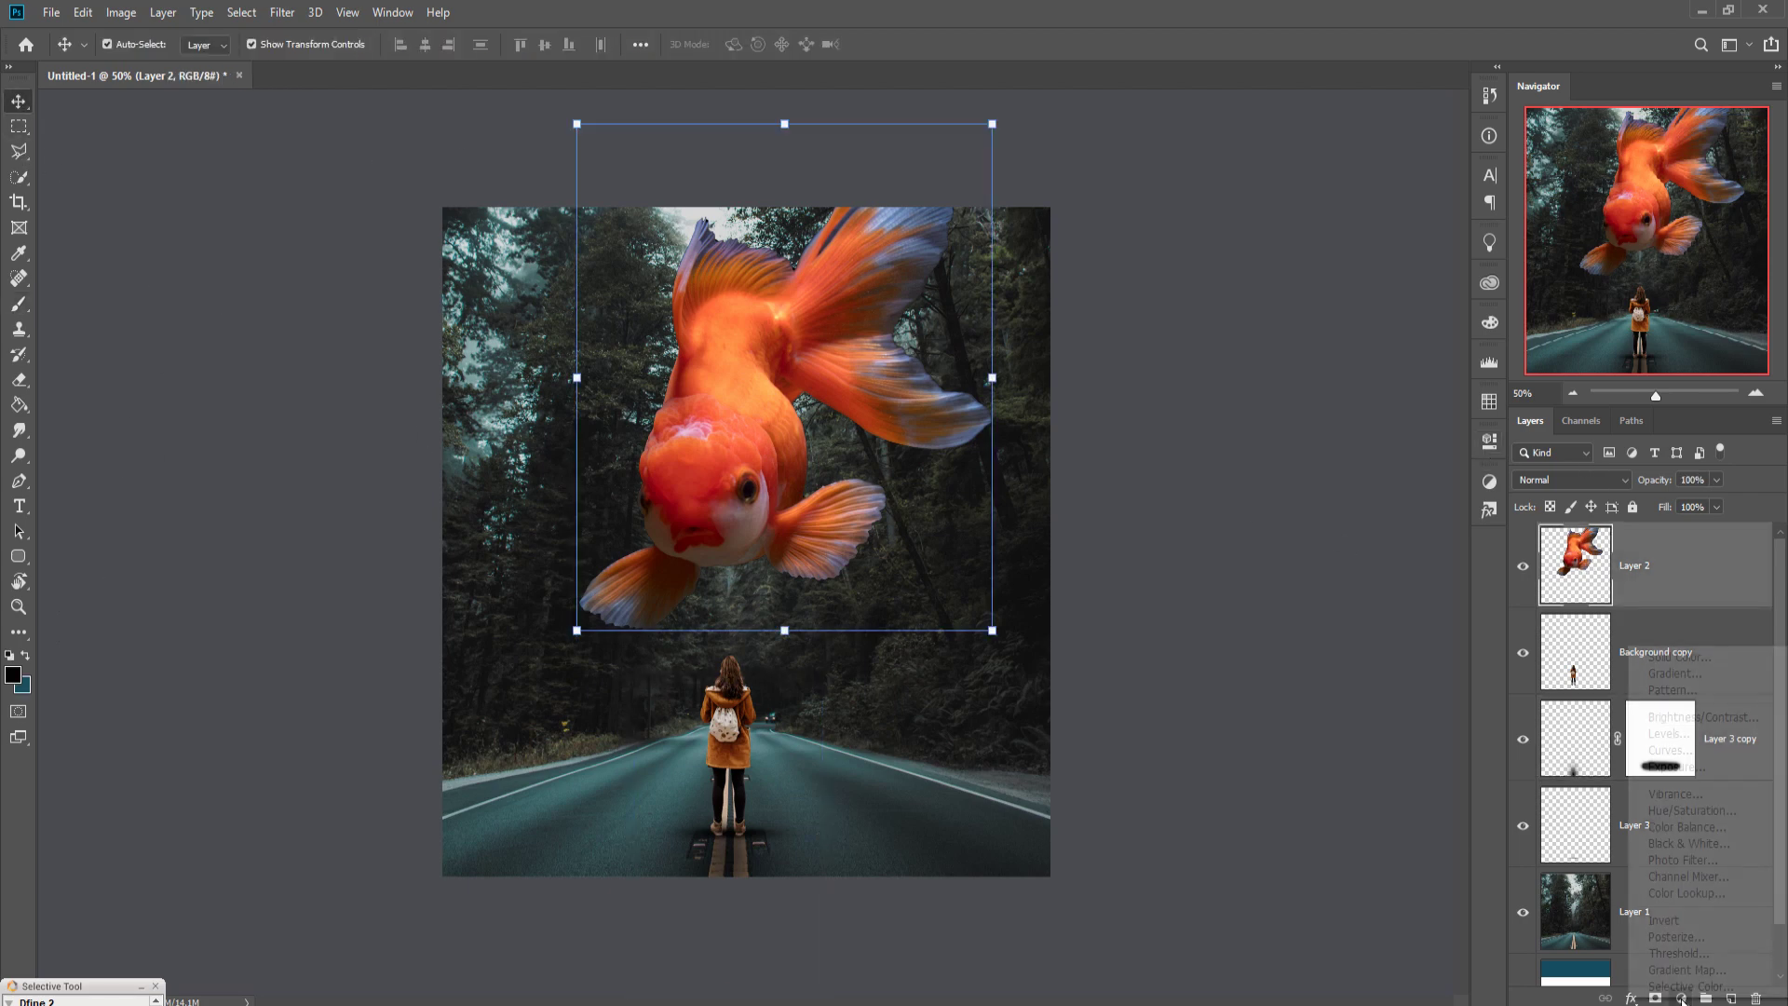
- Add a Hue/Saturation adjustment clipped to the goldfish, saturation about −28, lightness slightly lowered
click(1679, 813)
drag(1295, 609, 1257, 614)
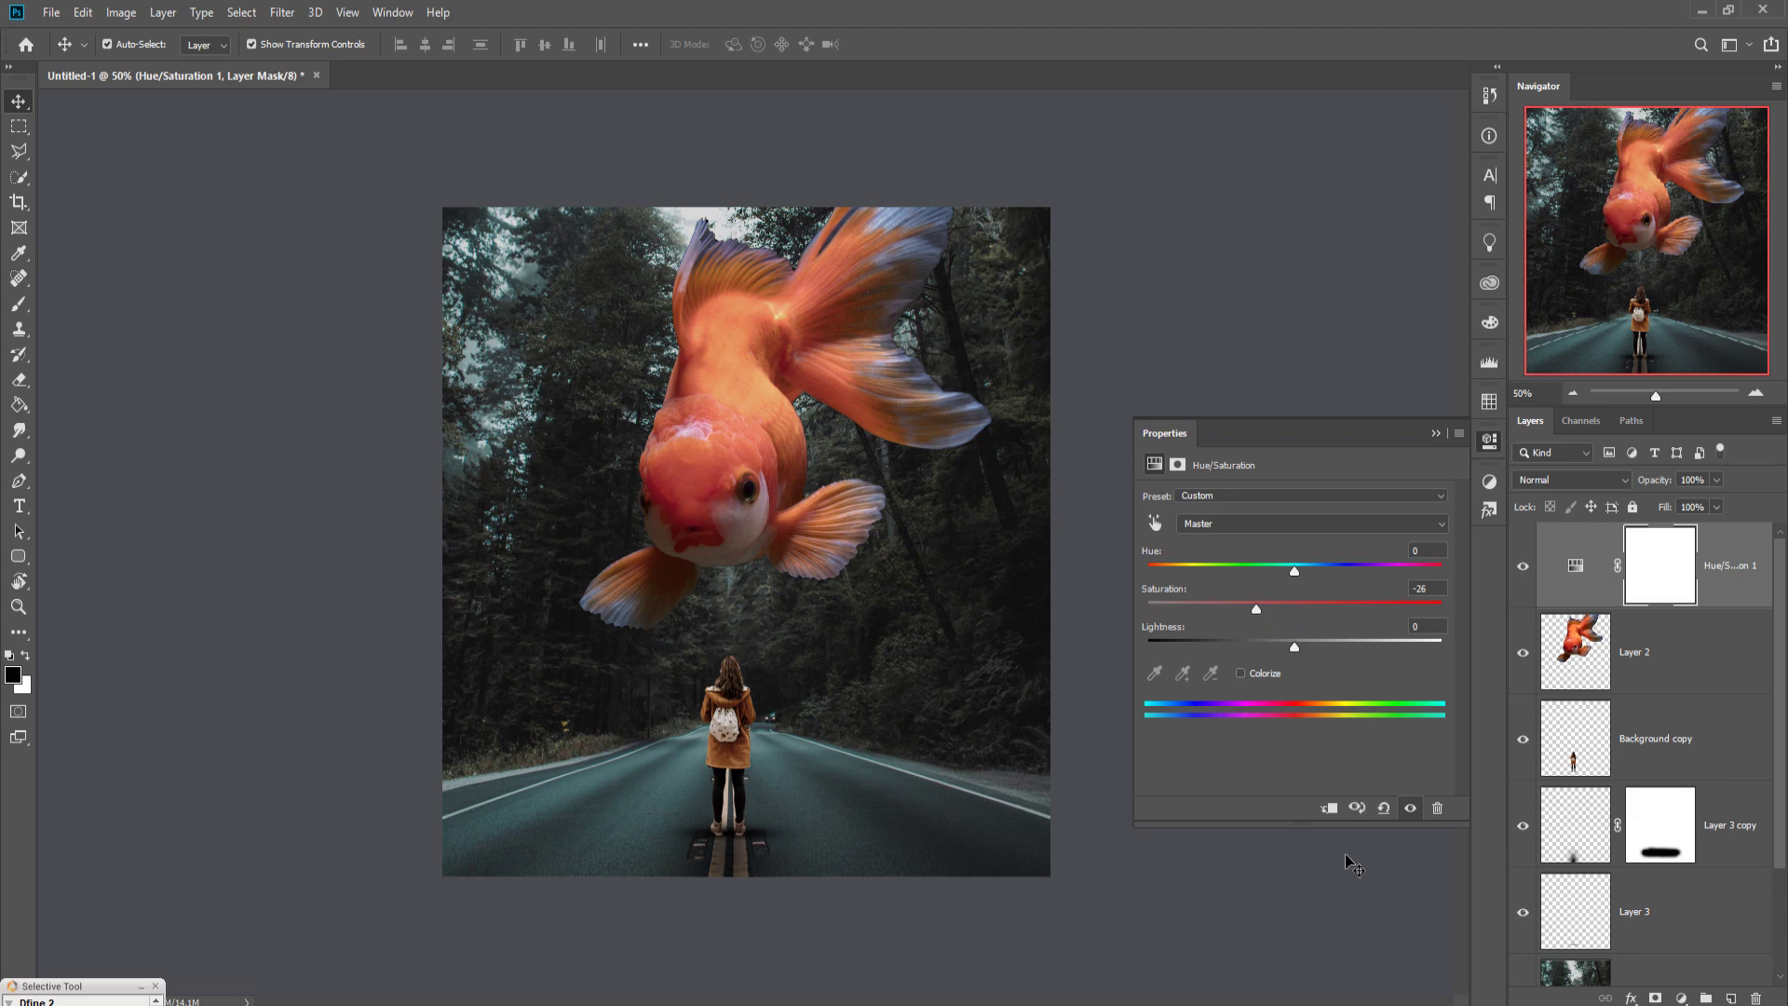
click(1332, 808)
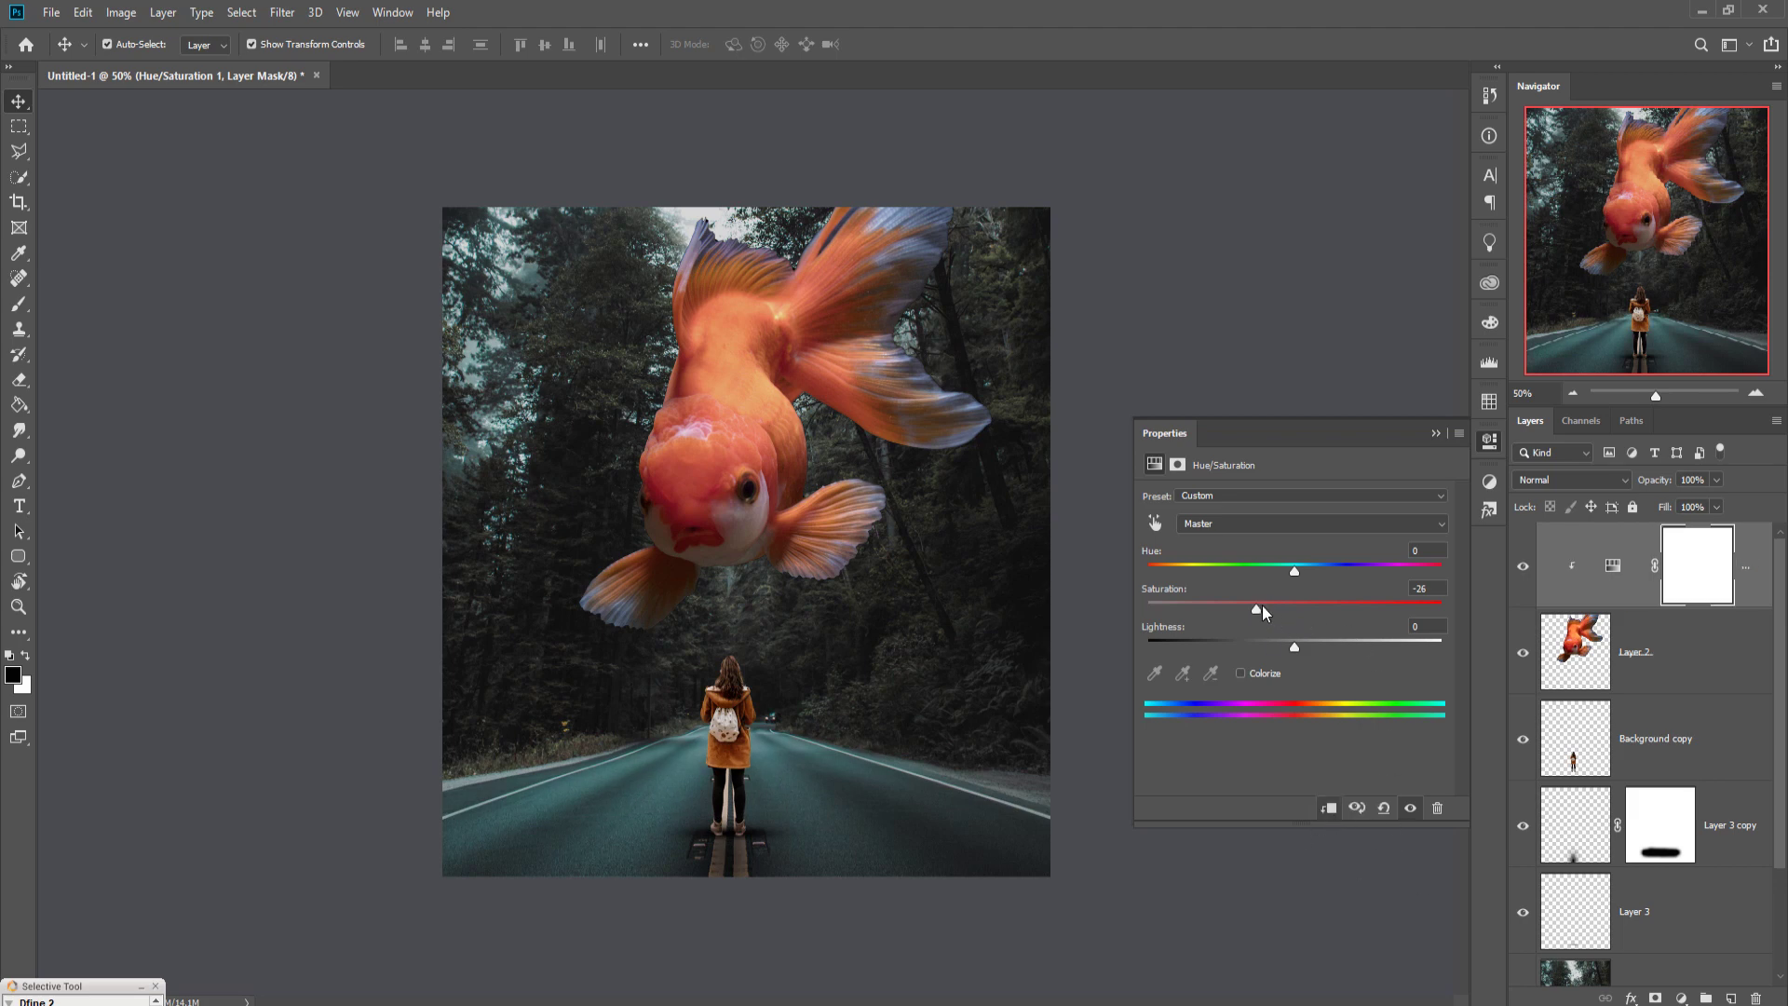
drag(1257, 611, 1253, 607)
drag(1300, 644, 1286, 648)
click(1435, 433)
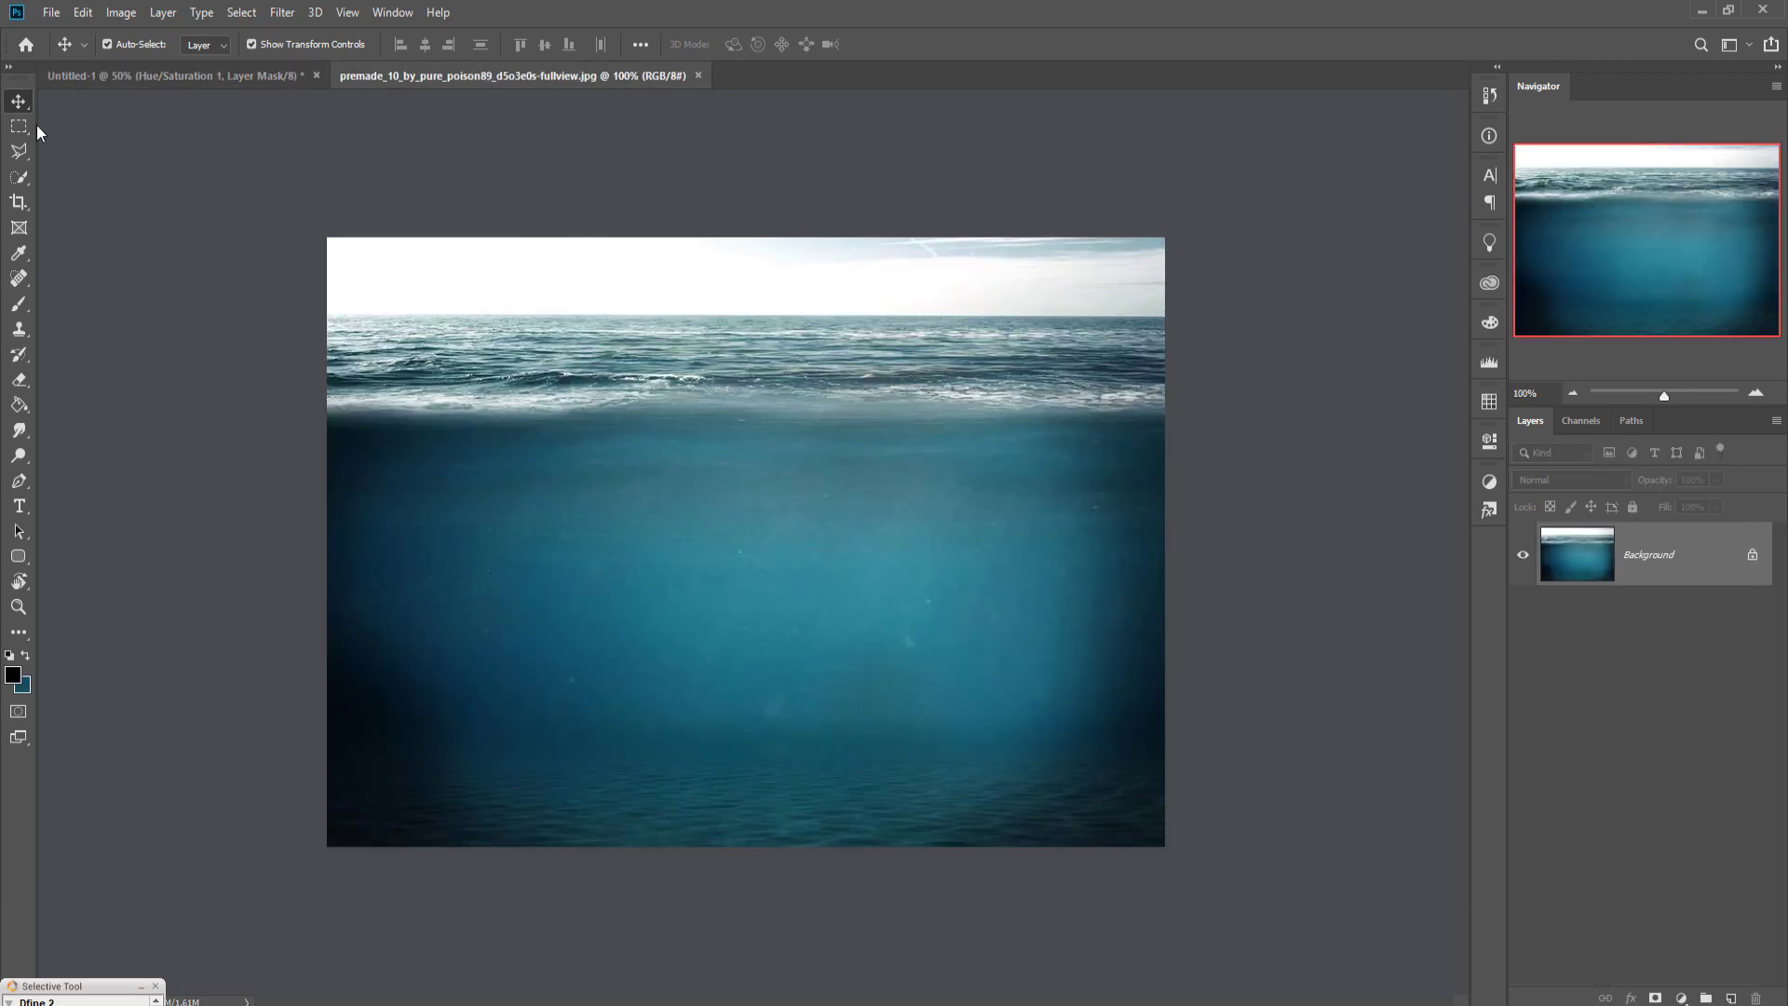
- Marquee the sea from the horizon down and copy it into the composite
click(19, 127)
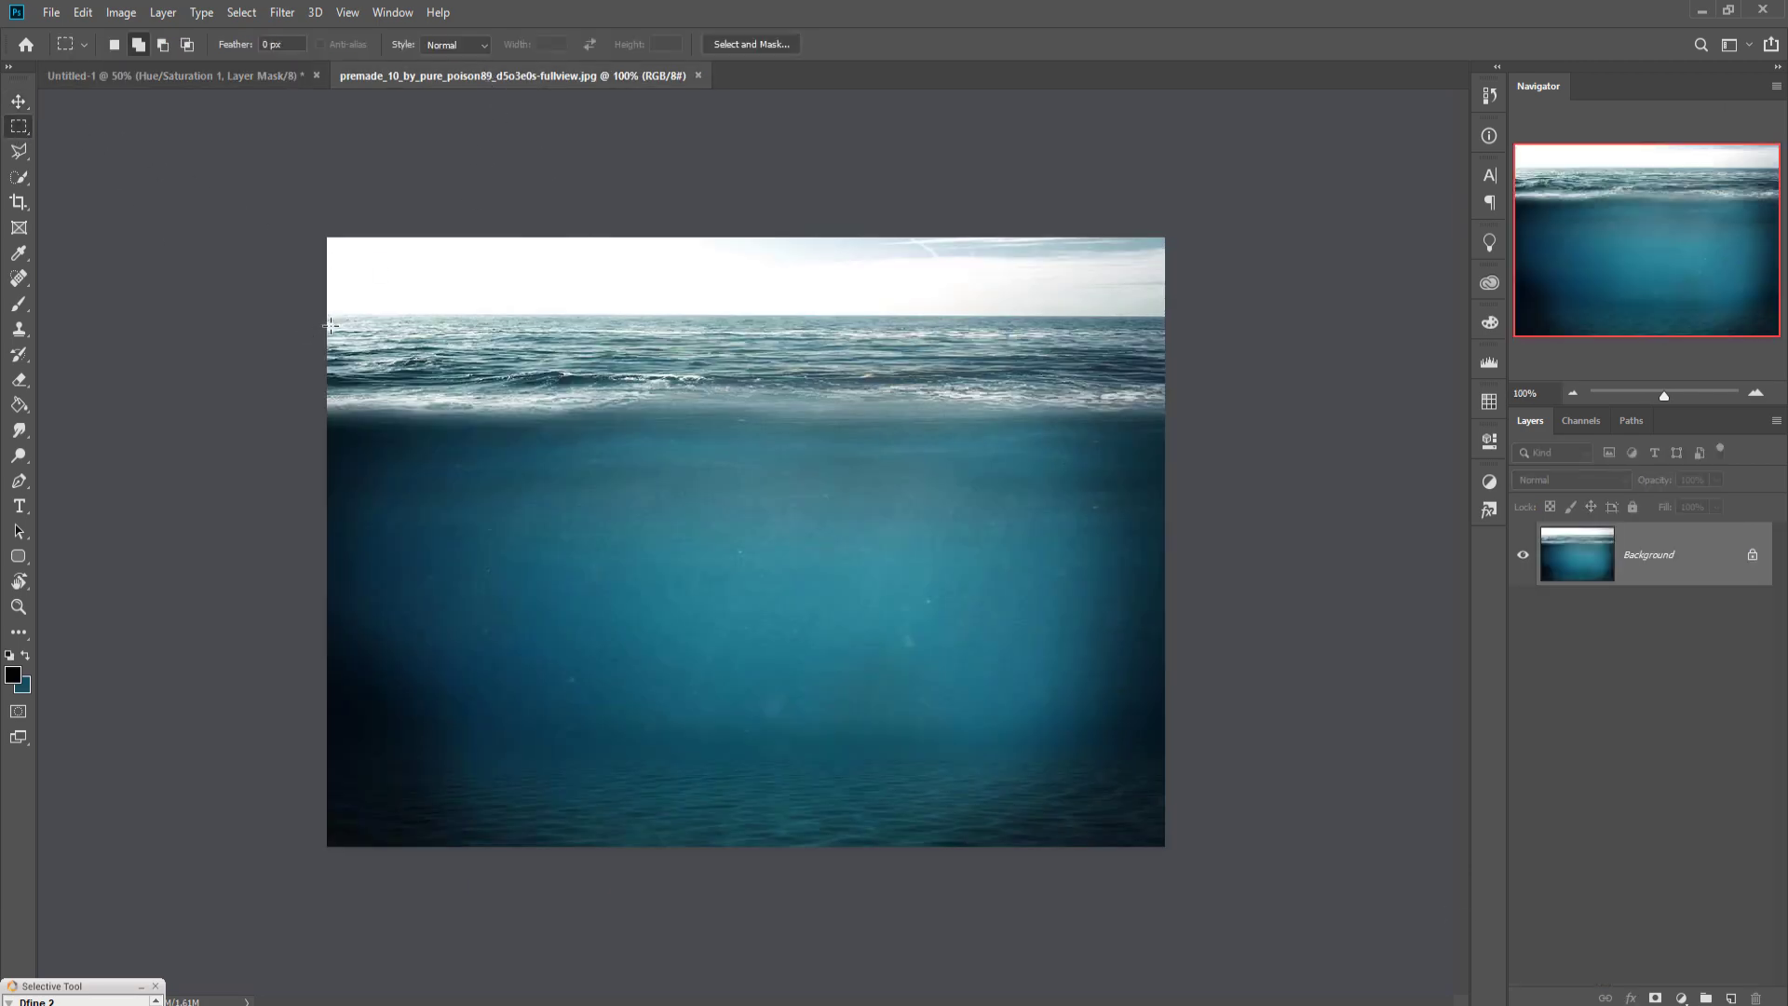
drag(331, 325, 1515, 861)
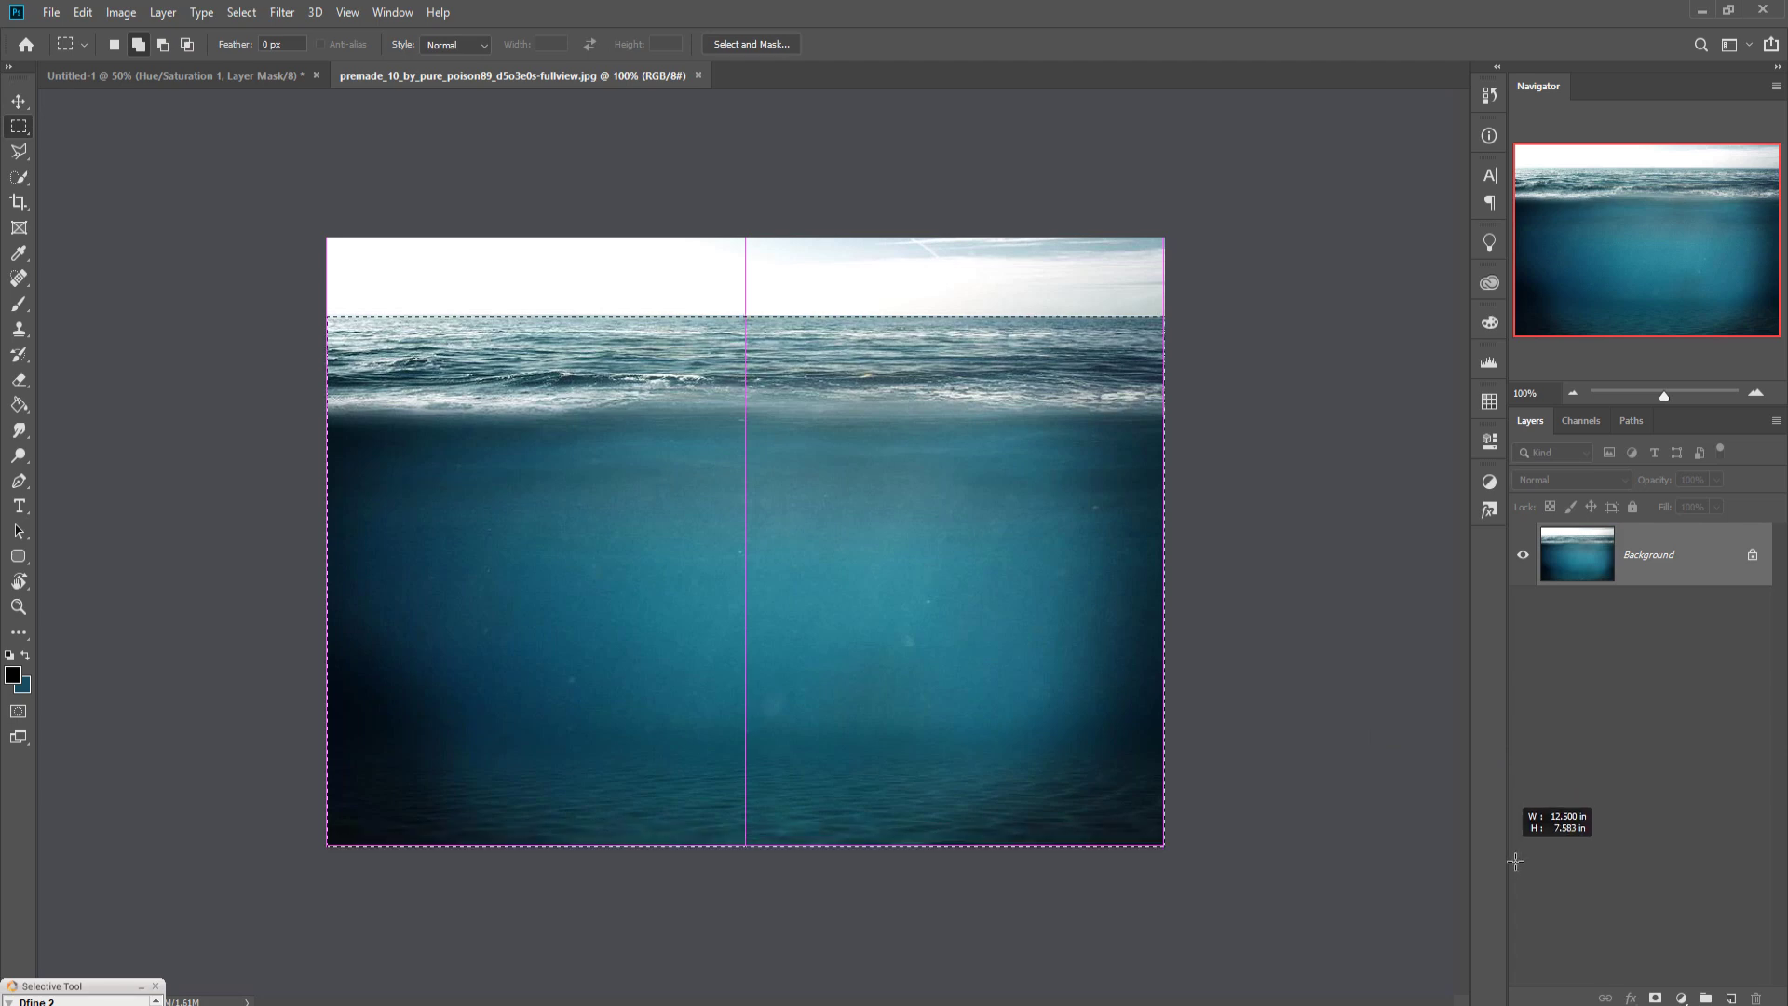
key(v)
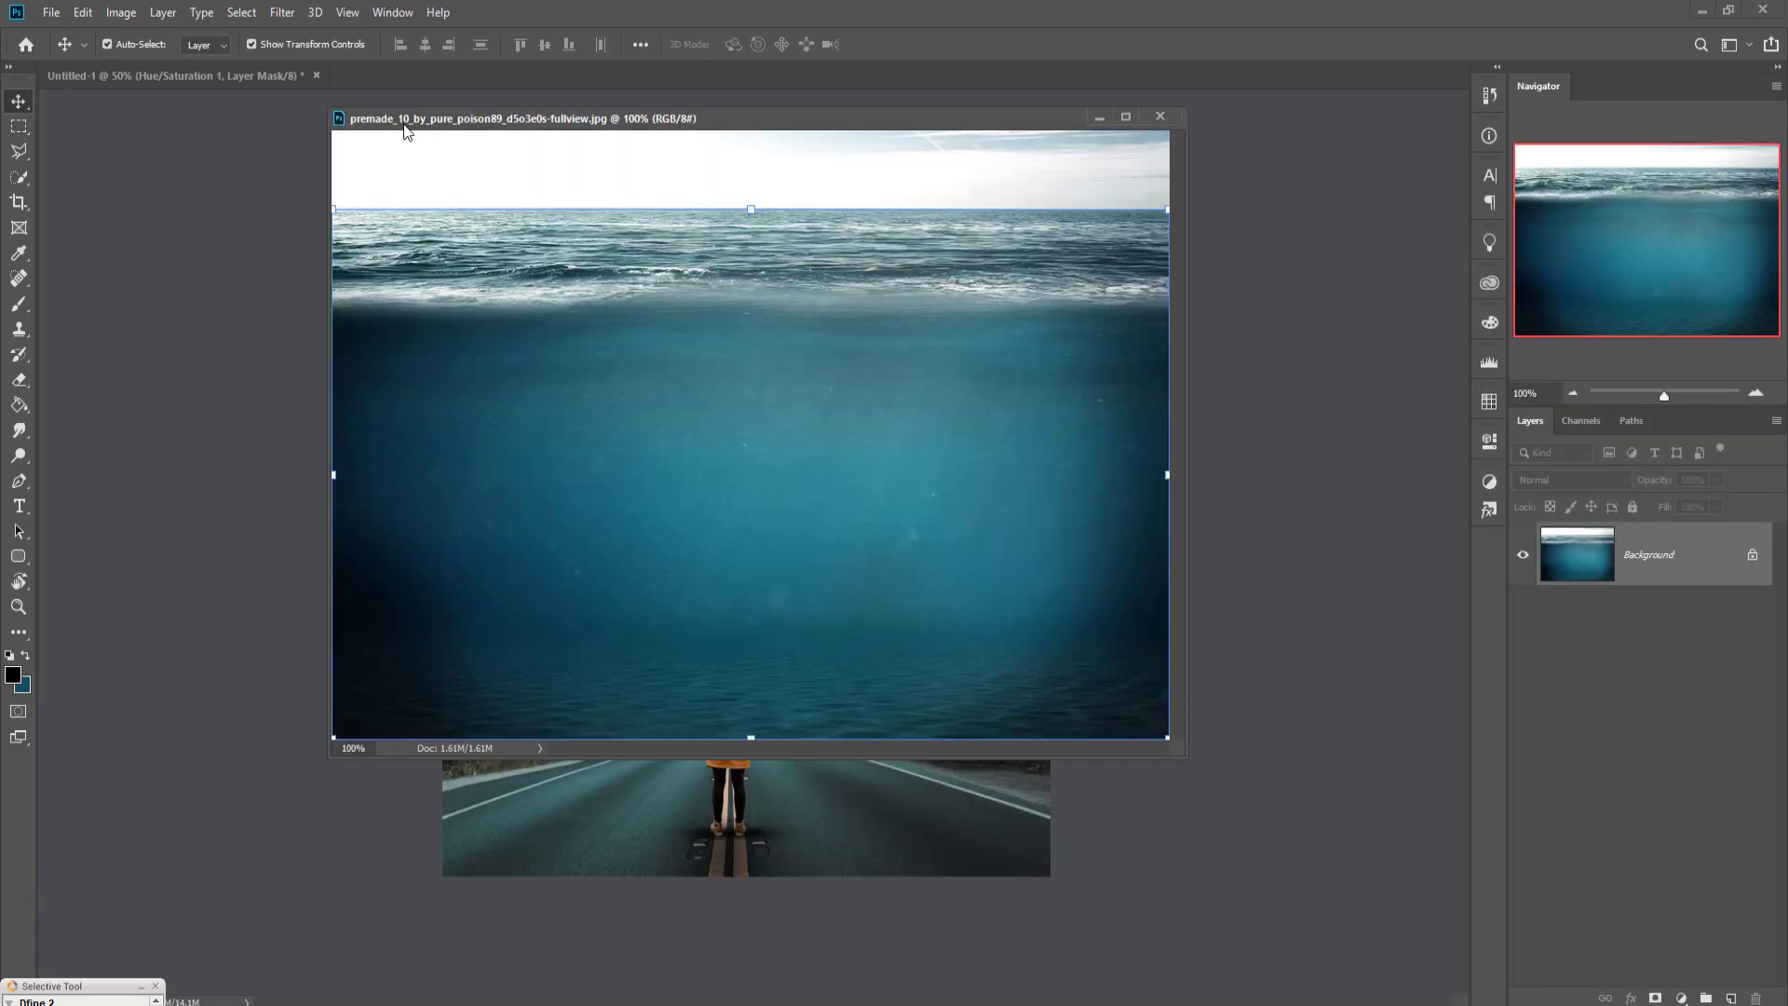
drag(412, 76, 1197, 119)
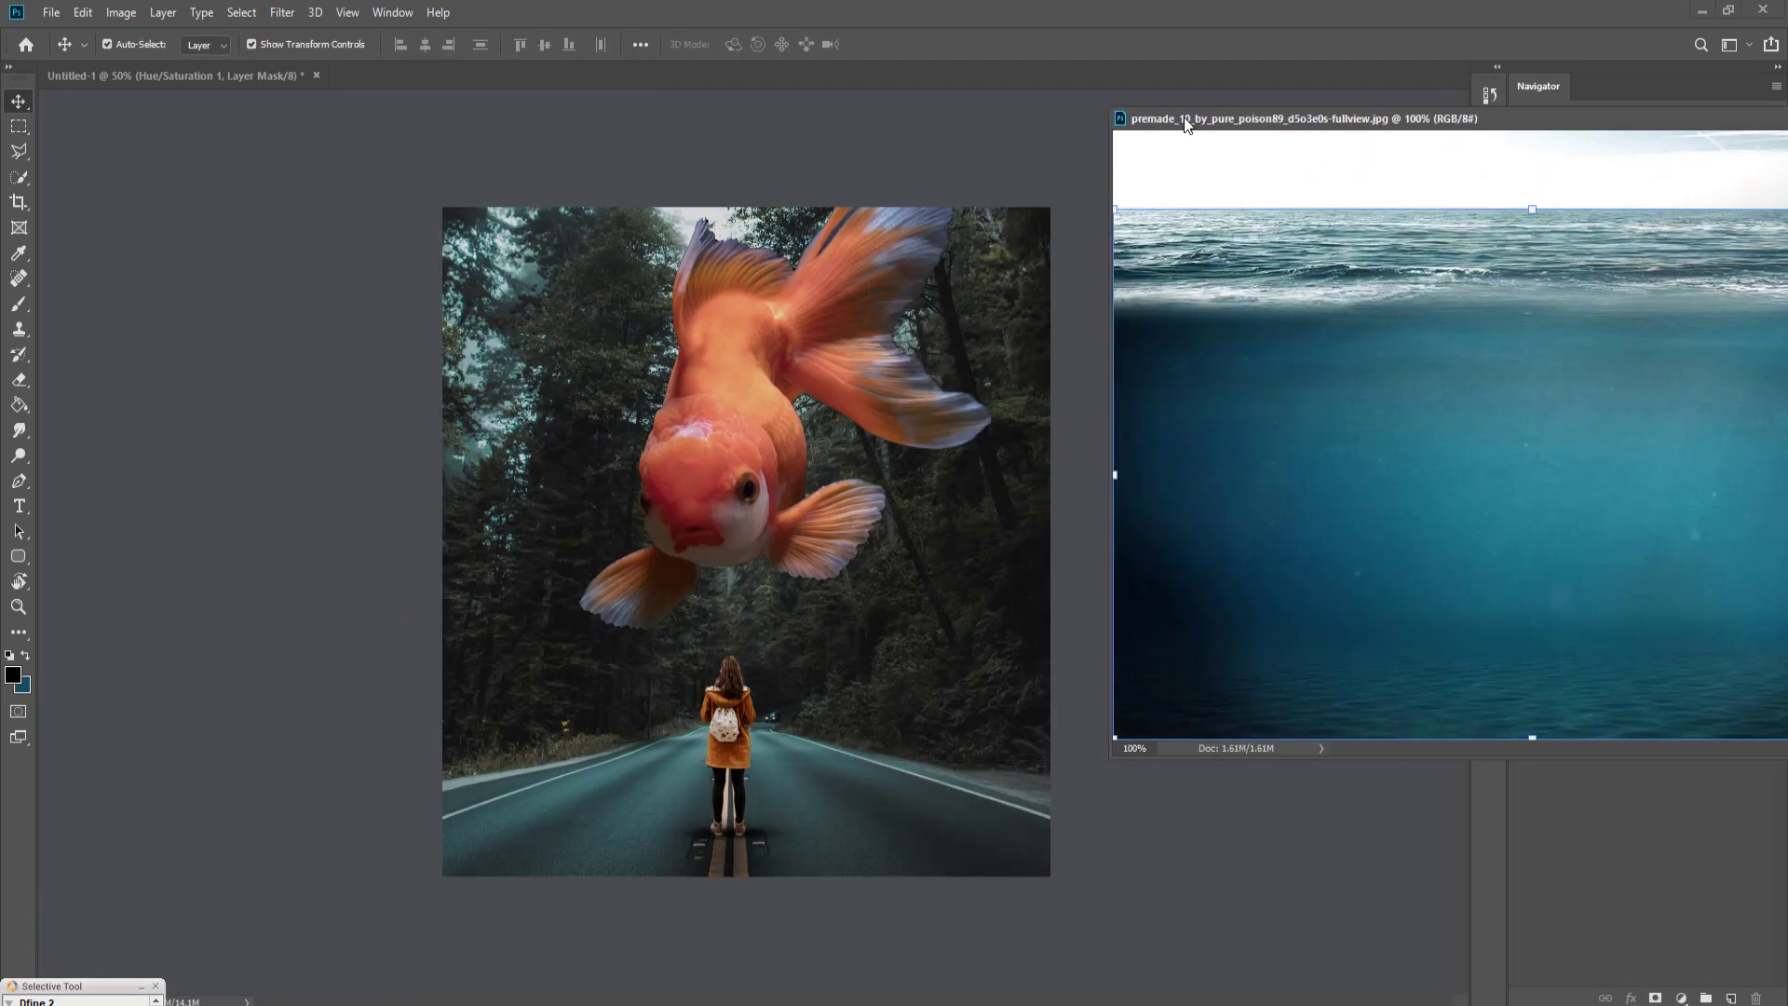
drag(1369, 386, 816, 294)
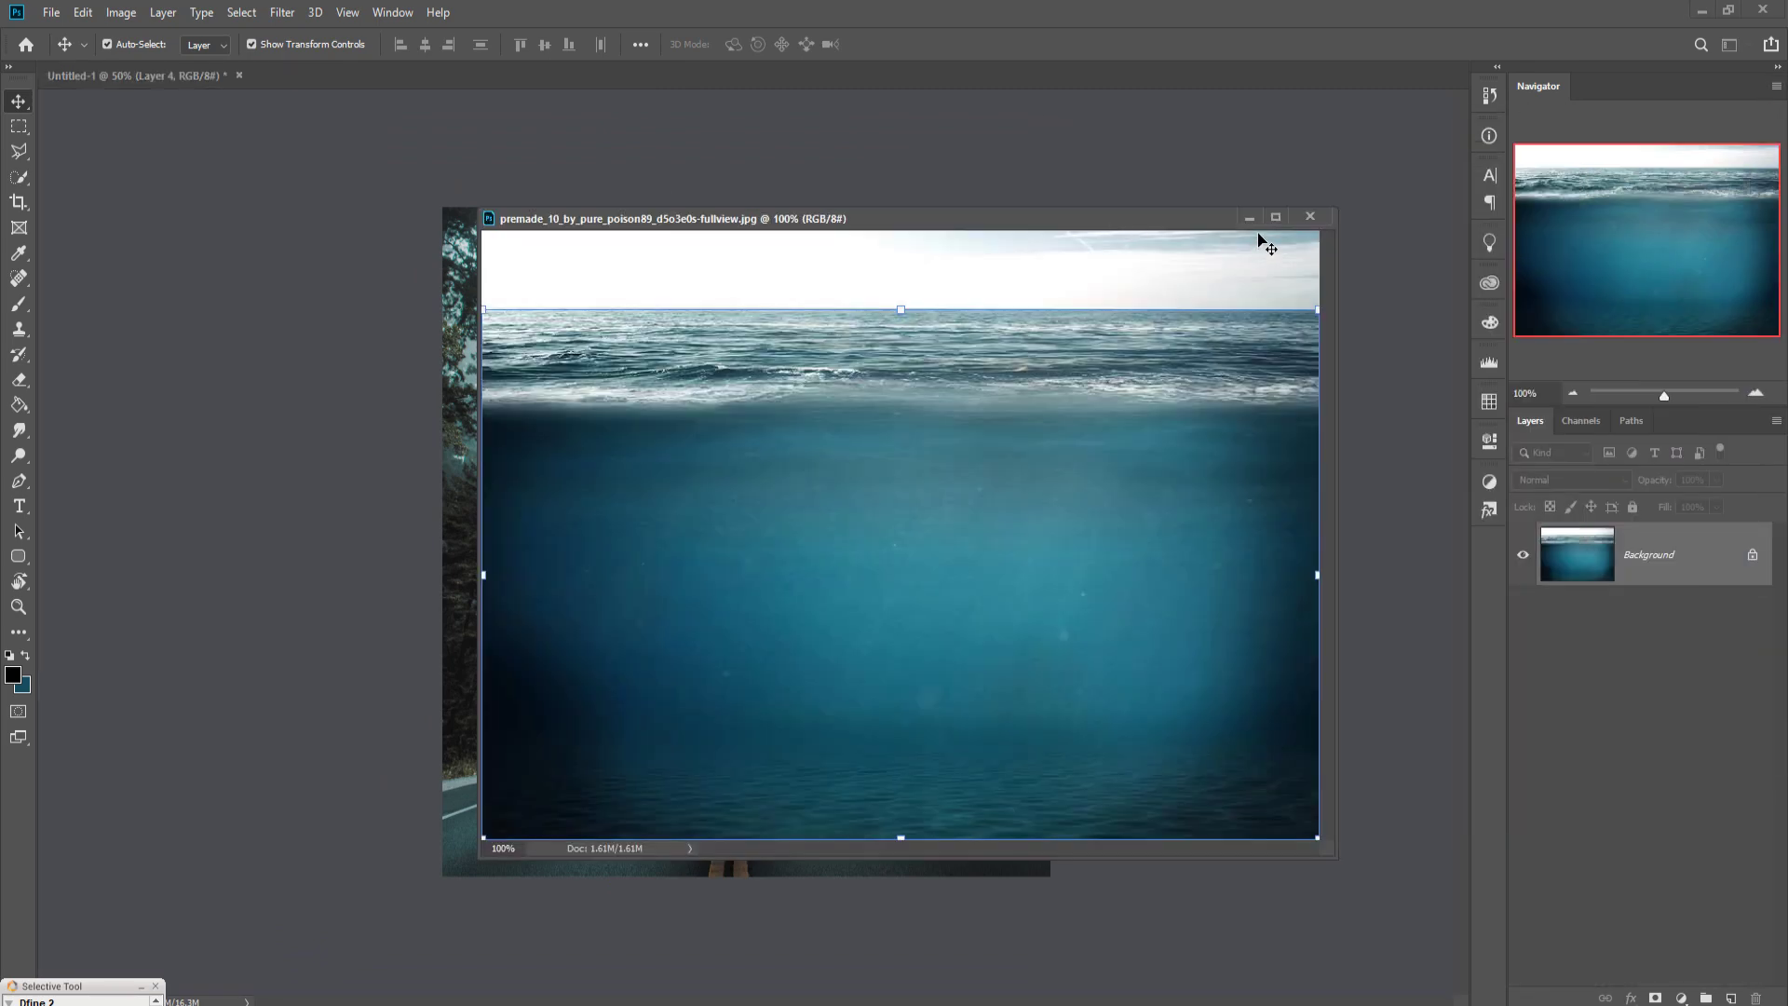
click(1255, 233)
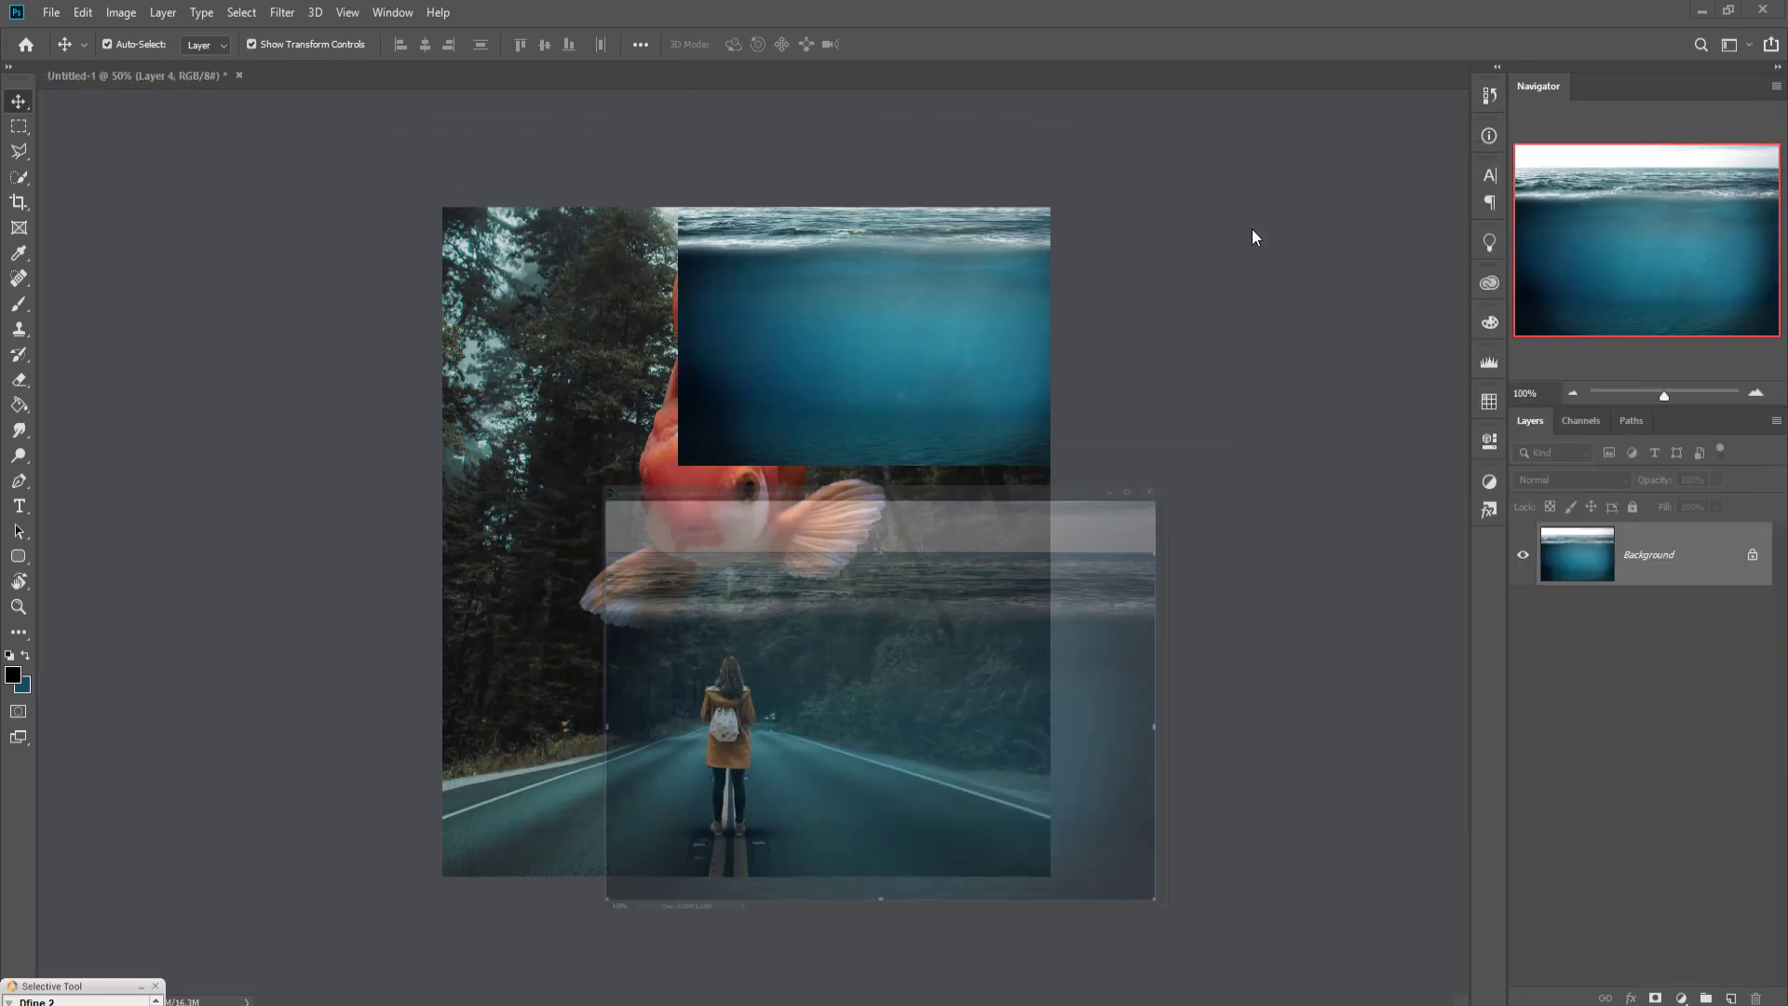
- Rotate the sea 180°, shift it left and enlarge it over the upper canvas
drag(1138, 207, 544, 574)
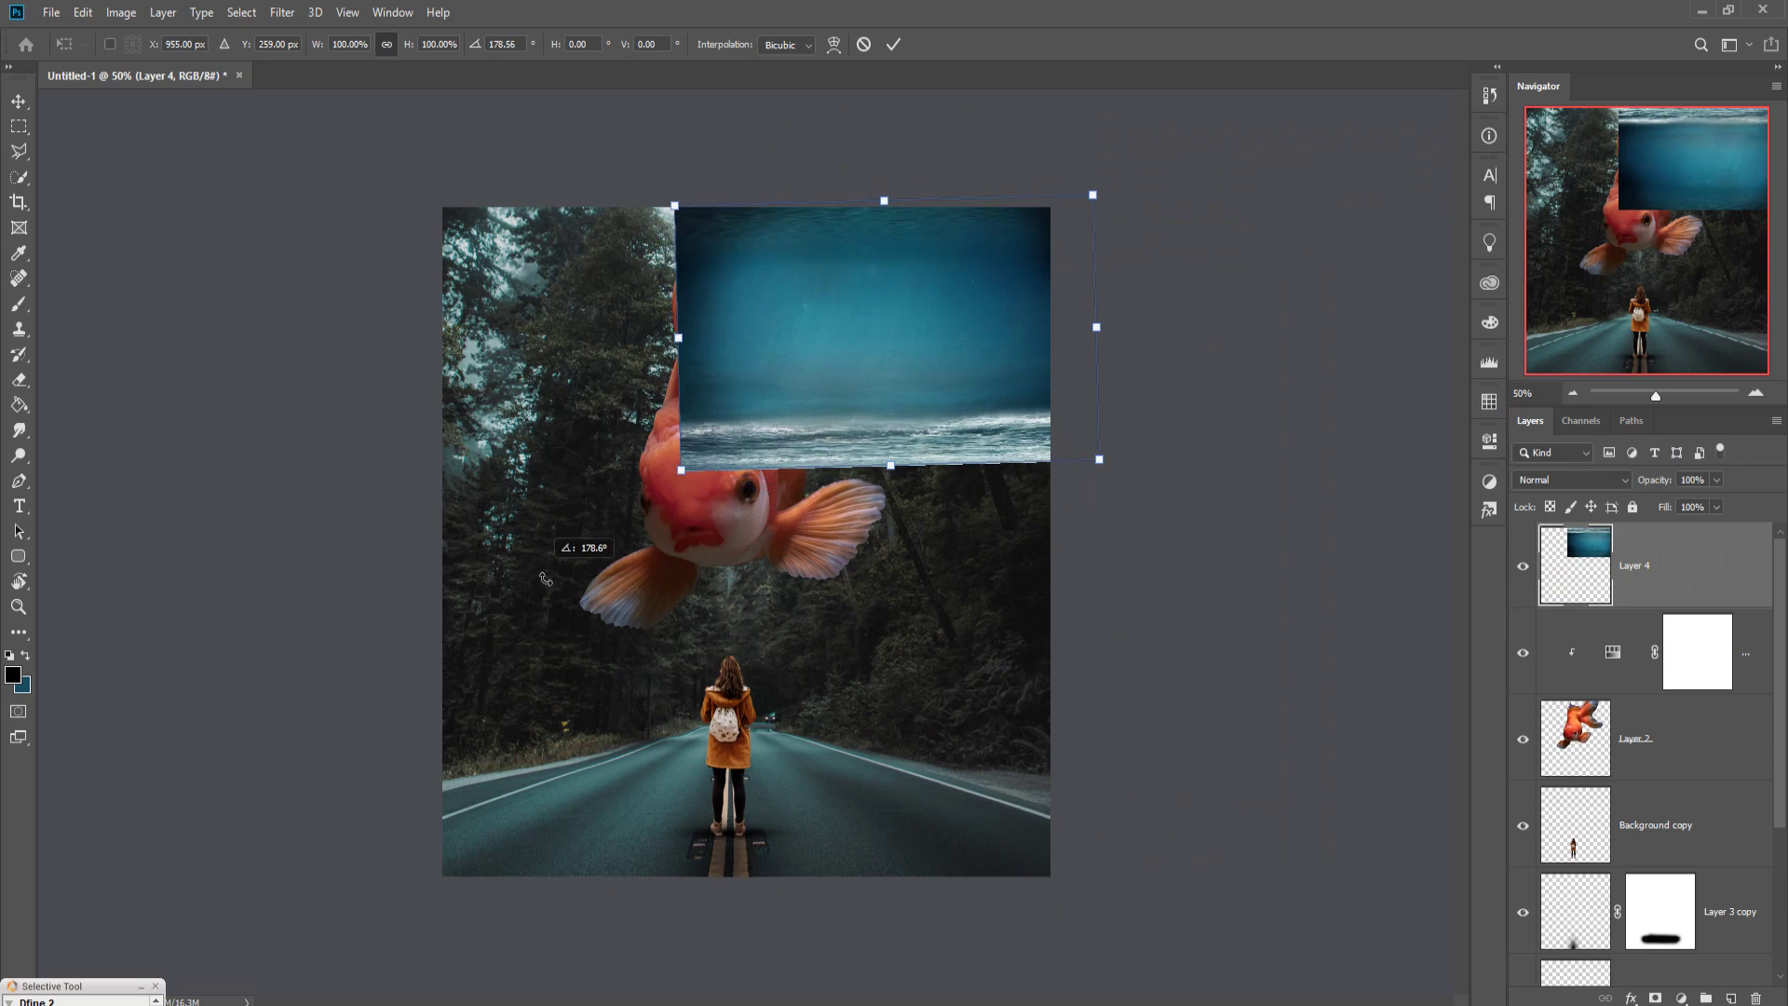
drag(941, 393, 774, 384)
mouse_move(723, 469)
mouse_down()
mouse_move(724, 631)
mouse_move(752, 561)
mouse_move(823, 518)
mouse_up()
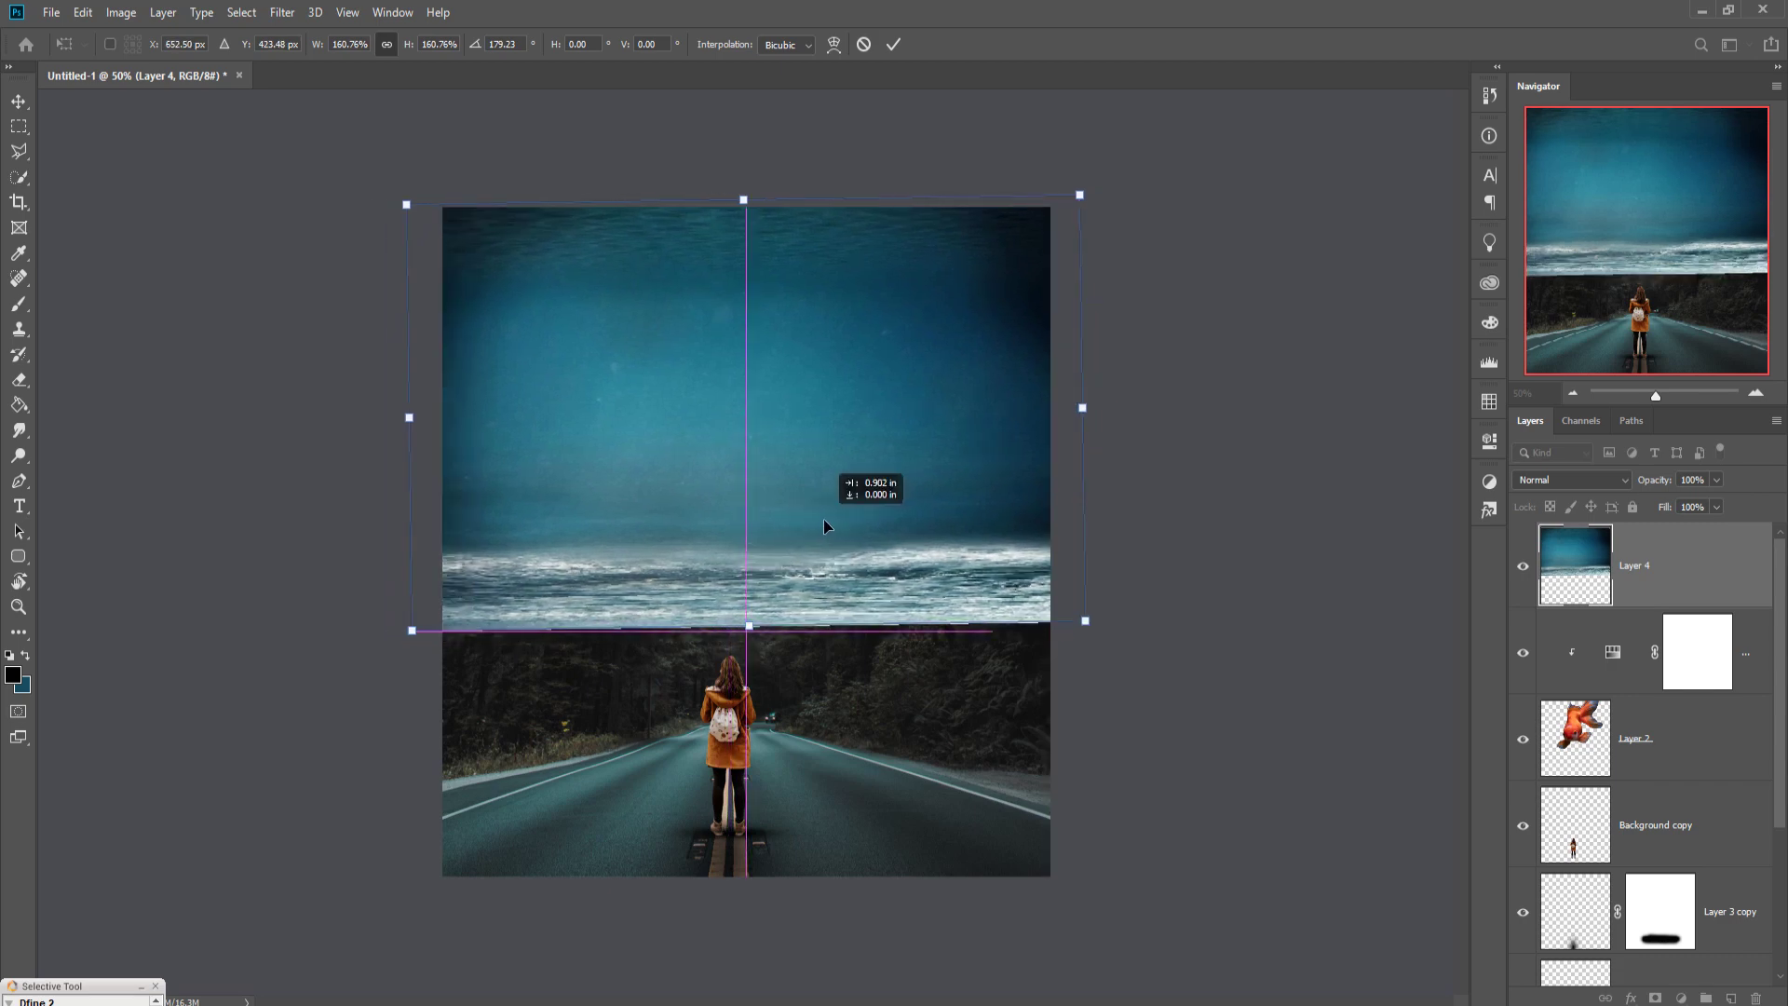
click(894, 45)
- Move the goldfish layer above the sea and stretch the sea lower toward the road
click(1685, 742)
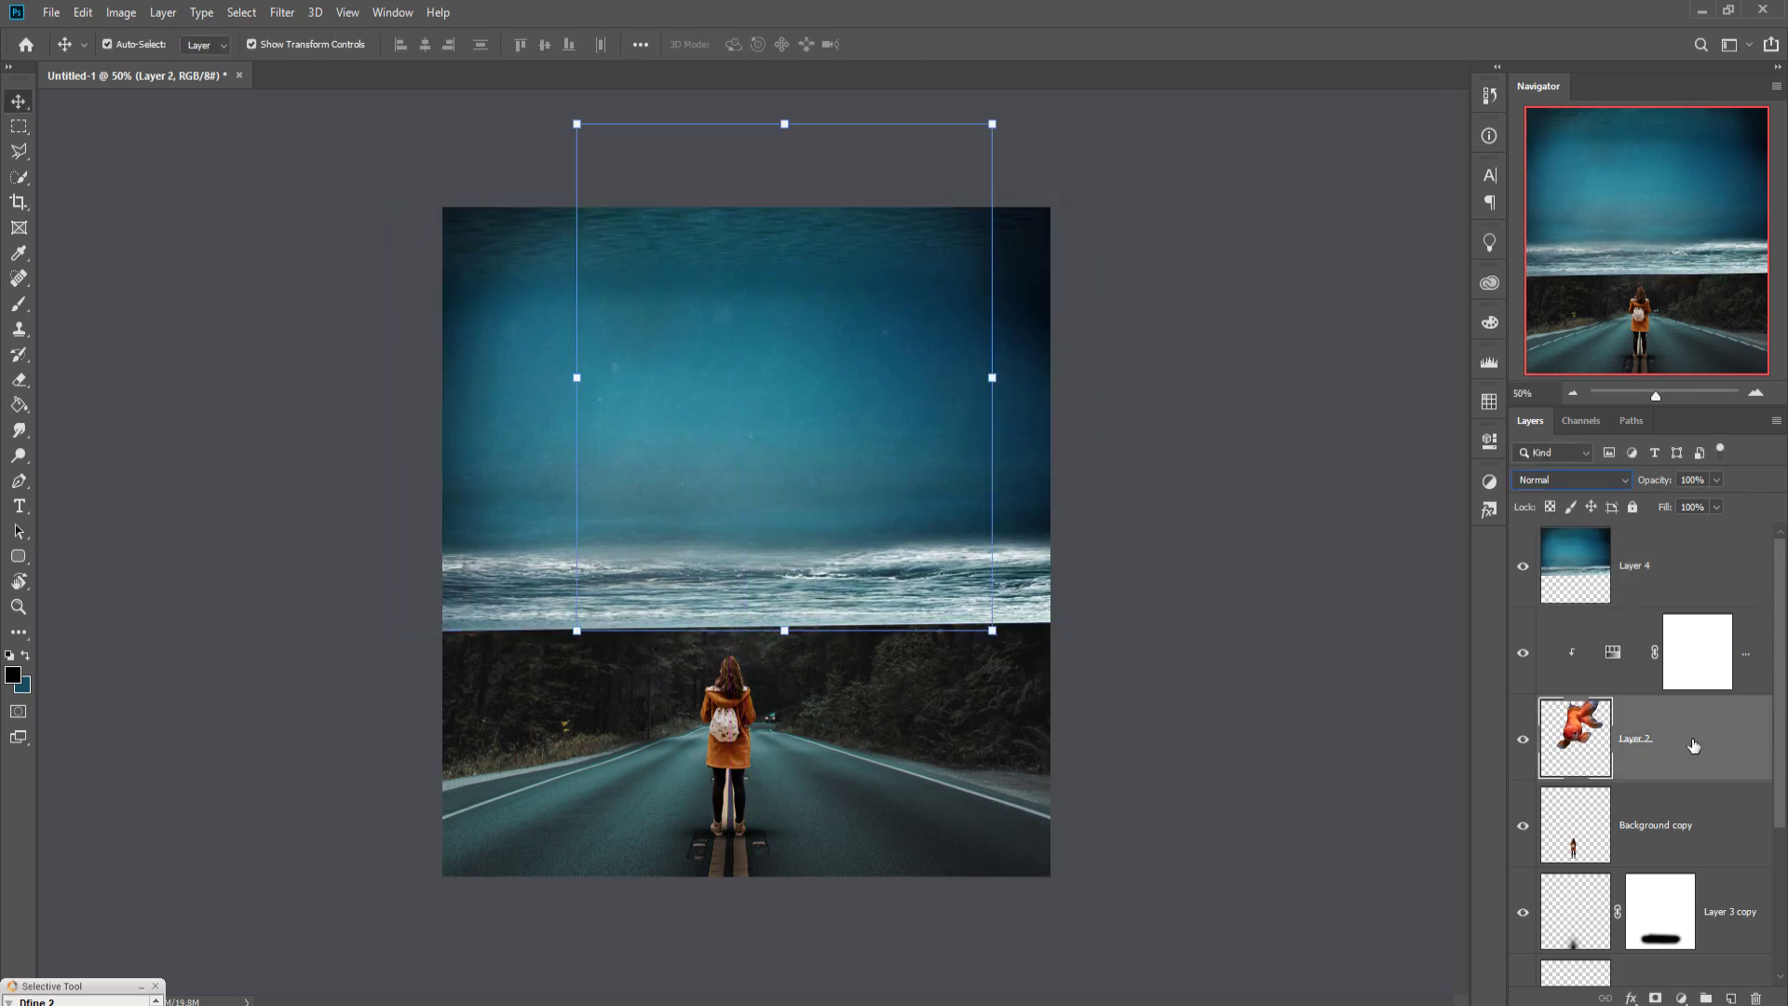
drag(1677, 747, 1676, 566)
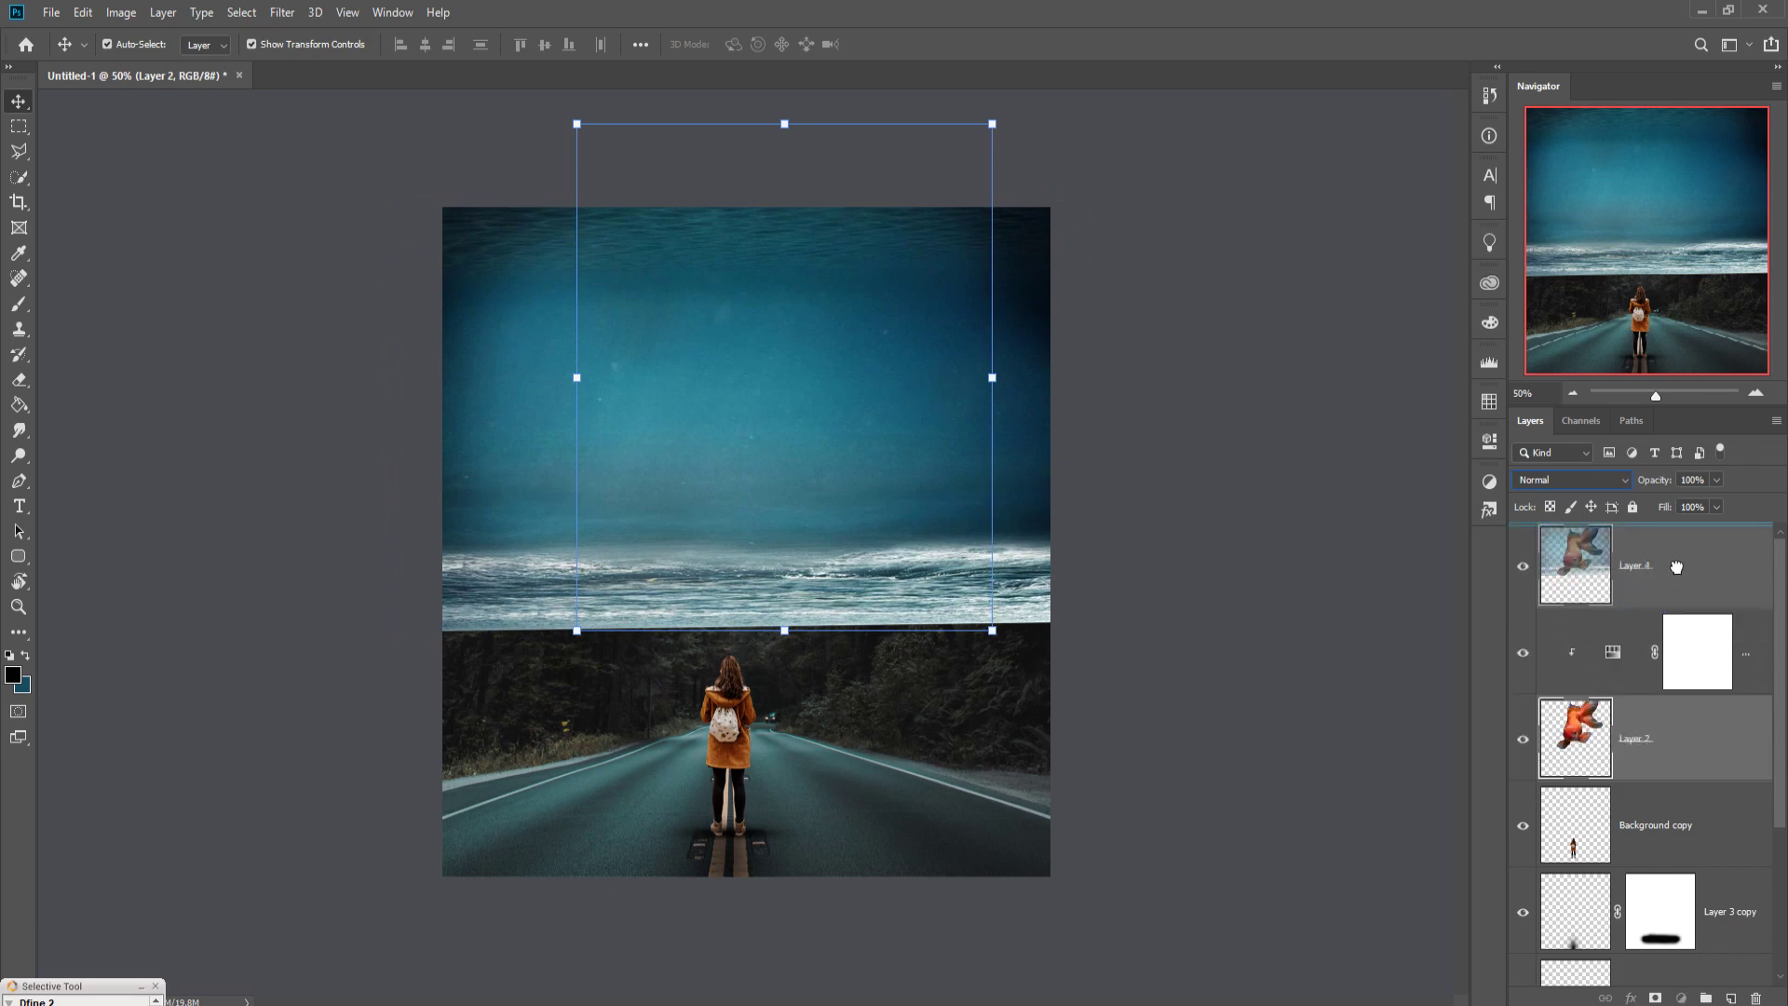
click(1667, 652)
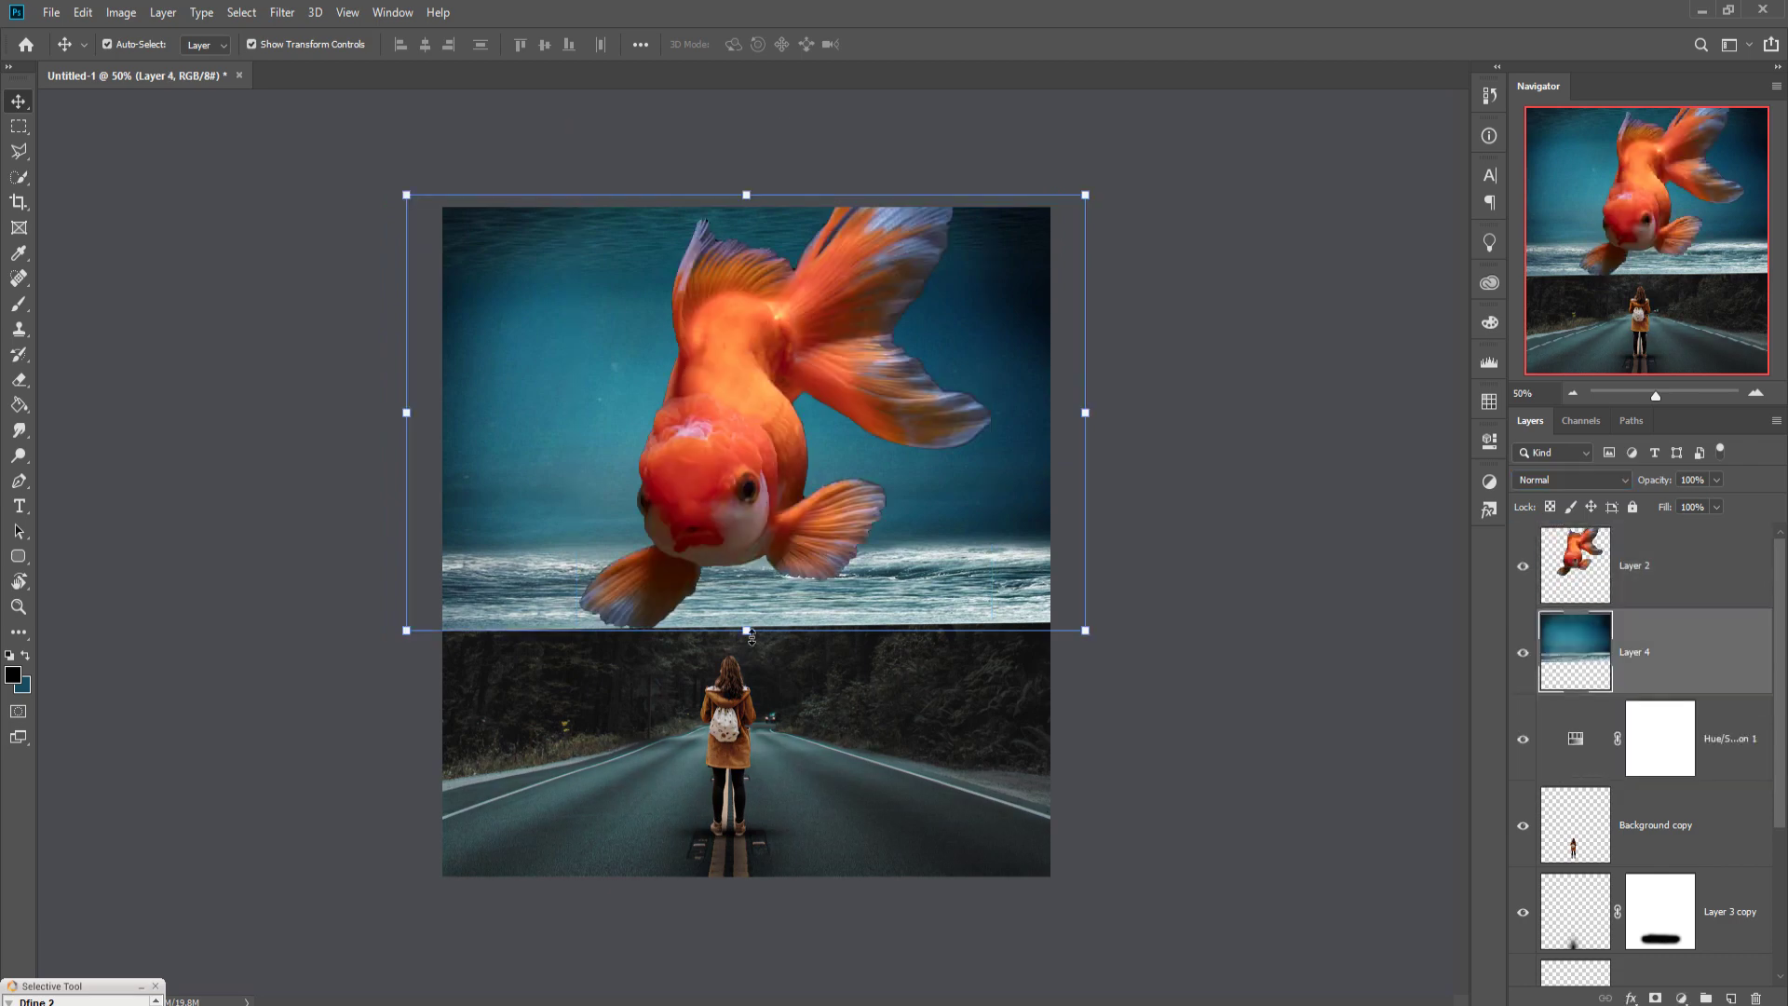
drag(750, 635, 746, 678)
drag(745, 682, 745, 678)
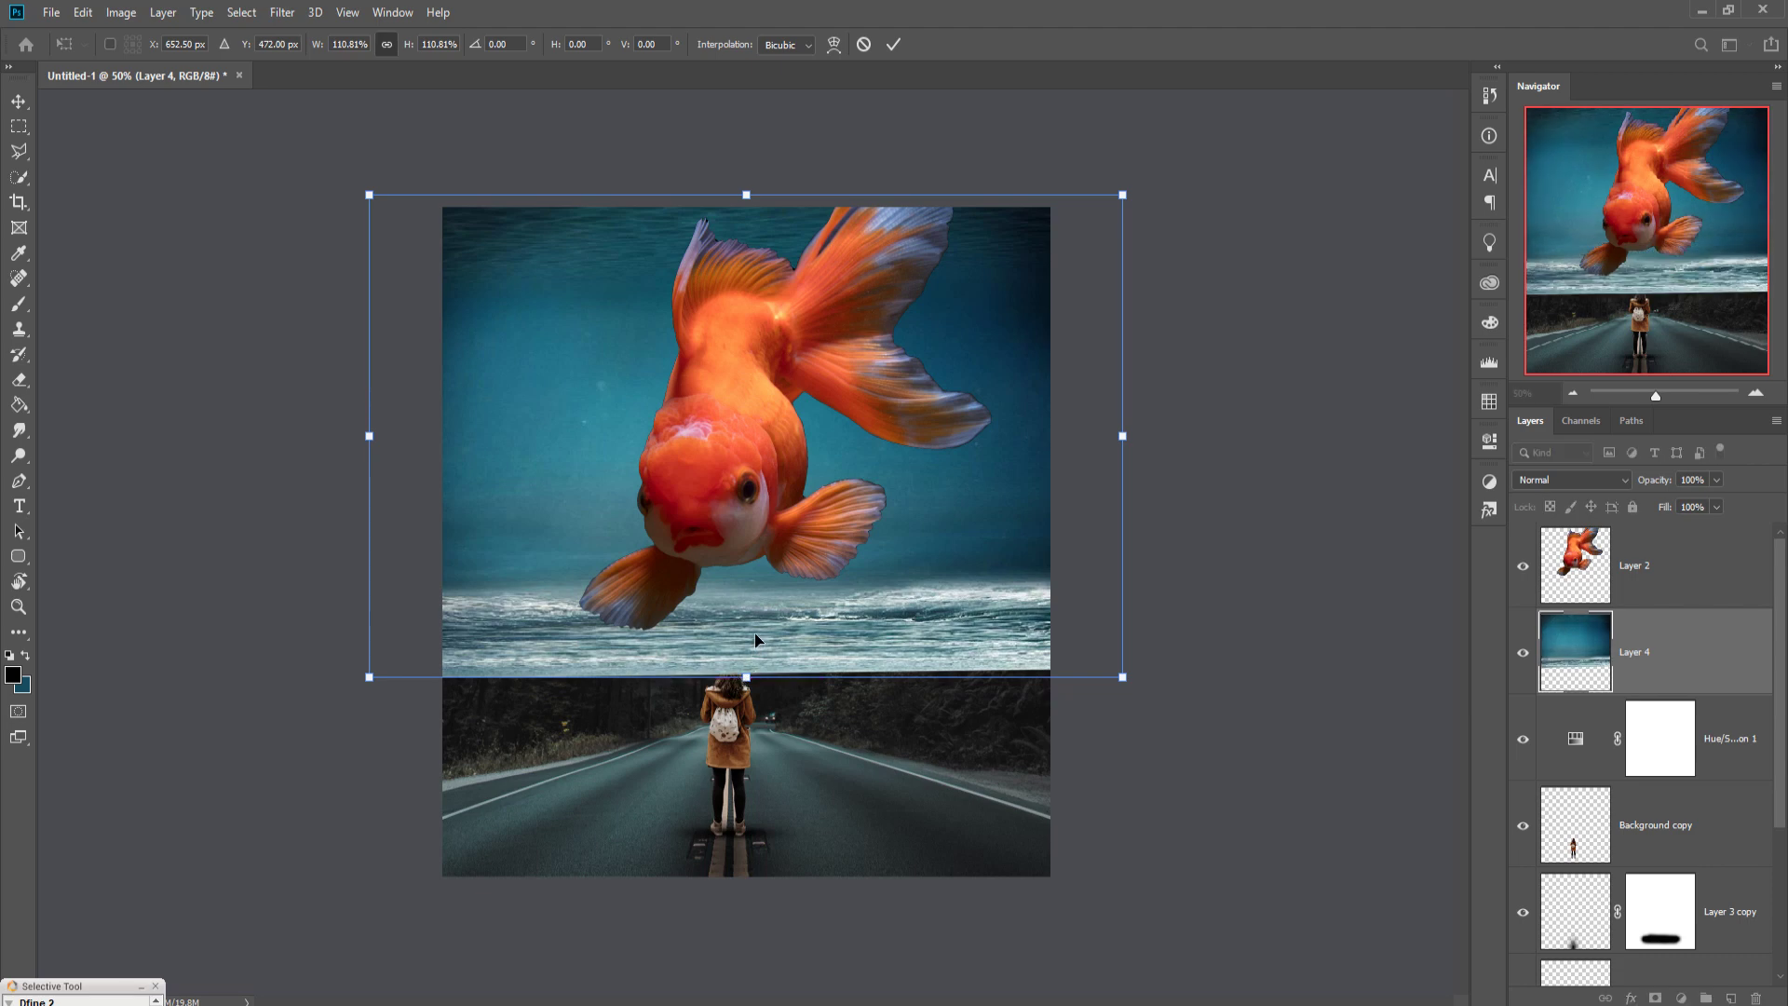
click(893, 43)
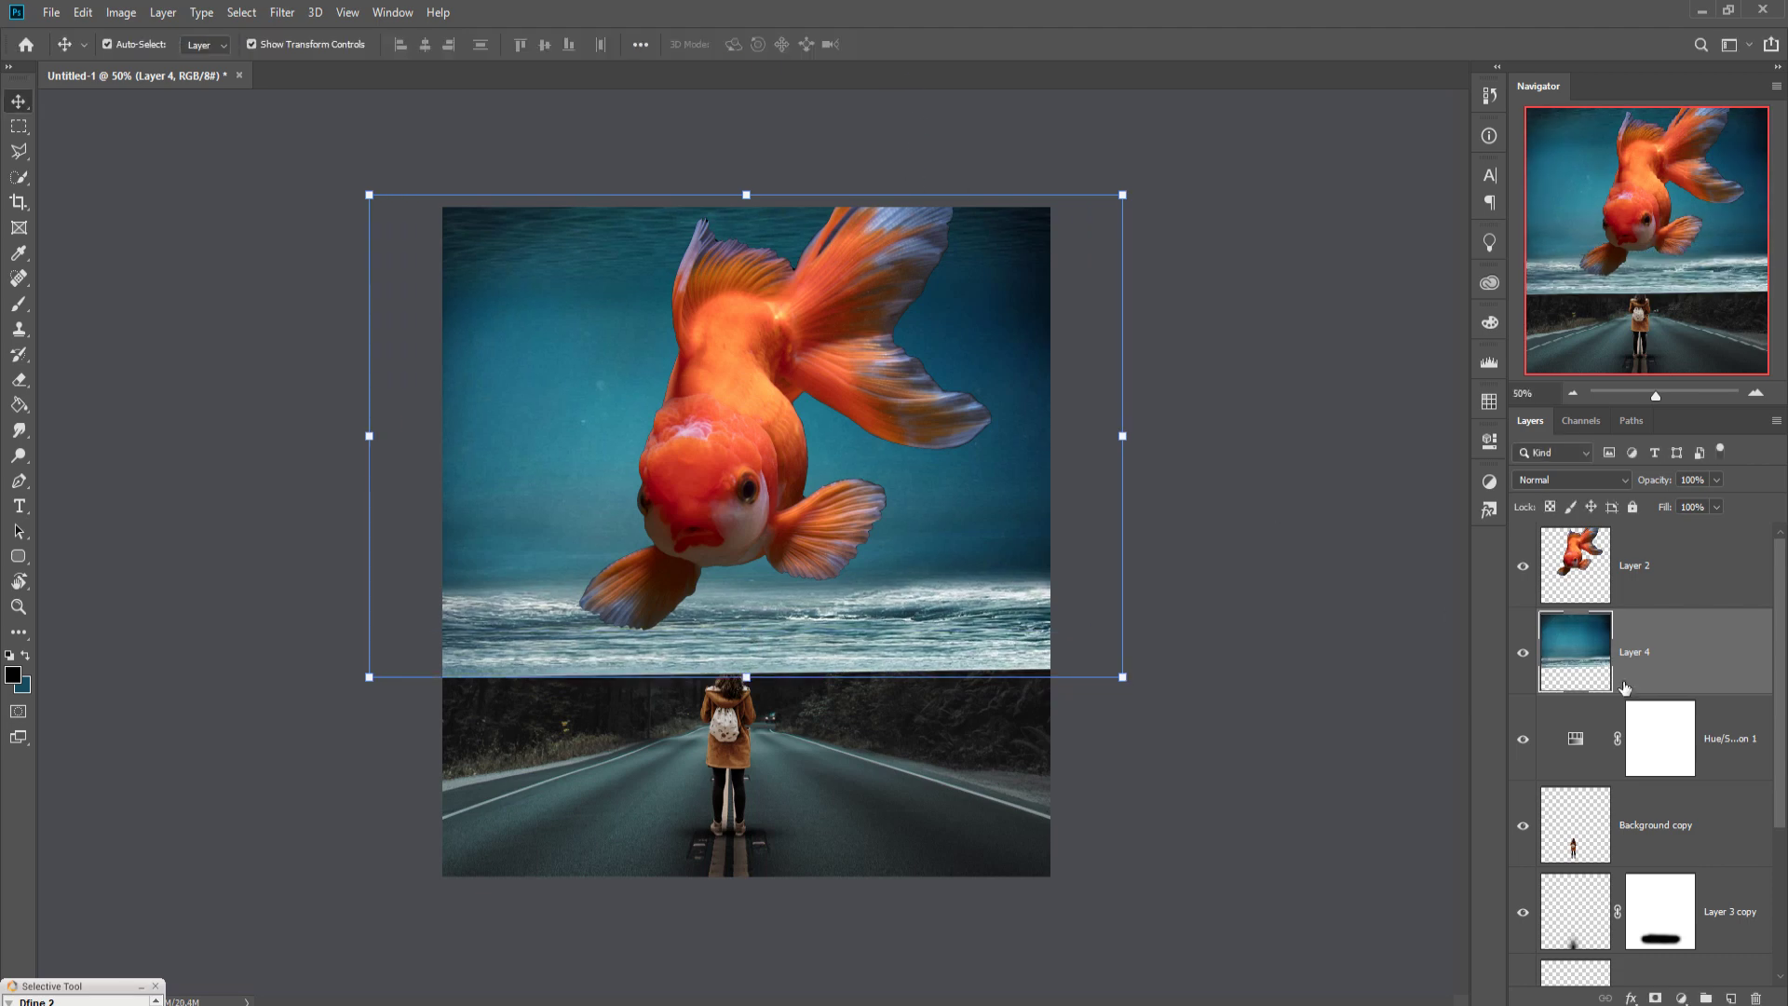
- Mask the sea layer and paint its bottom edge away into the forest treeline
click(1655, 997)
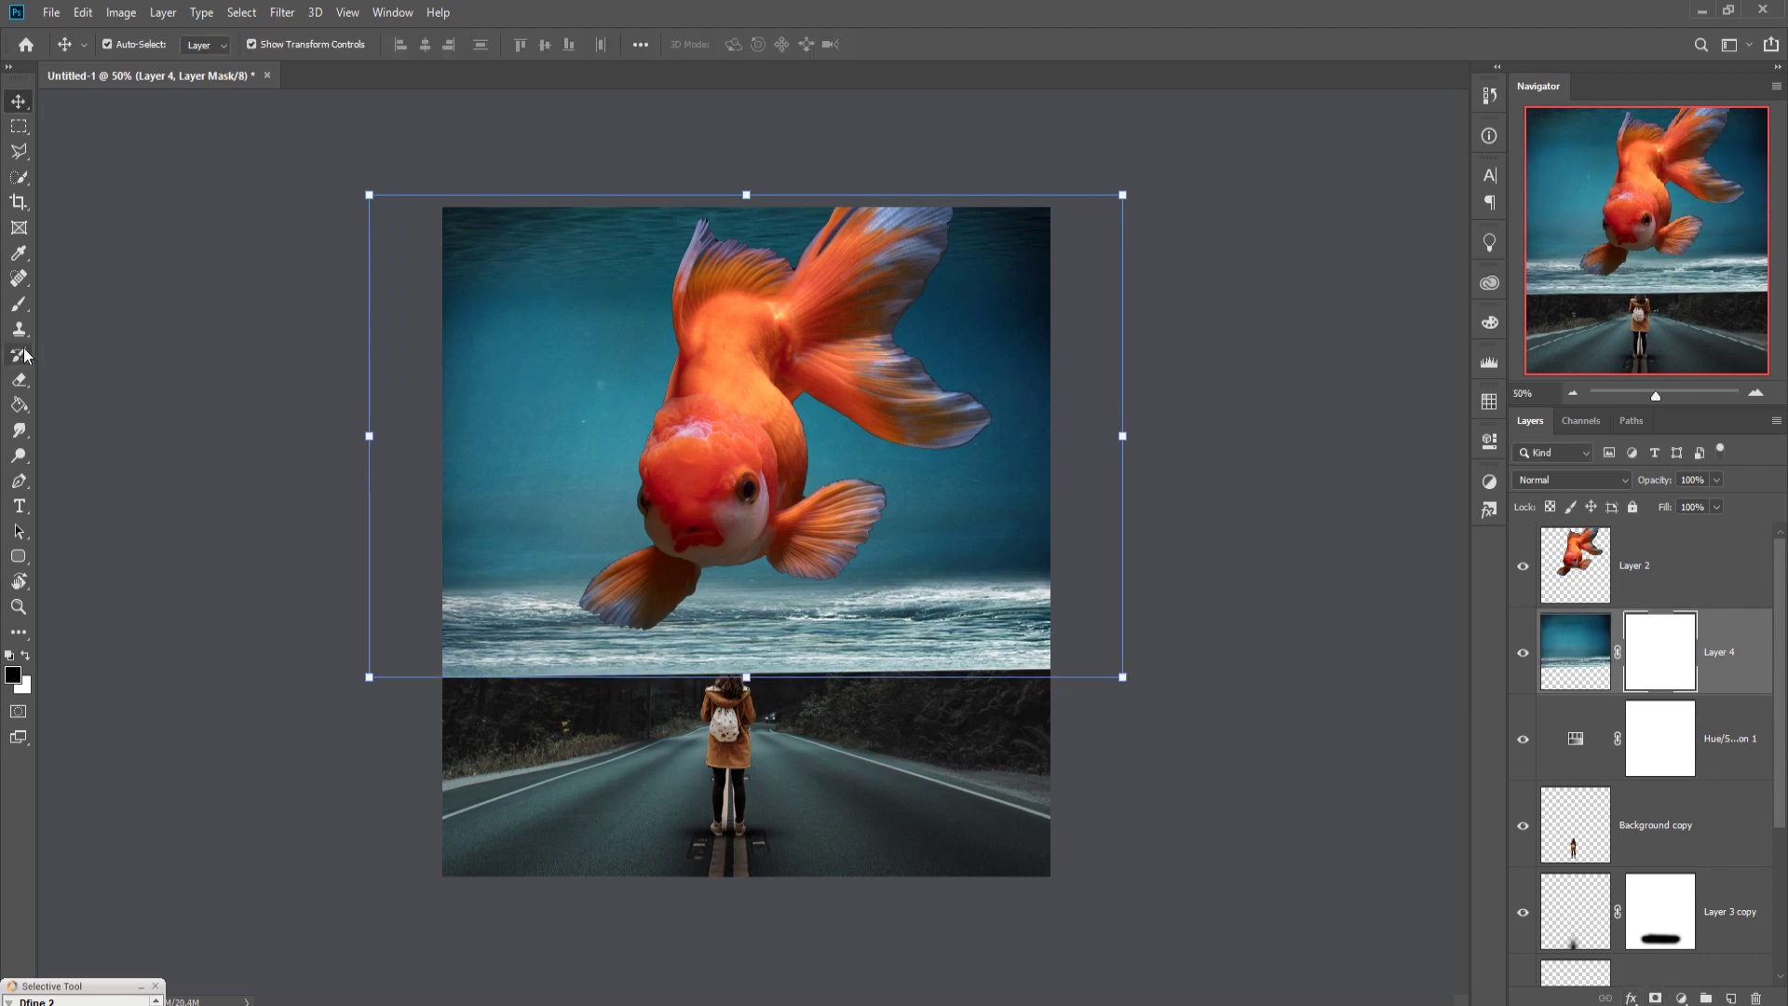
click(18, 307)
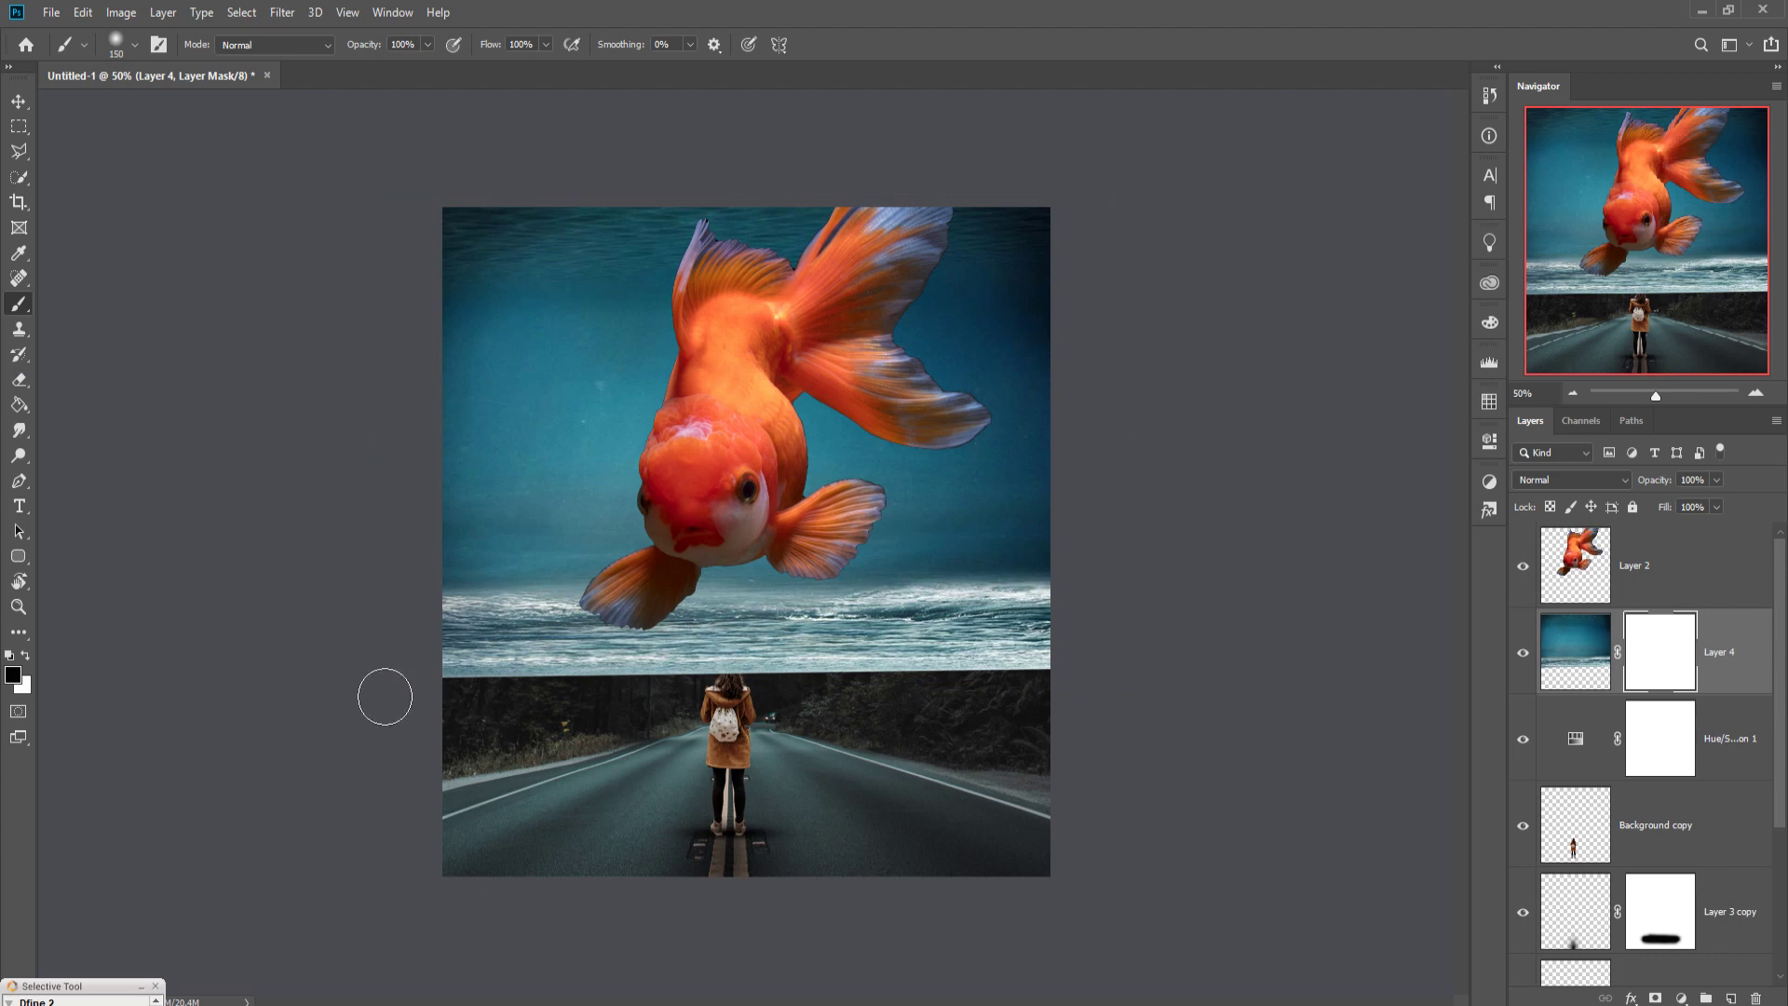
mouse_move(479, 698)
mouse_down()
mouse_move(1181, 698)
mouse_move(465, 697)
mouse_move(1145, 674)
mouse_move(427, 686)
mouse_up()
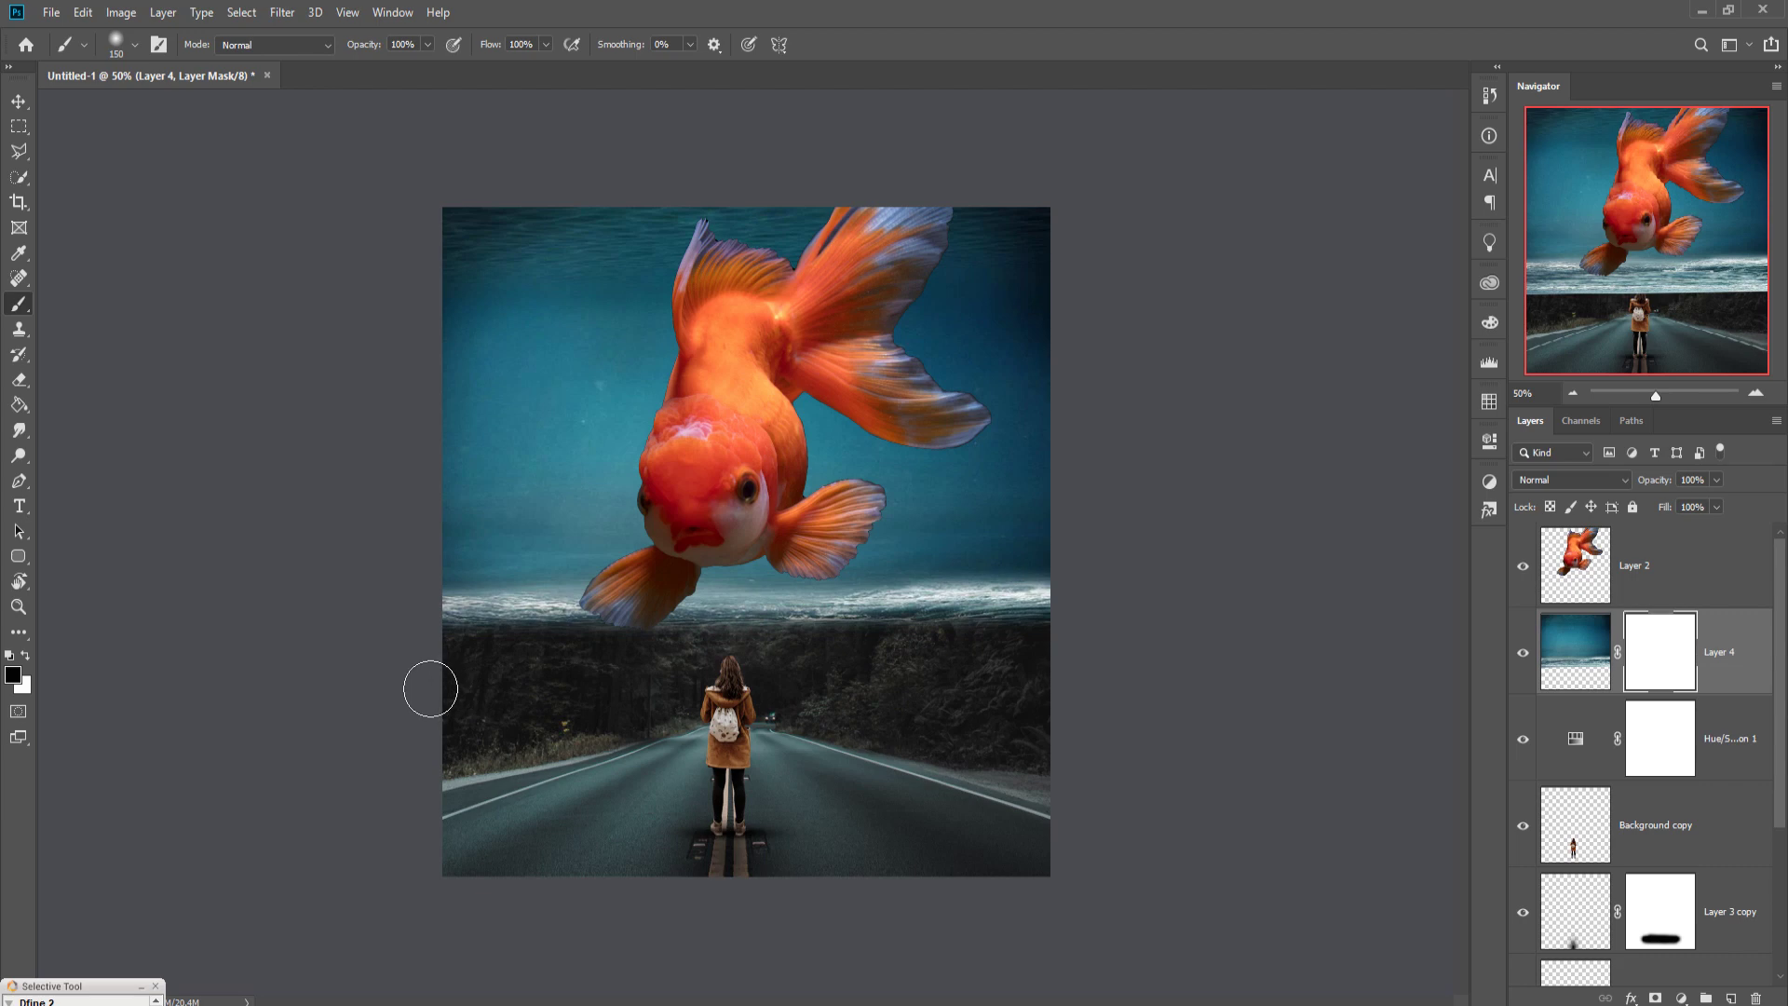
click(19, 100)
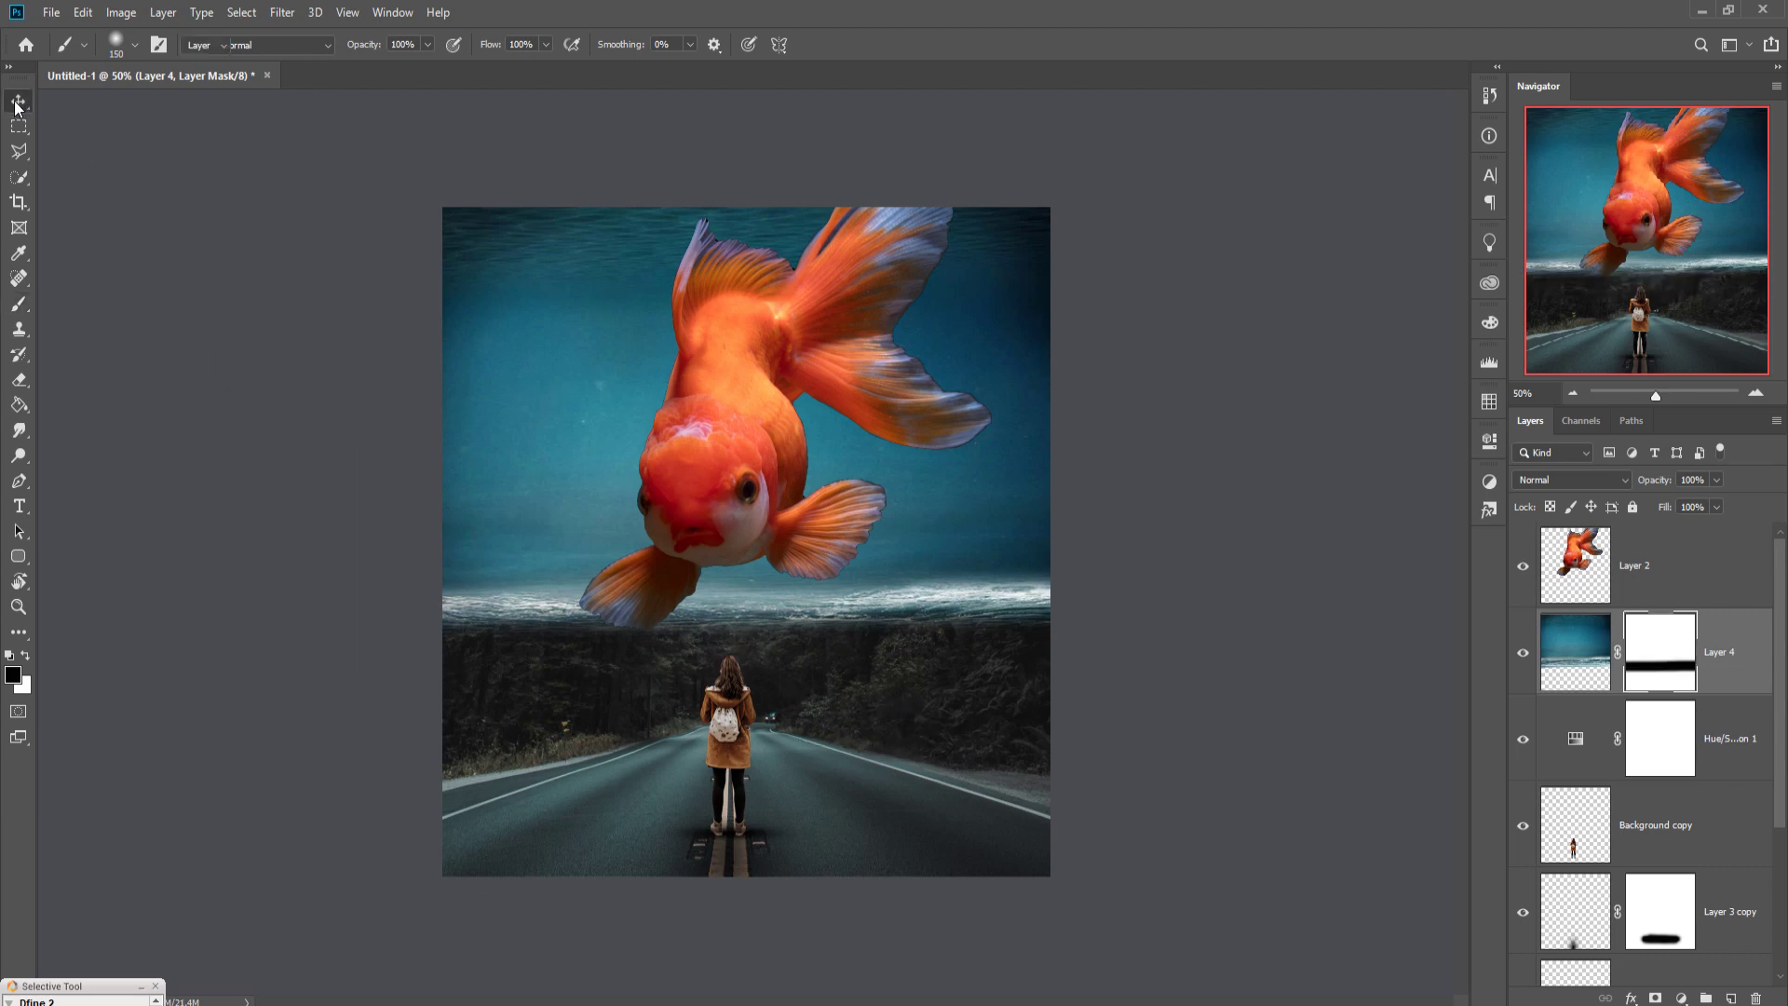
click(1723, 566)
- Duplicate the sea layer, place the copy above the goldfish and lower its opacity
click(1724, 639)
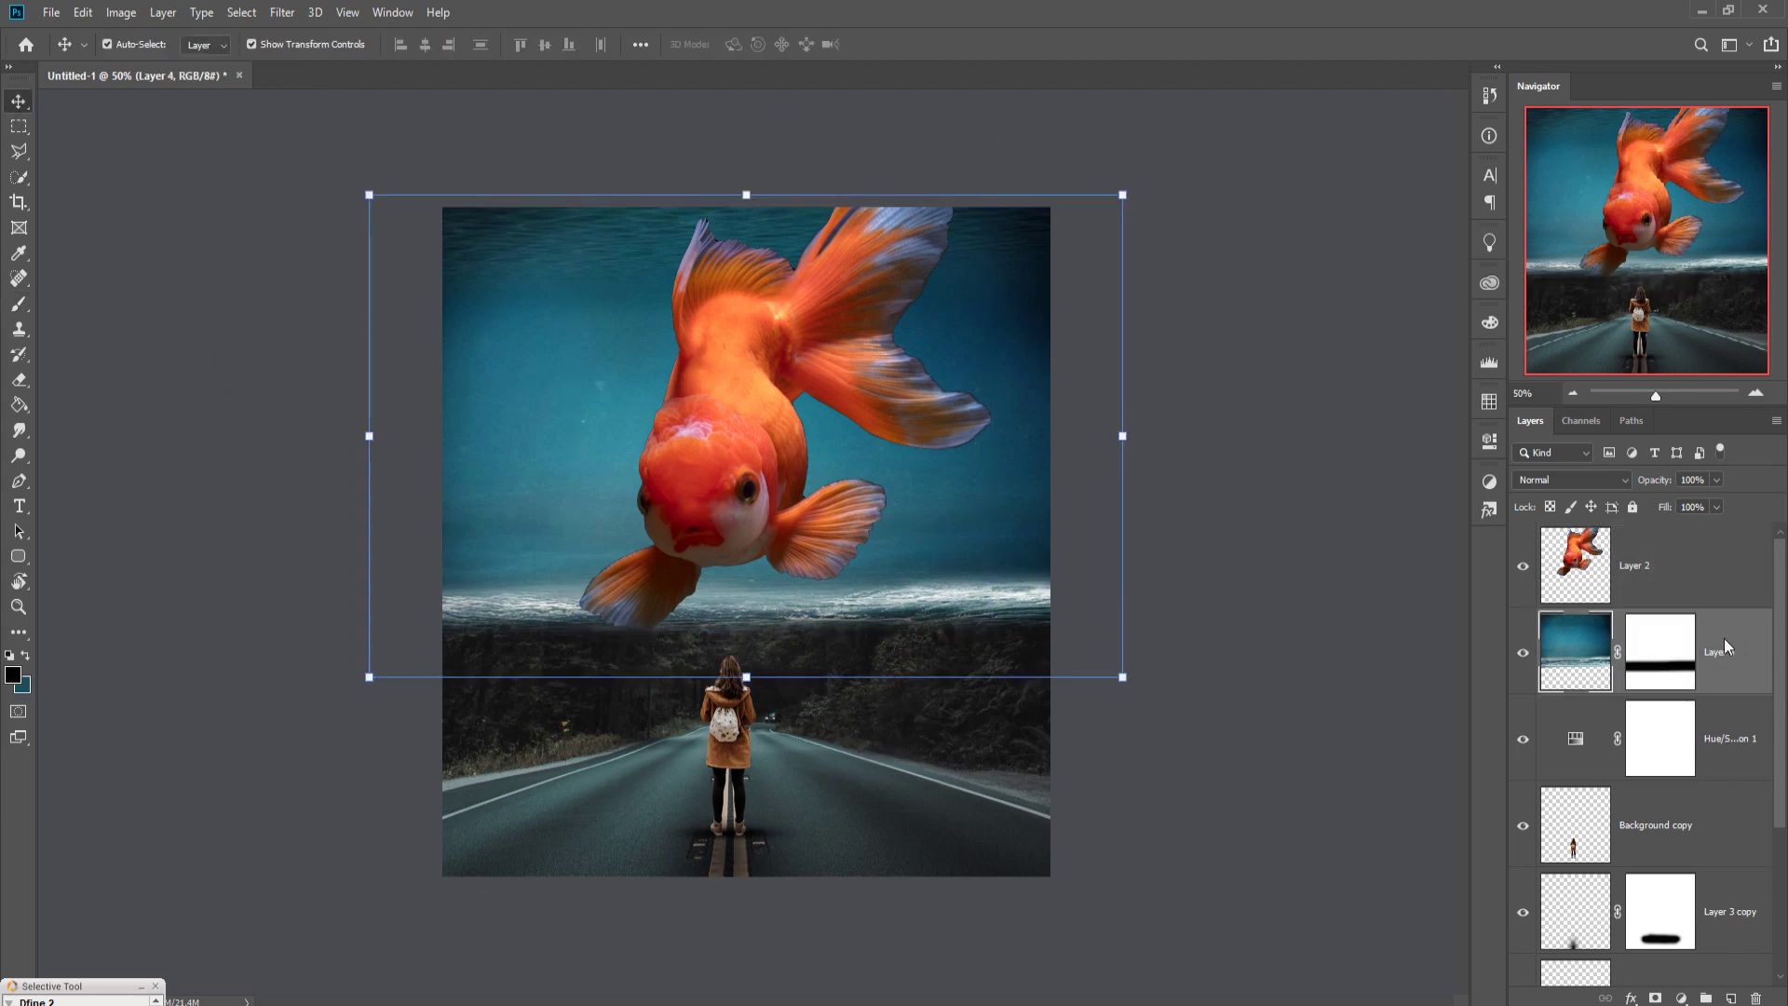
right_click(1724, 638)
click(1527, 293)
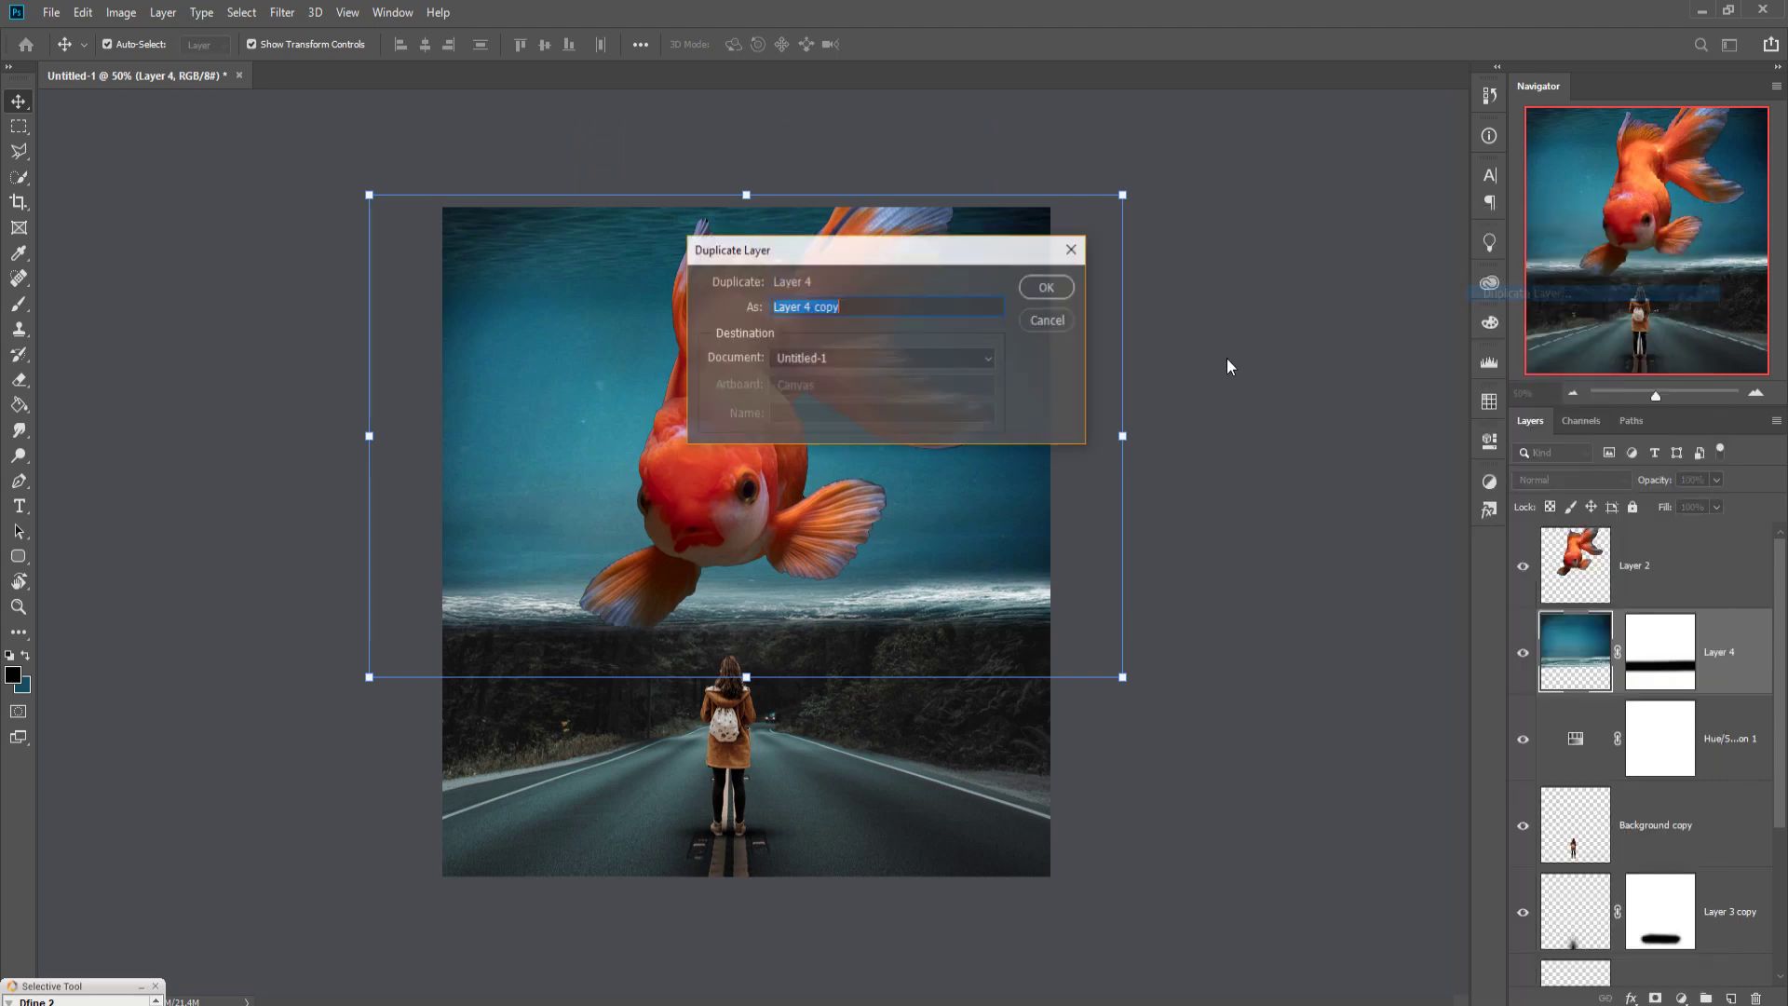
click(1047, 288)
mouse_move(1741, 661)
mouse_down()
mouse_move(1732, 533)
mouse_move(1662, 509)
mouse_up()
click(1716, 479)
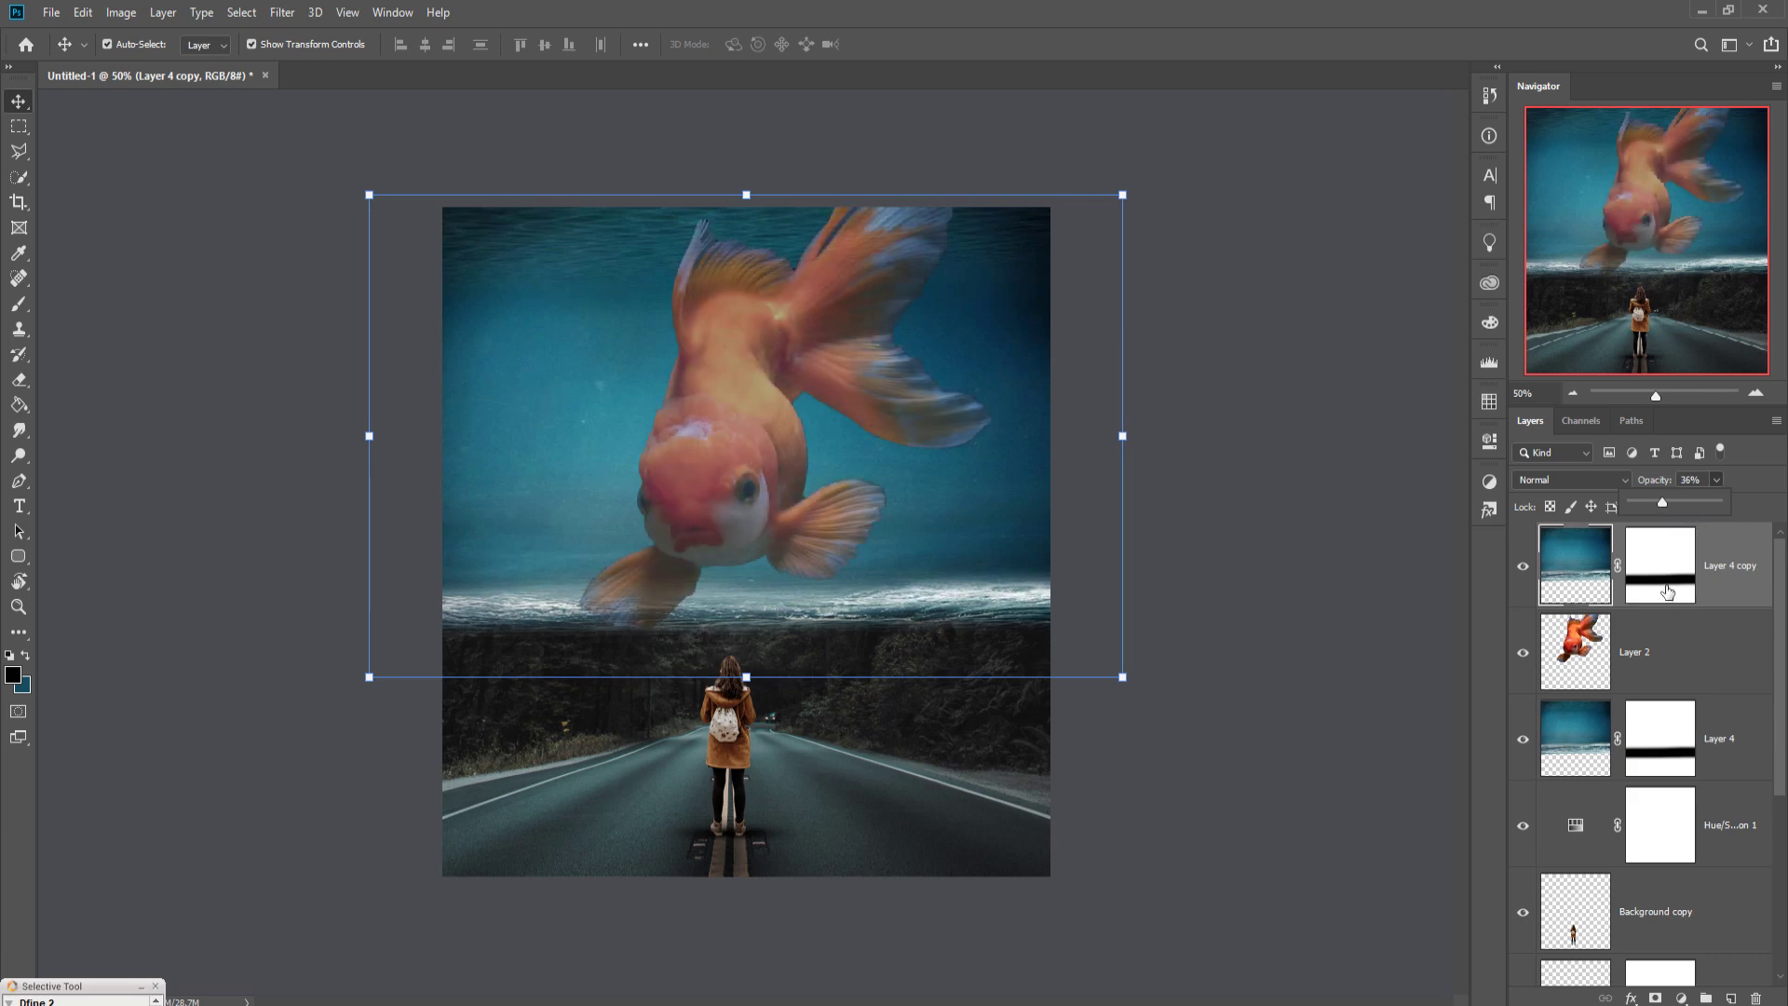
- Fade the original sea layer to about 53% opacity so the forest shows through
click(1574, 740)
click(1717, 479)
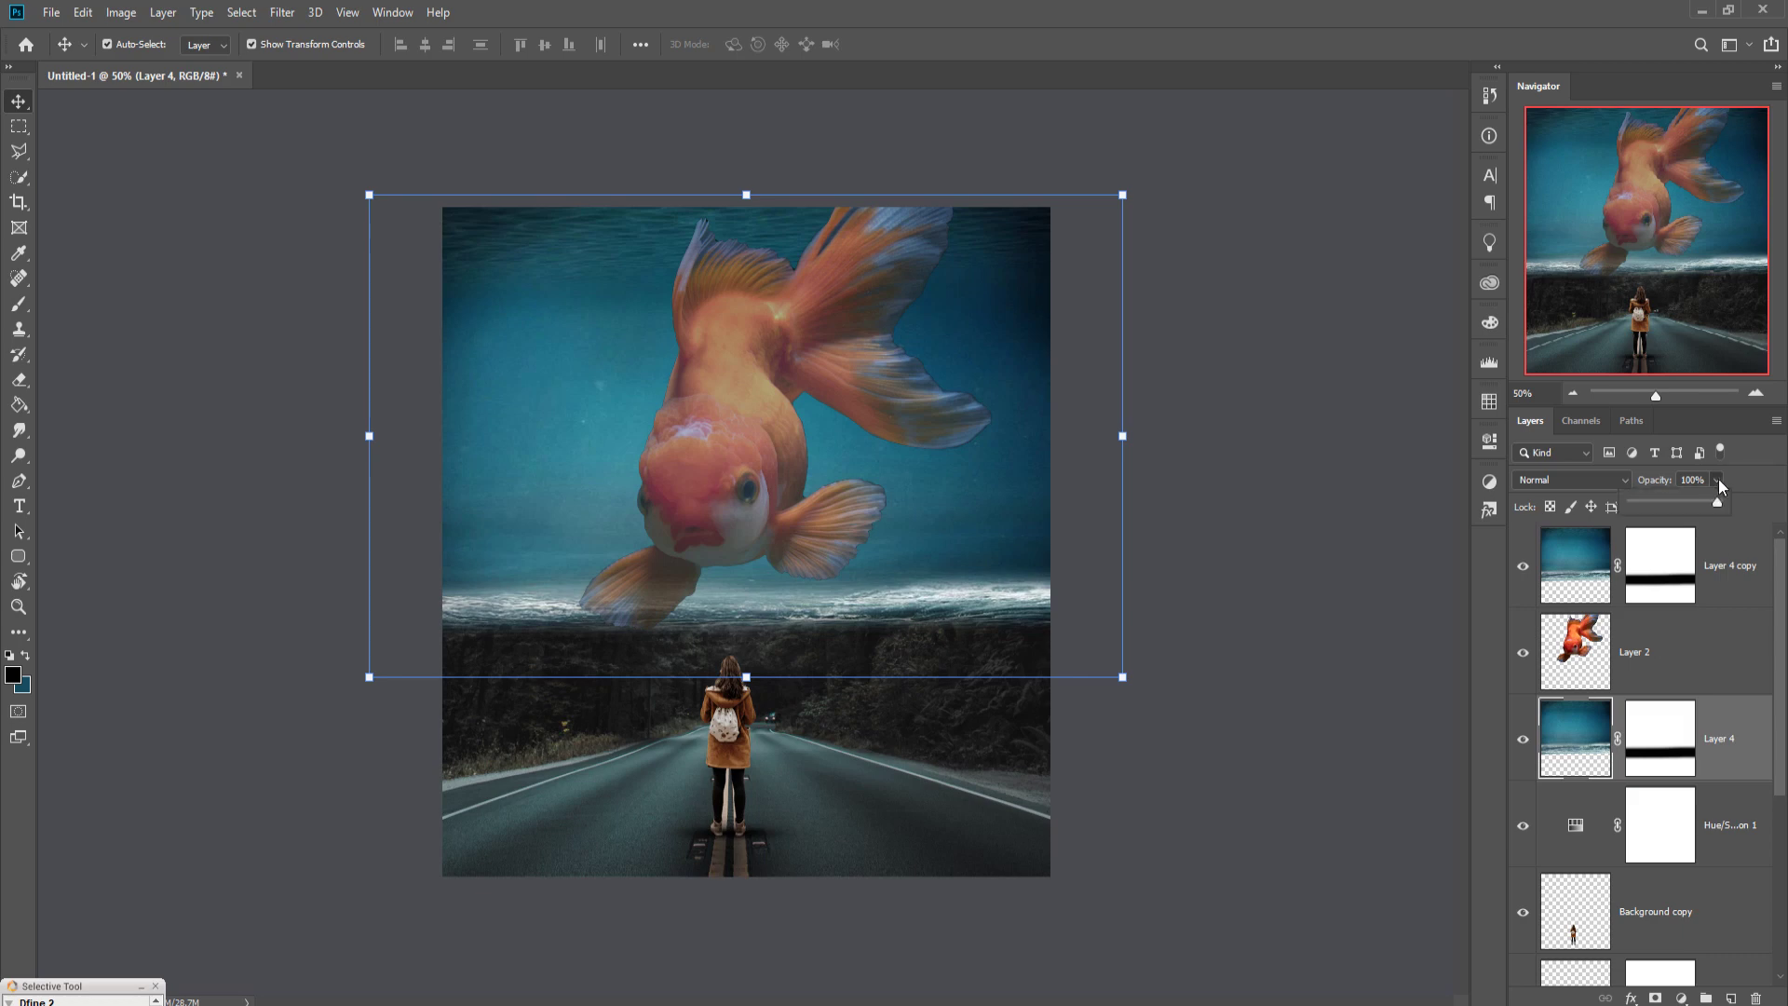
drag(1717, 497, 1683, 503)
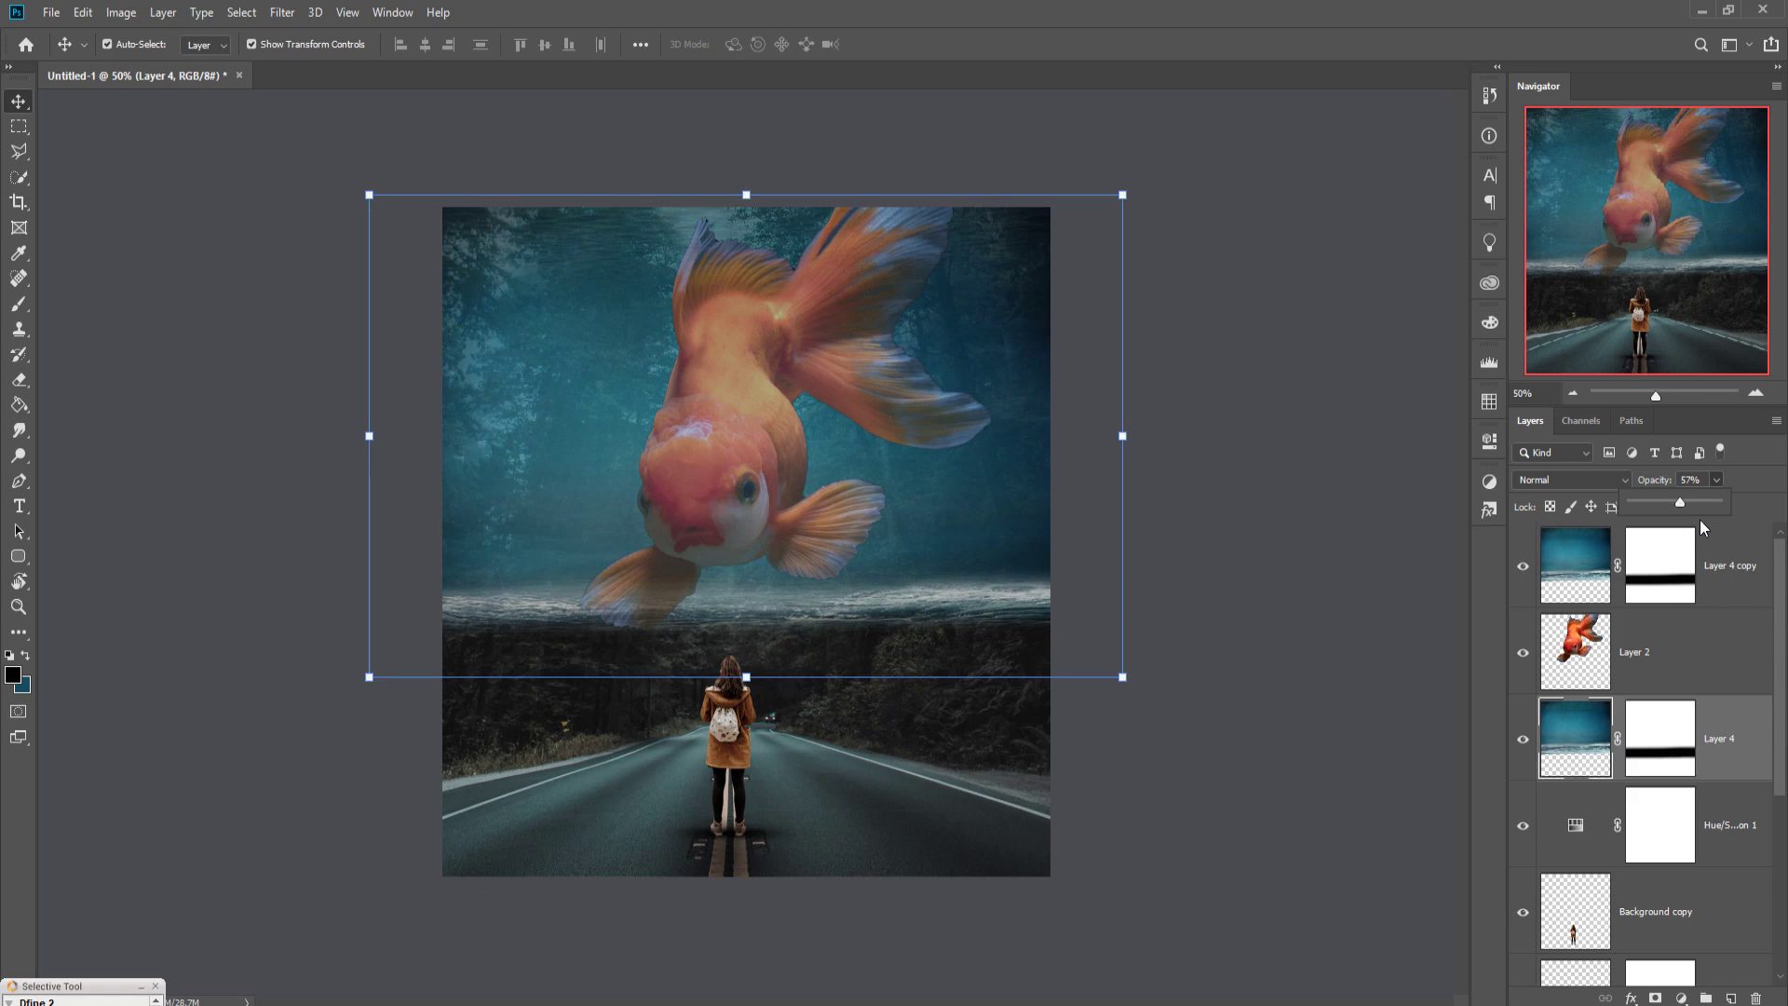
drag(1682, 504, 1679, 504)
drag(1678, 501, 1677, 501)
key(alt+bracketright)
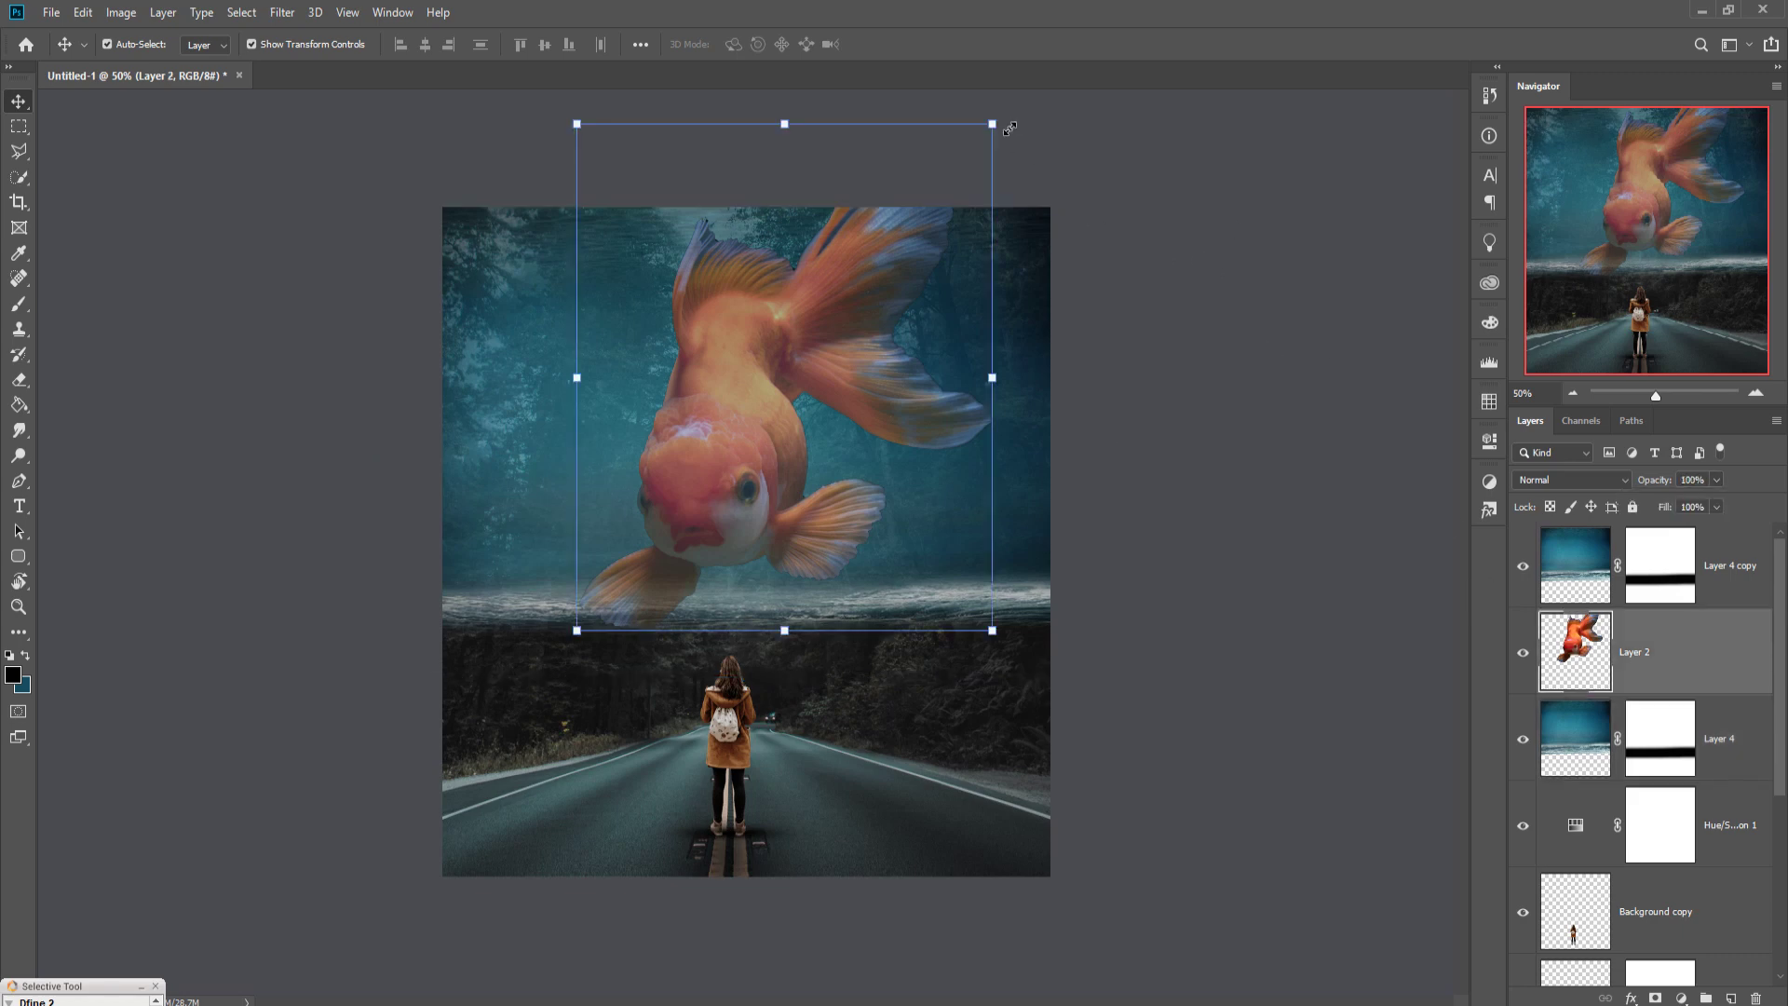
mouse_move(1004, 132)
mouse_down()
mouse_move(943, 208)
mouse_move(959, 175)
mouse_move(945, 186)
mouse_move(974, 198)
mouse_up()
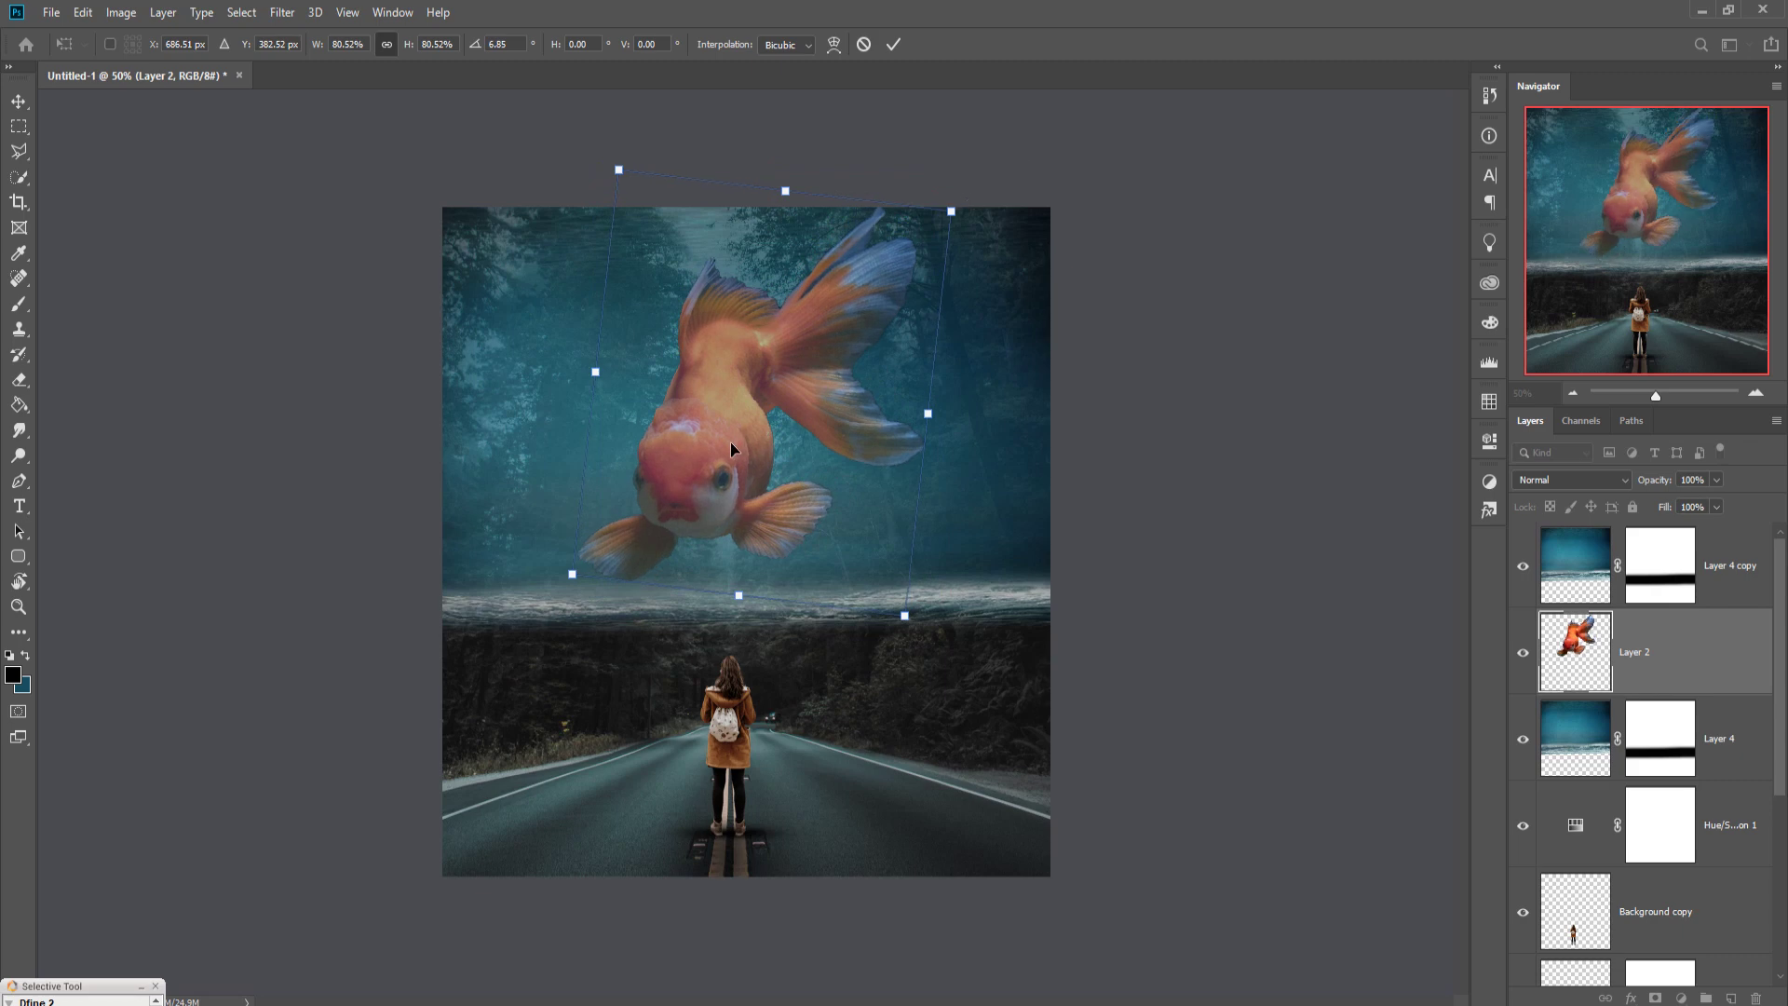
drag(730, 449, 756, 471)
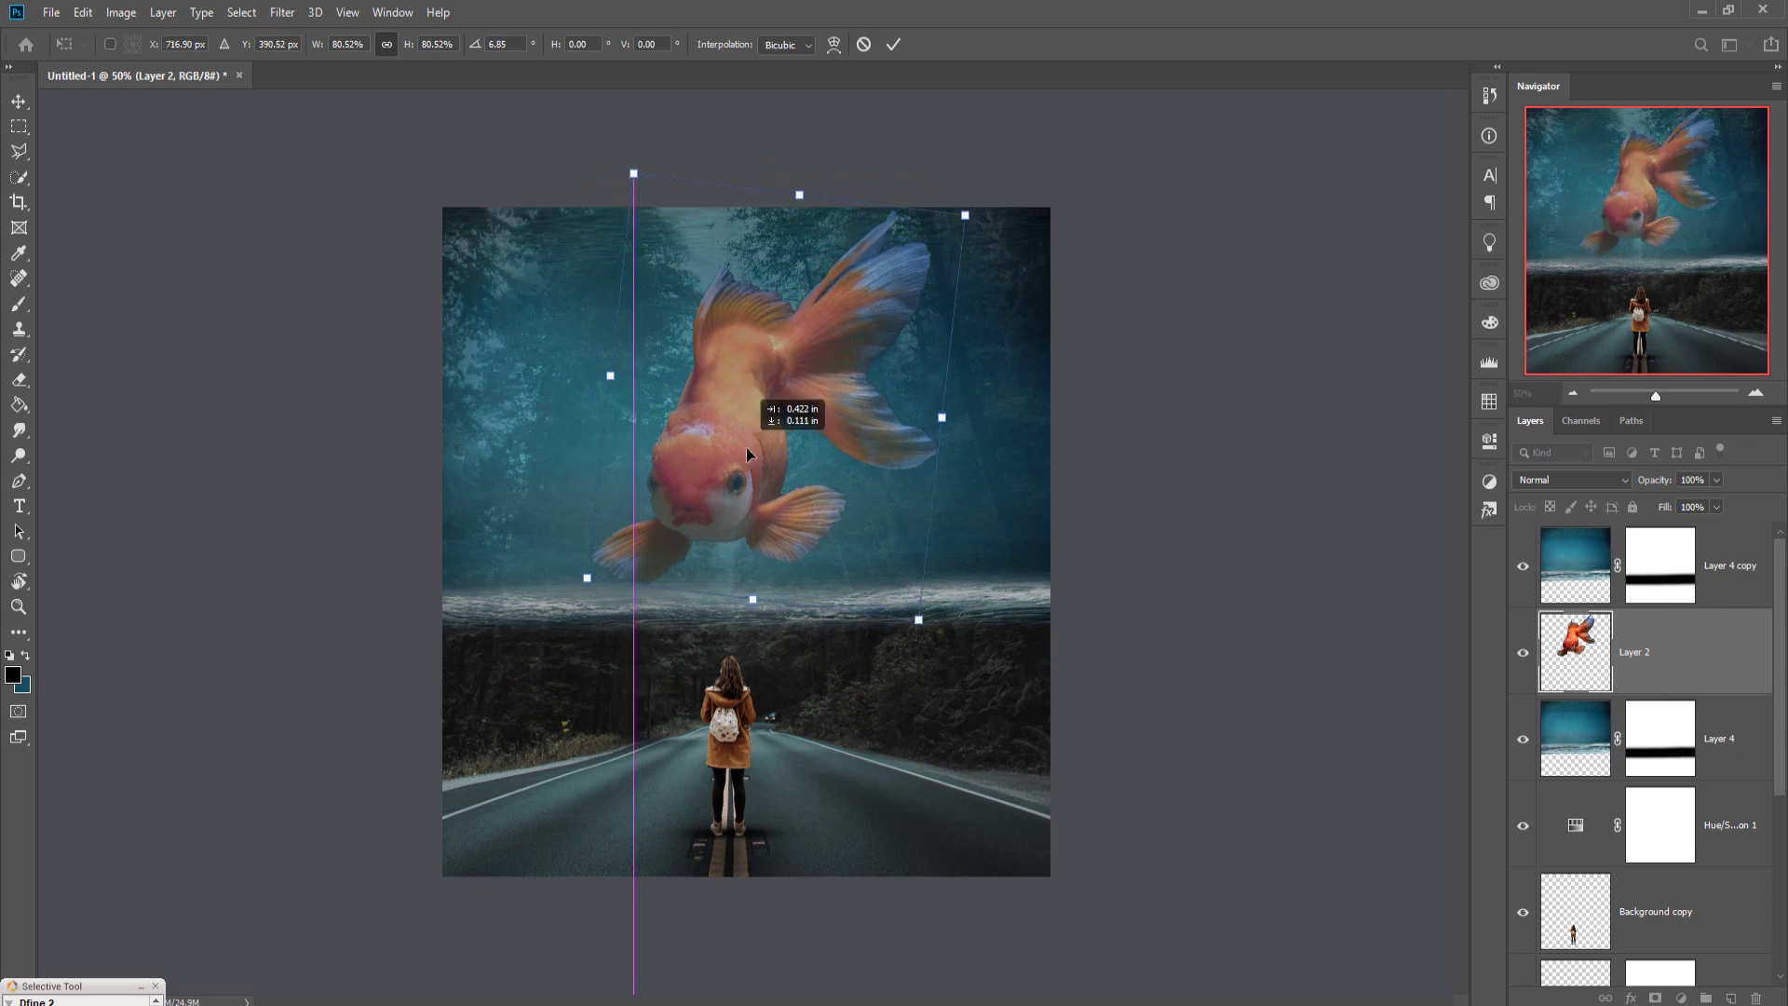
click(895, 43)
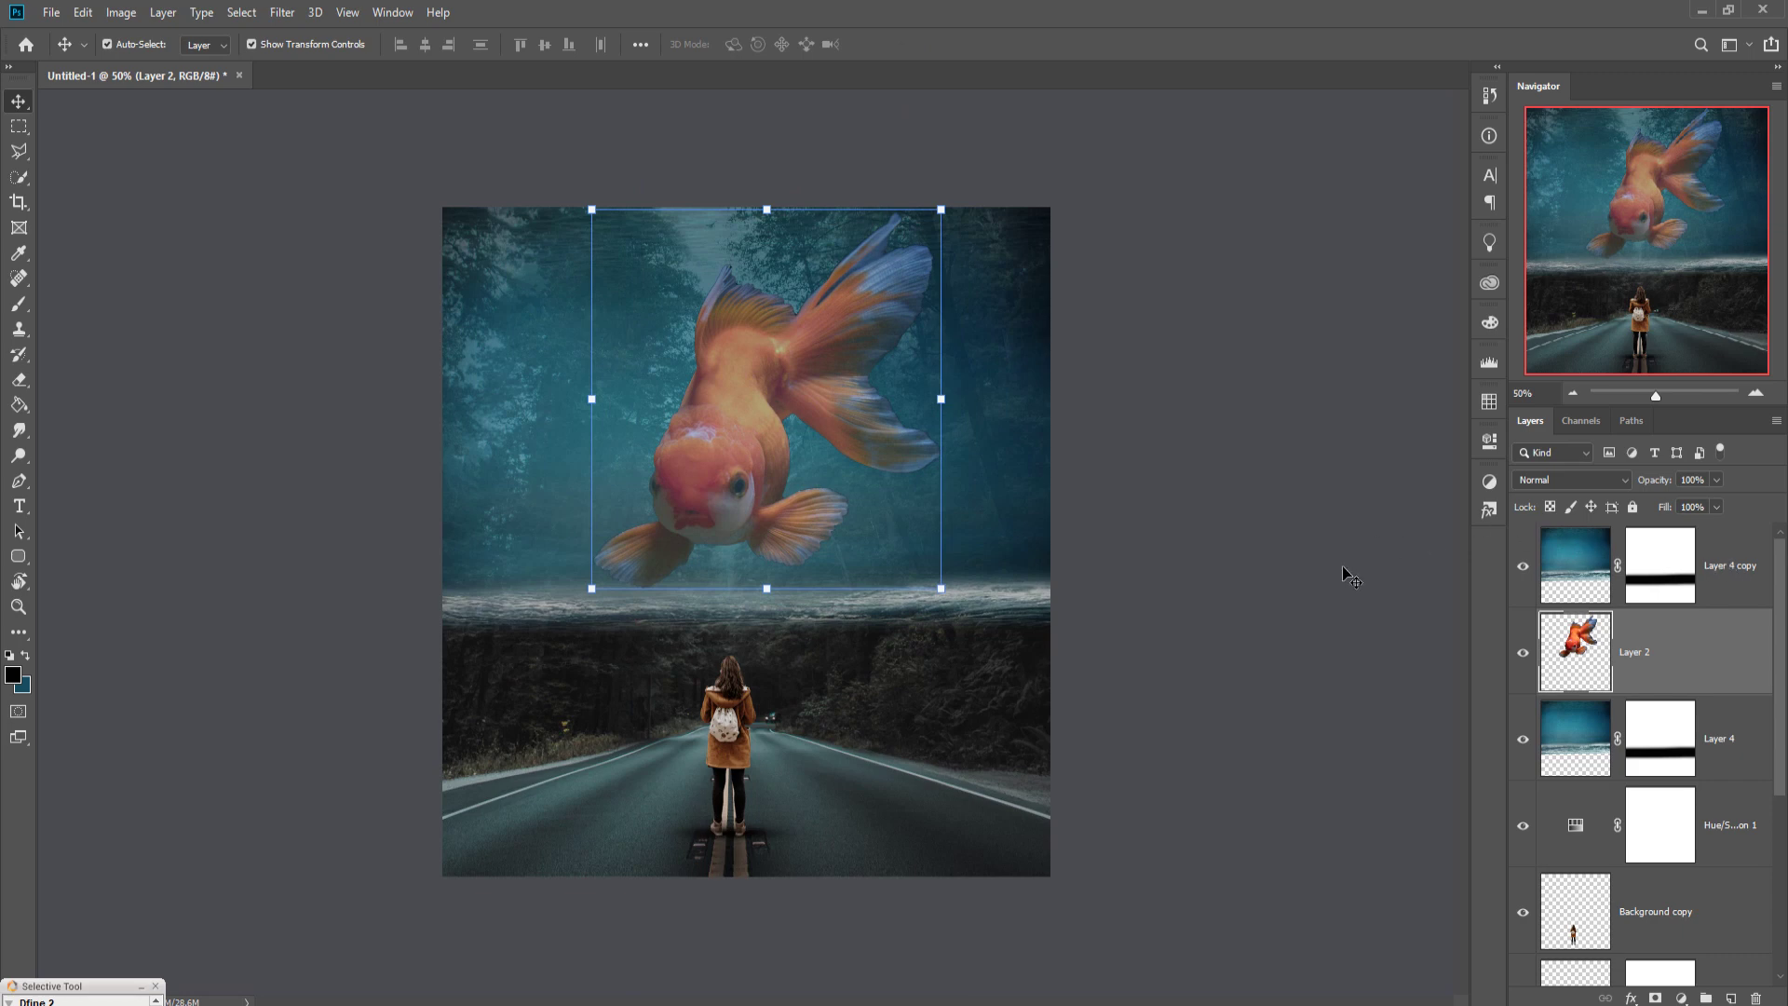
- Raise Layer 4 copy's opacity slightly and set Layer 4 to about 55%
click(1722, 564)
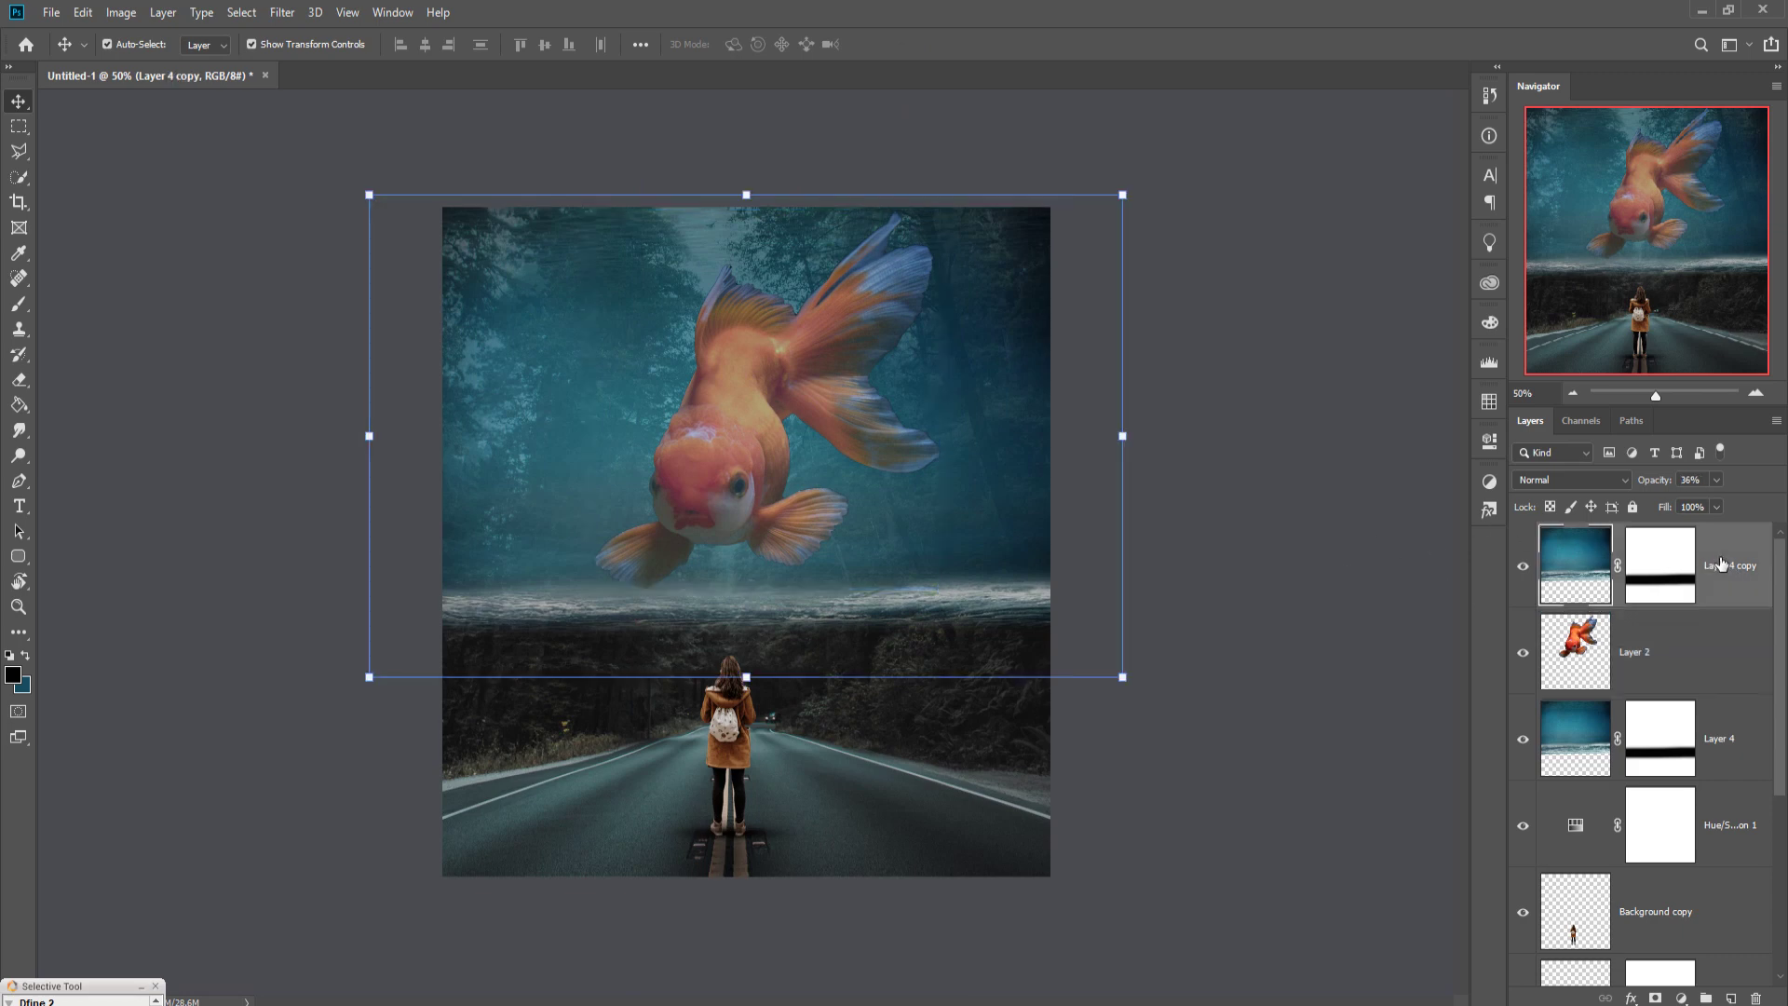
drag(1725, 504, 1717, 500)
click(1714, 735)
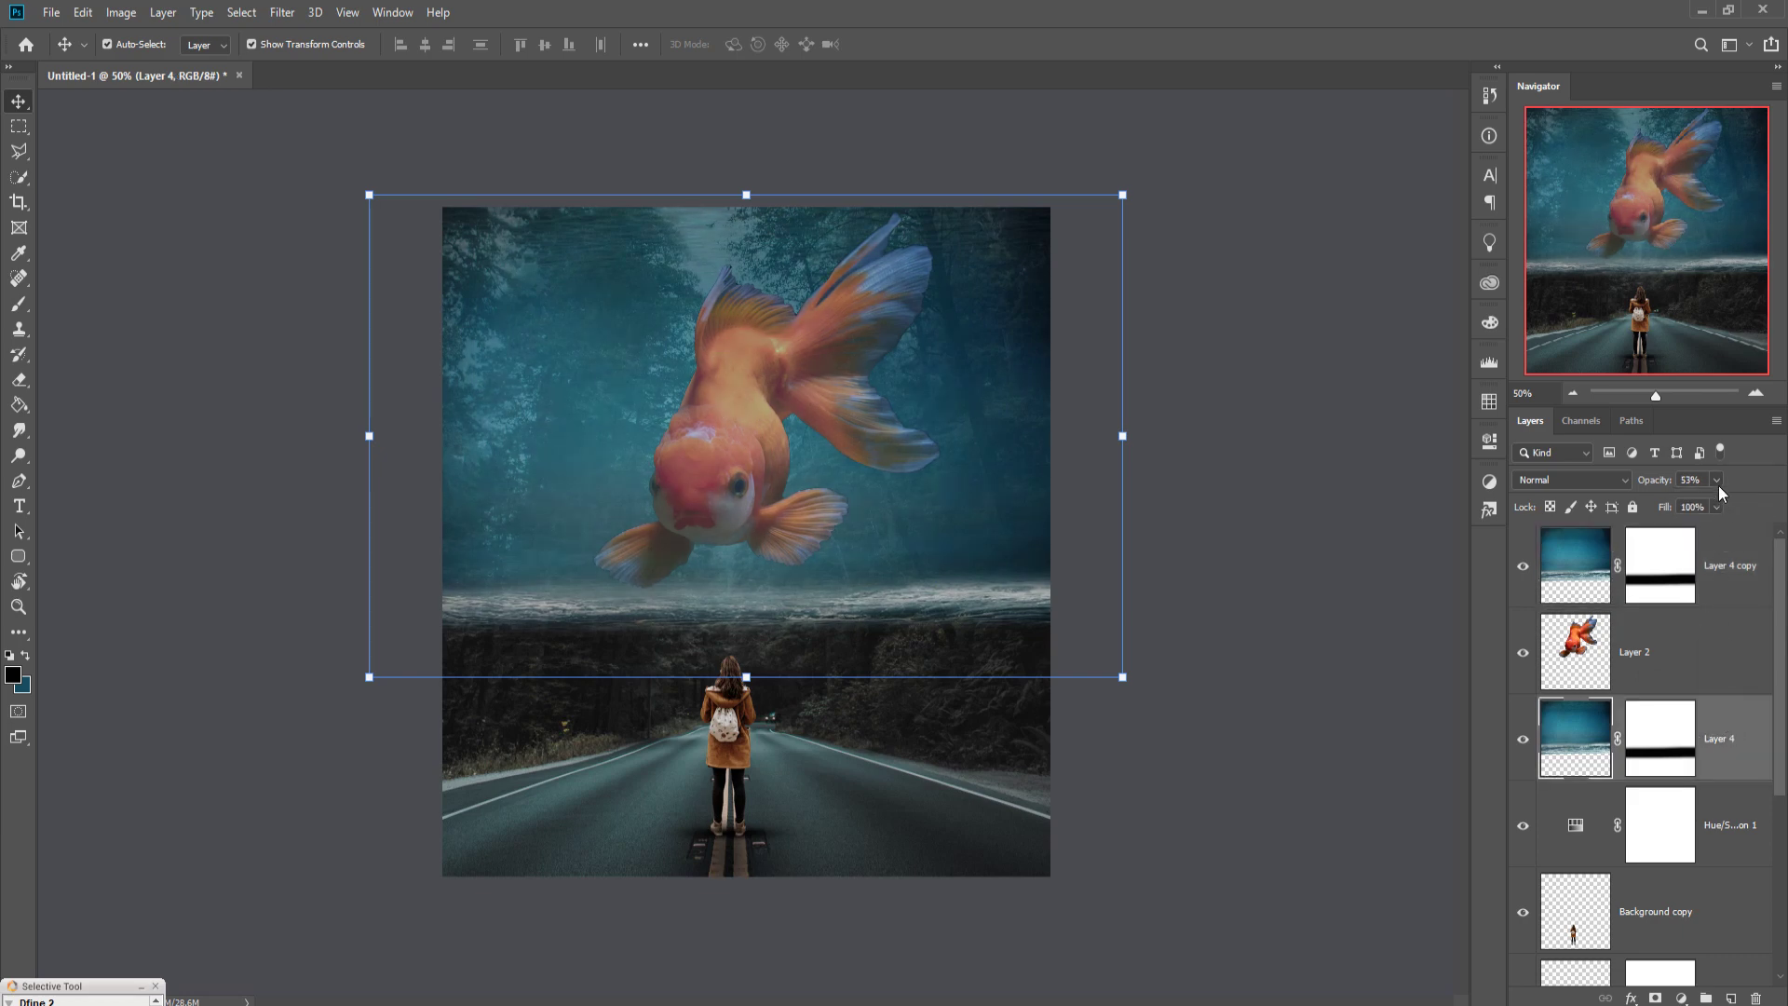
mouse_move(1715, 505)
mouse_down()
mouse_move(1755, 506)
mouse_move(1729, 506)
mouse_up()
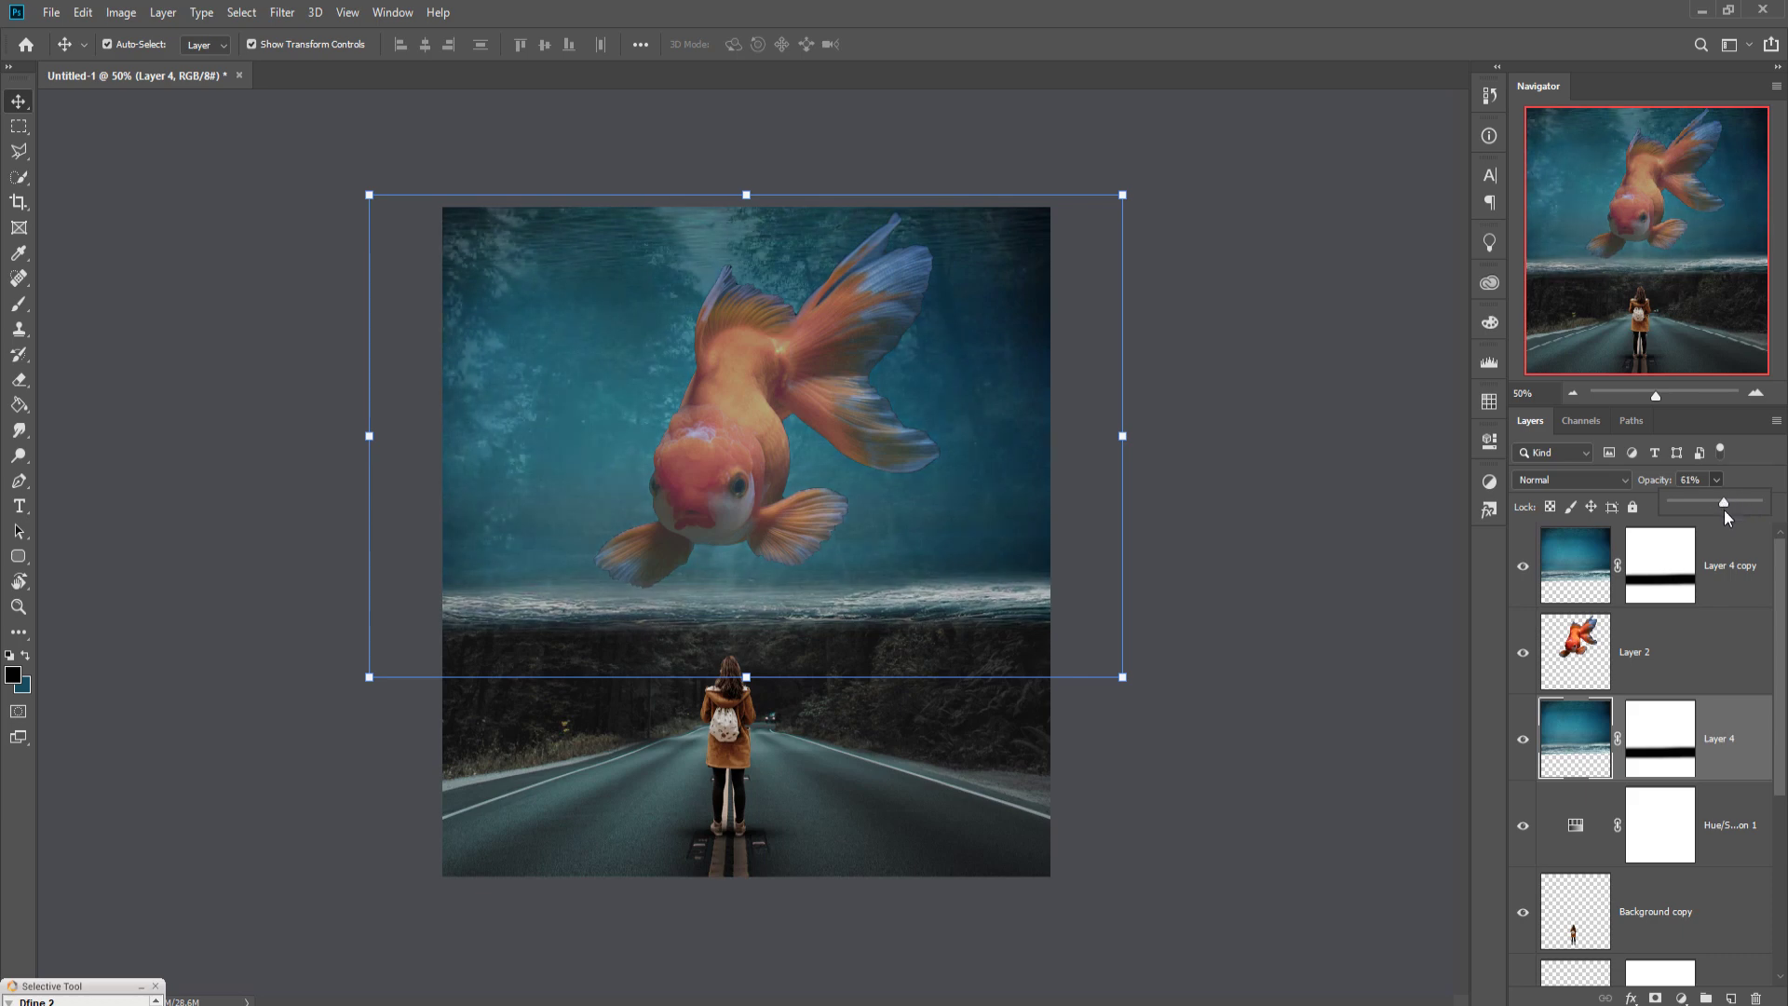
drag(1726, 502, 1719, 502)
- Move the Hue/Saturation 1 adjustment directly above the goldfish layer
click(1651, 653)
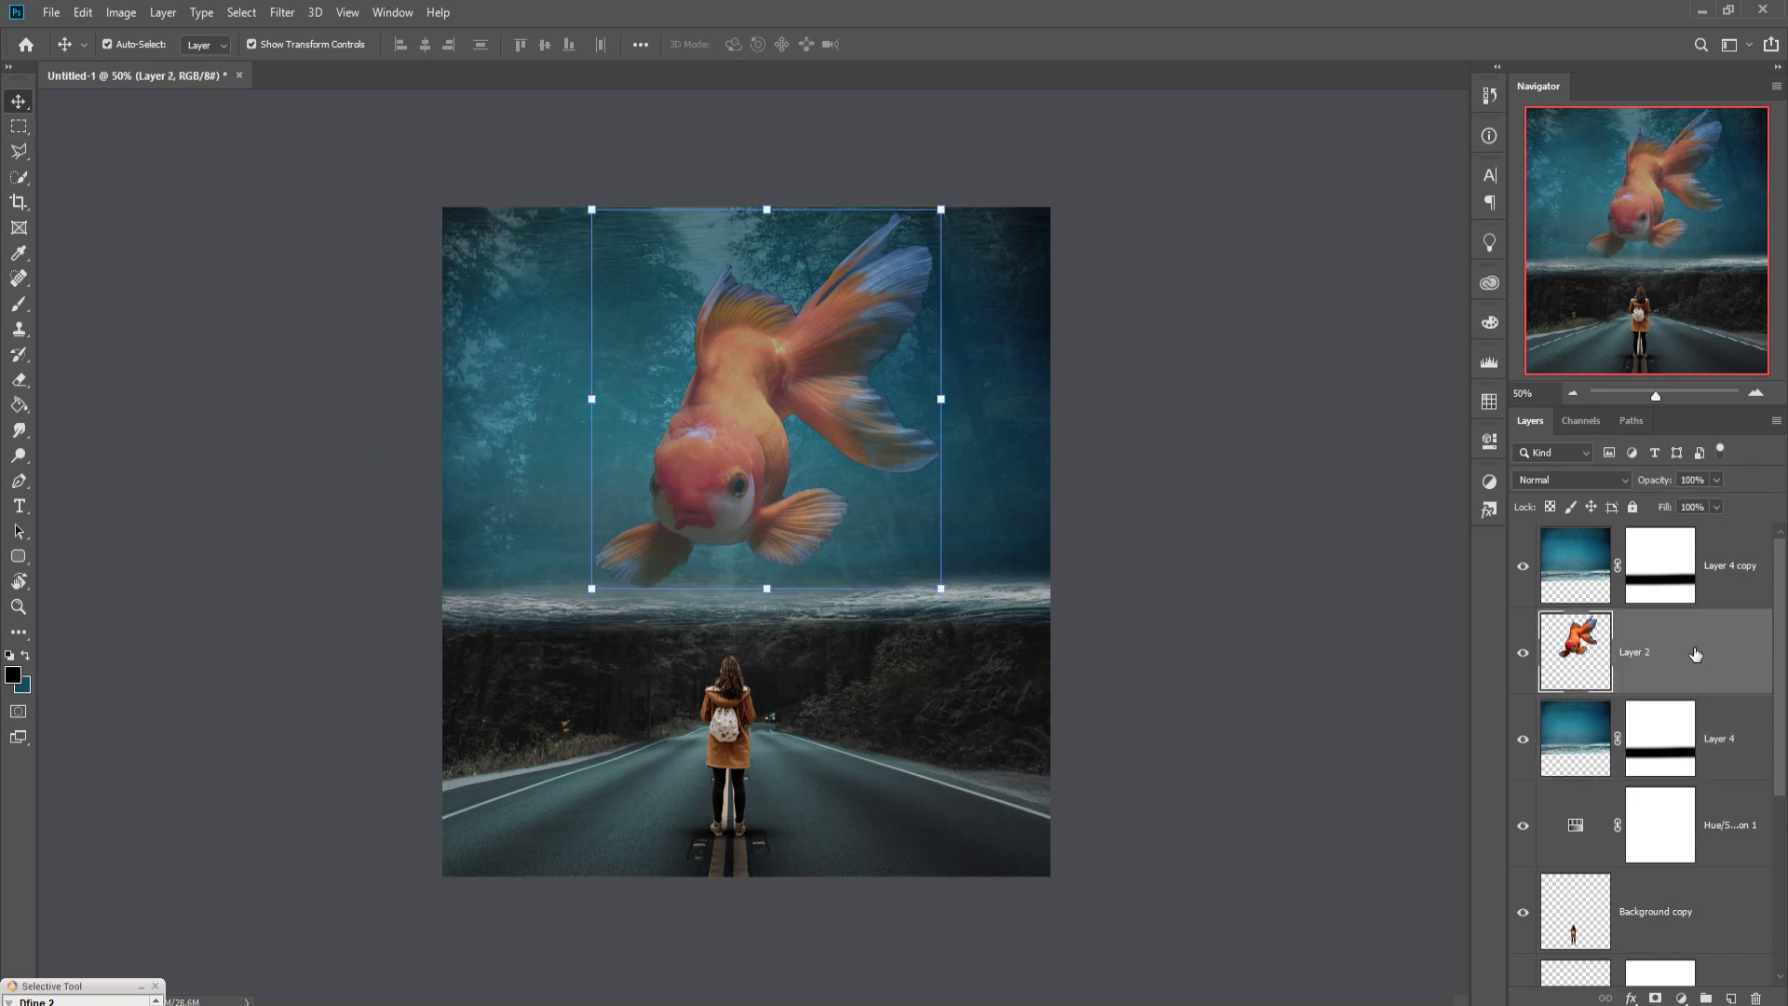
scroll(1695, 654, down, 2)
scroll(1695, 654, down, 2)
scroll(1704, 707, up, 4)
drag(1725, 819, 1719, 643)
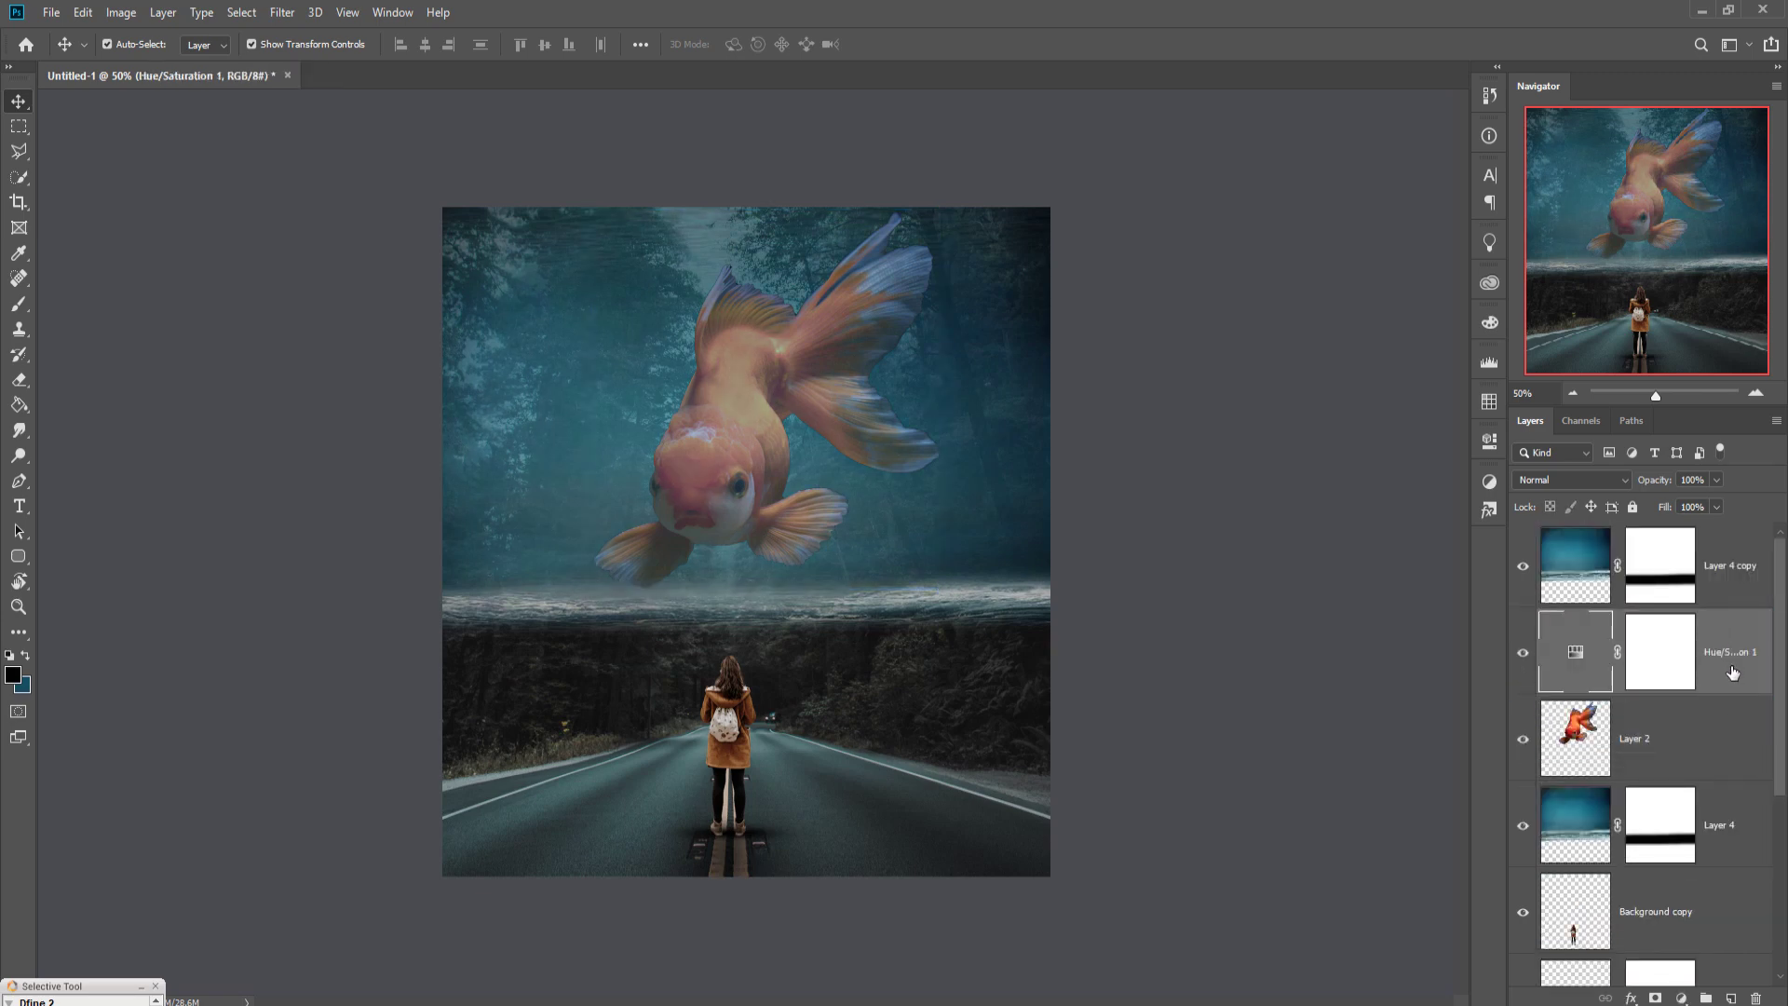
- Clip the Hue/Saturation to the goldfish layer and add a clipped Color Balance adjustment
right_click(1730, 670)
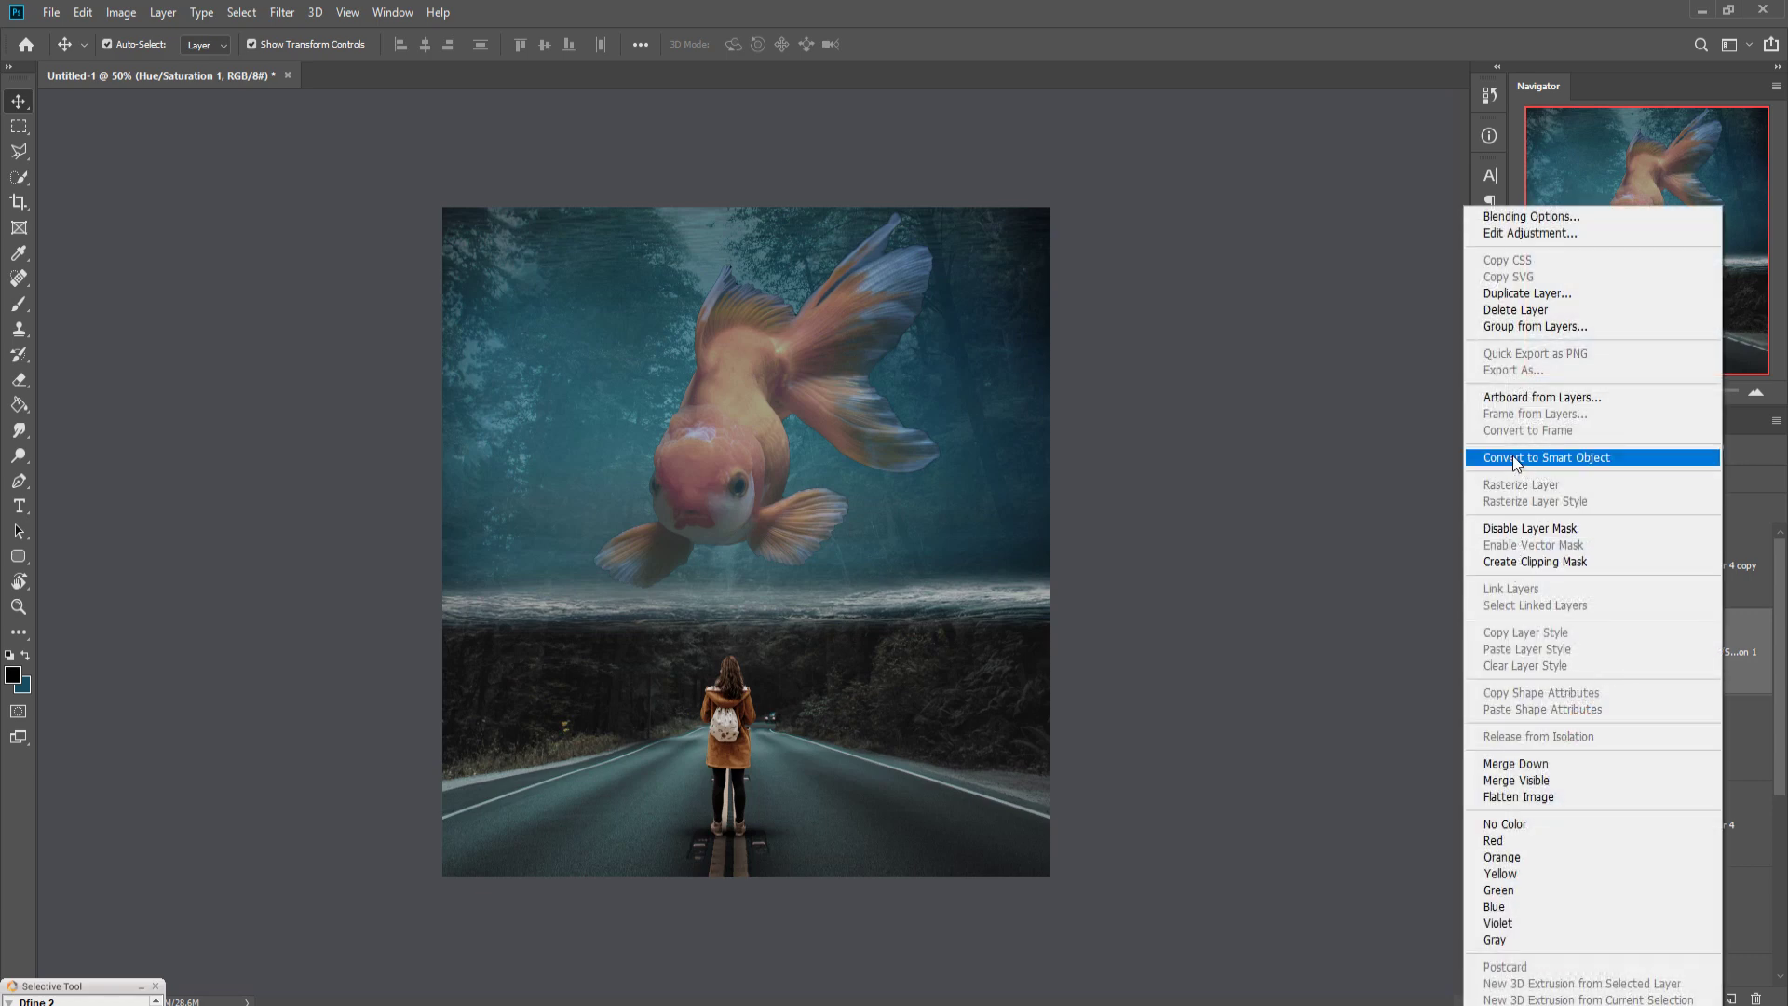
click(1518, 562)
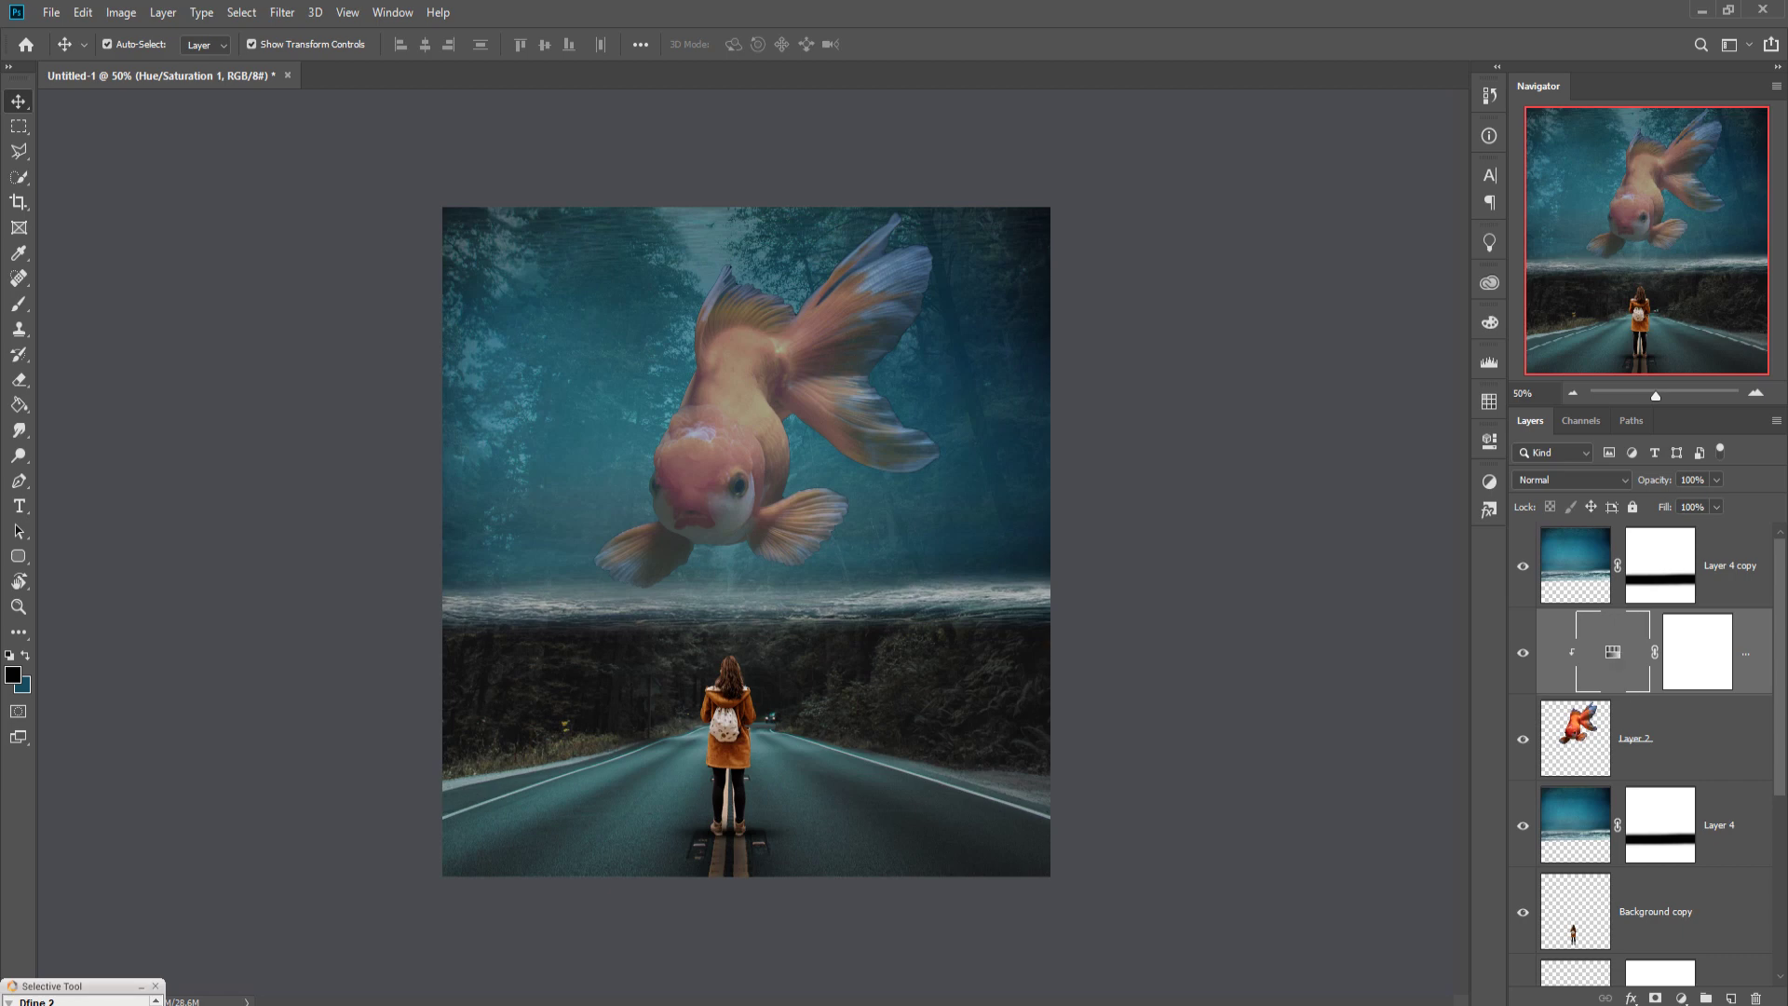
click(1681, 998)
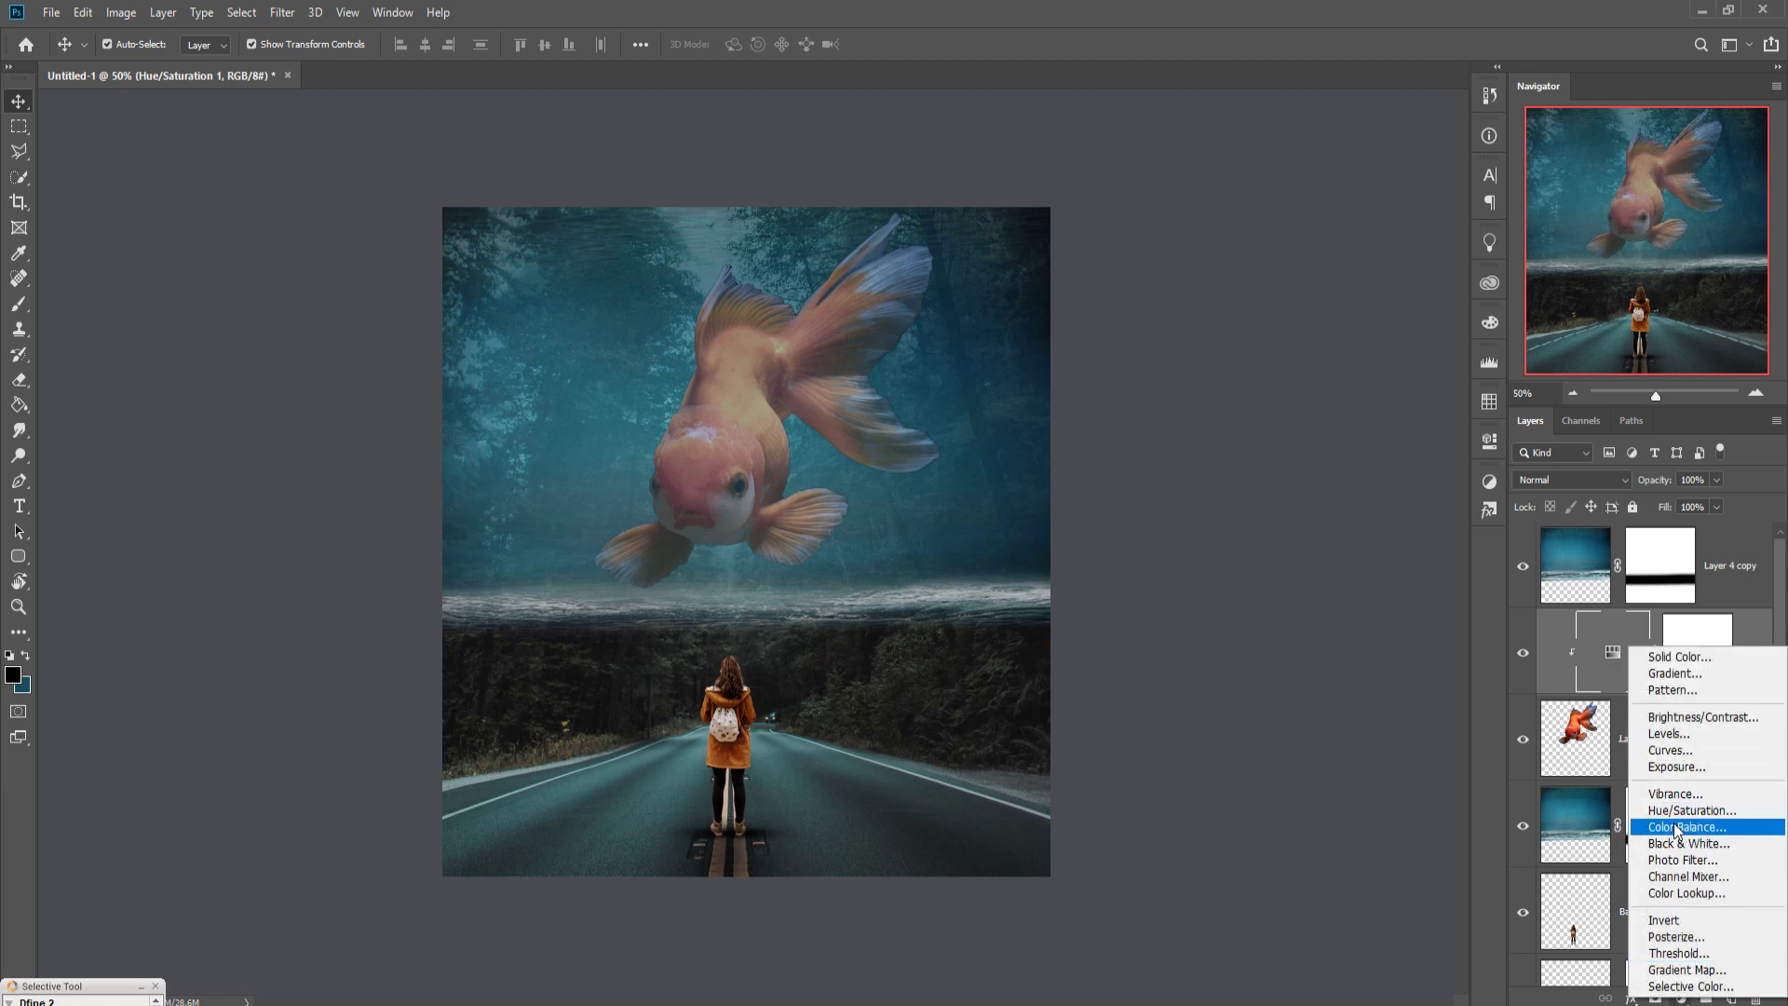
click(1675, 827)
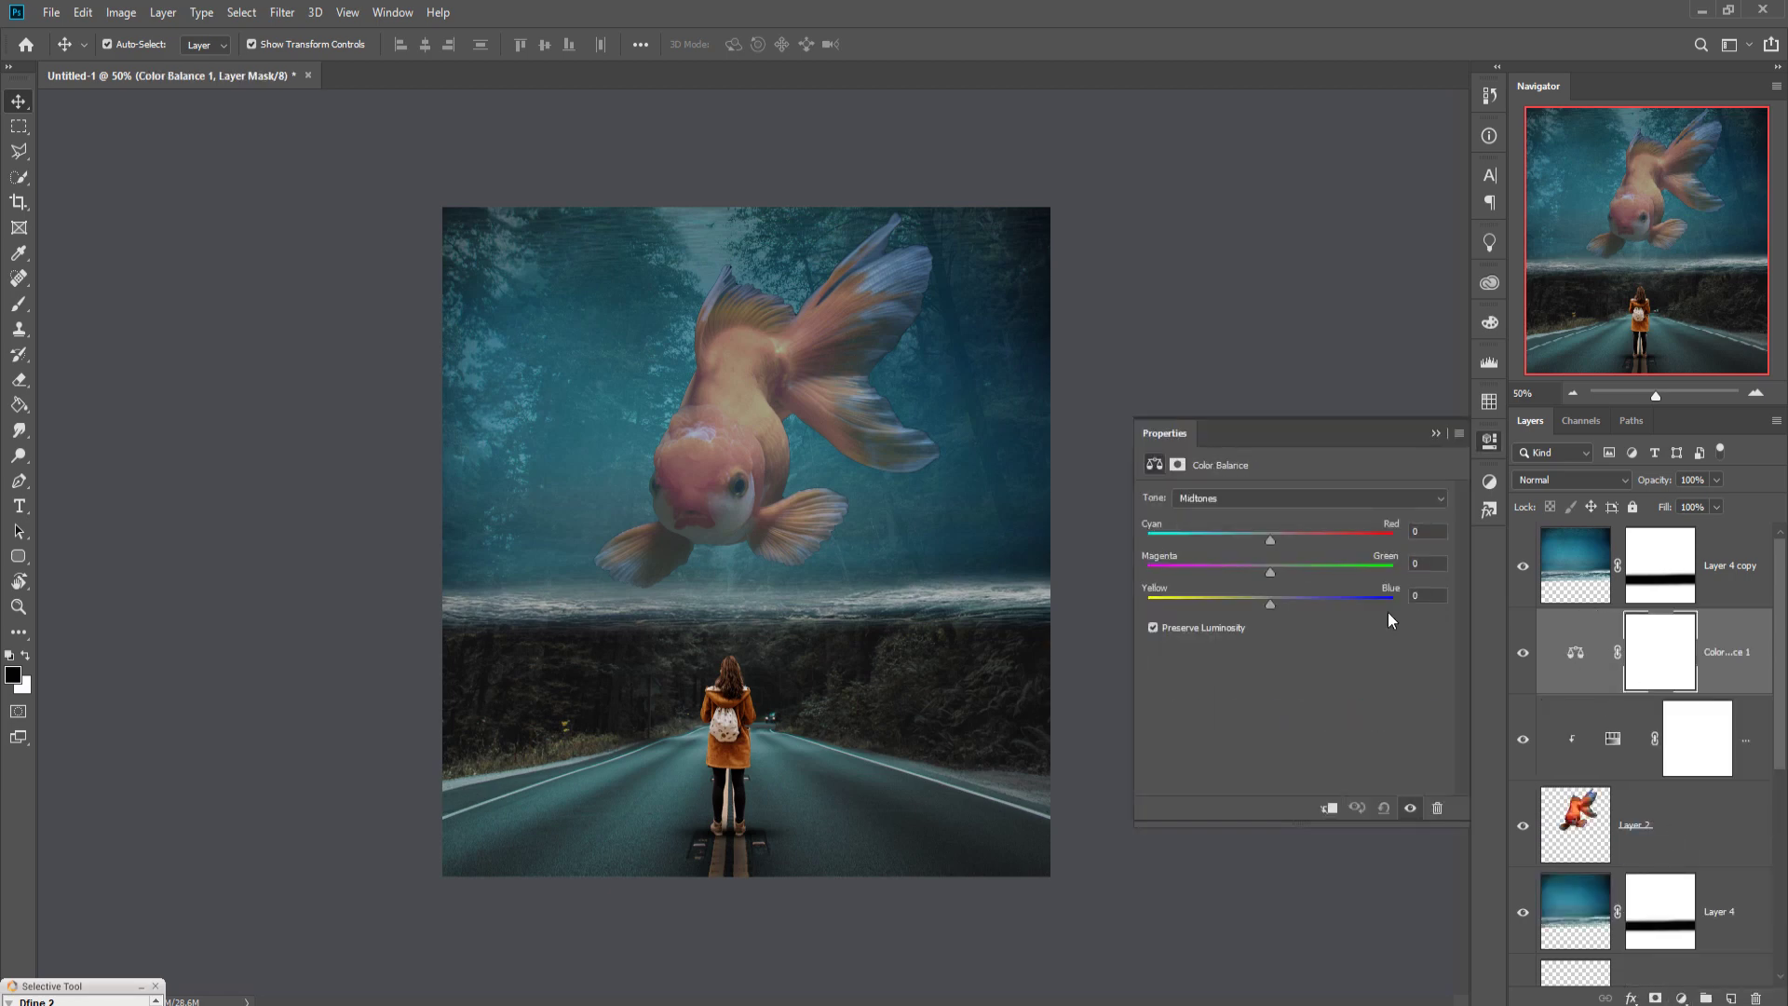
click(1329, 808)
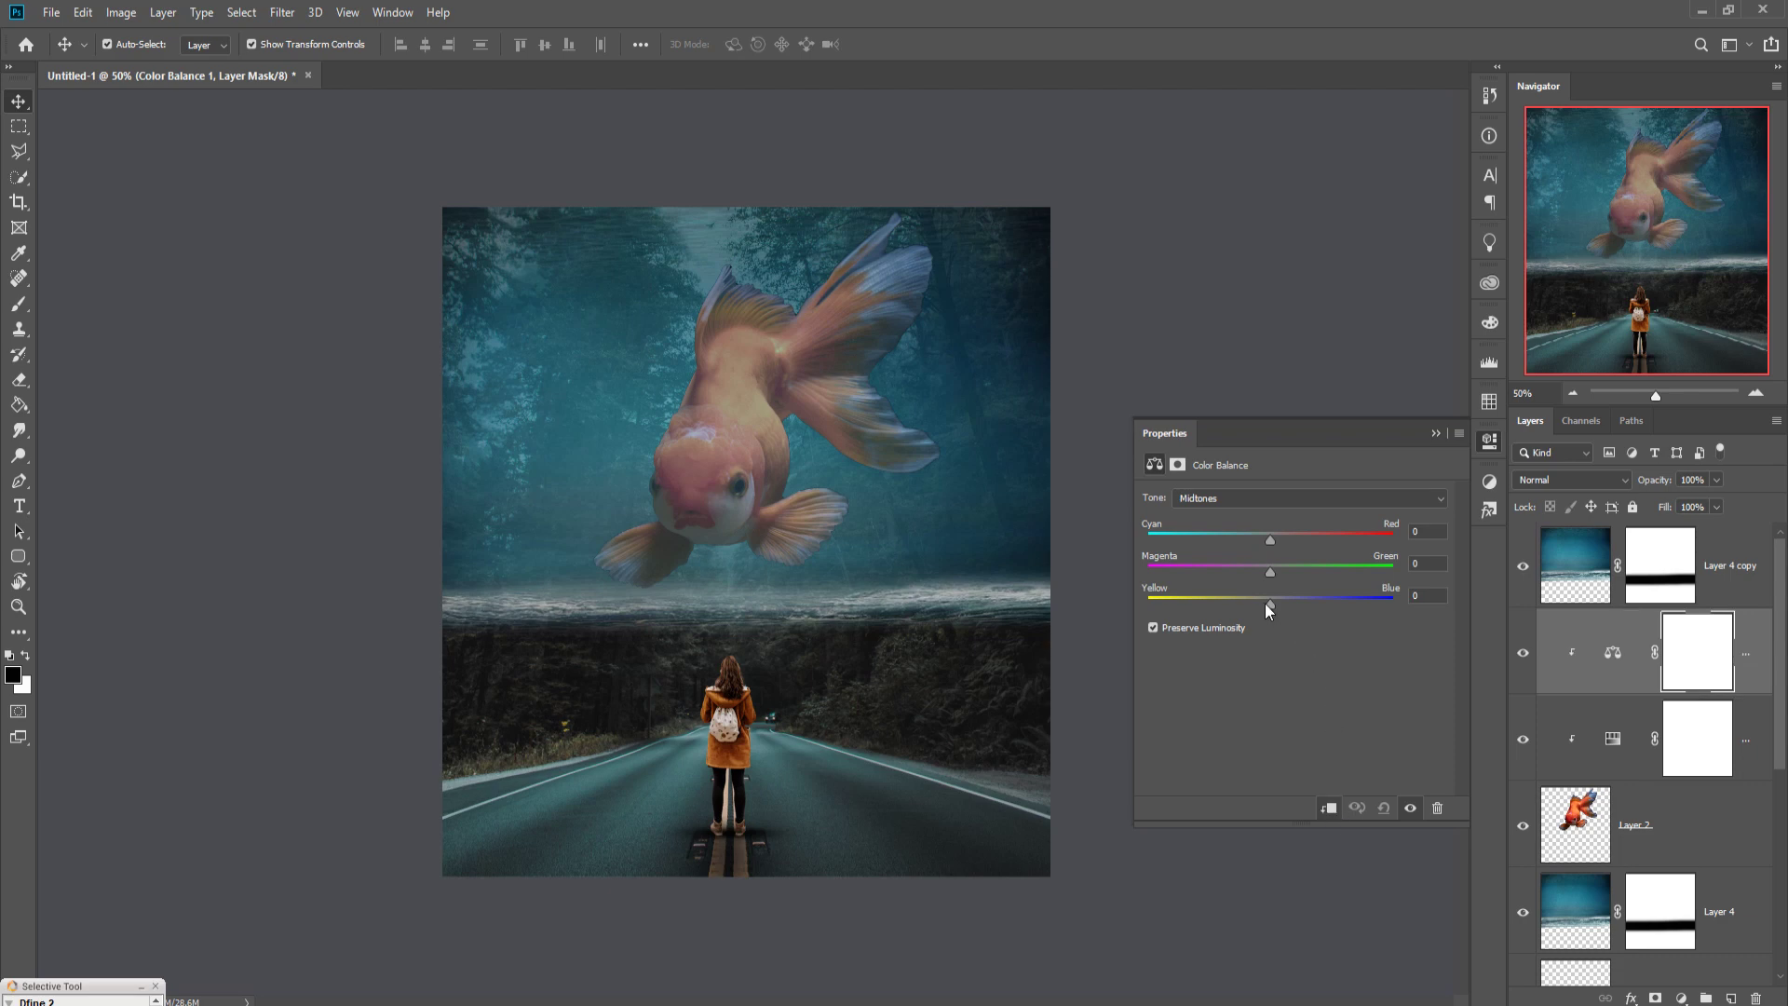
- Push the goldfish's Color Balance midtones to Blue +78 and slightly toward cyan
drag(1268, 604, 1286, 604)
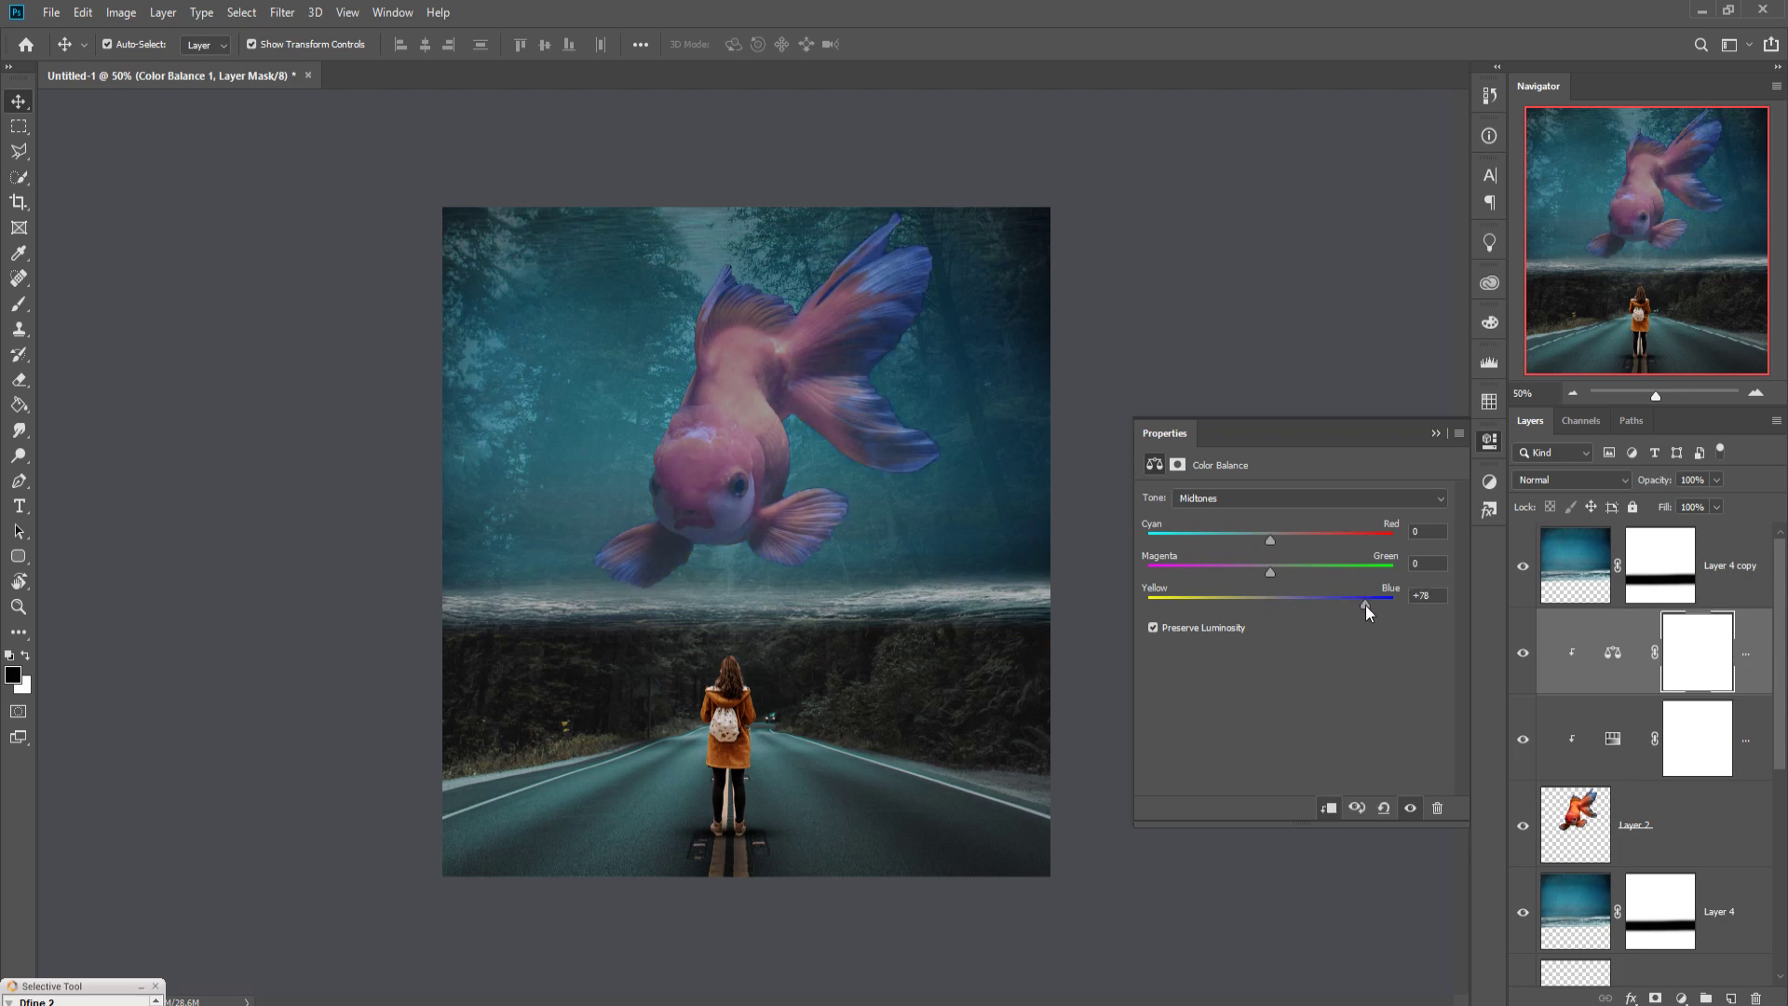
drag(1270, 540, 1251, 540)
click(1434, 433)
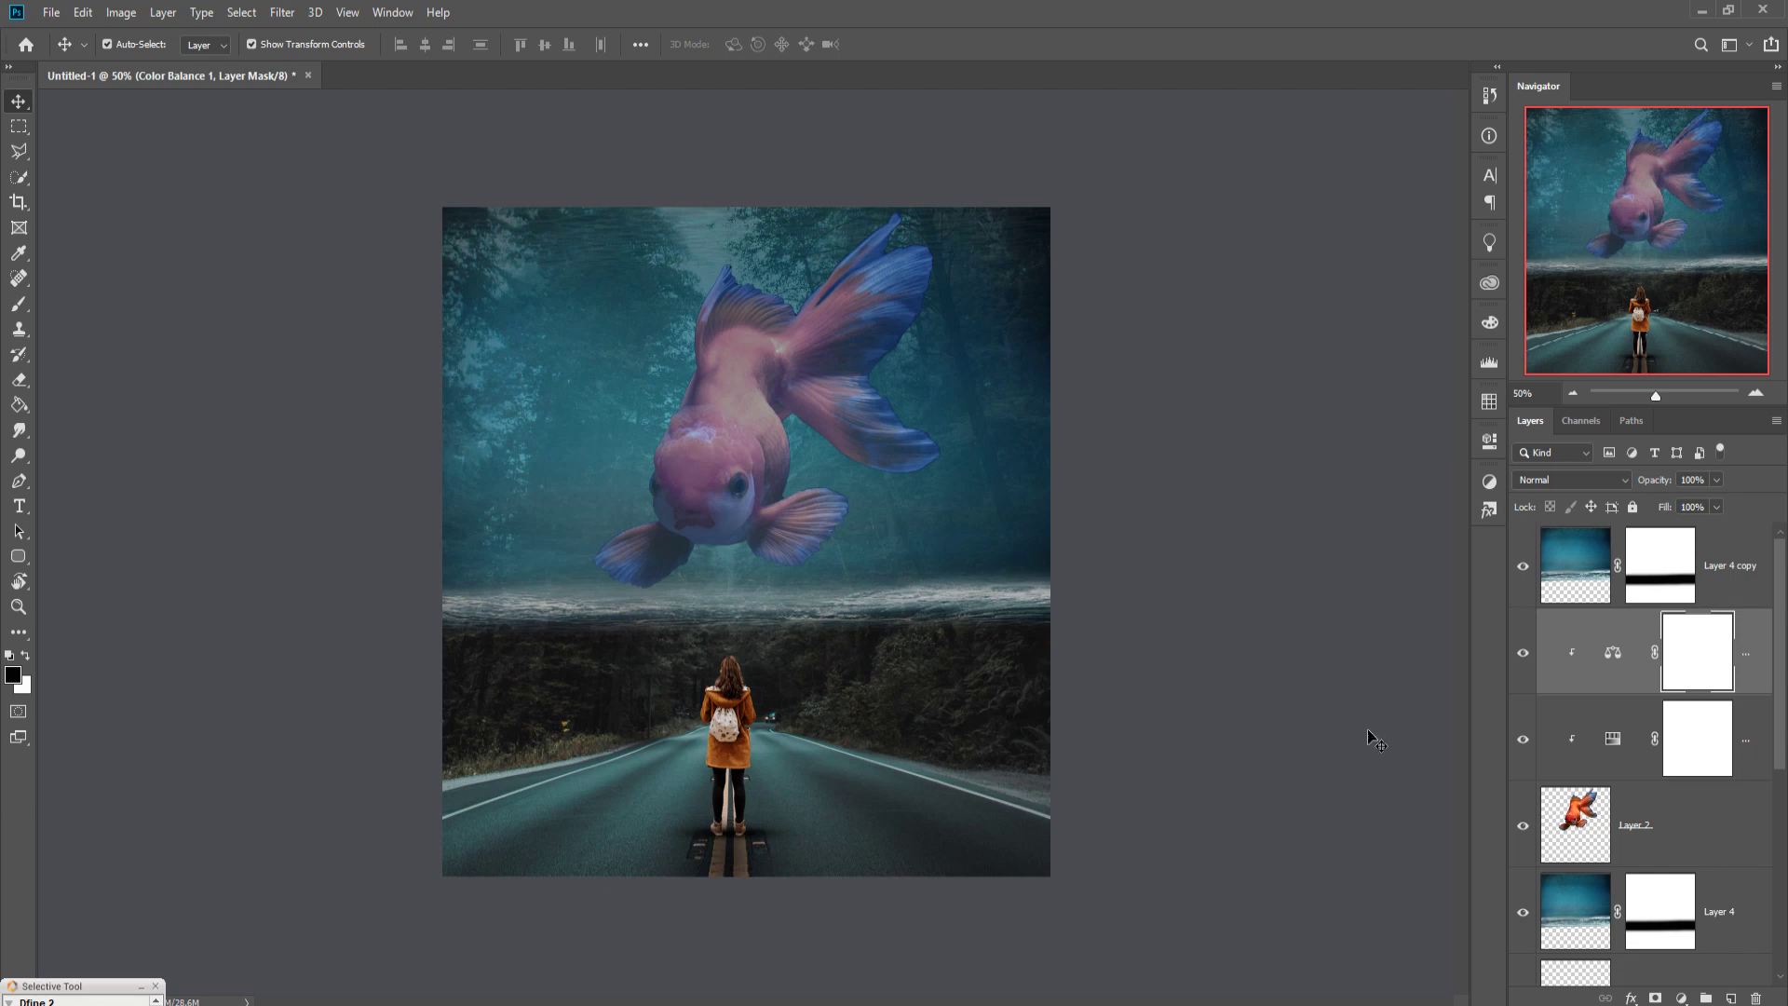
click(1744, 577)
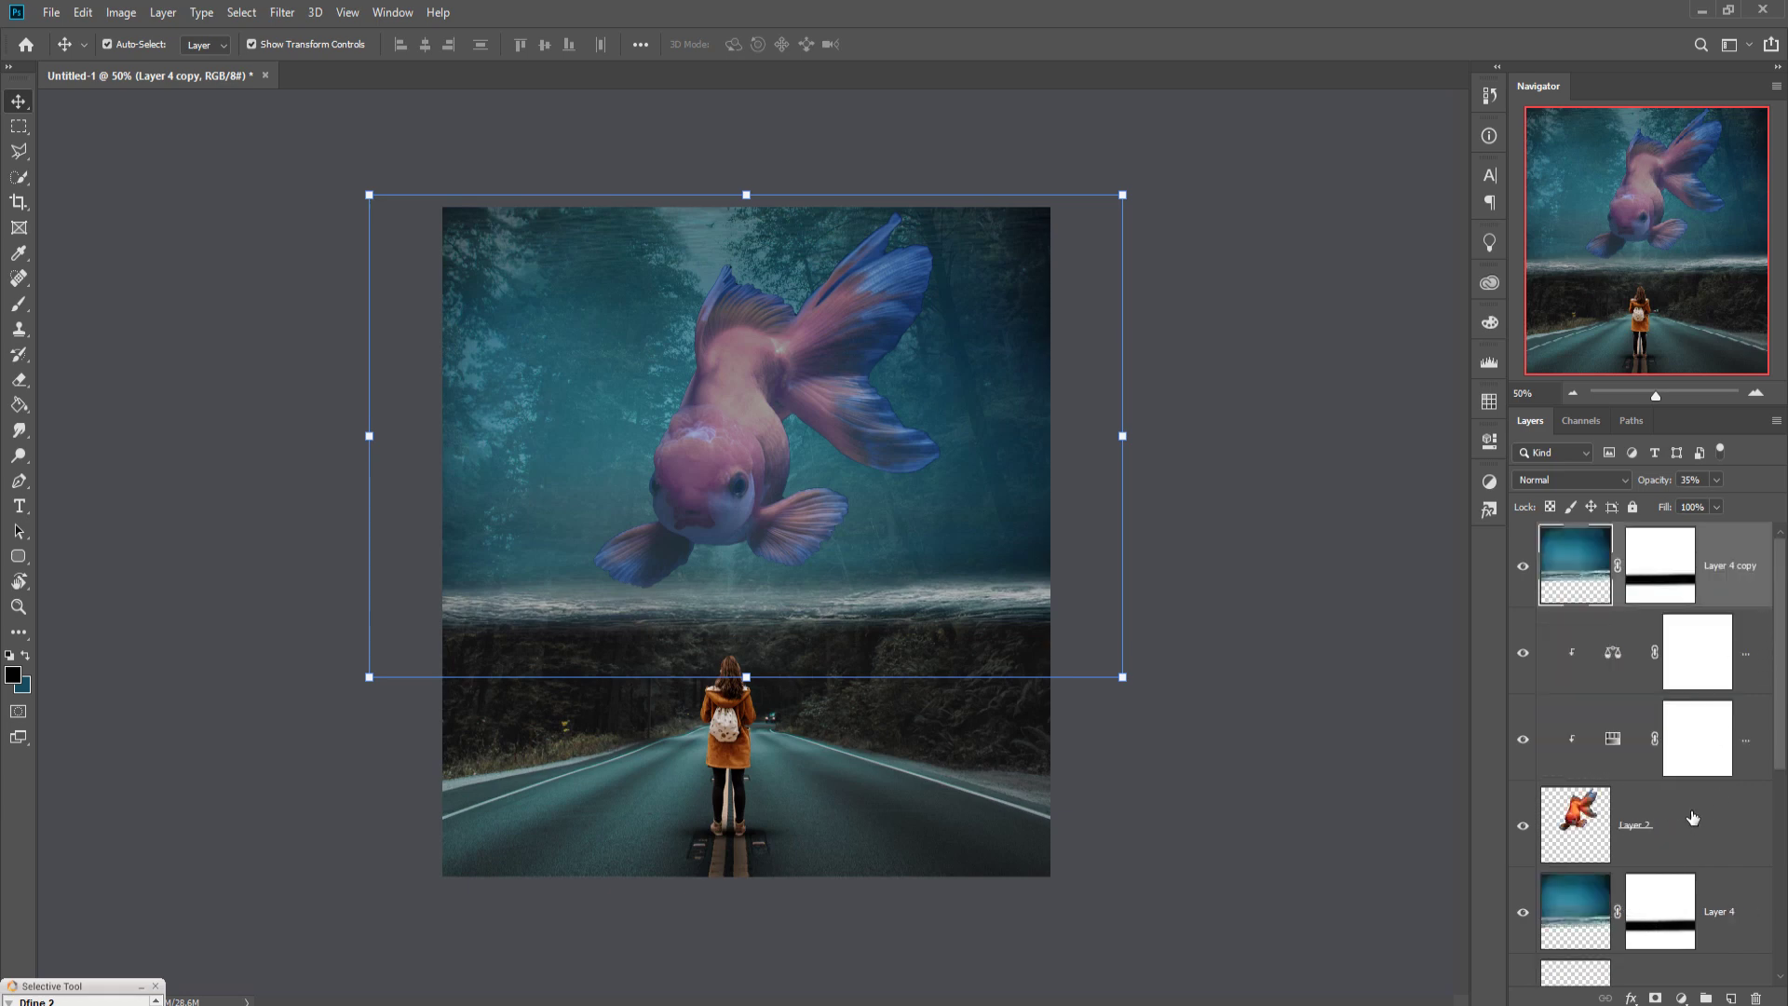
- Add a second Color Balance adjustment layer at the top of the stack
click(1738, 998)
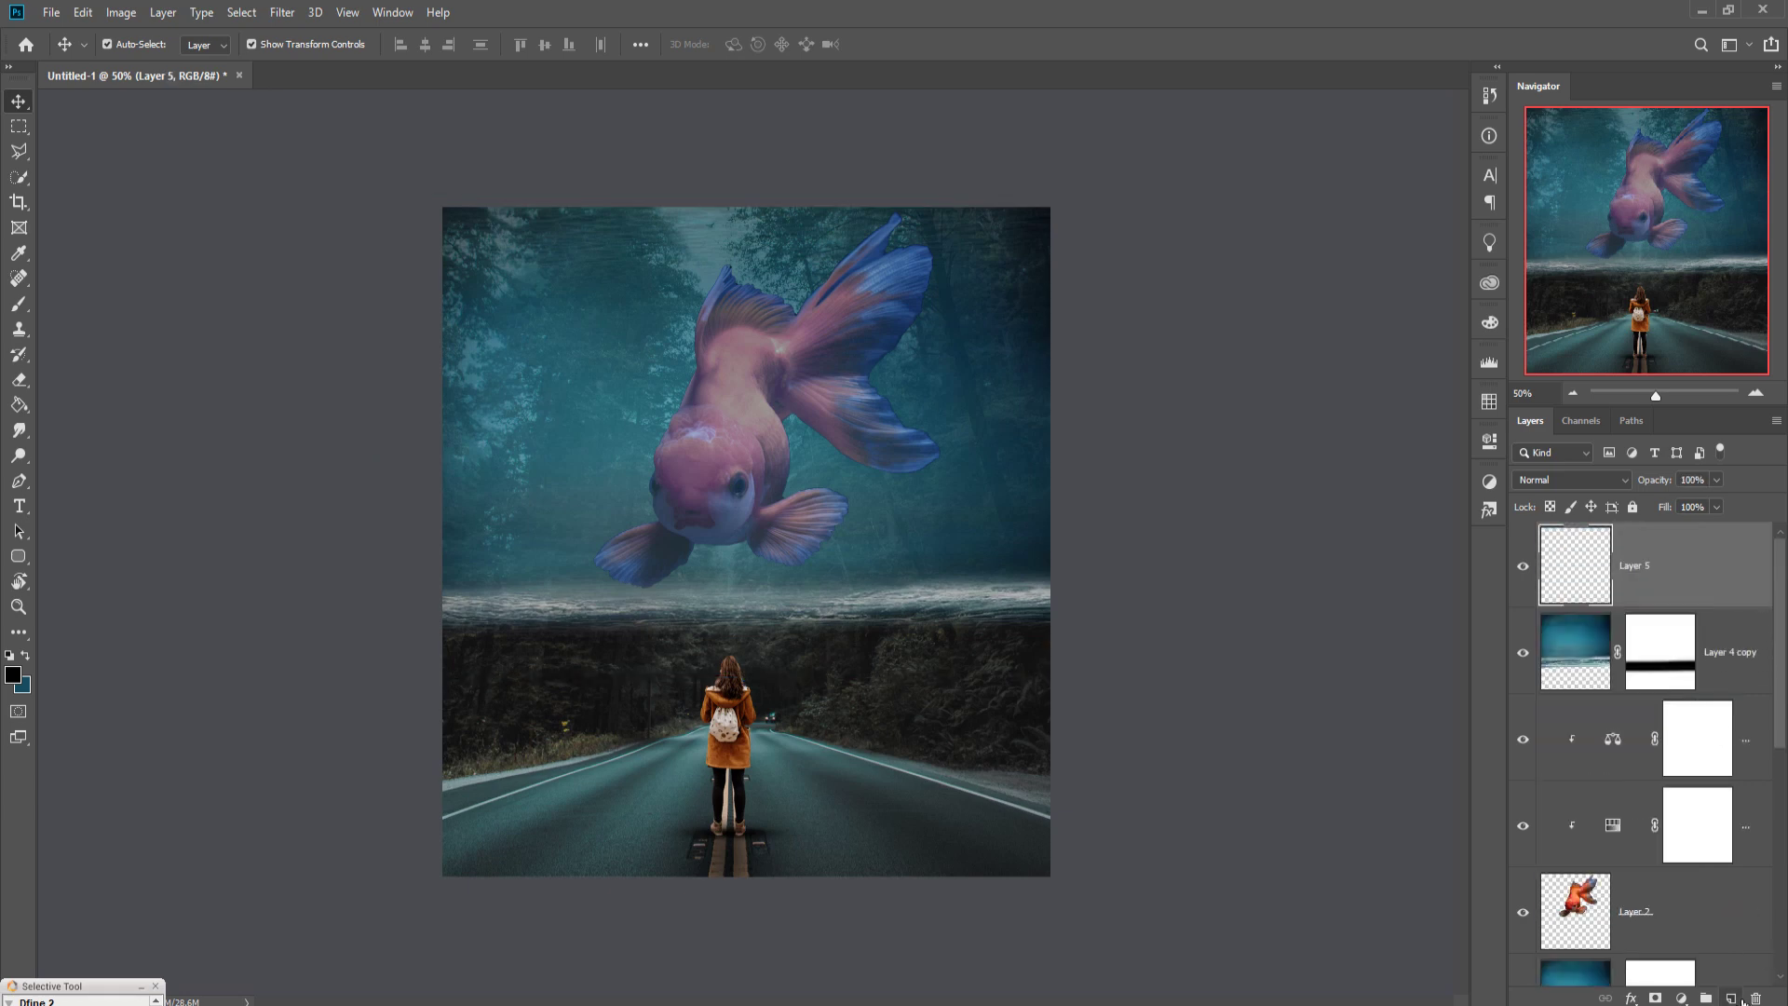
key(ctrl+z)
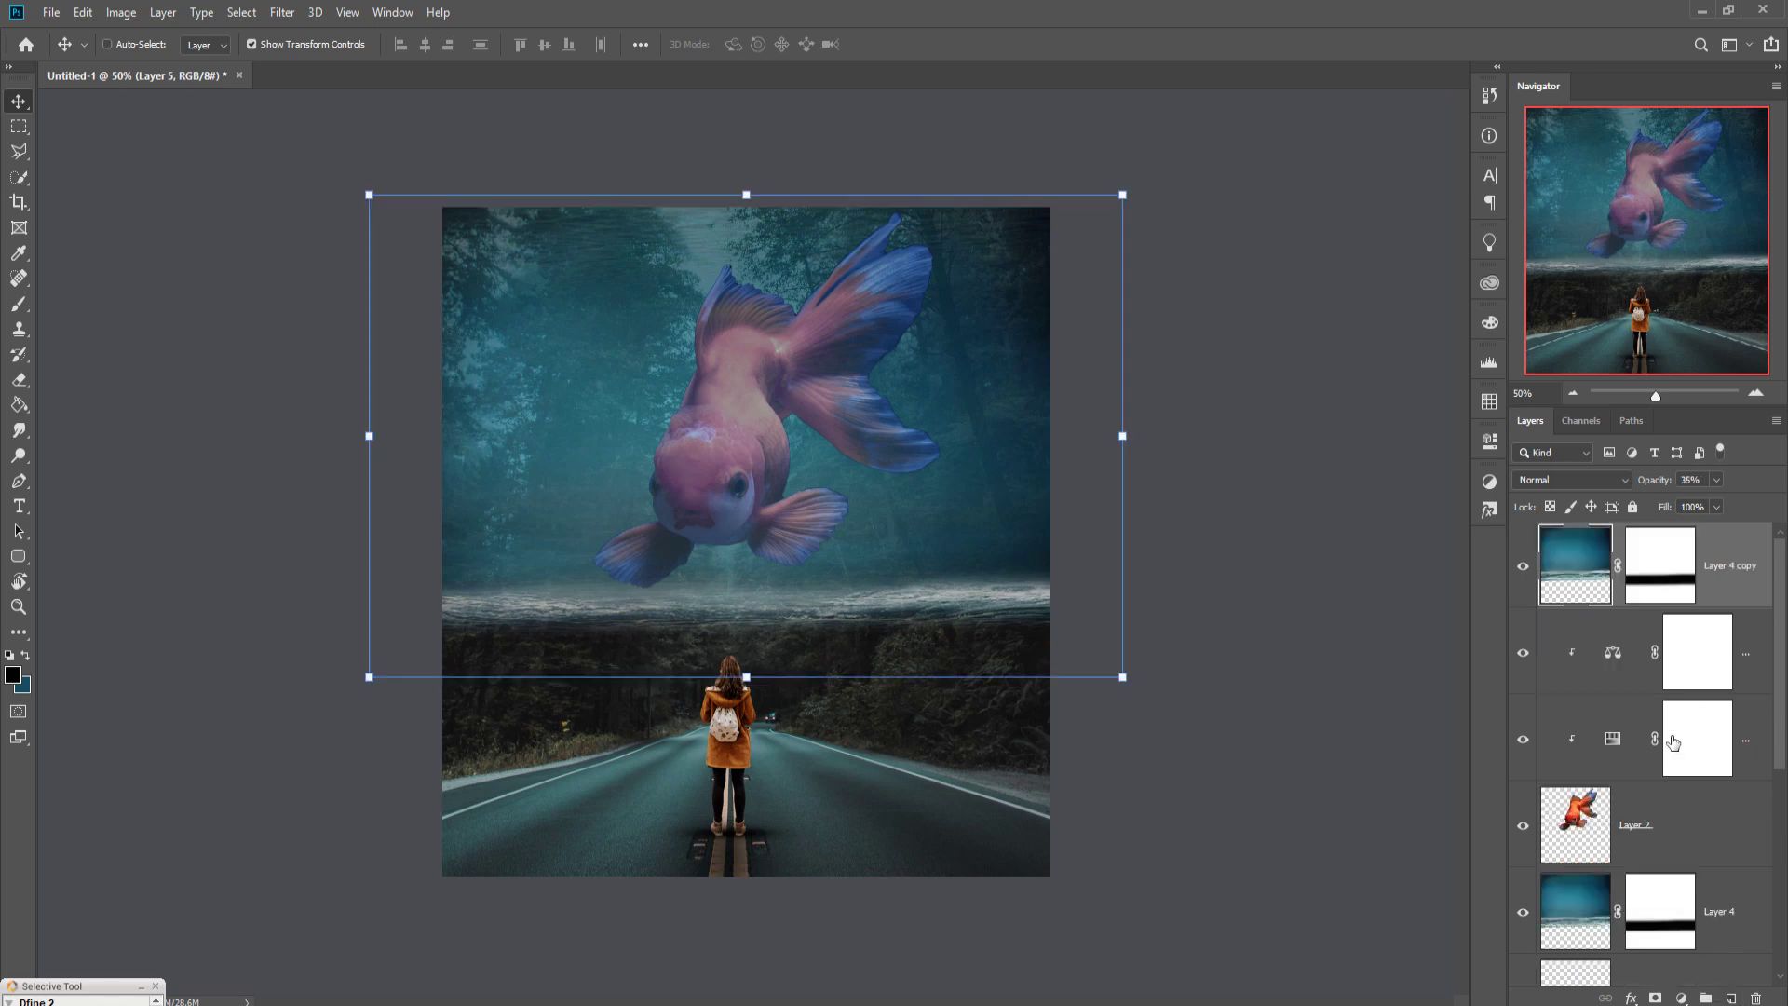
click(1680, 999)
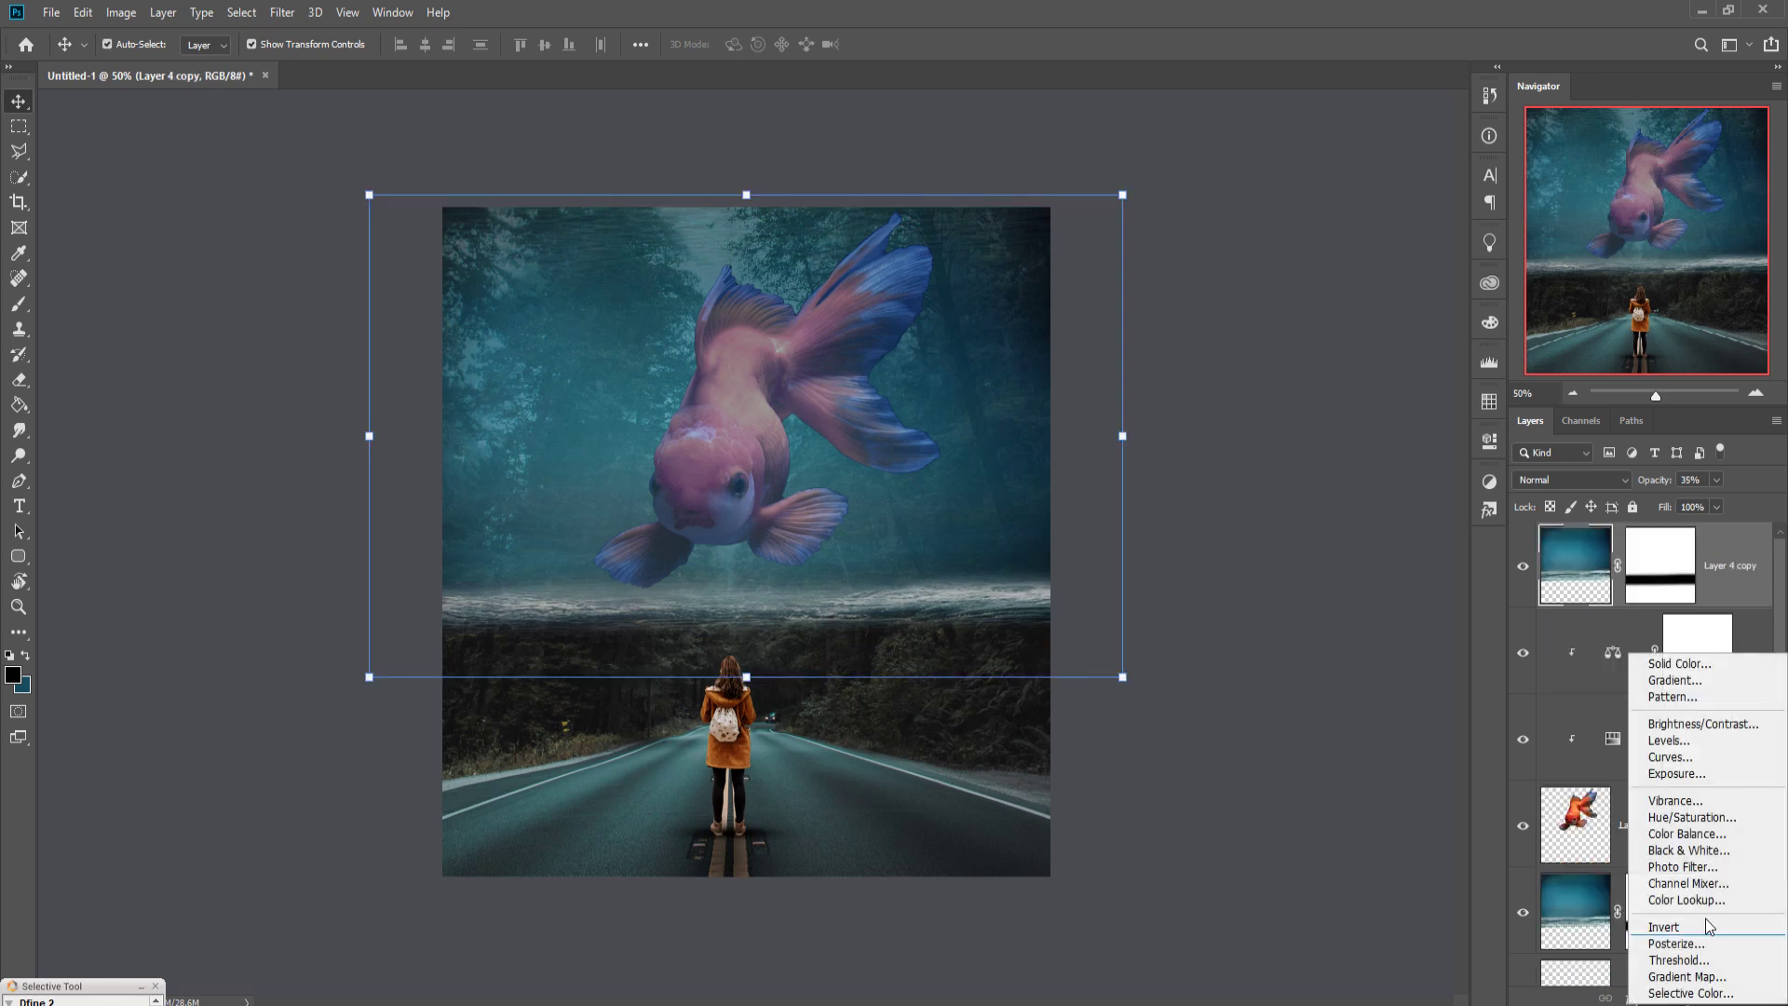
click(1710, 836)
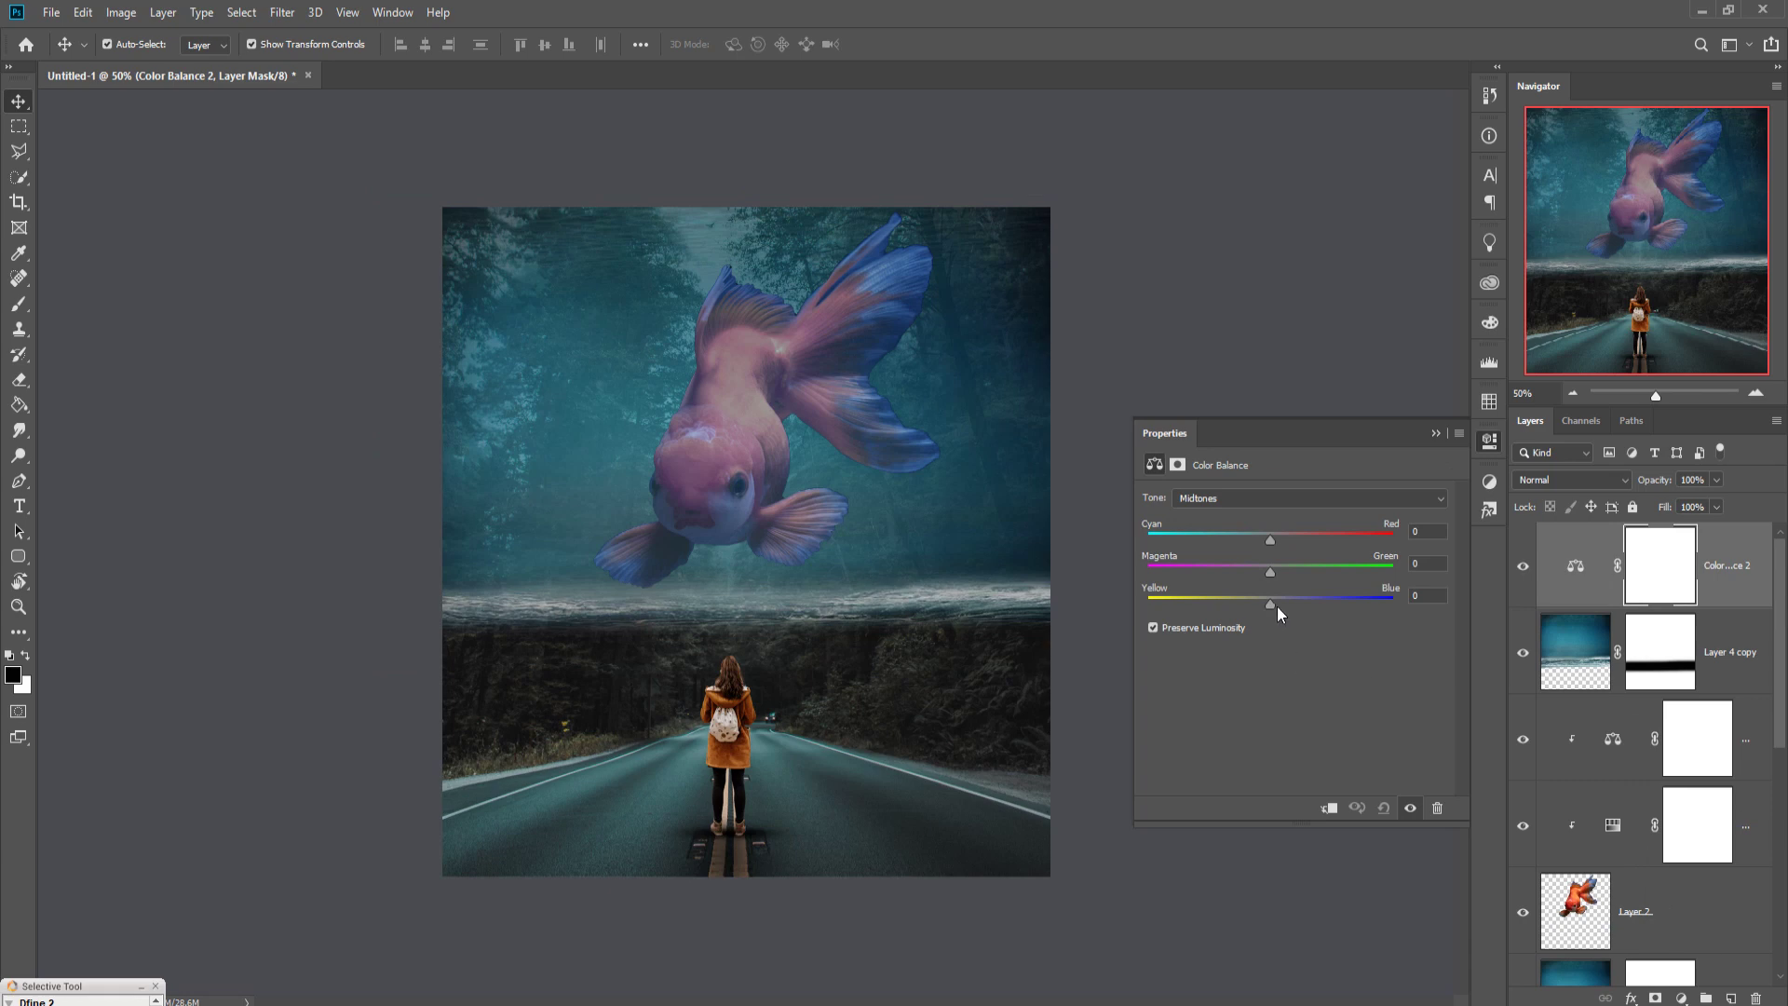
- Shift the whole image's midtones slightly toward blue and toward cyan
drag(1271, 605, 1282, 605)
drag(1272, 539, 1254, 541)
click(1435, 433)
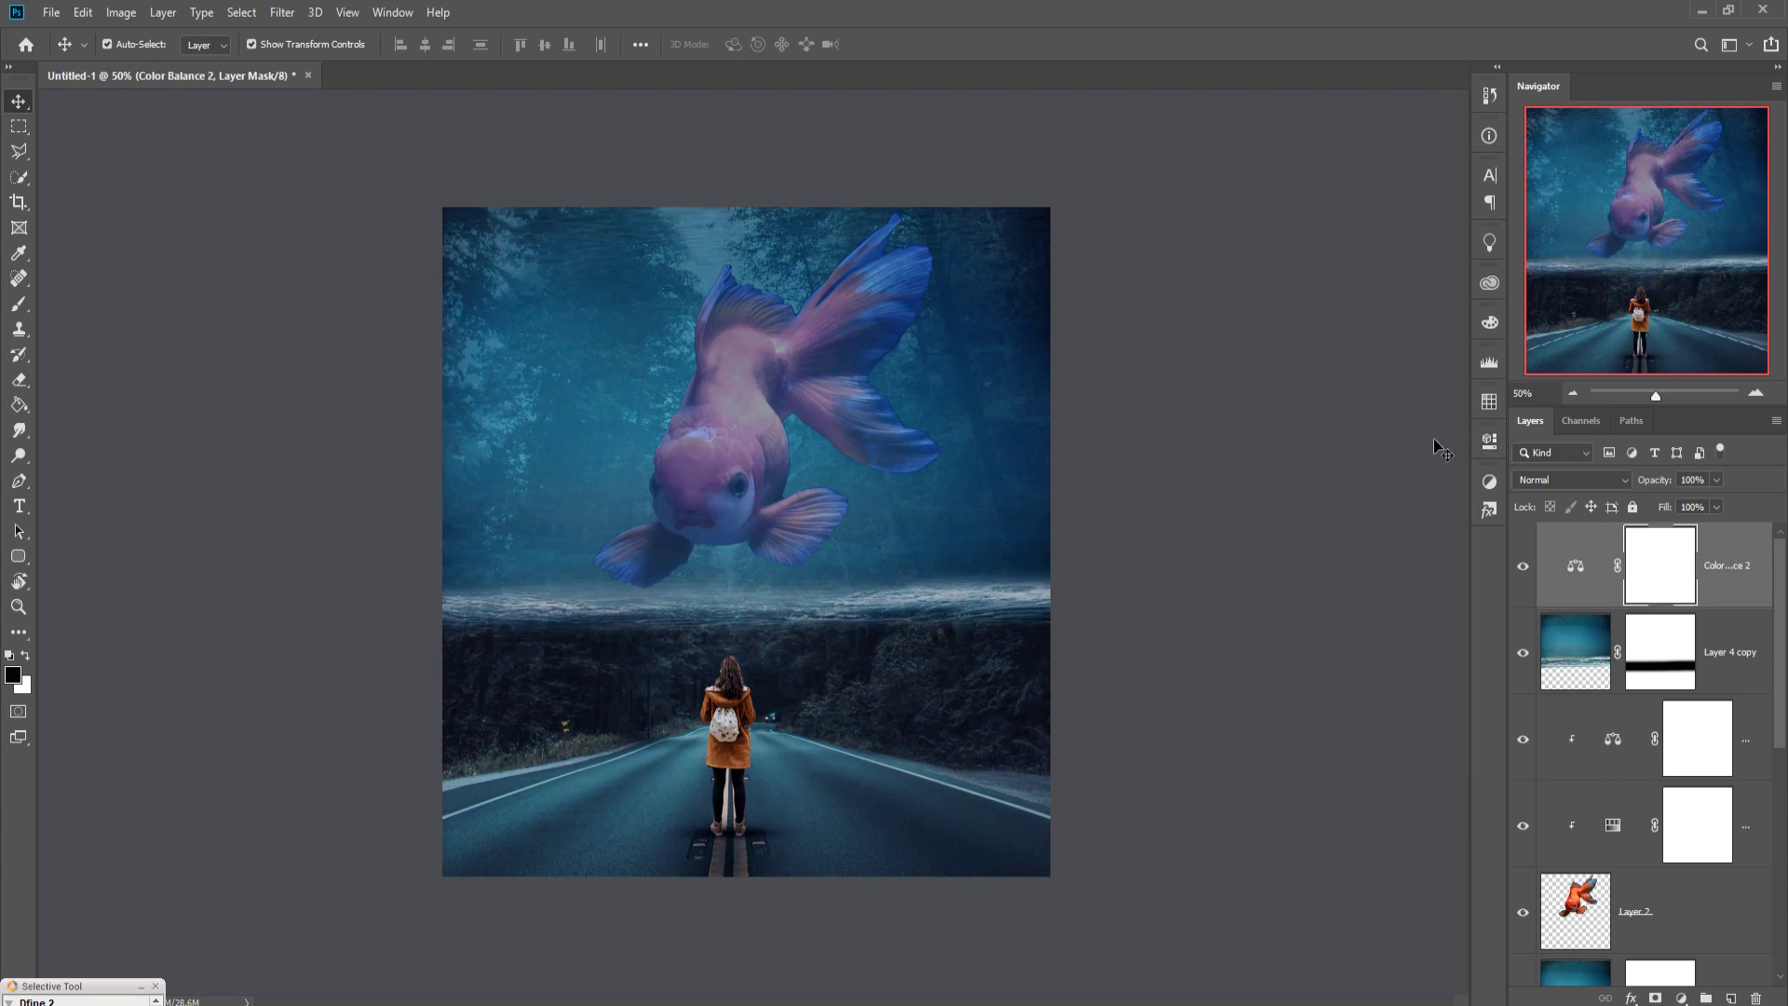
click(1724, 570)
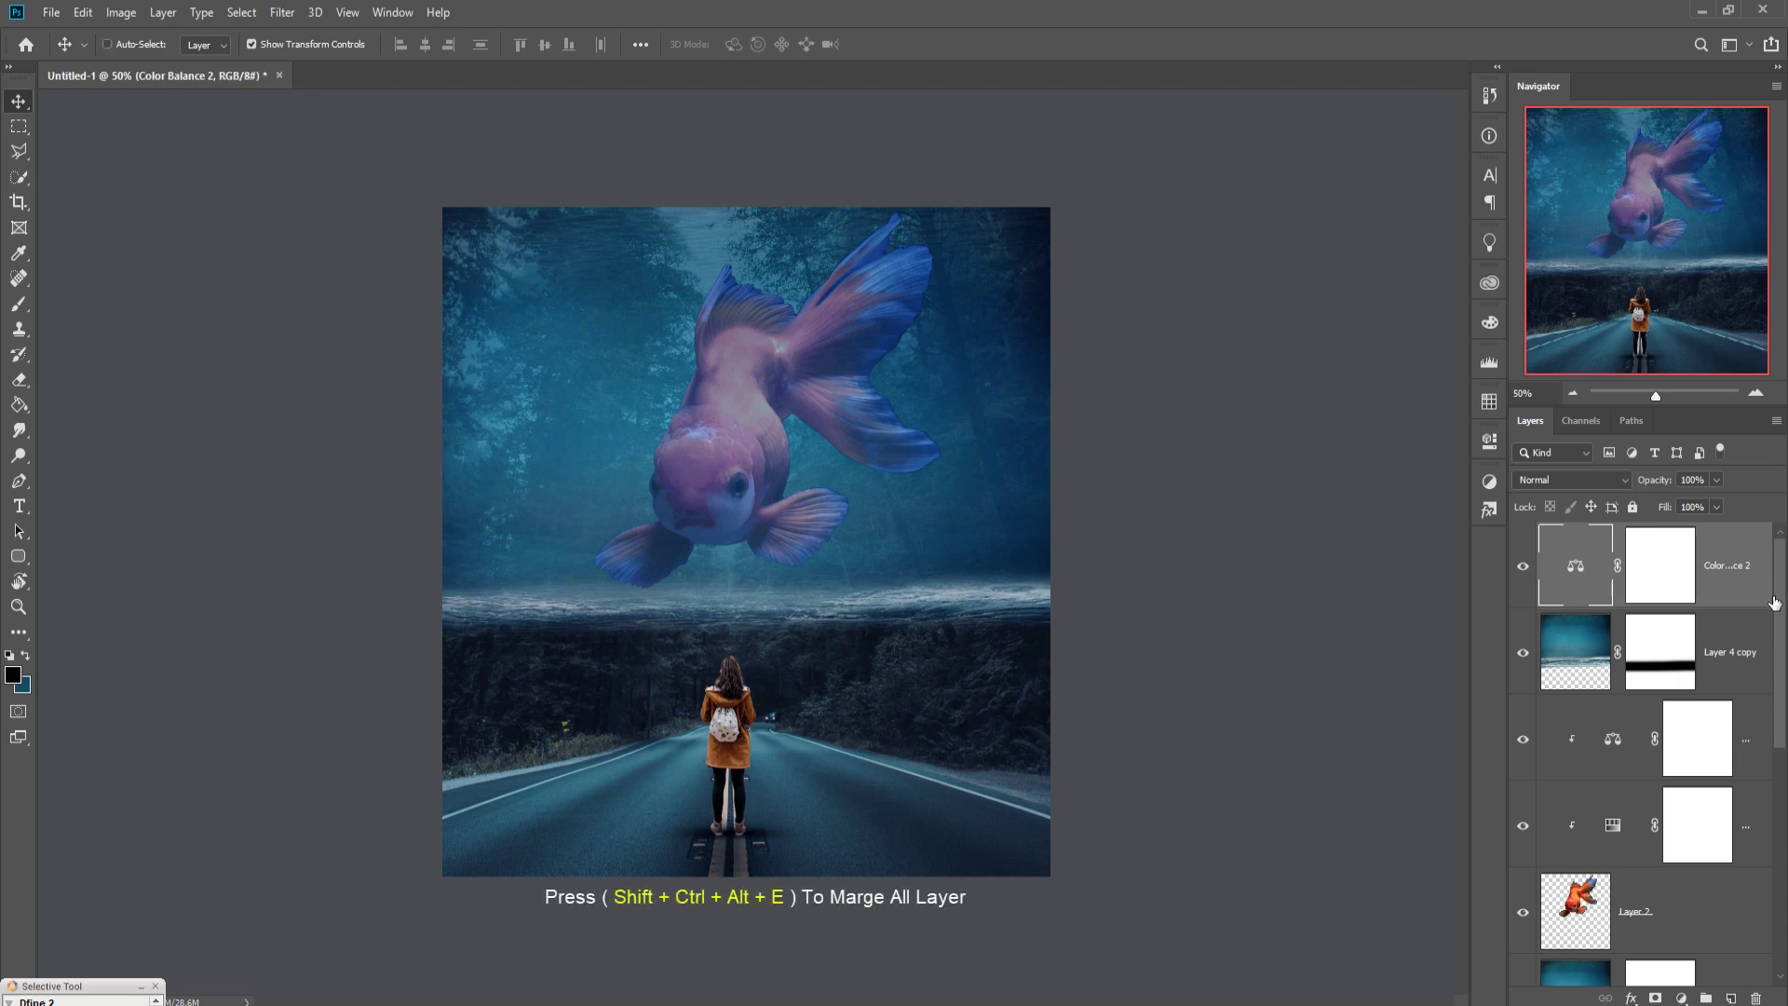
- Stamp all visible layers into Layer 5, duplicate it, and run Camera Raw on the copy
key(shift+ctrl+alt+e)
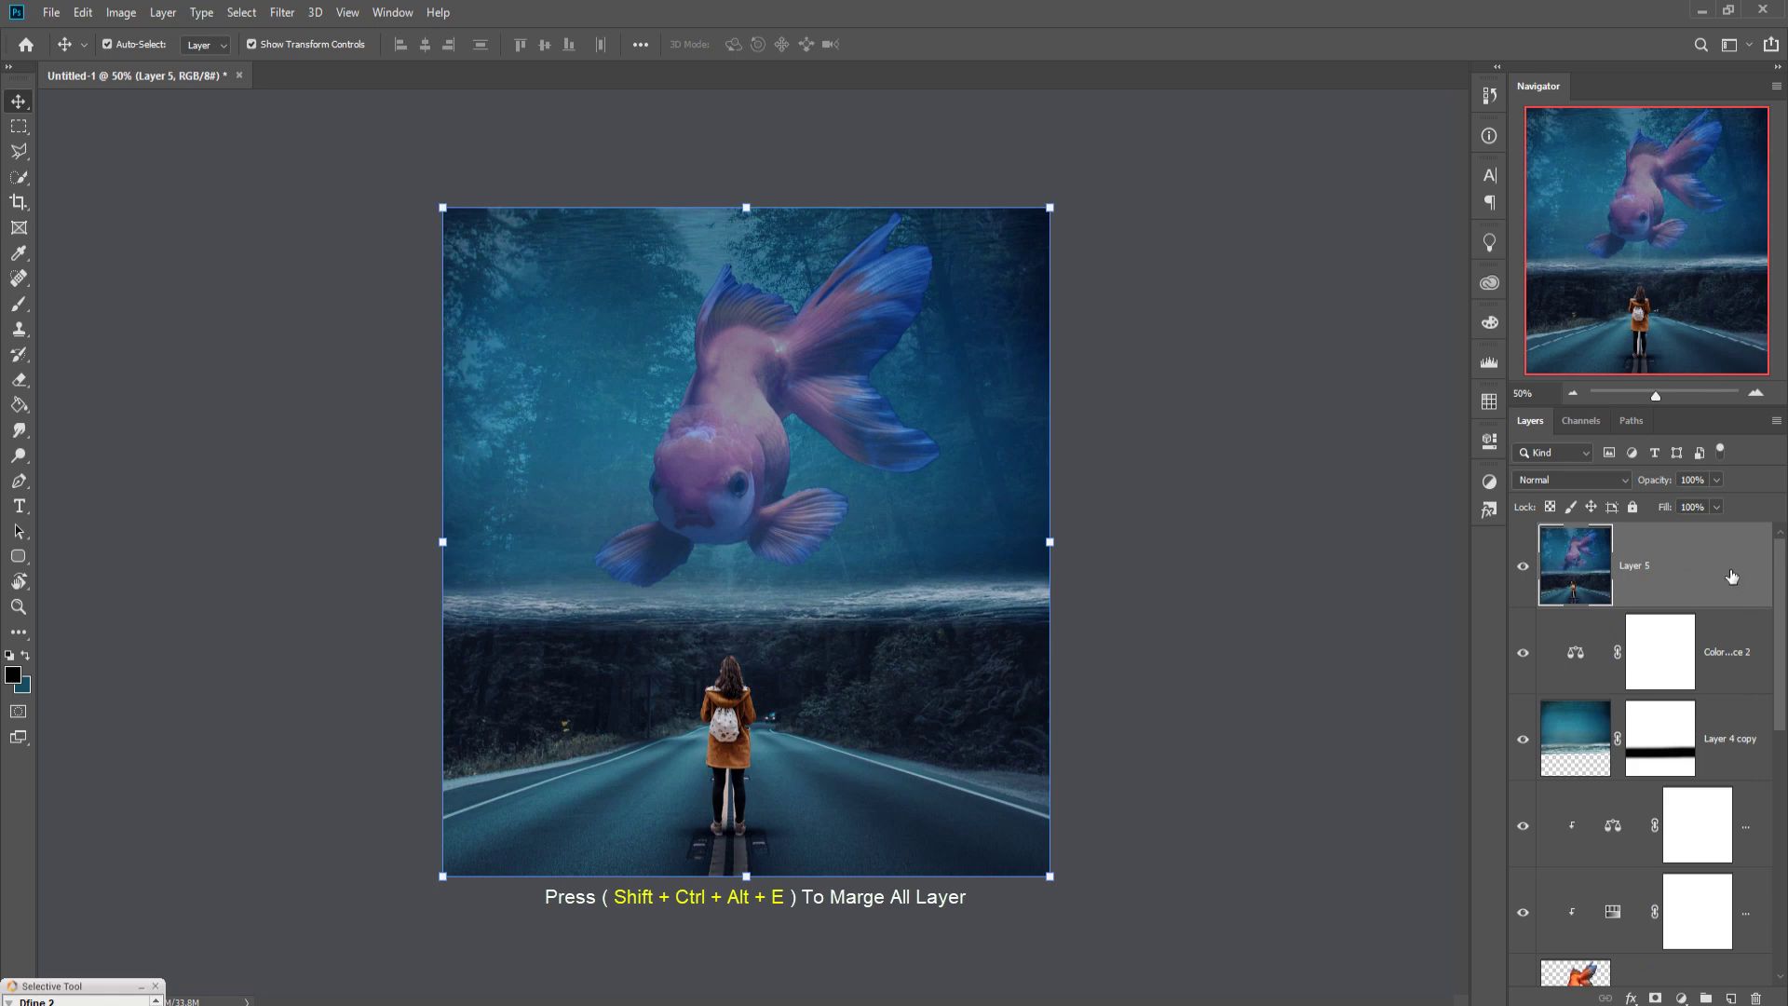
right_click(1728, 572)
click(1553, 293)
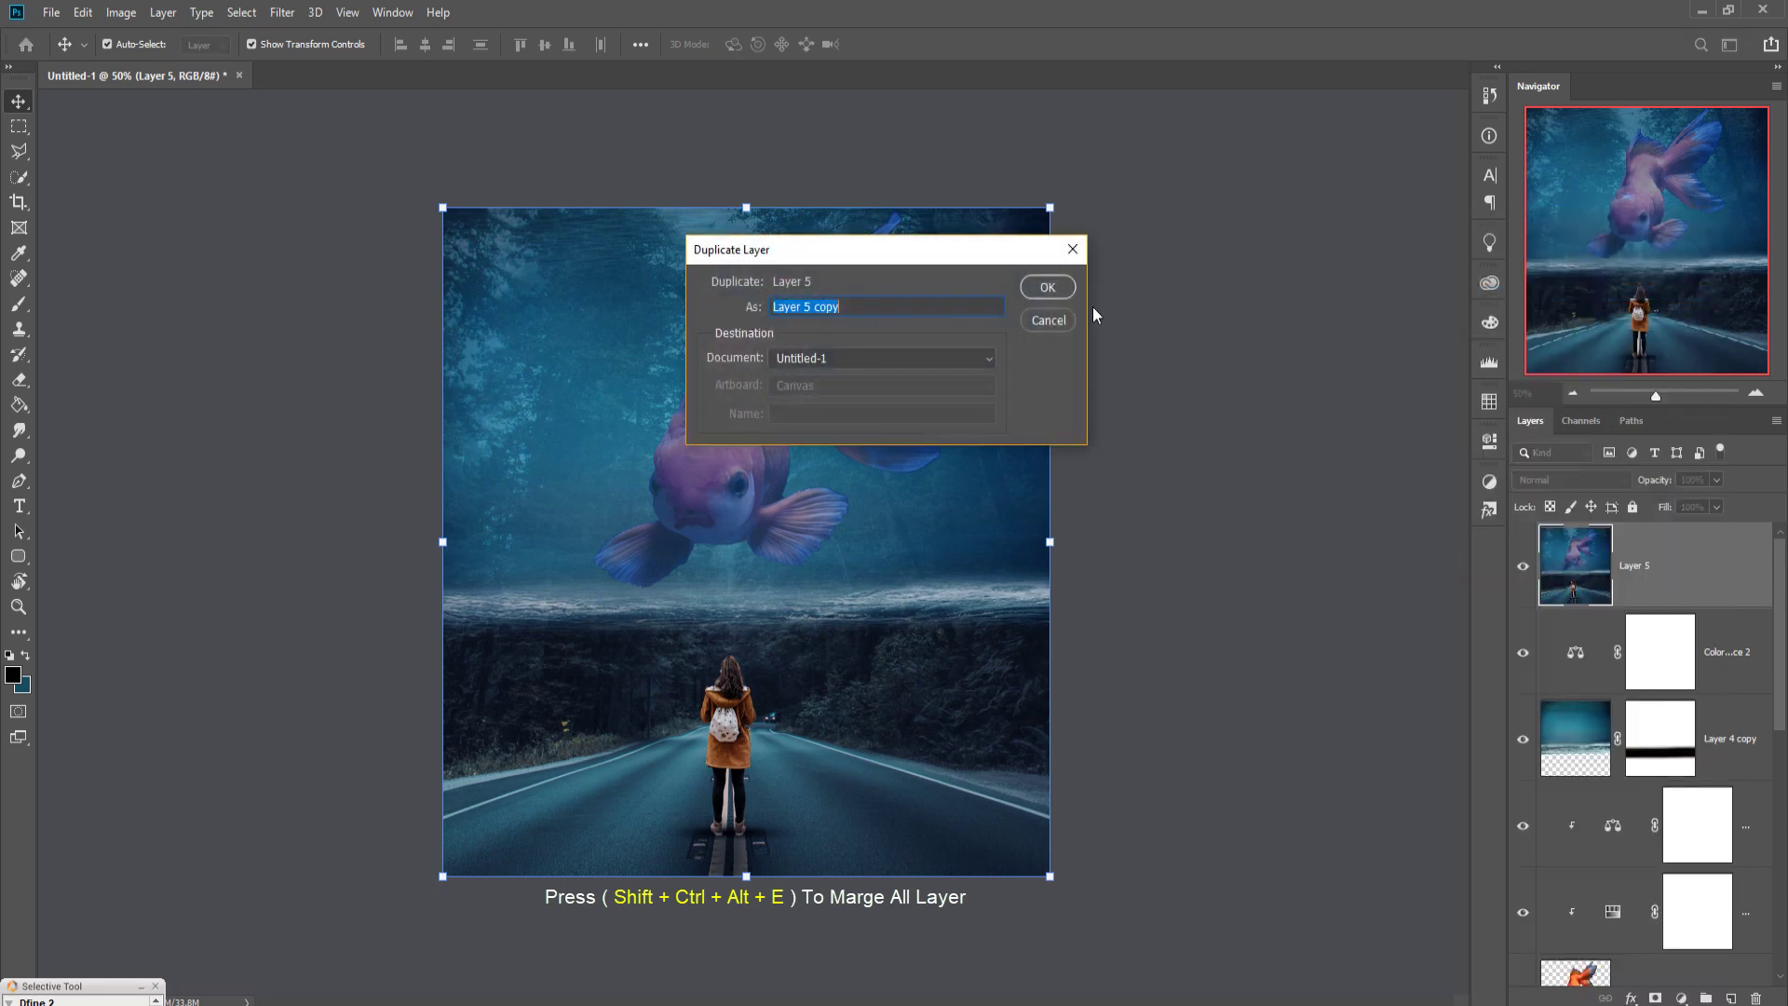
click(1043, 291)
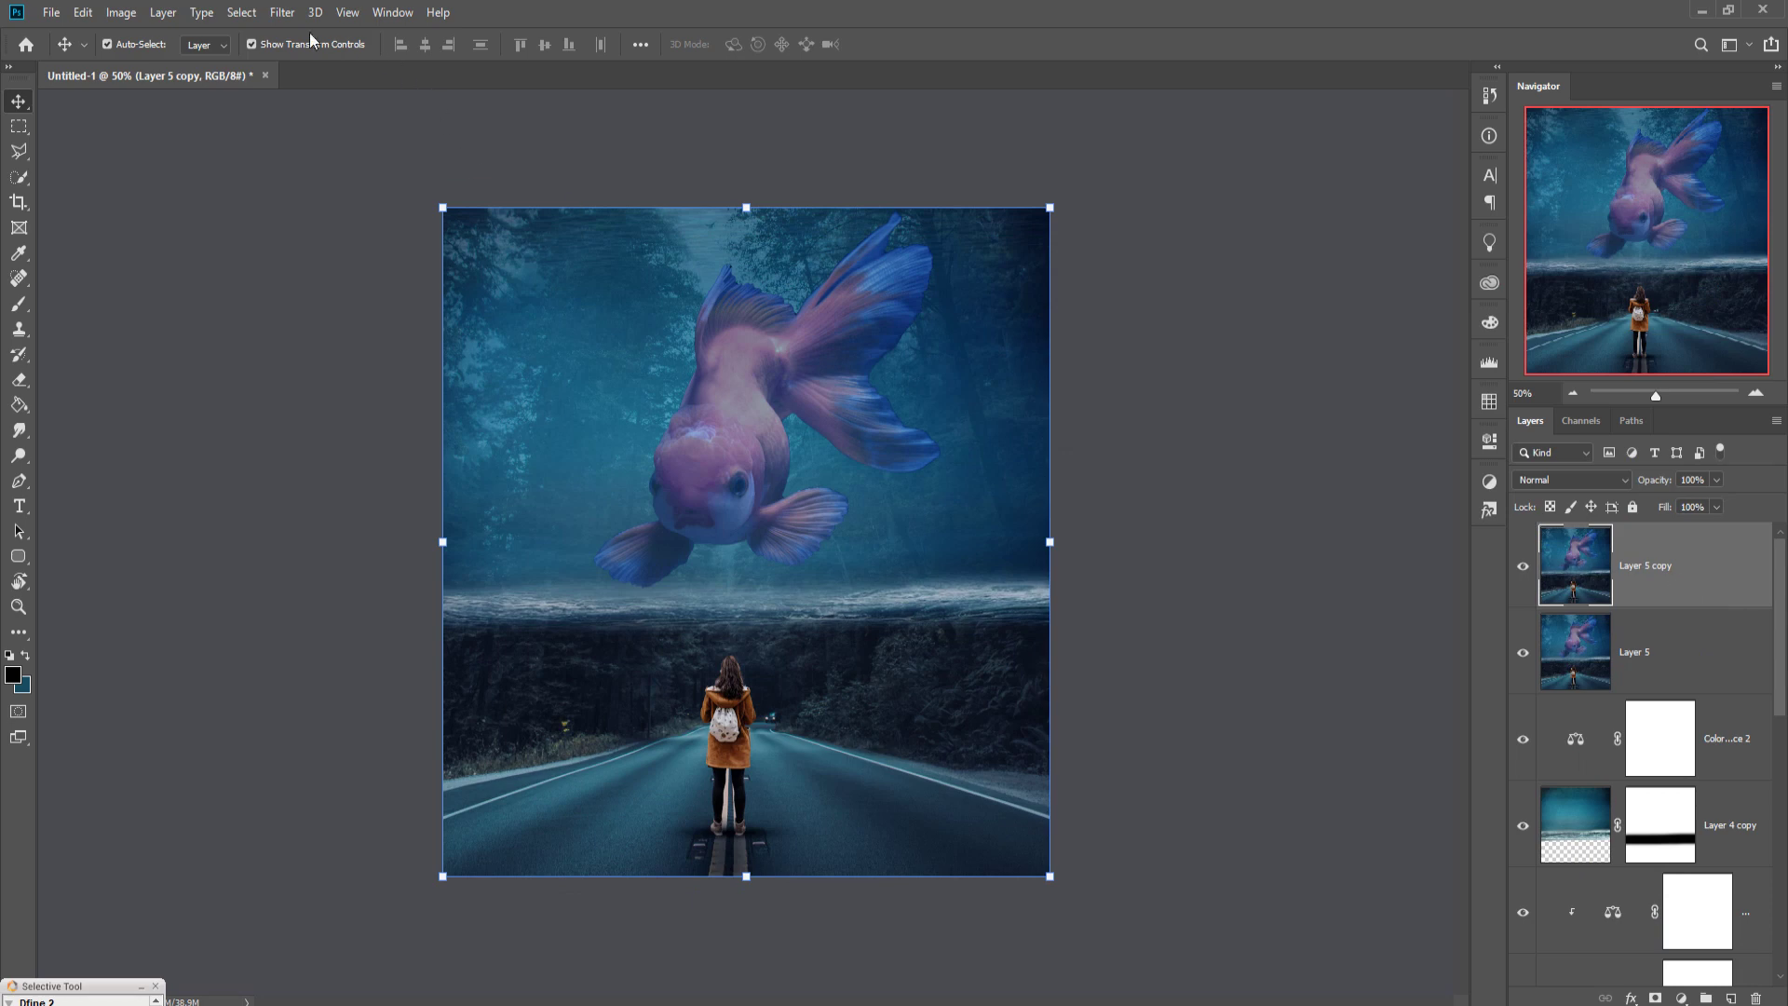
click(279, 12)
click(332, 129)
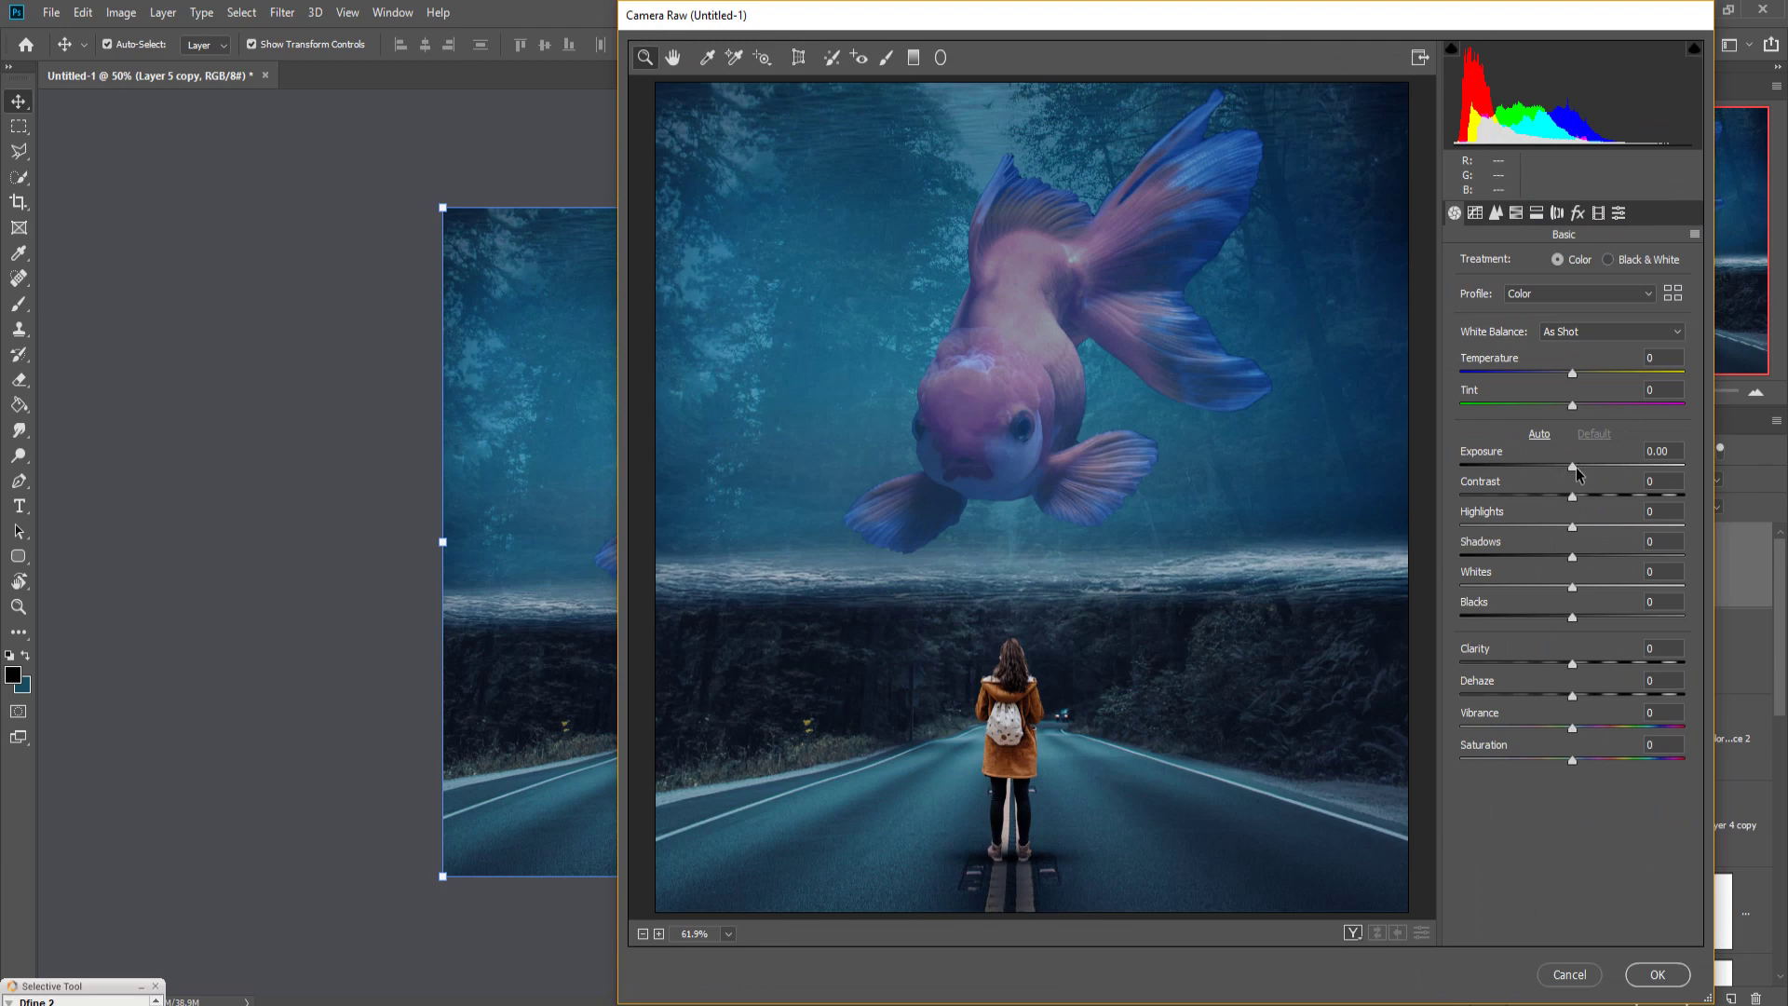
- Add a -33 vignette and raise Sharpening to 45 in Camera Raw
click(1582, 215)
drag(1572, 464, 1534, 466)
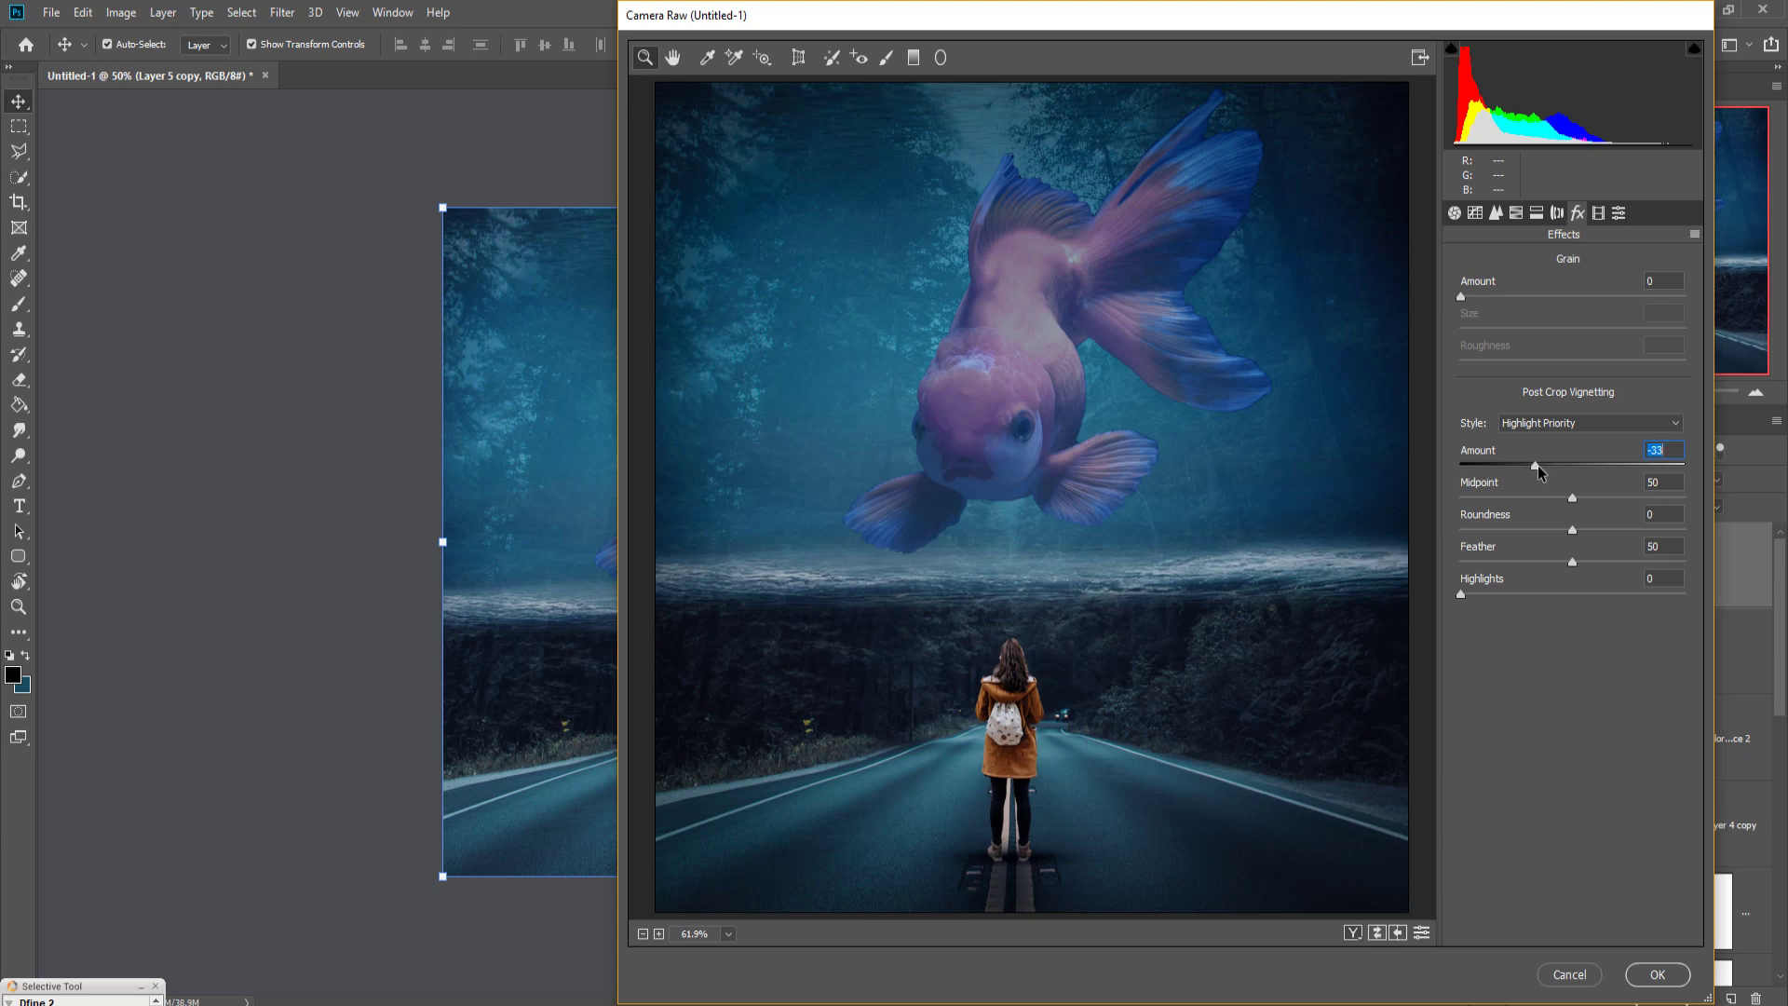
click(1495, 212)
drag(1461, 293, 1528, 295)
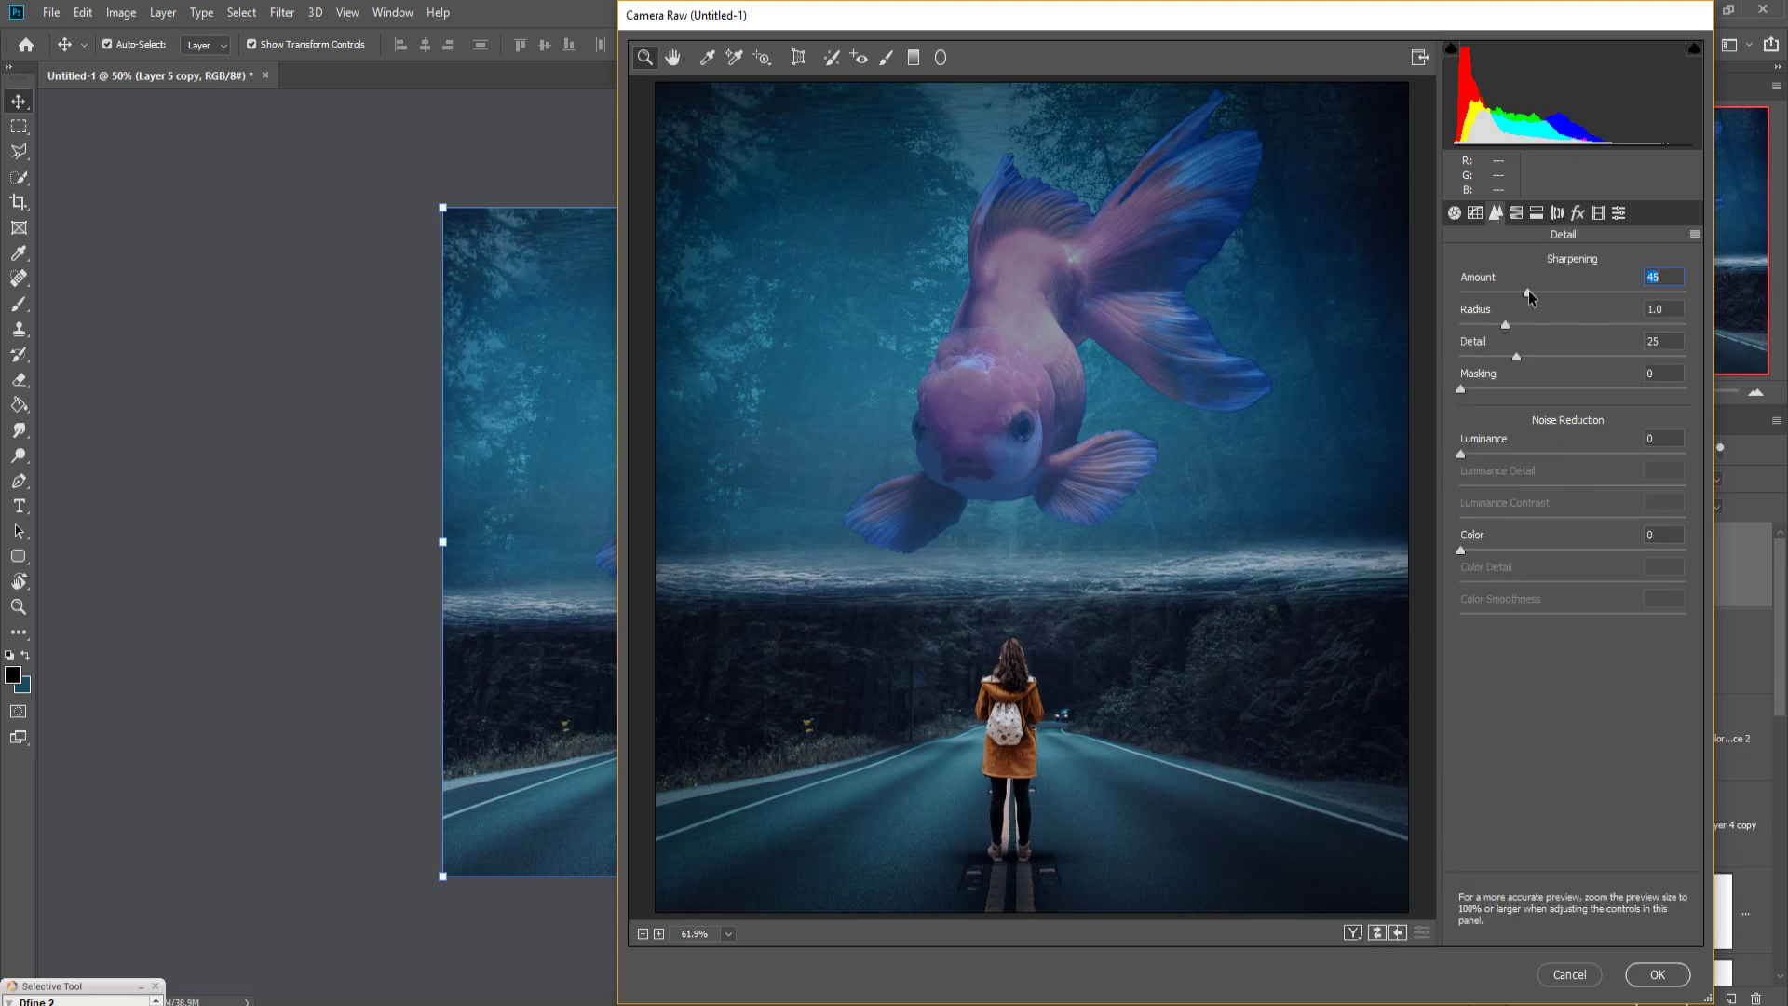
- Split-tone warm highlights (hue 44, sat 15) and blue-violet shadows (hue ~248, sat 13), then apply
click(1536, 212)
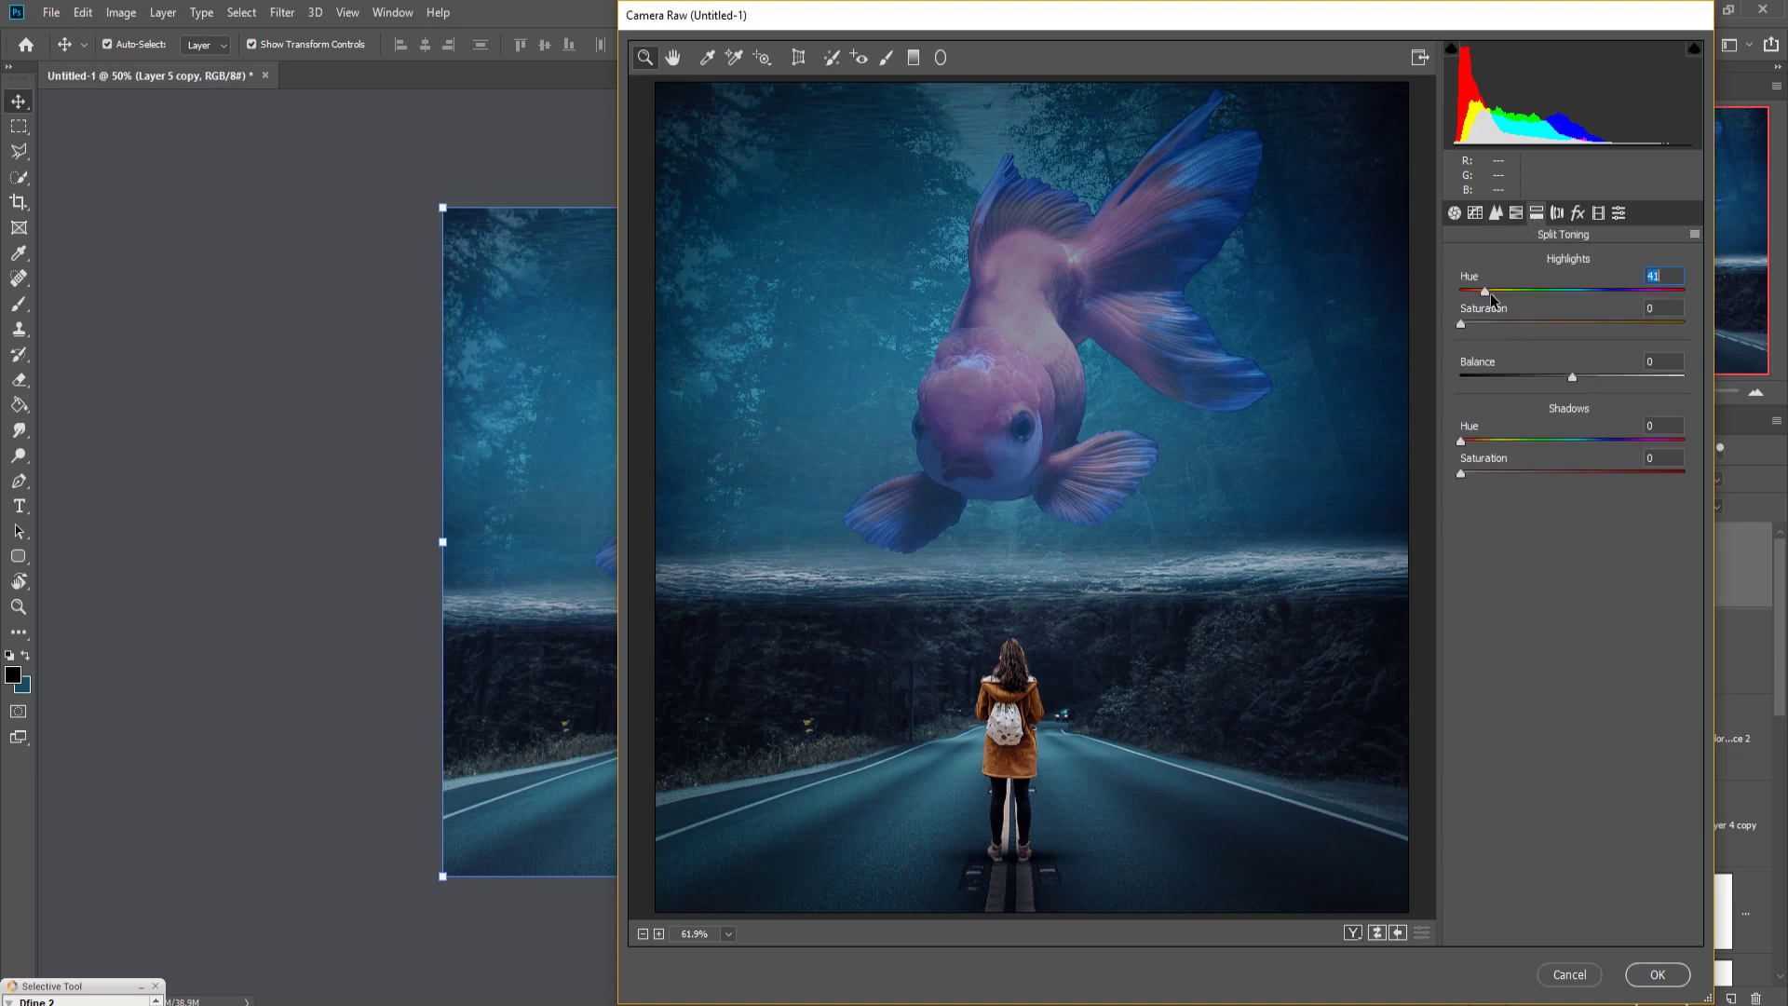
drag(1460, 322, 1494, 322)
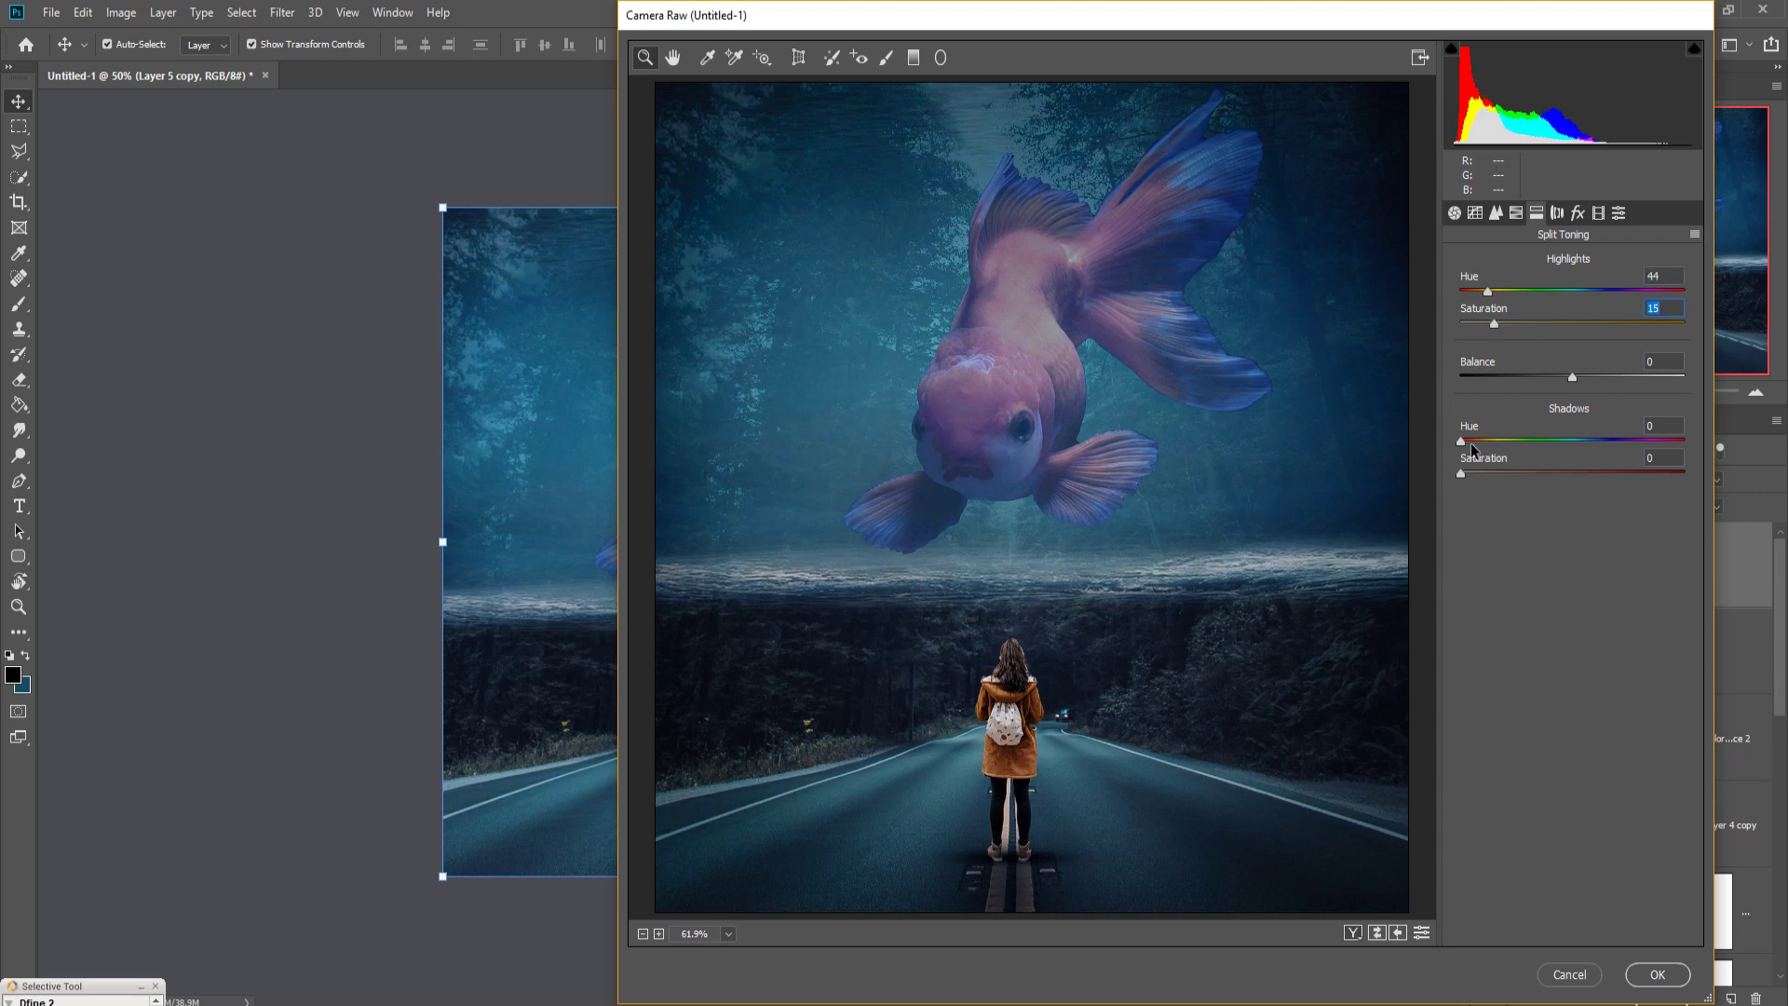
drag(1460, 441, 1595, 453)
drag(1461, 473, 1490, 473)
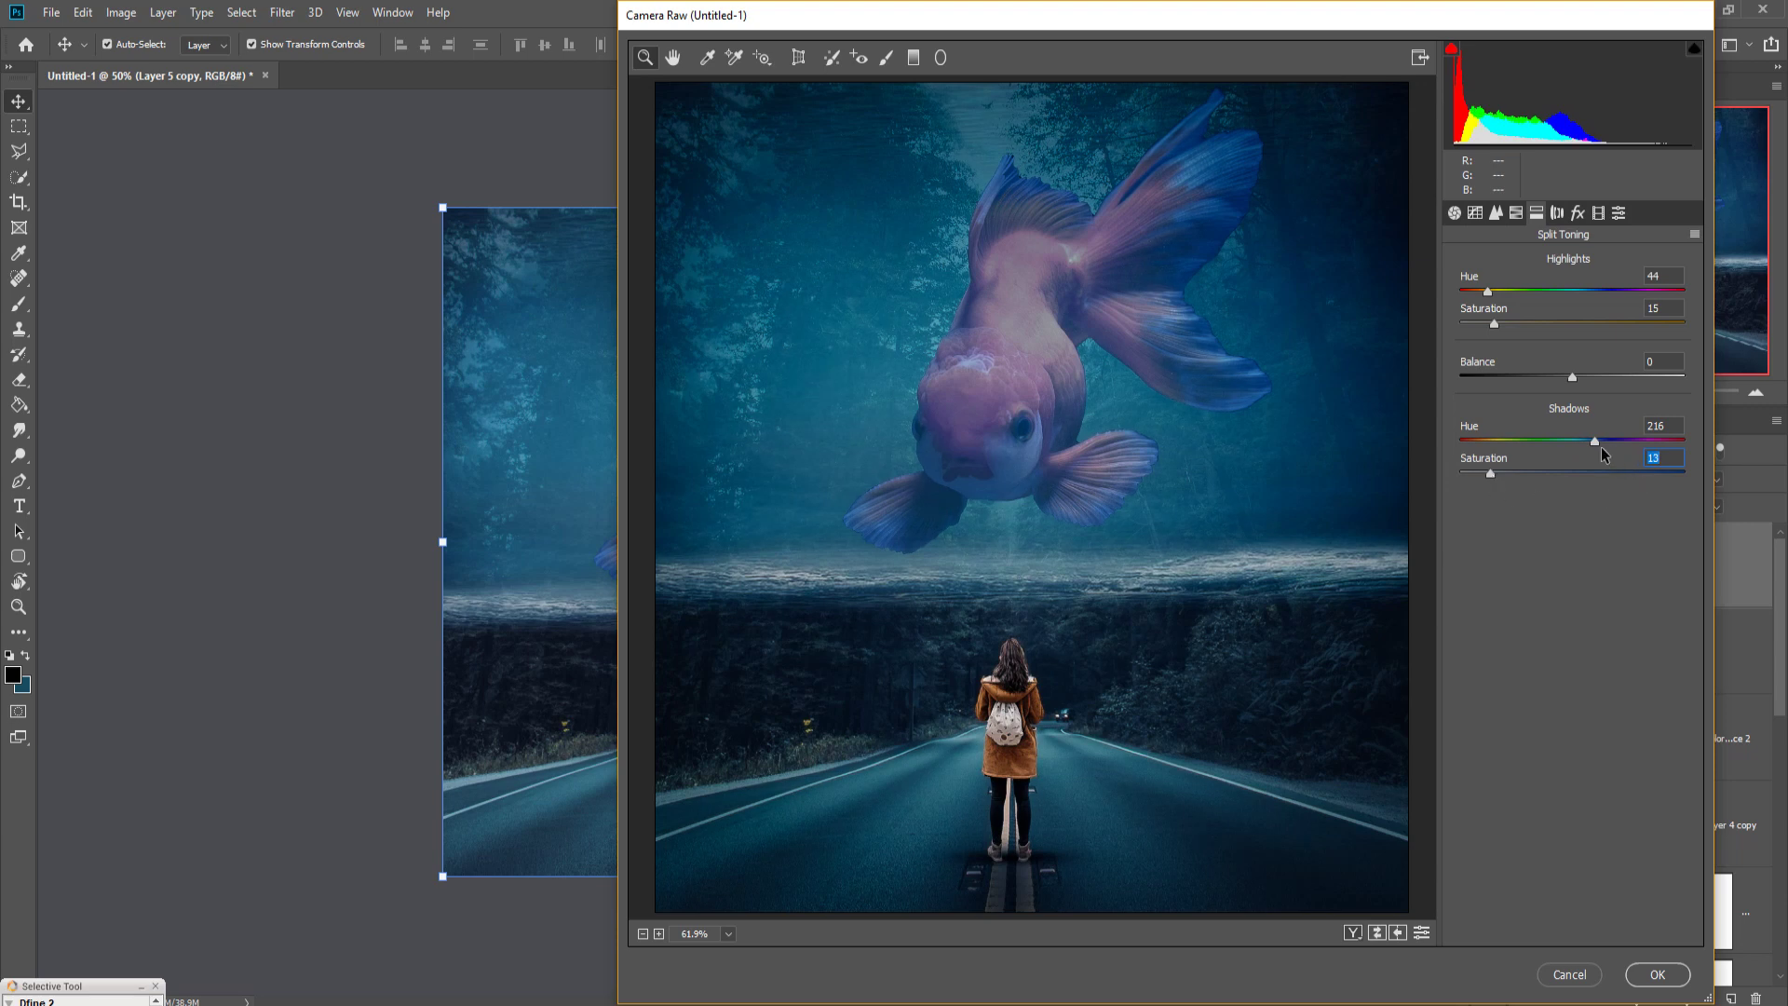
mouse_move(1596, 451)
mouse_down()
mouse_move(1576, 449)
mouse_move(1626, 443)
mouse_up()
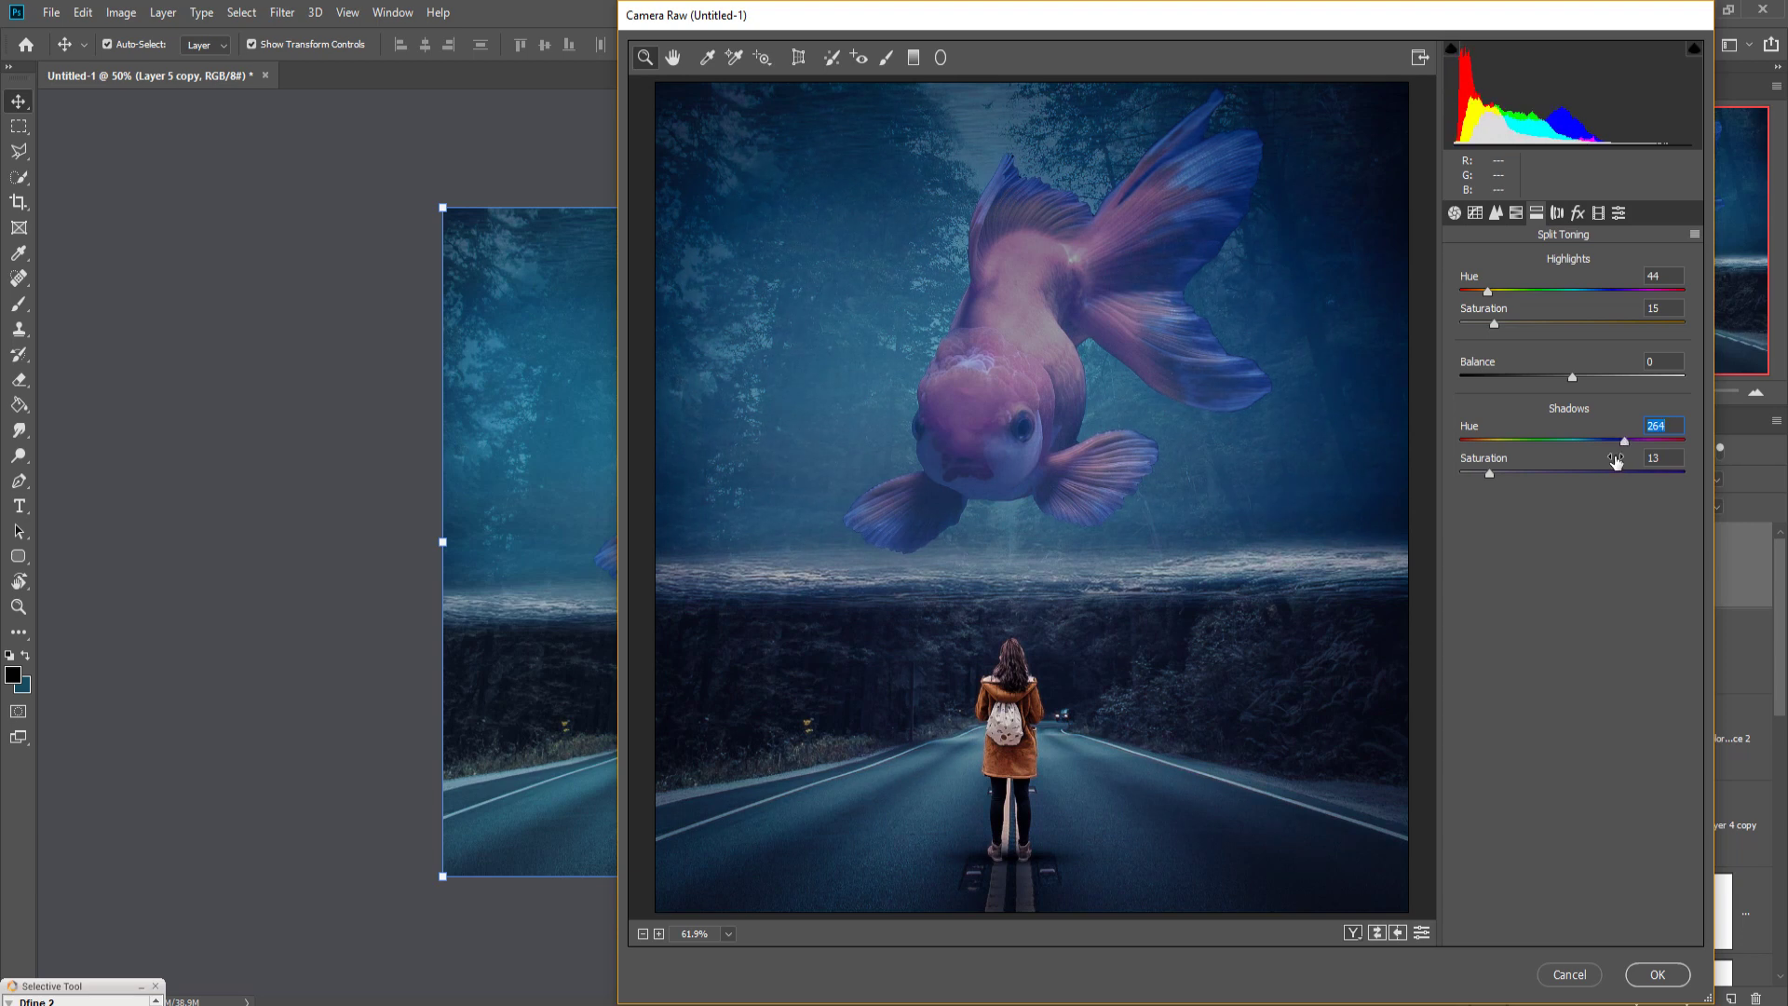
click(1614, 440)
click(1654, 974)
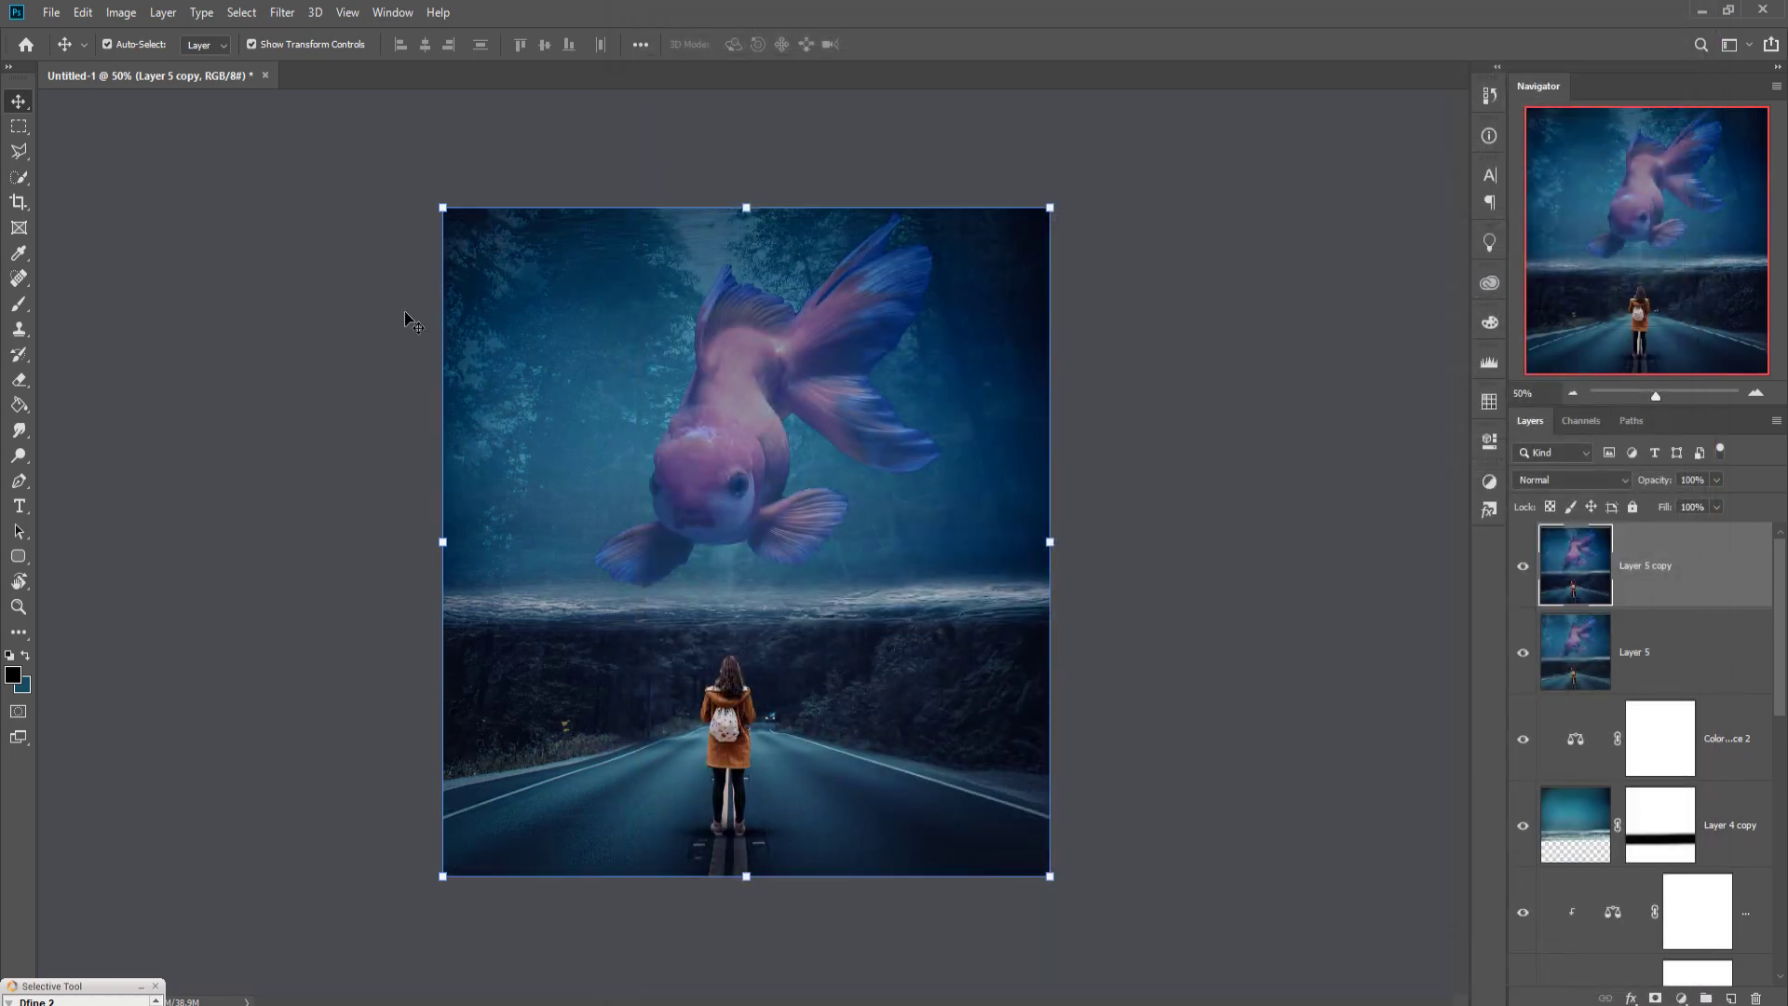
- Apply Color Efex Pro 4 Cross Processing at about 32% strength, 25% shadows, slightly raised highlights
click(282, 12)
mouse_move(317, 428)
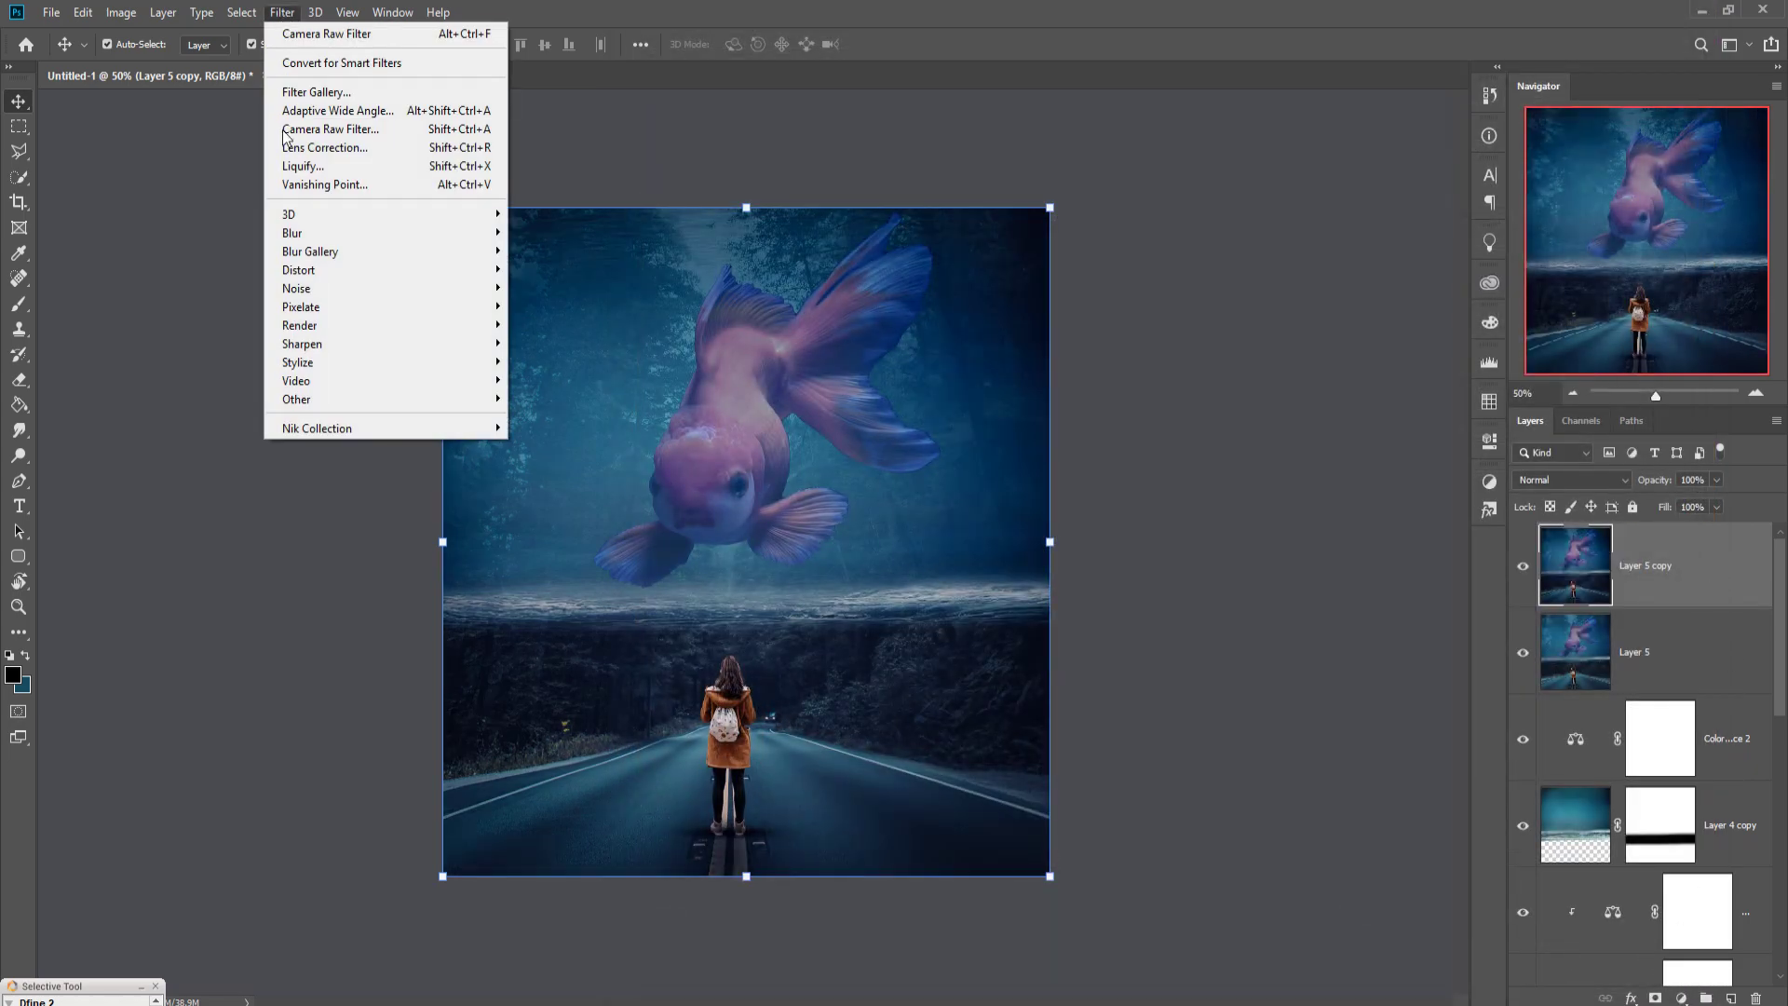
click(556, 443)
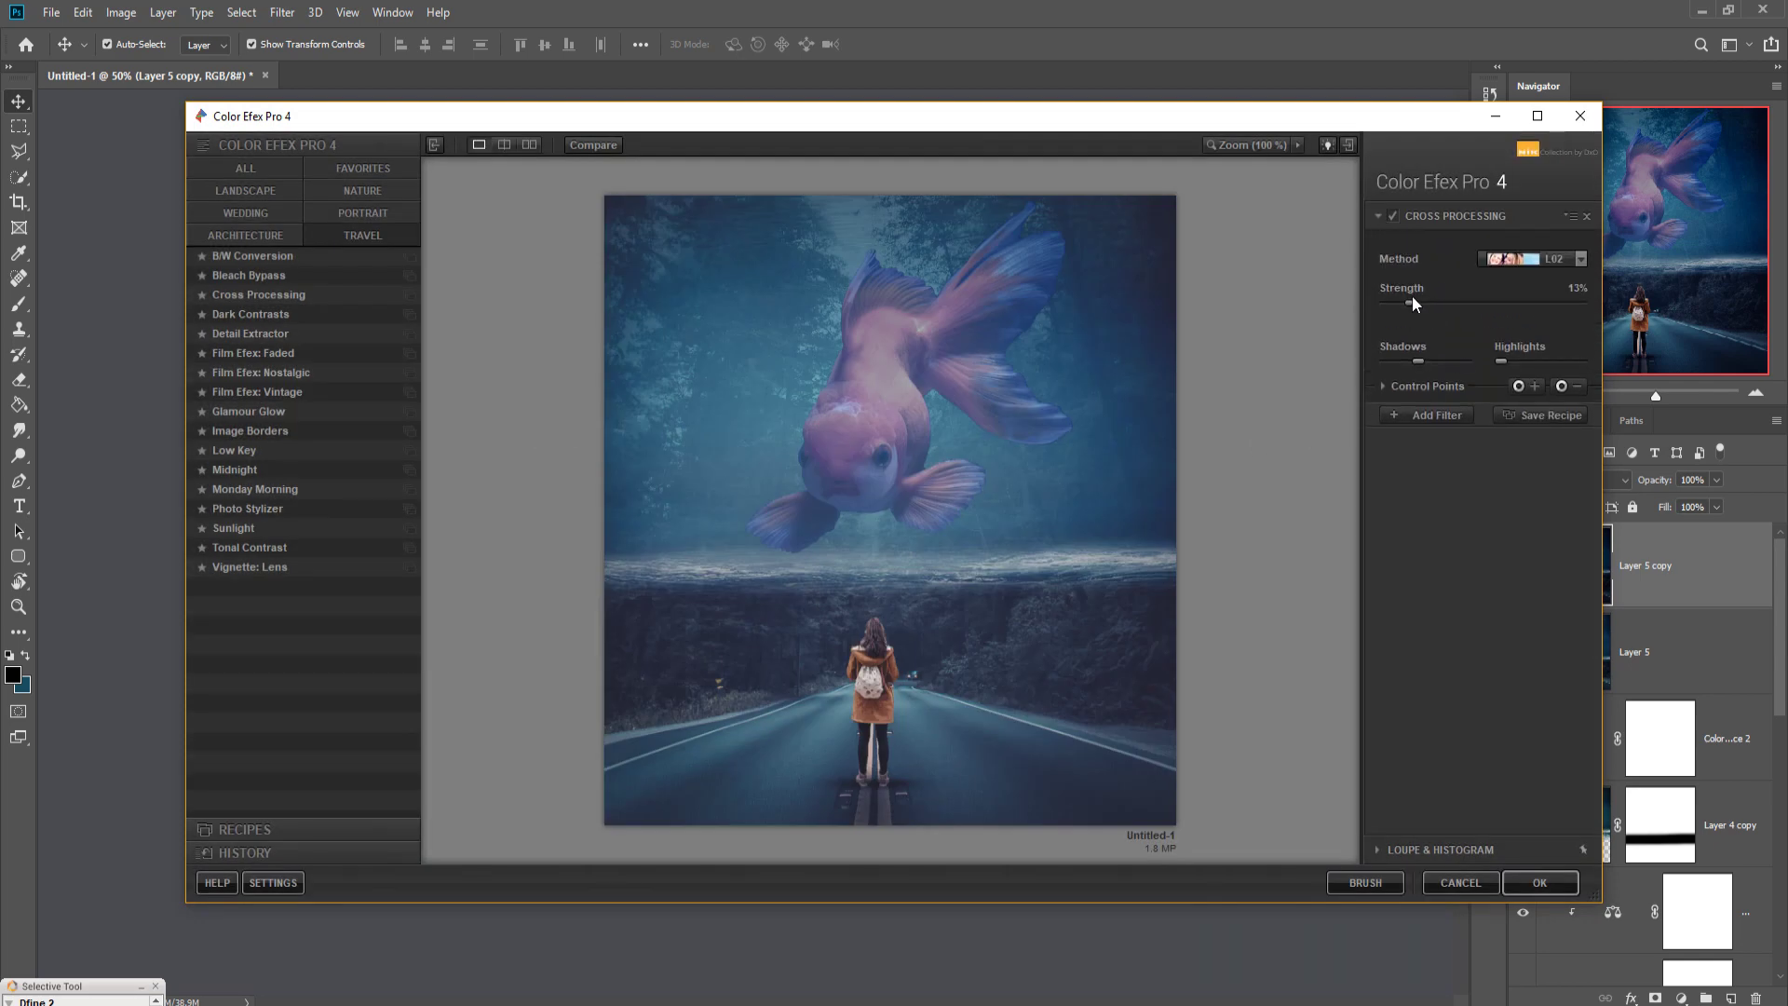
drag(1424, 362, 1399, 367)
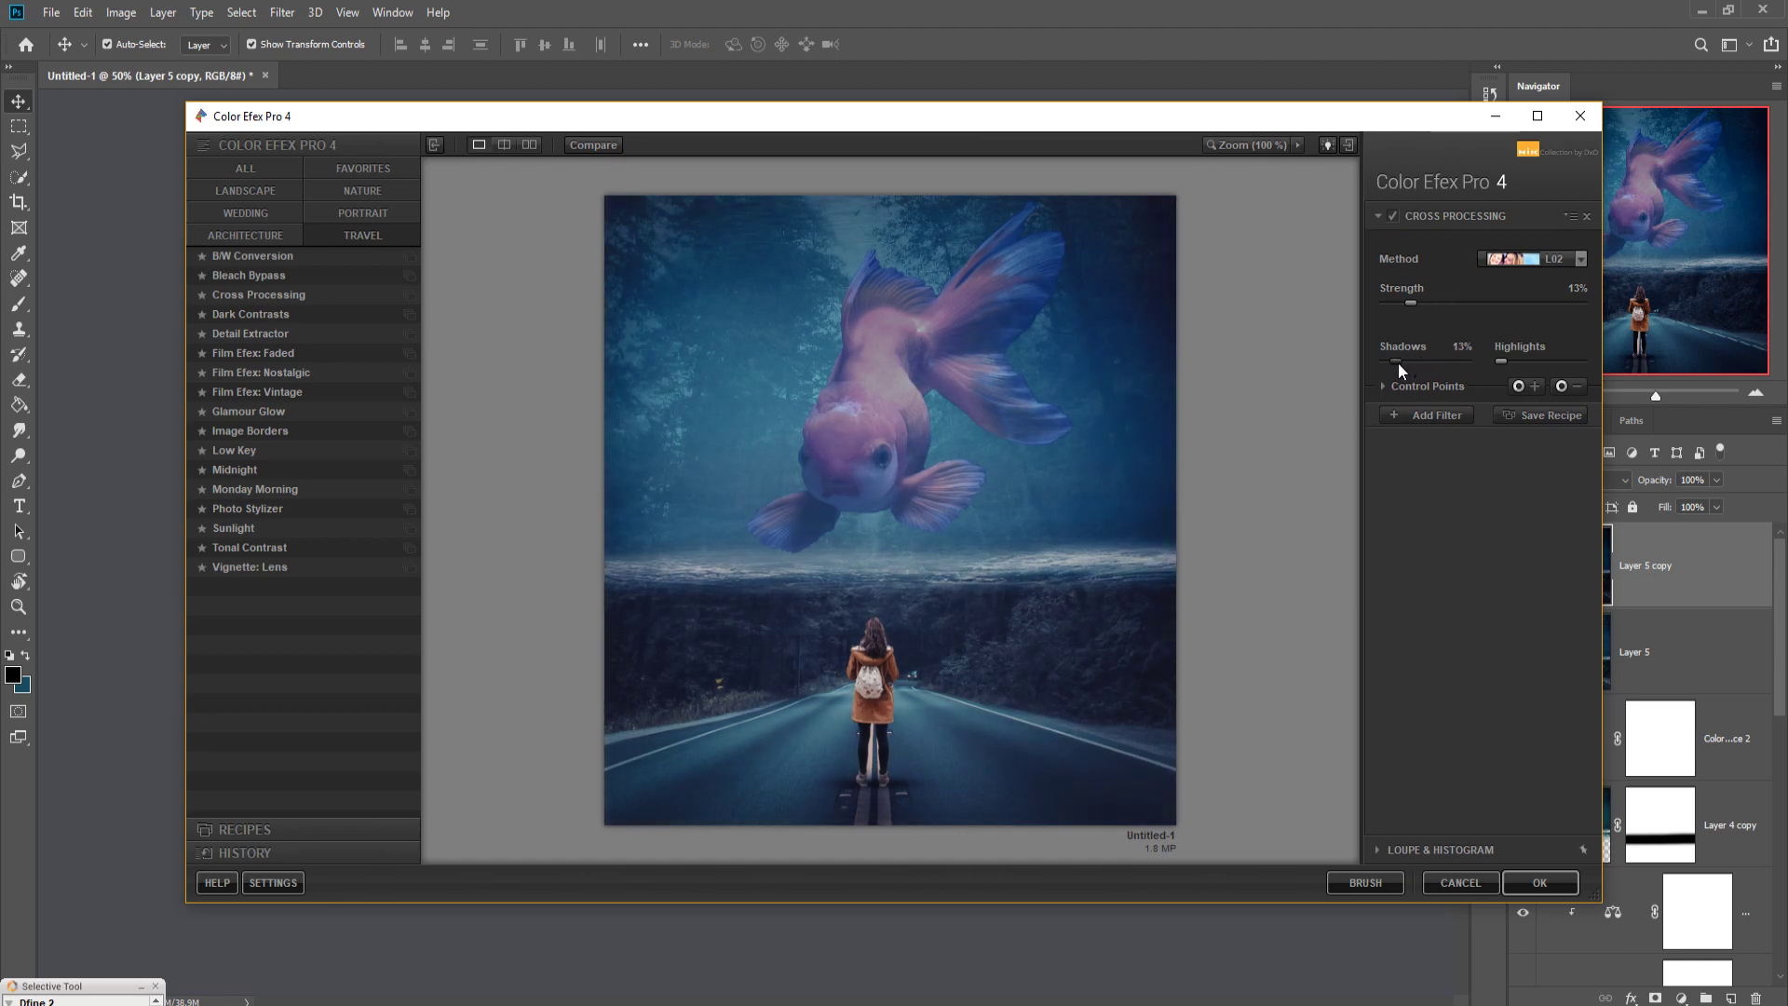
click(1398, 364)
drag(1411, 300, 1452, 300)
drag(1396, 360, 1405, 361)
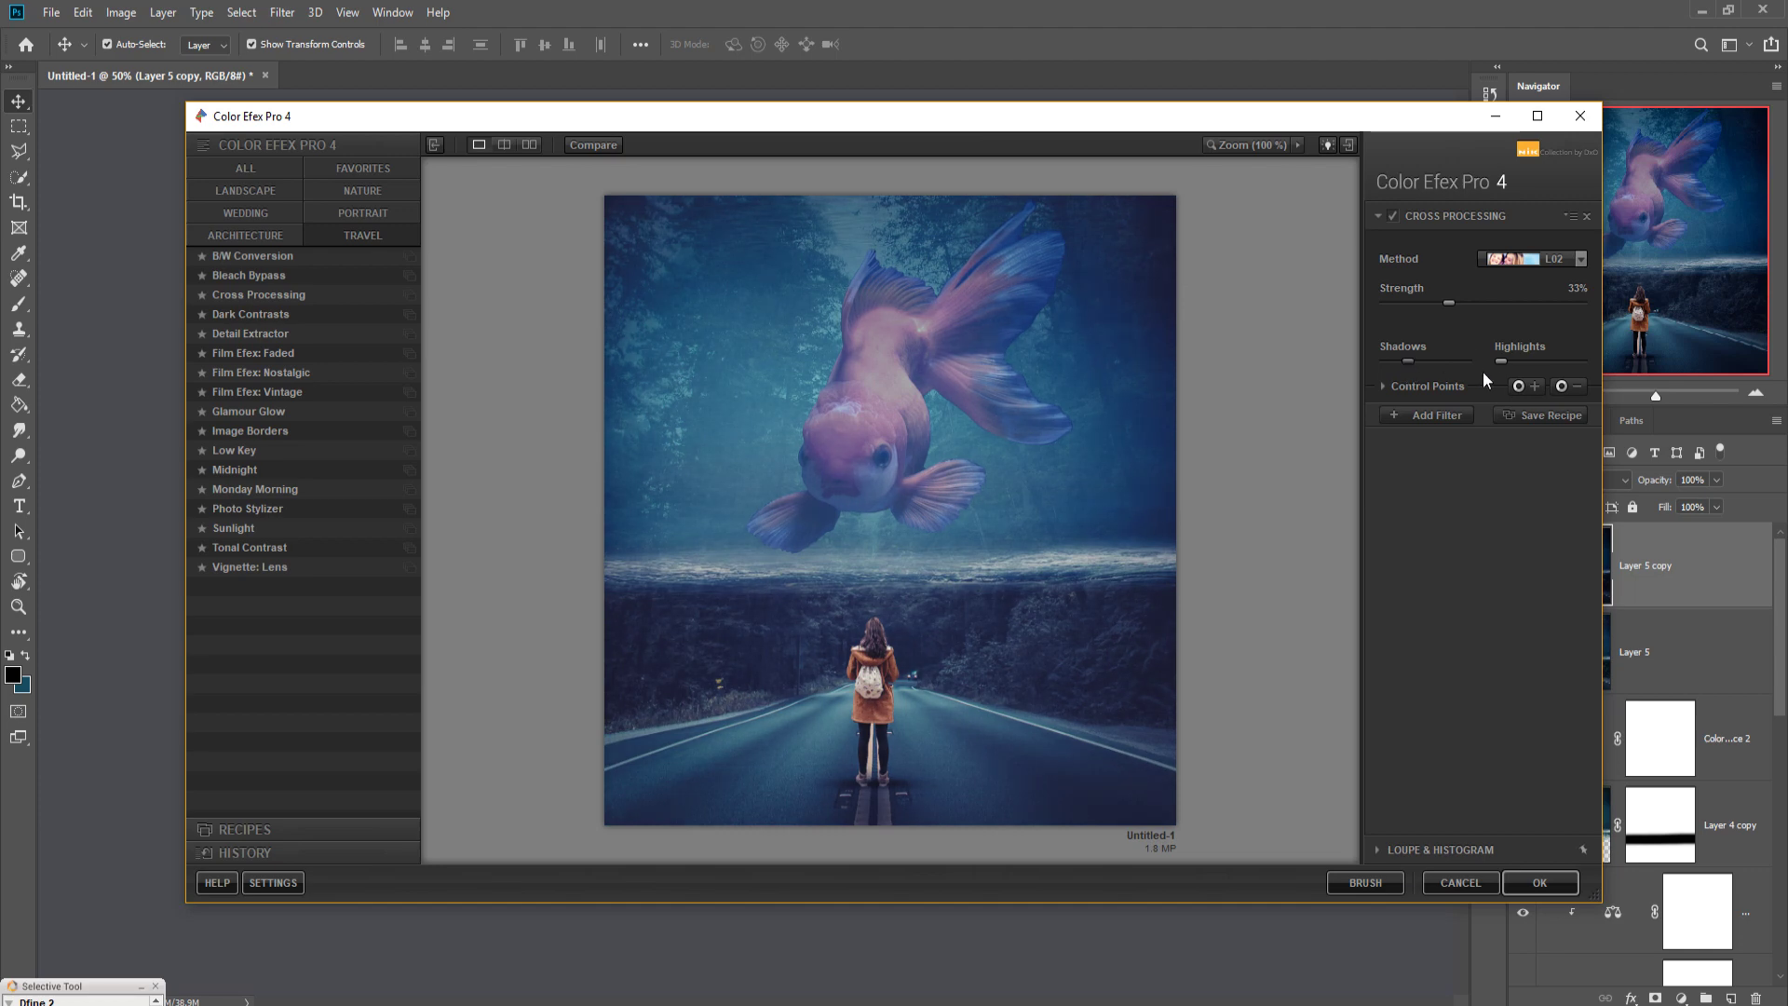
mouse_move(1506, 361)
drag(1501, 361, 1505, 360)
click(1530, 886)
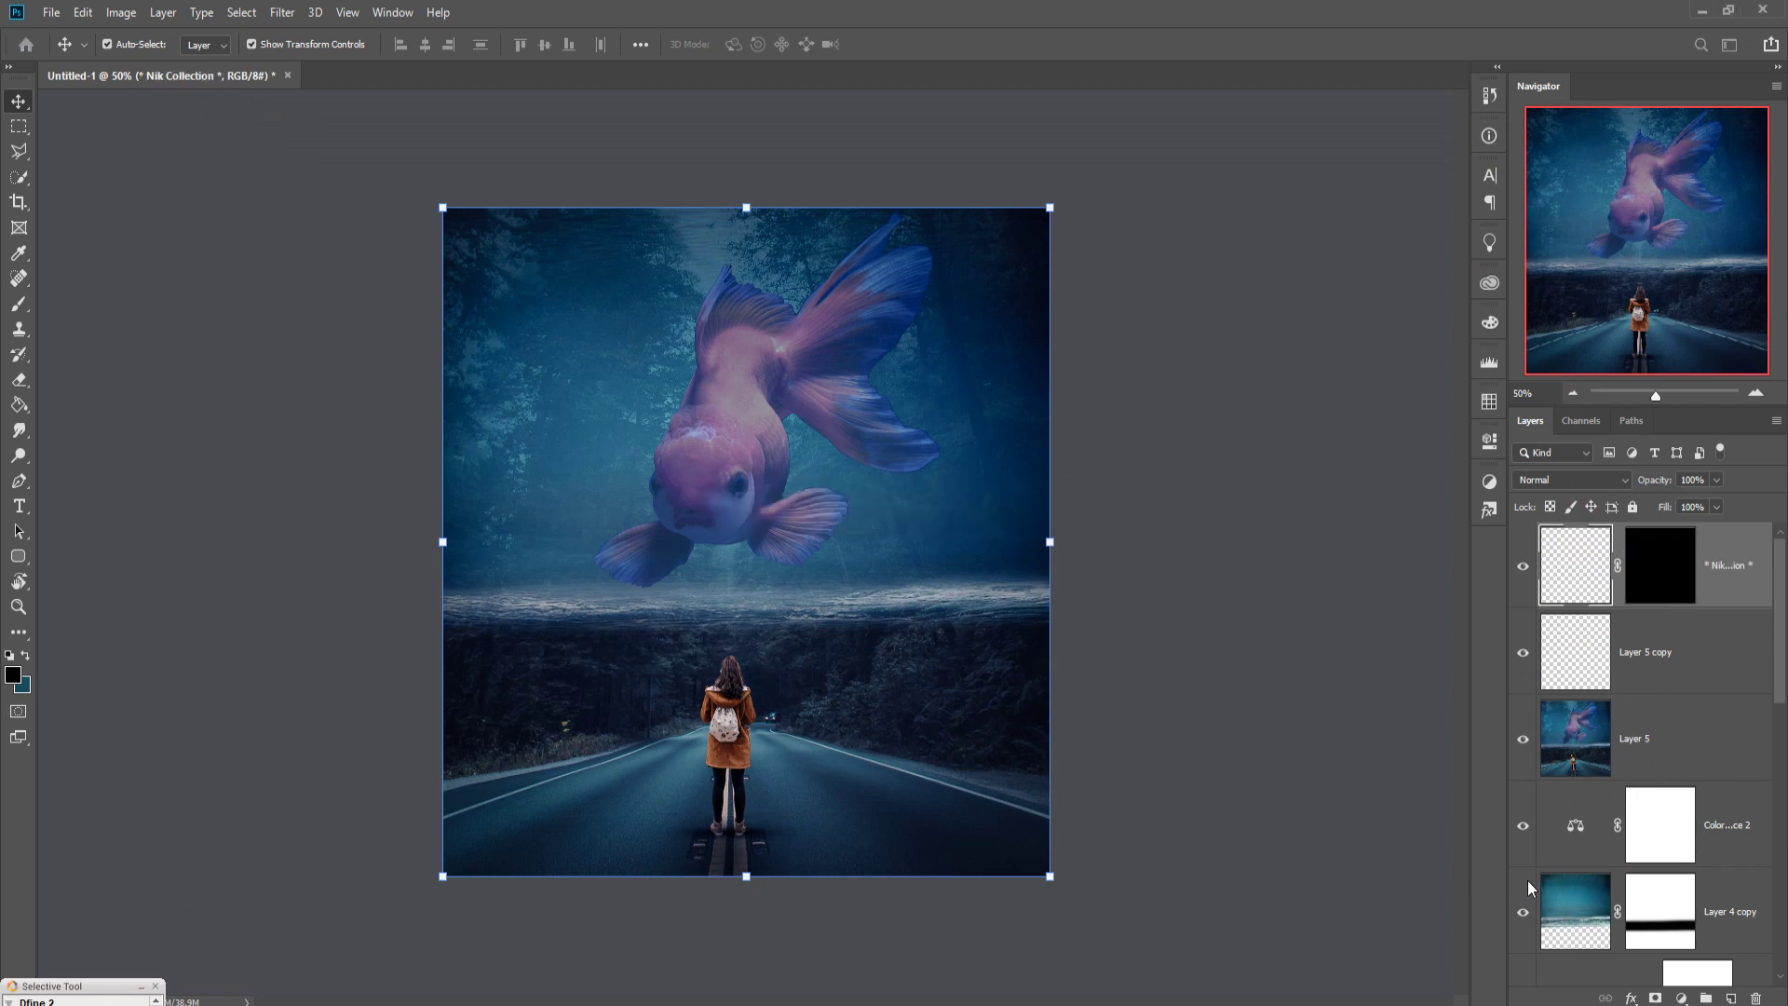
- Add a Photo Filter adjustment layer over the image
click(1681, 998)
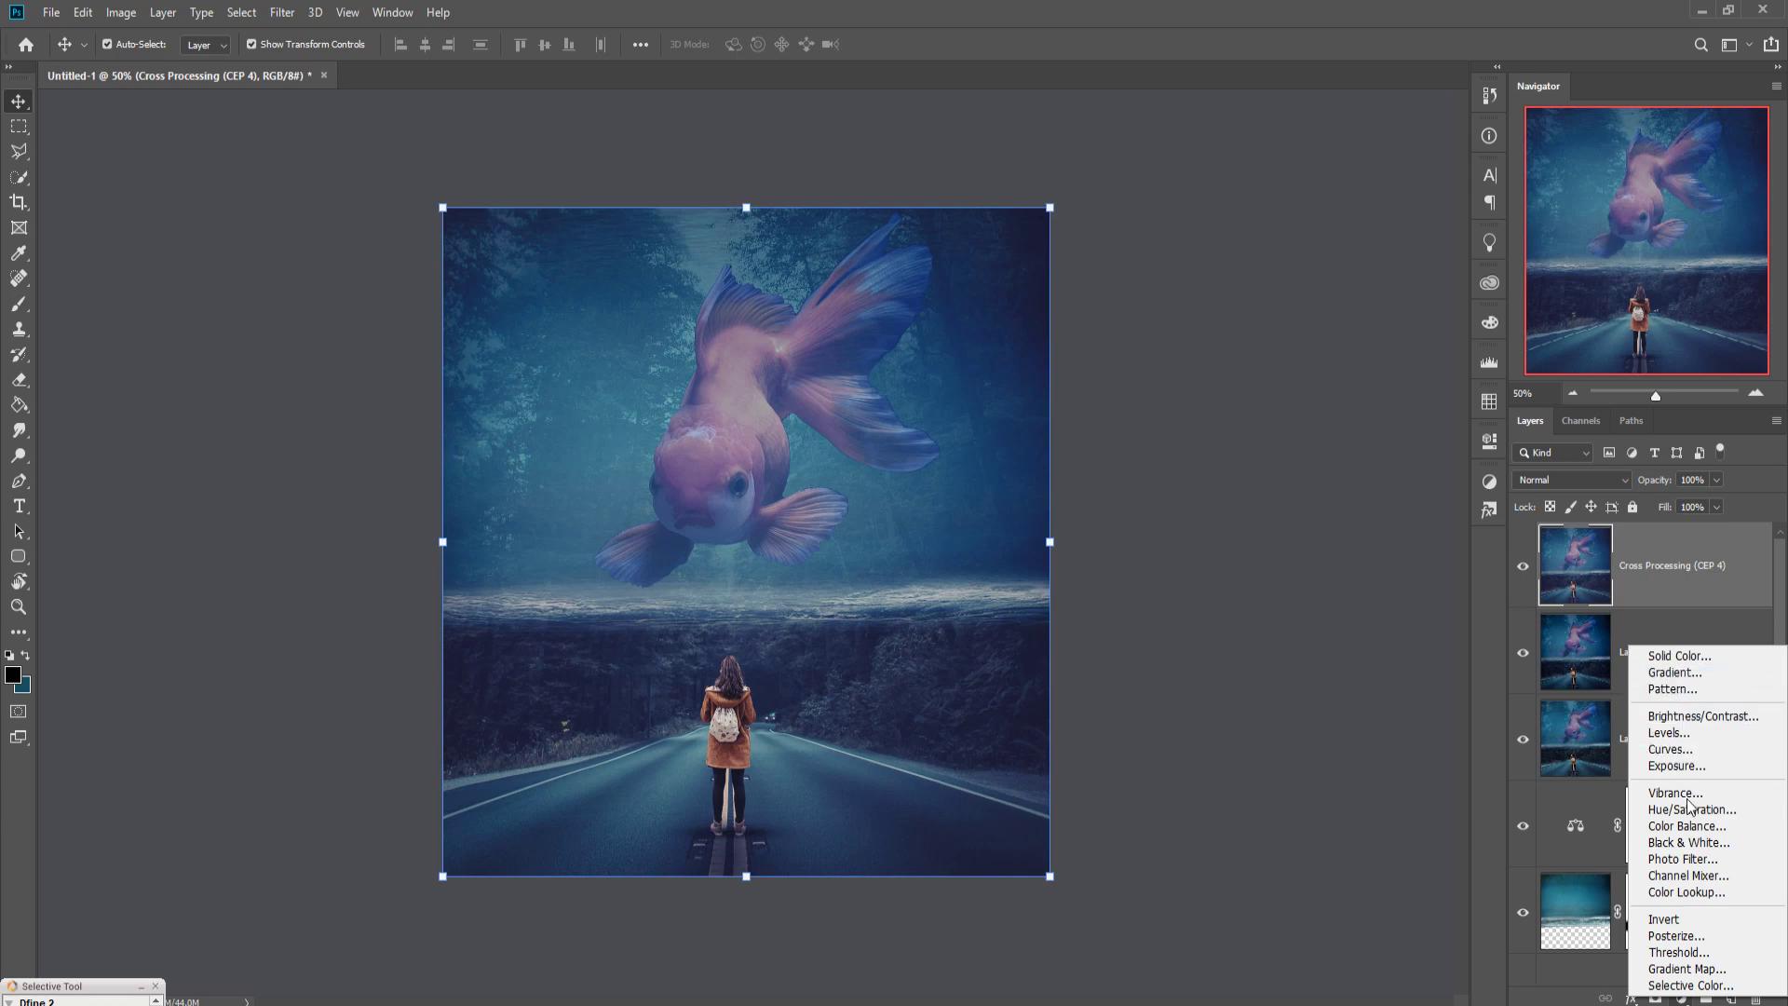
click(1693, 861)
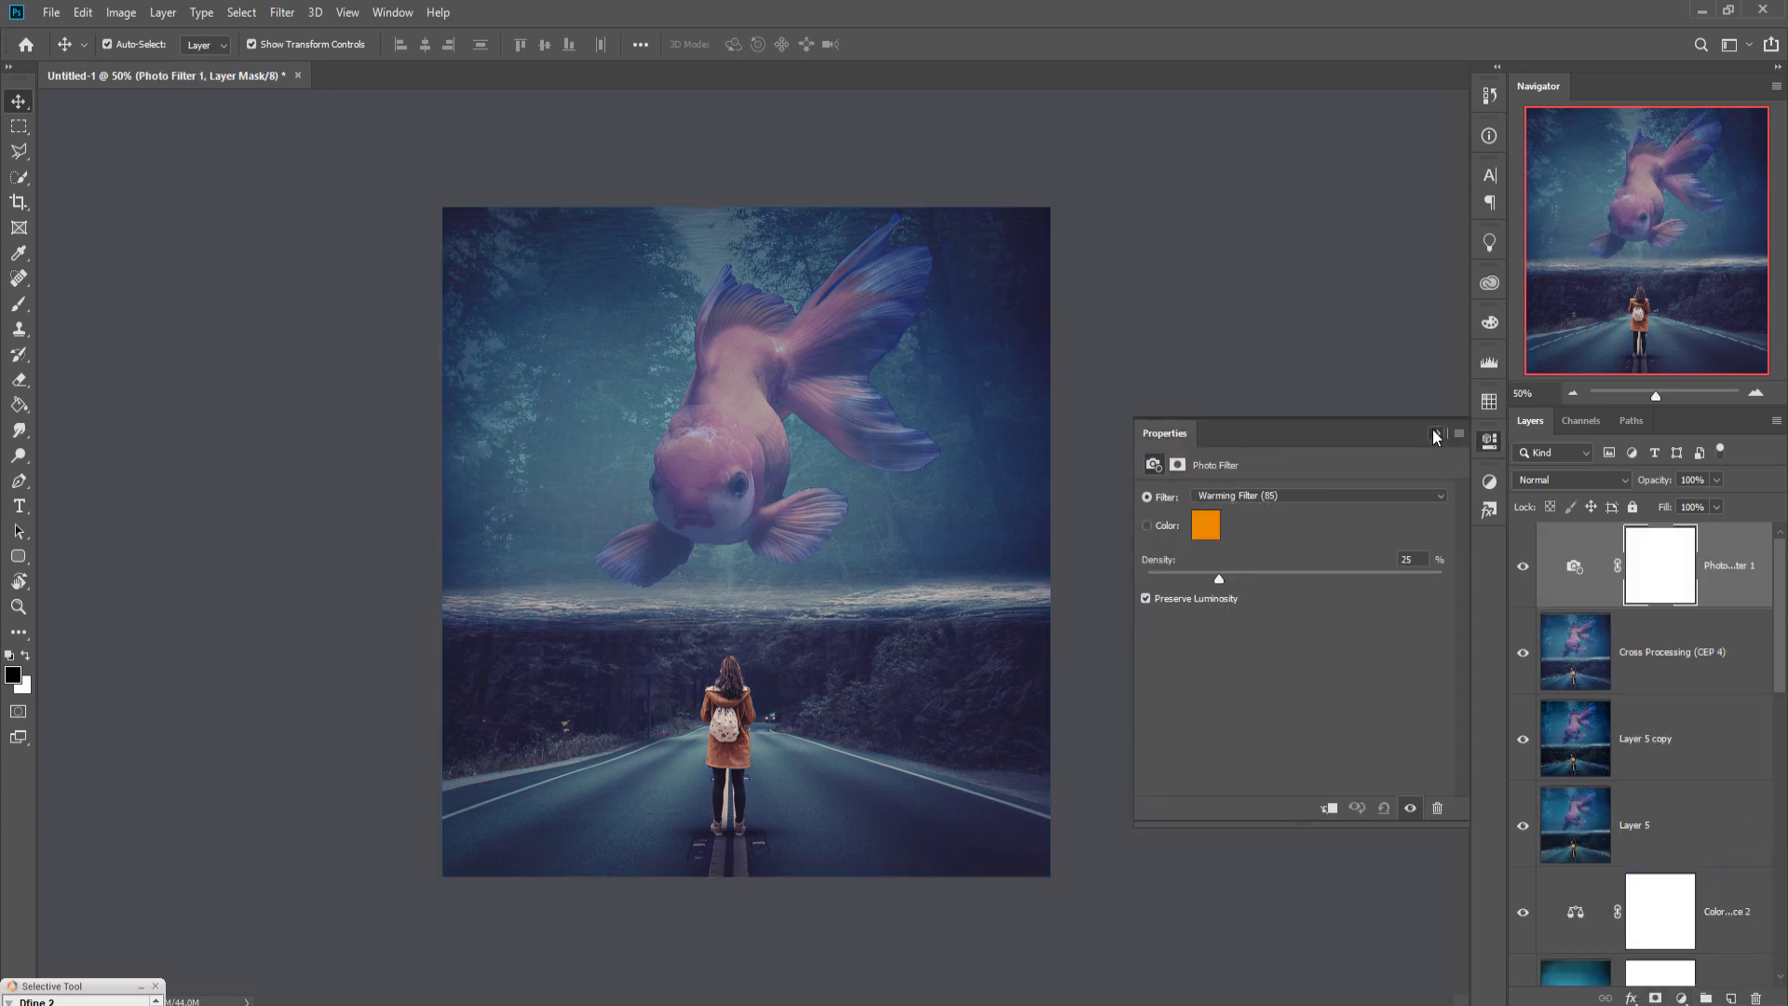
click(1434, 434)
- Add a Soft Light Neutral Density Light 3 gradient fill, then stamp everything into Layer 6
click(1682, 999)
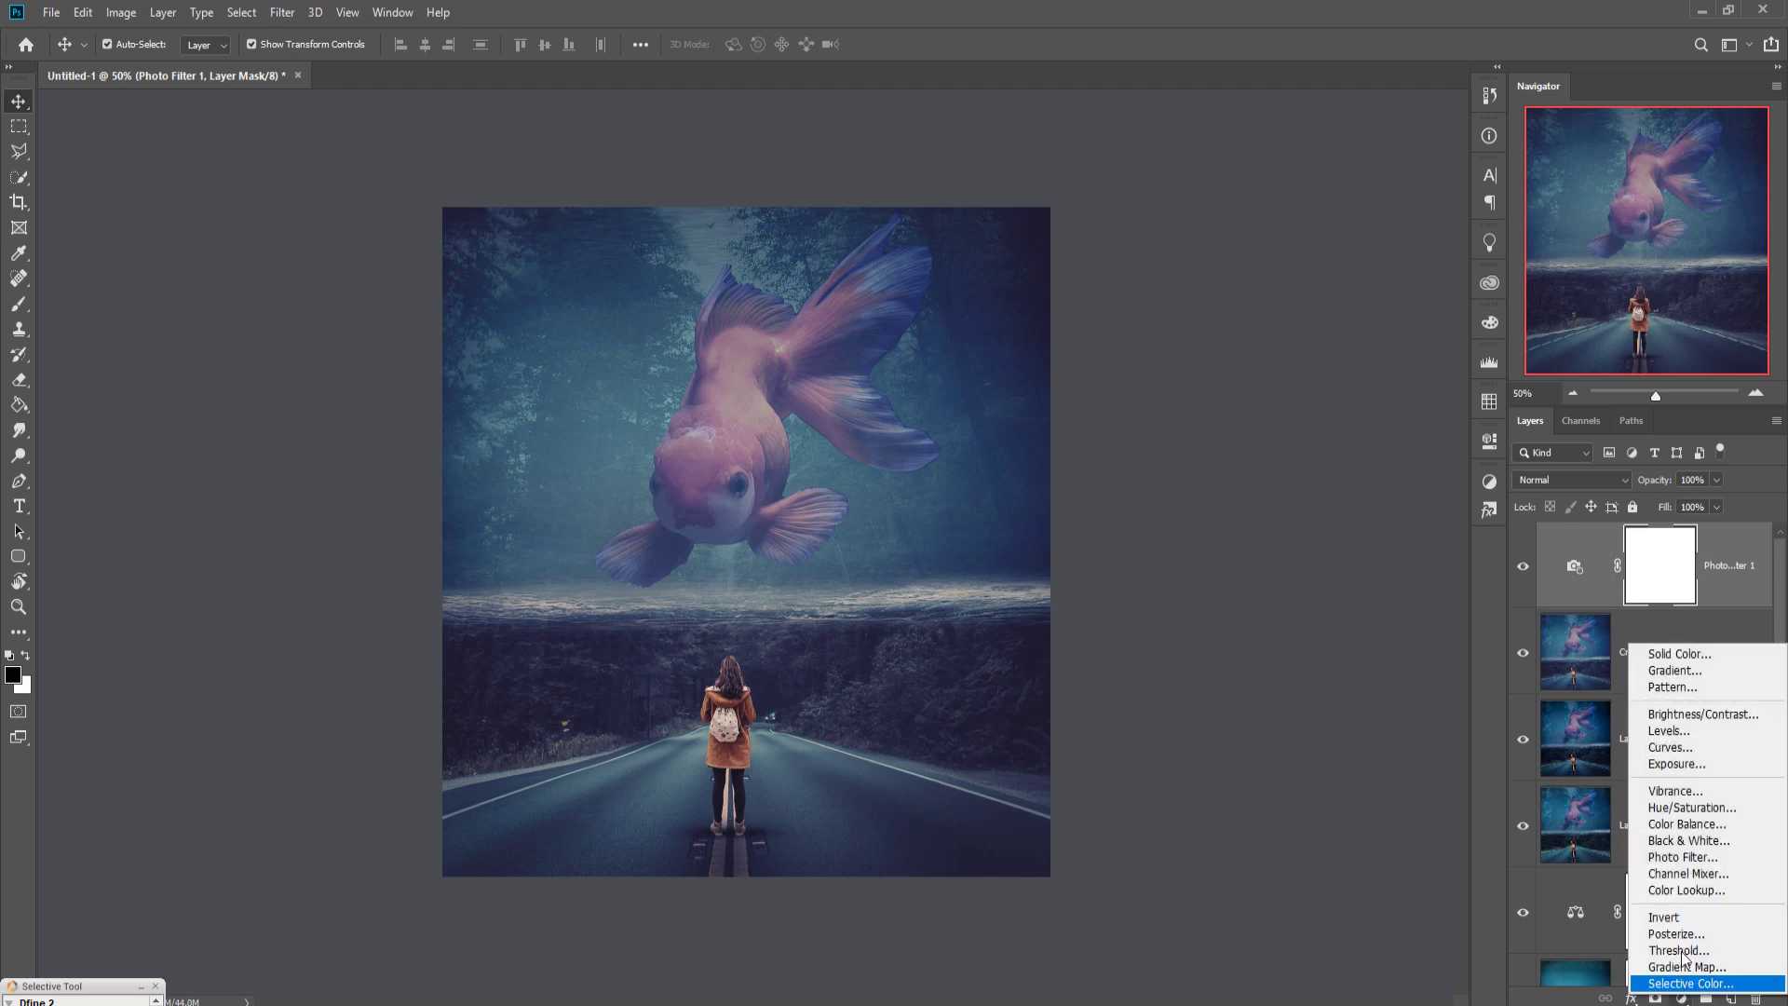
click(1676, 671)
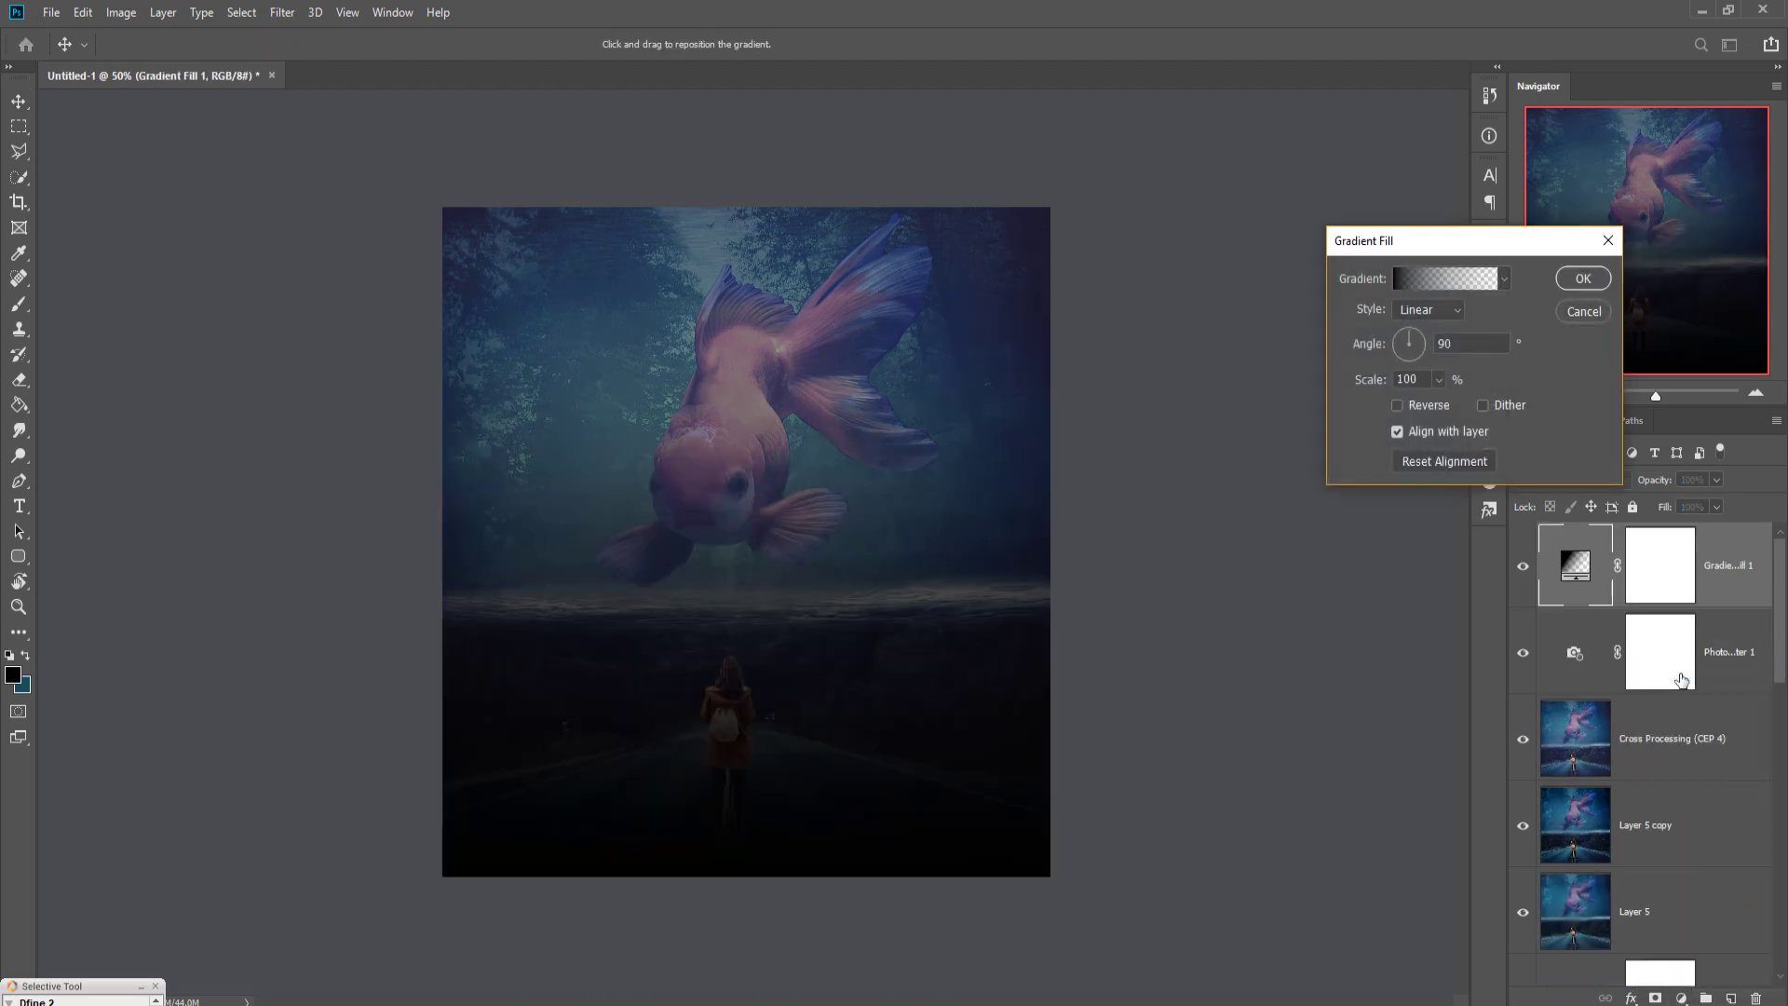
click(1490, 282)
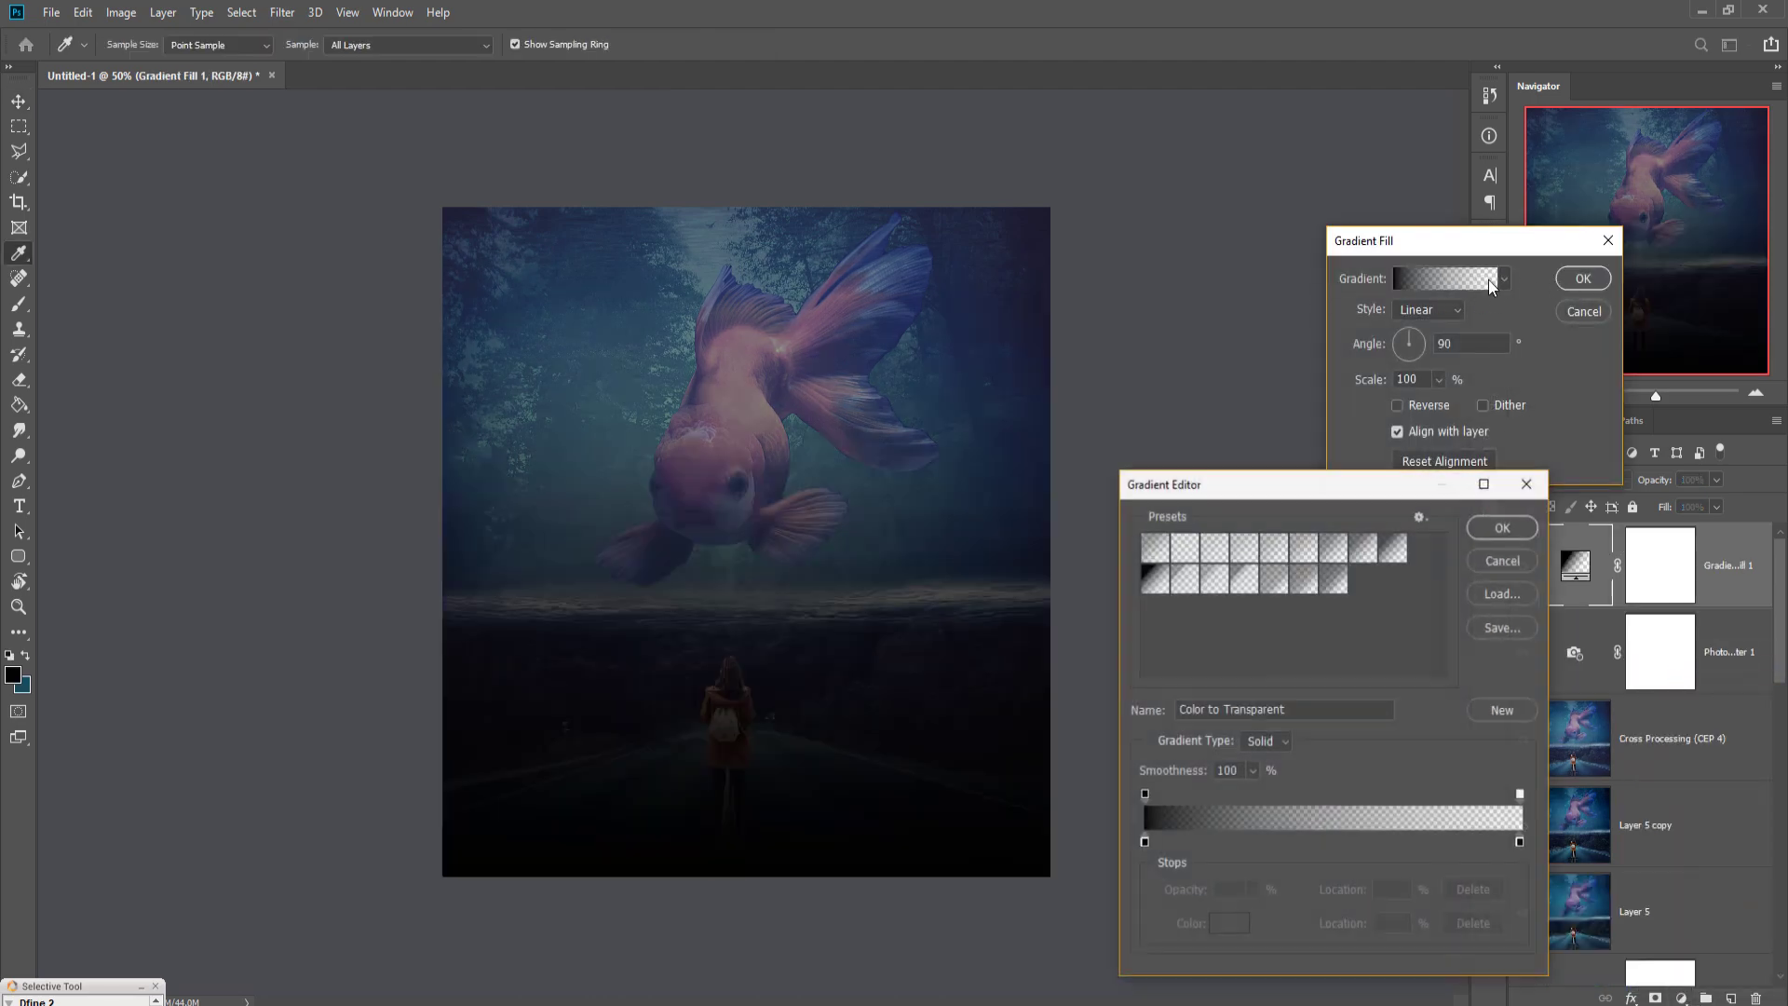
click(1244, 579)
click(1501, 527)
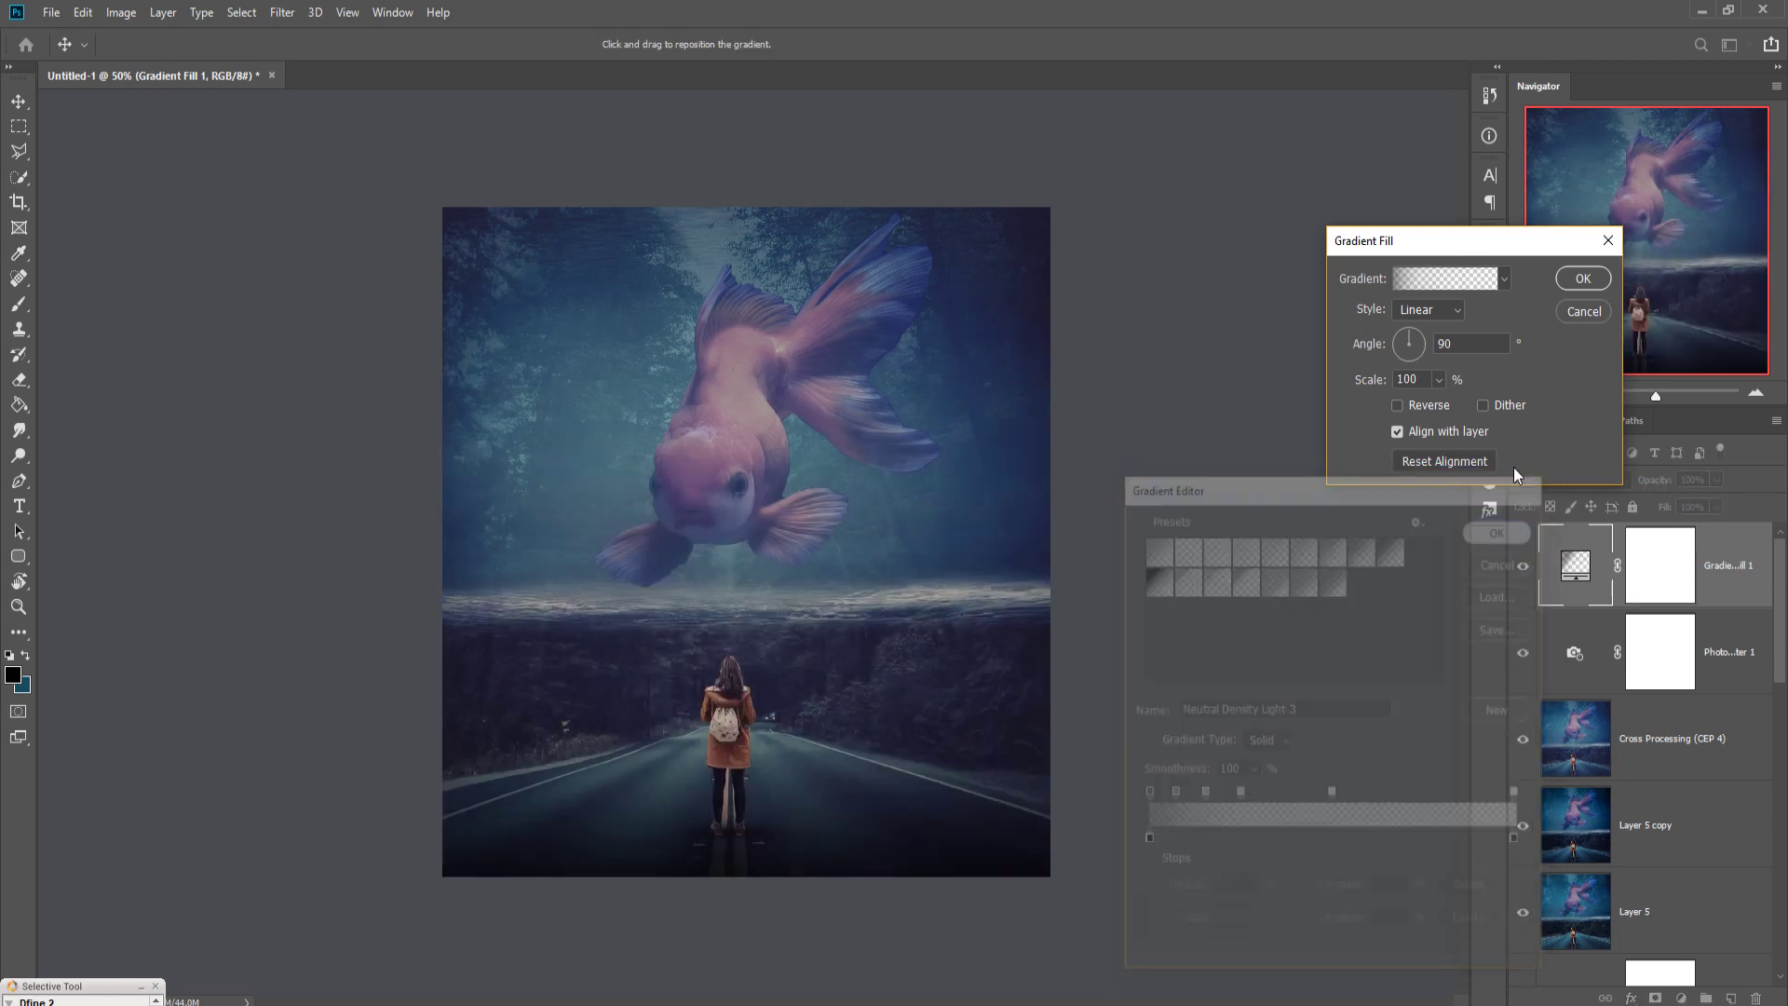
click(1582, 279)
click(1584, 480)
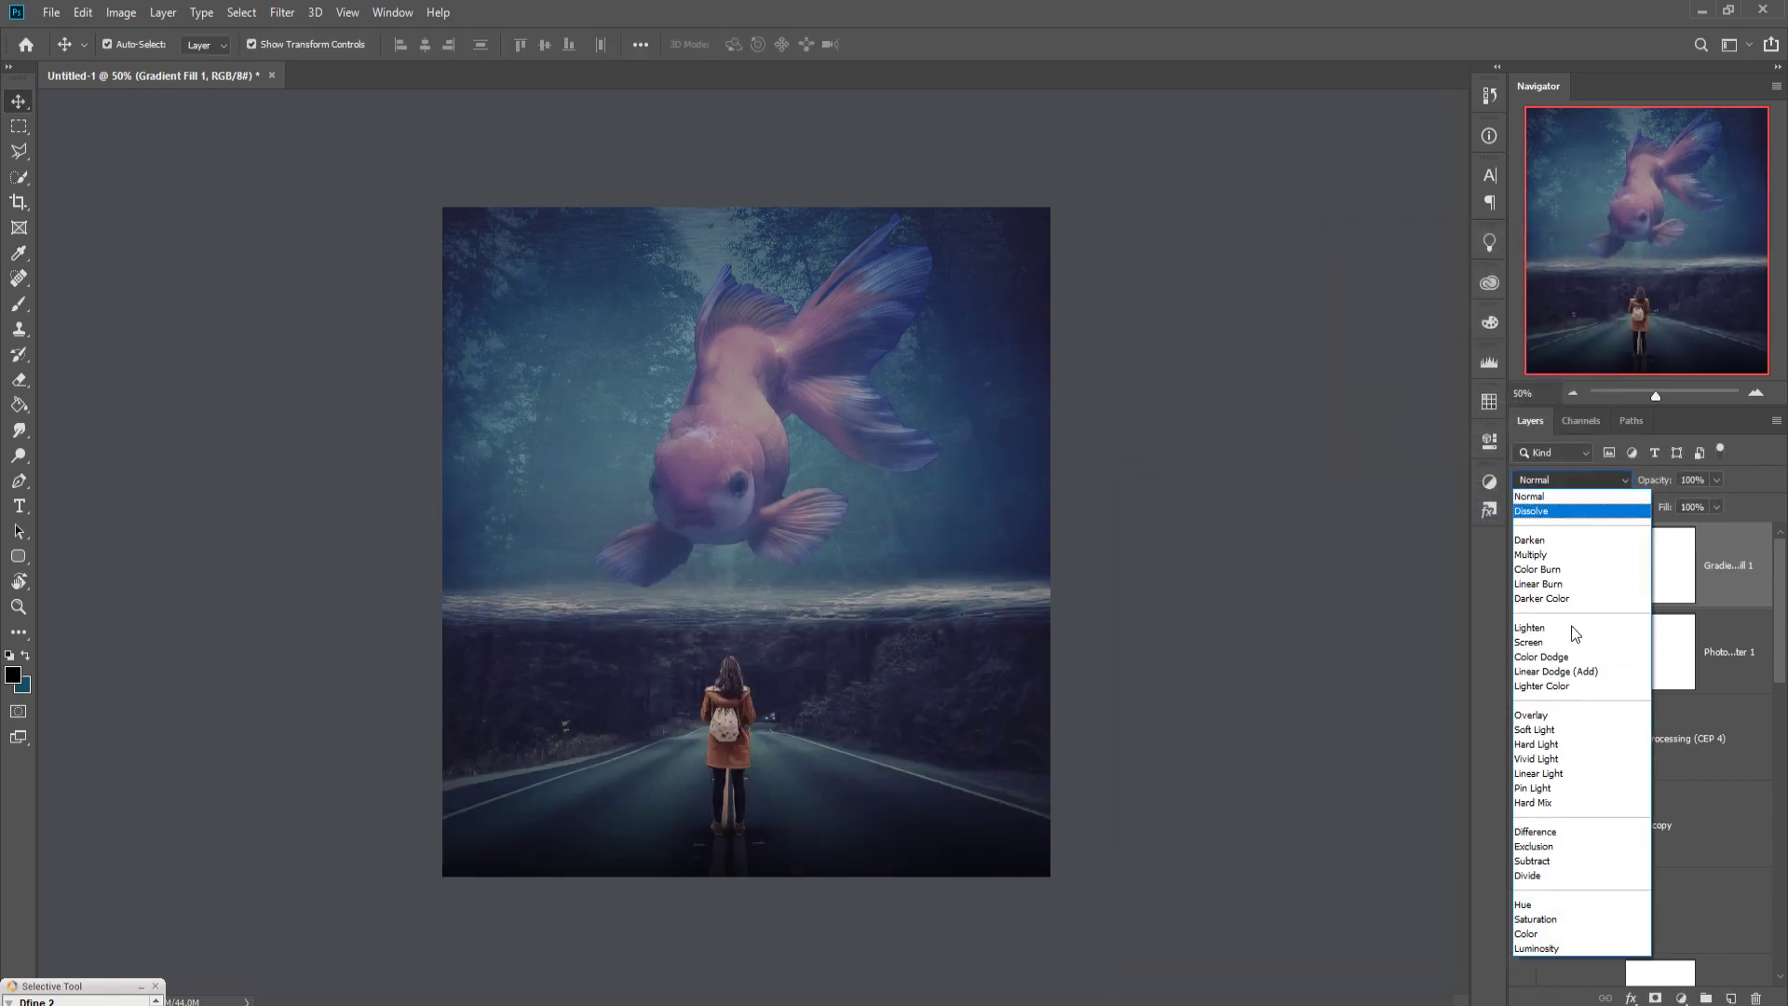
click(1559, 729)
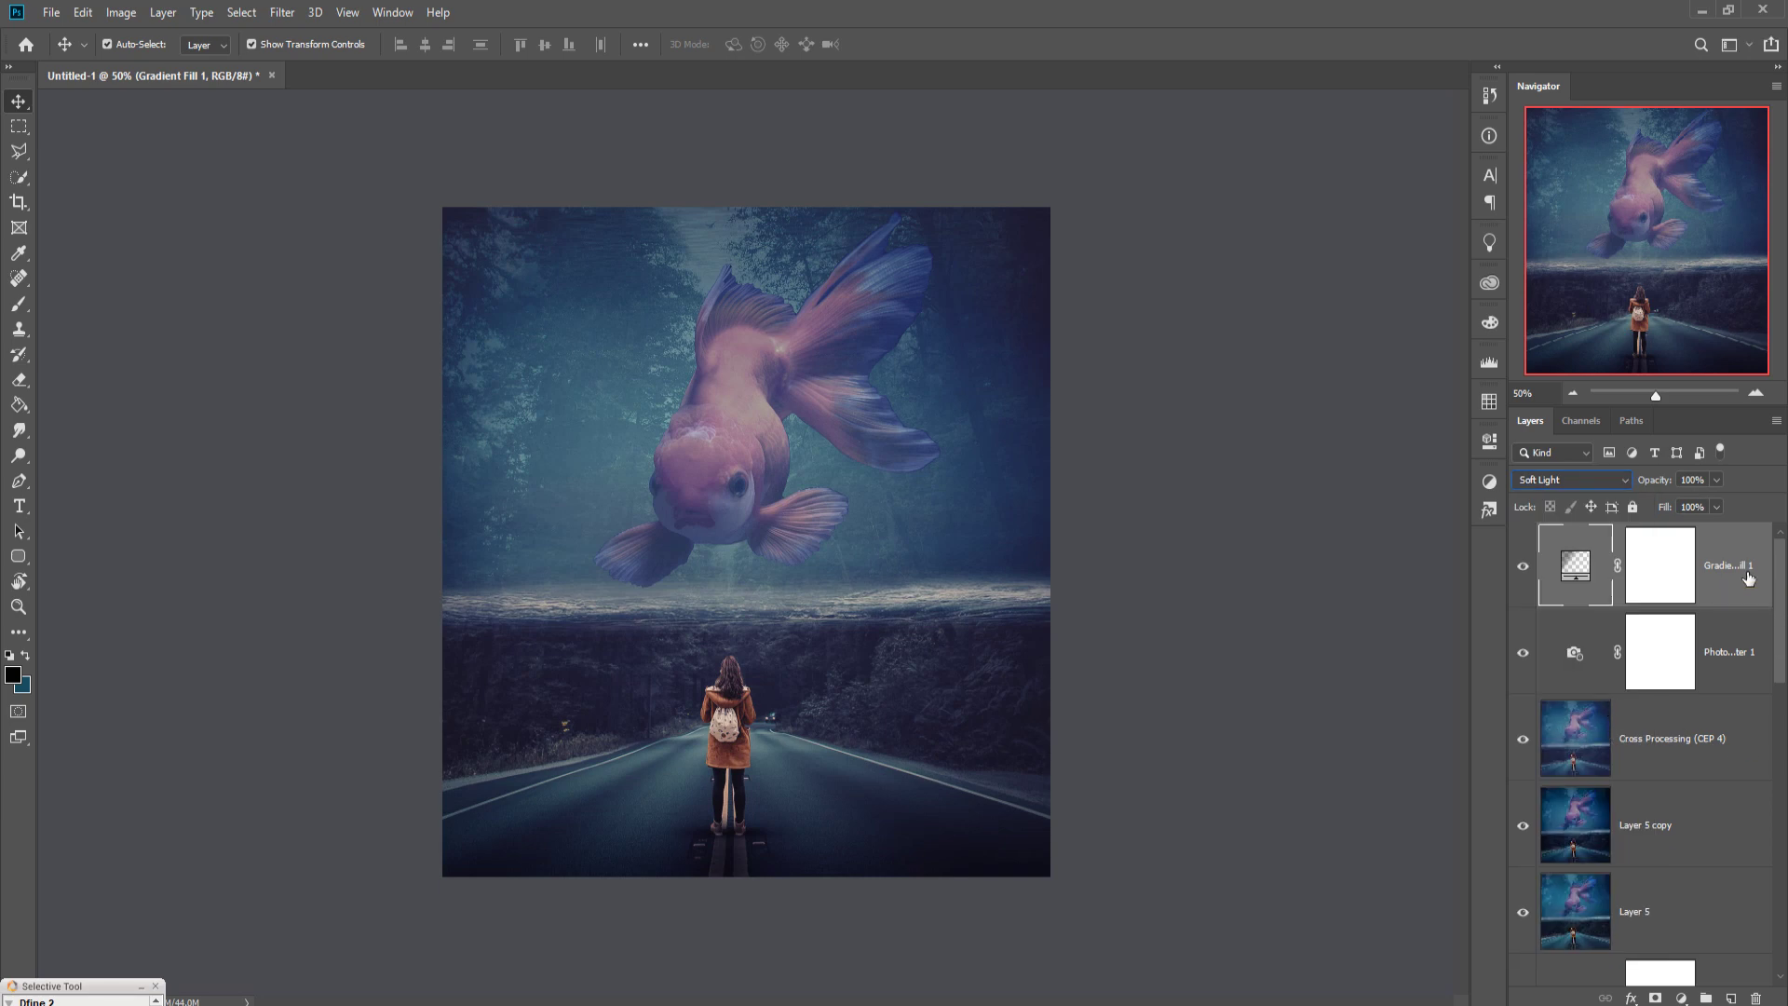
key(ctrl+shift+alt+e)
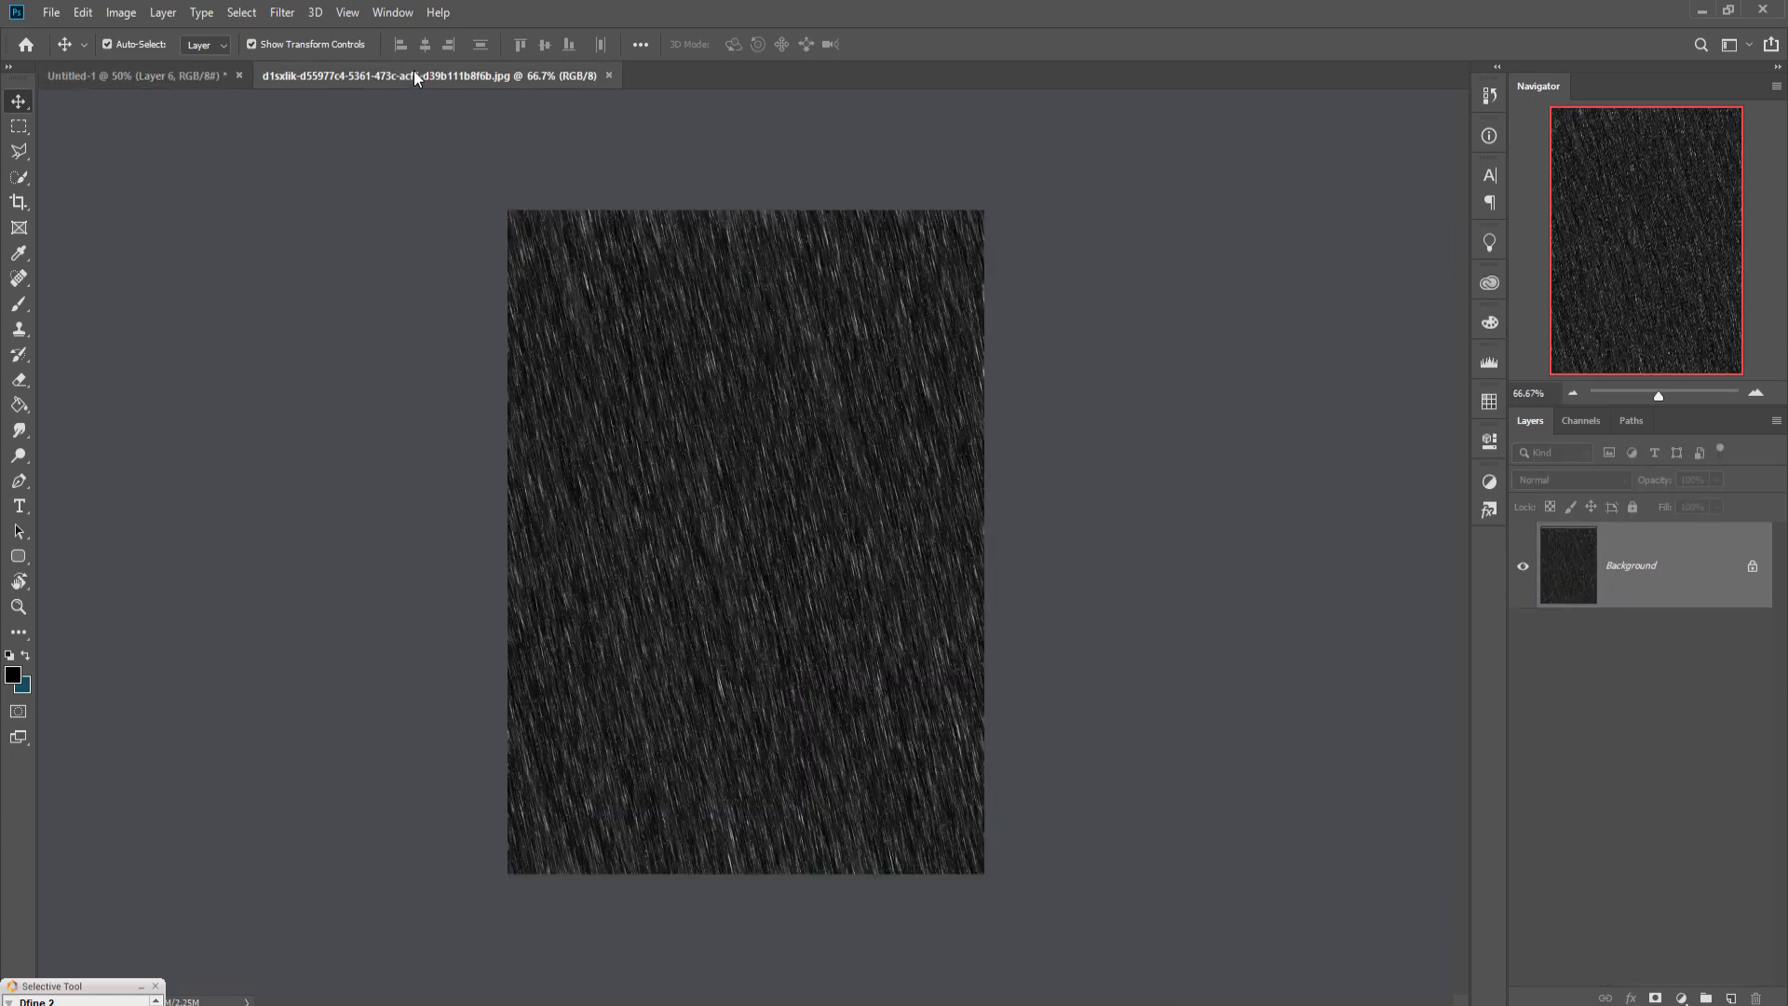
- Bring the rain texture into Untitled-1 as a new layer and close its document
mouse_move(412, 74)
mouse_down()
mouse_move(410, 137)
mouse_move(1255, 149)
mouse_up()
drag(1211, 556, 931, 536)
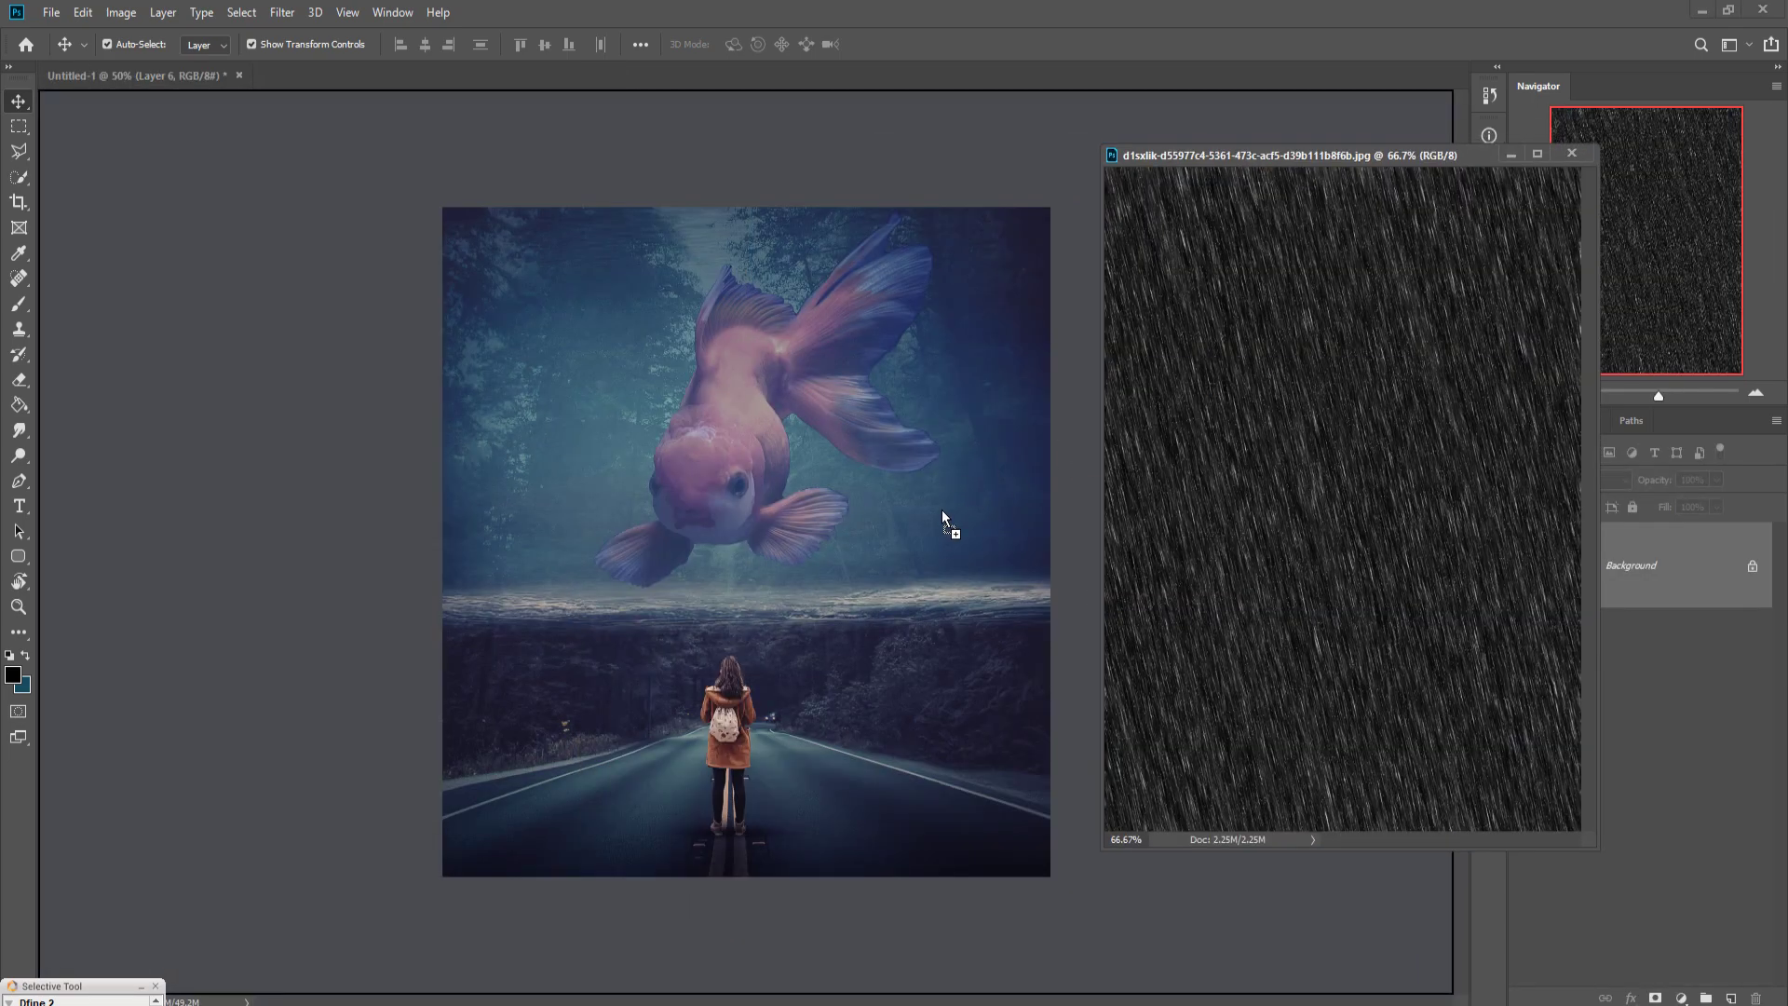
click(1510, 152)
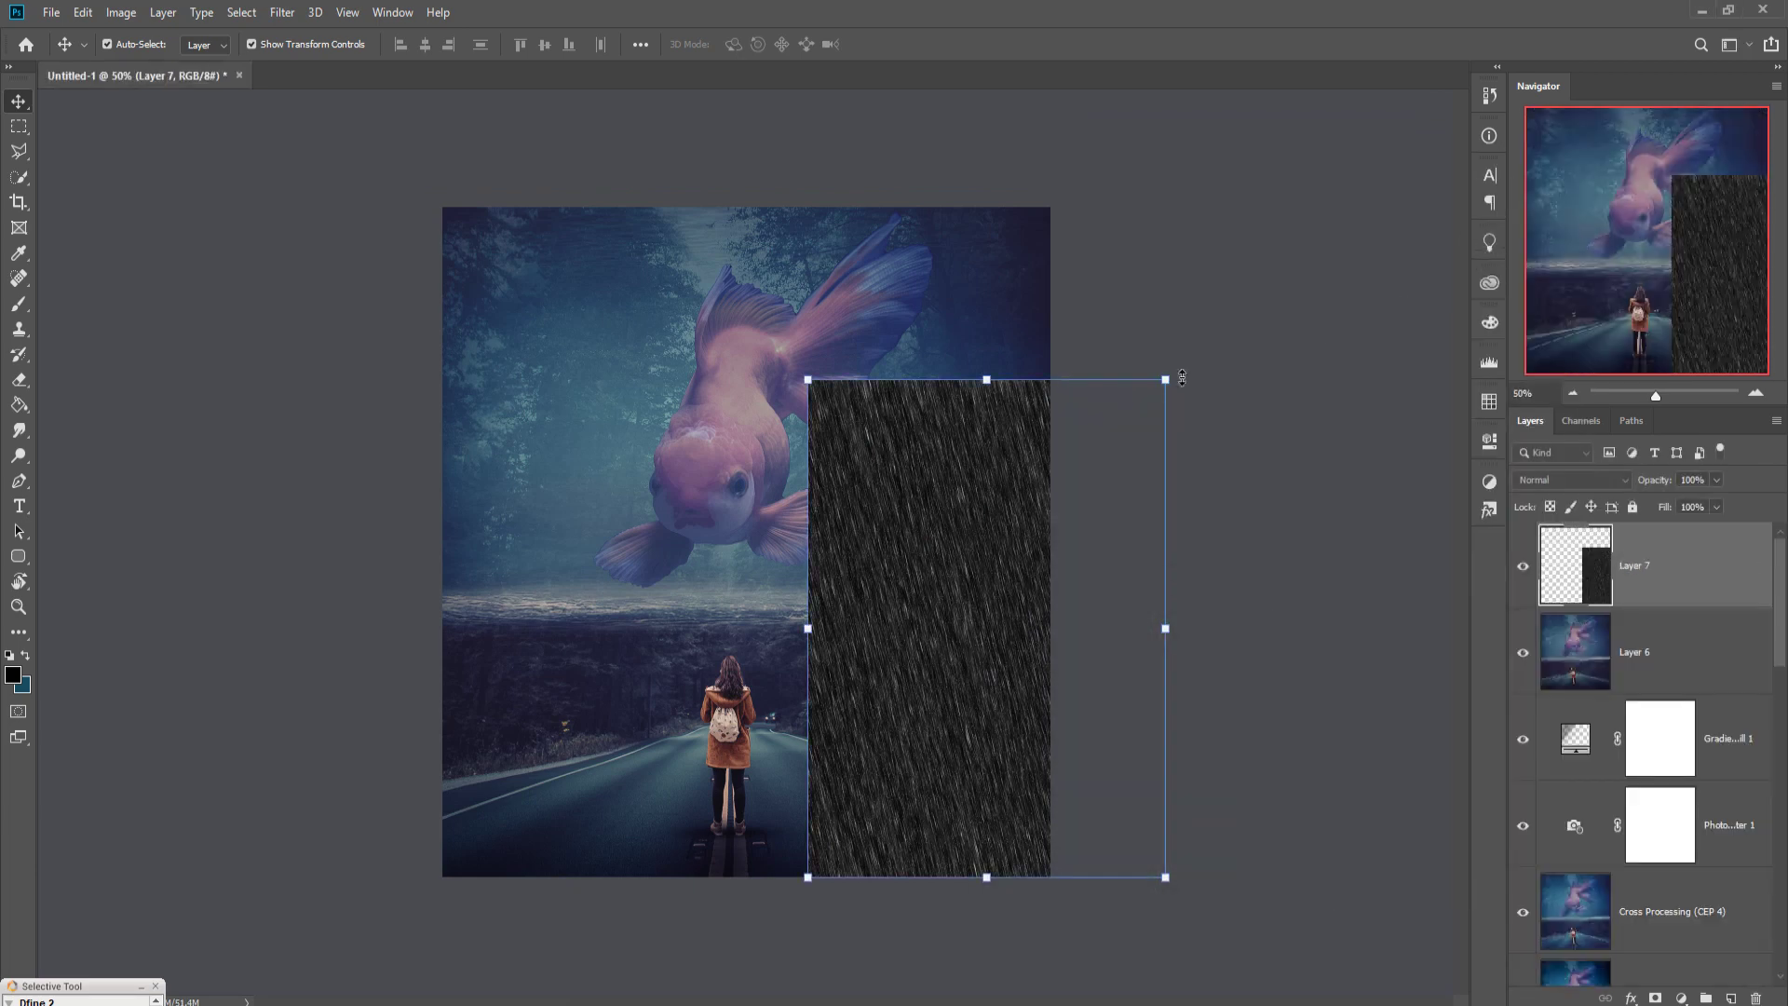
- Rotate and position the rain texture level over the lower-left road, and commit
drag(1191, 375, 1313, 508)
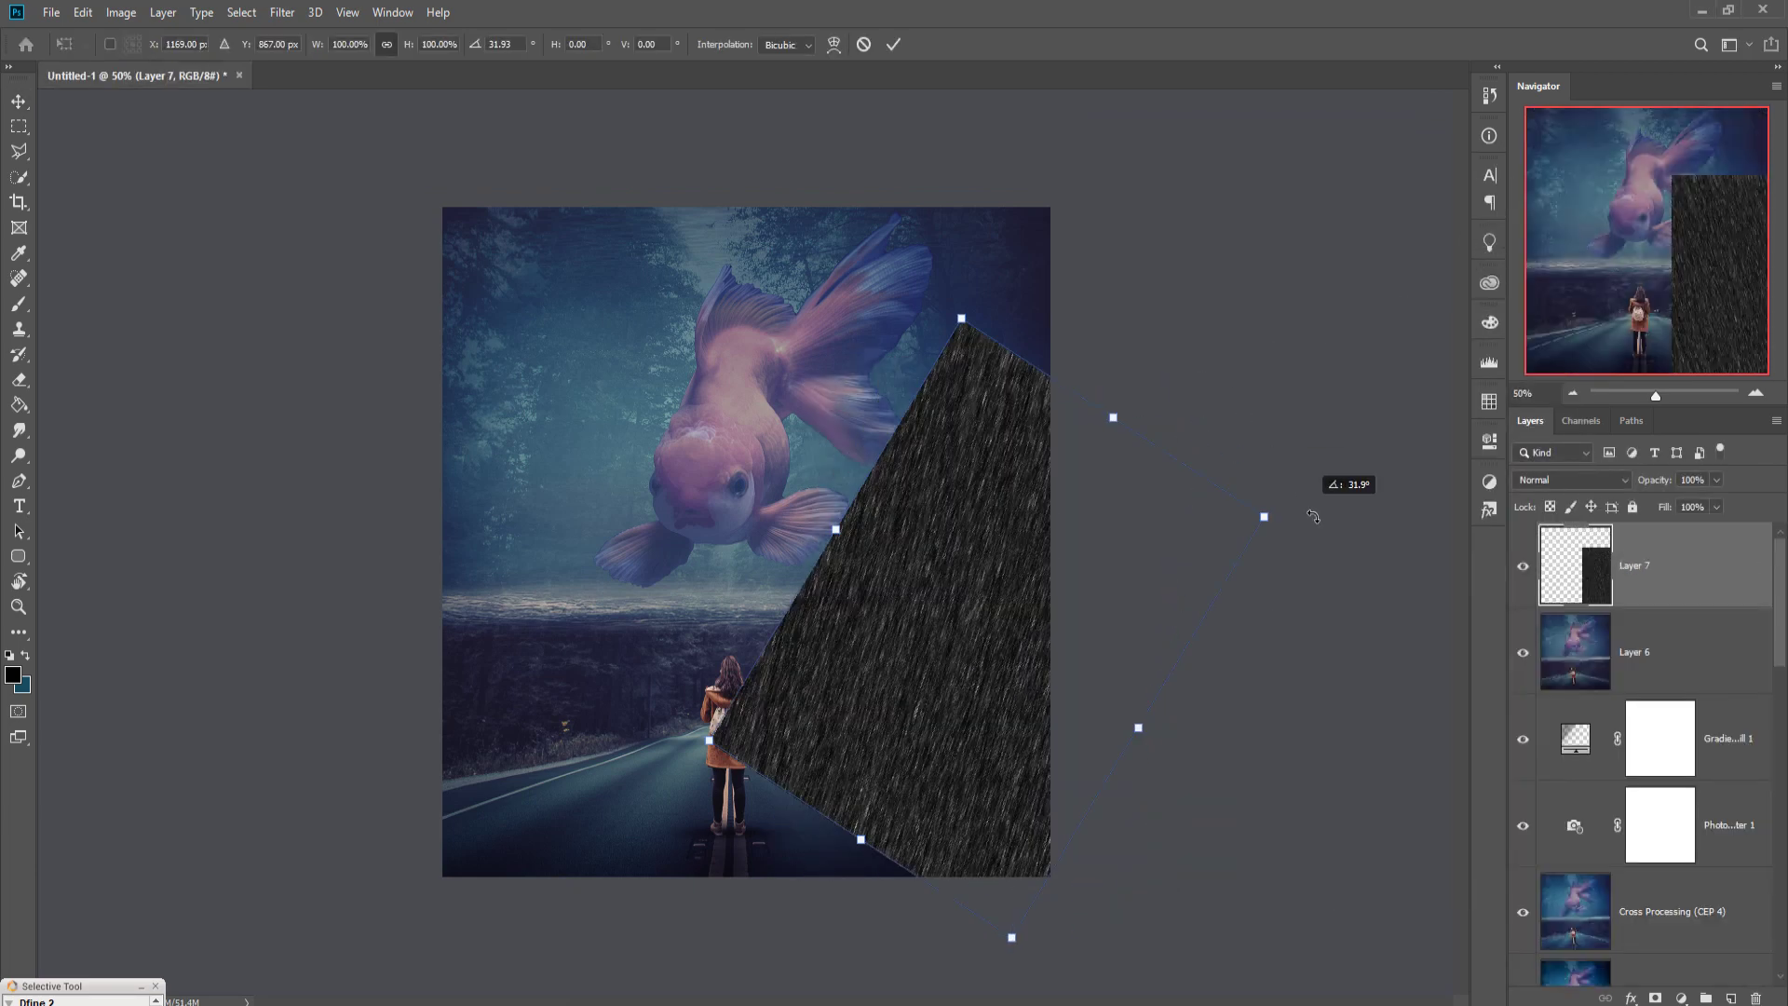
mouse_move(987, 545)
mouse_down()
mouse_move(675, 715)
mouse_move(702, 724)
mouse_up()
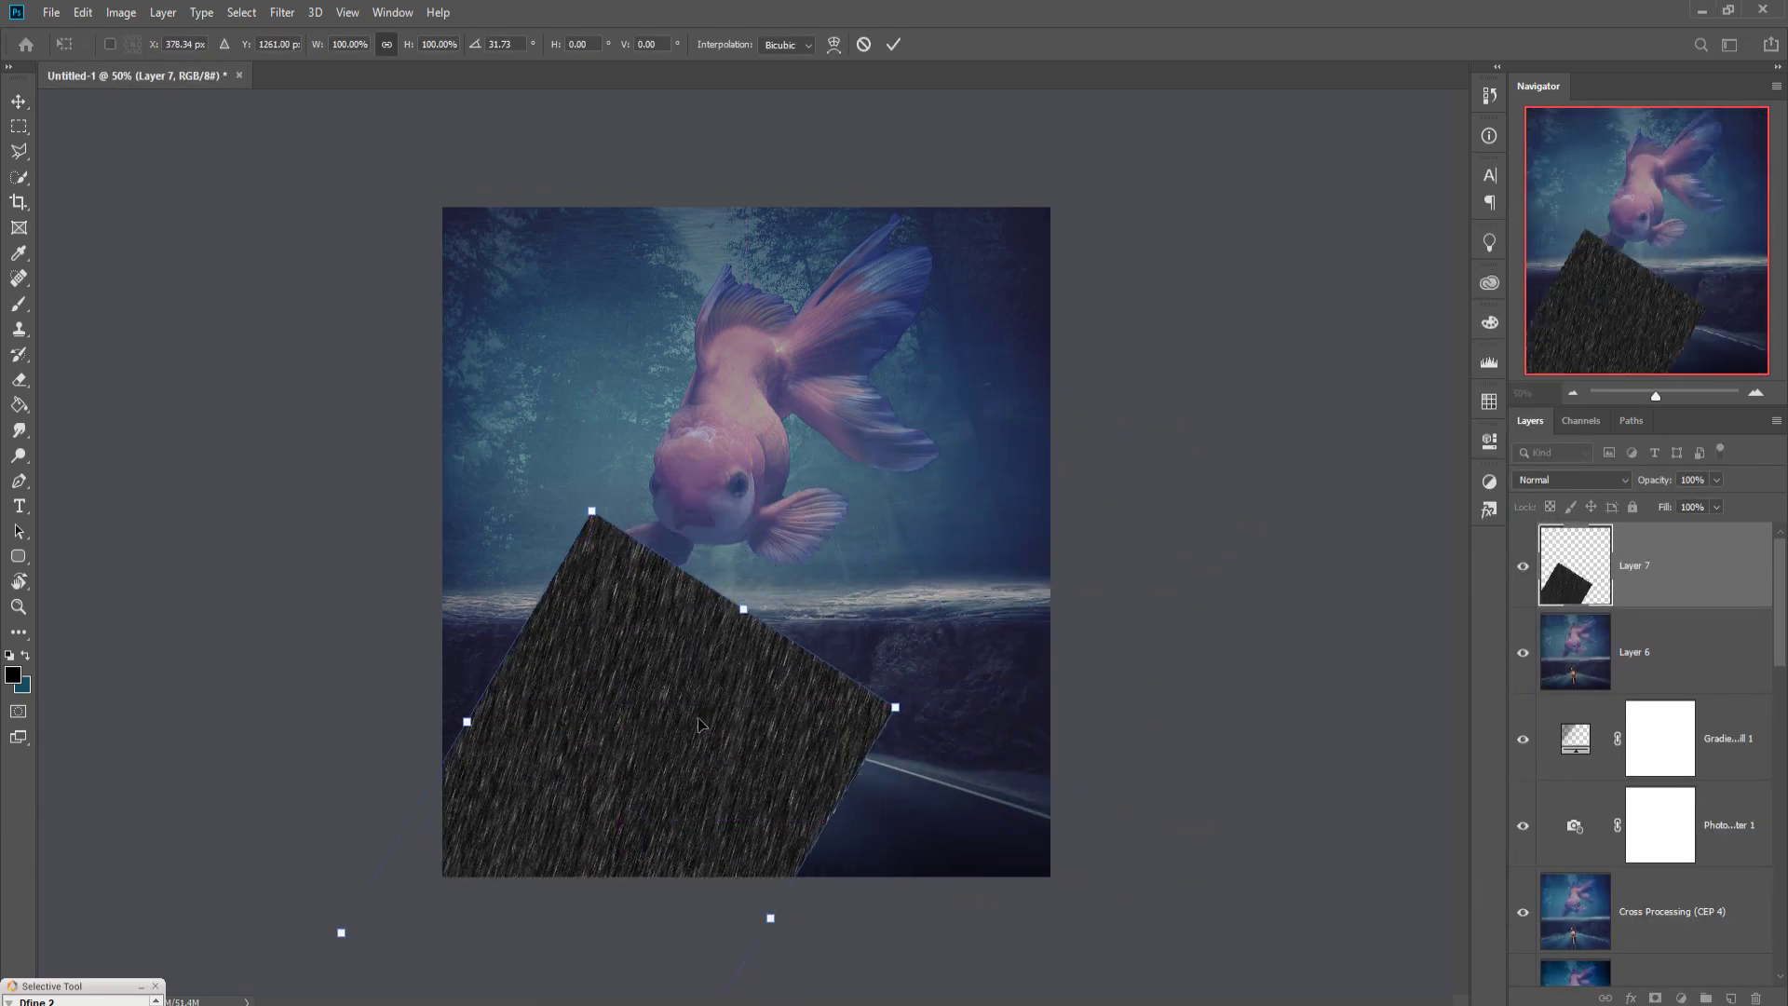
mouse_move(930, 696)
mouse_down()
mouse_move(780, 618)
mouse_move(791, 589)
mouse_up()
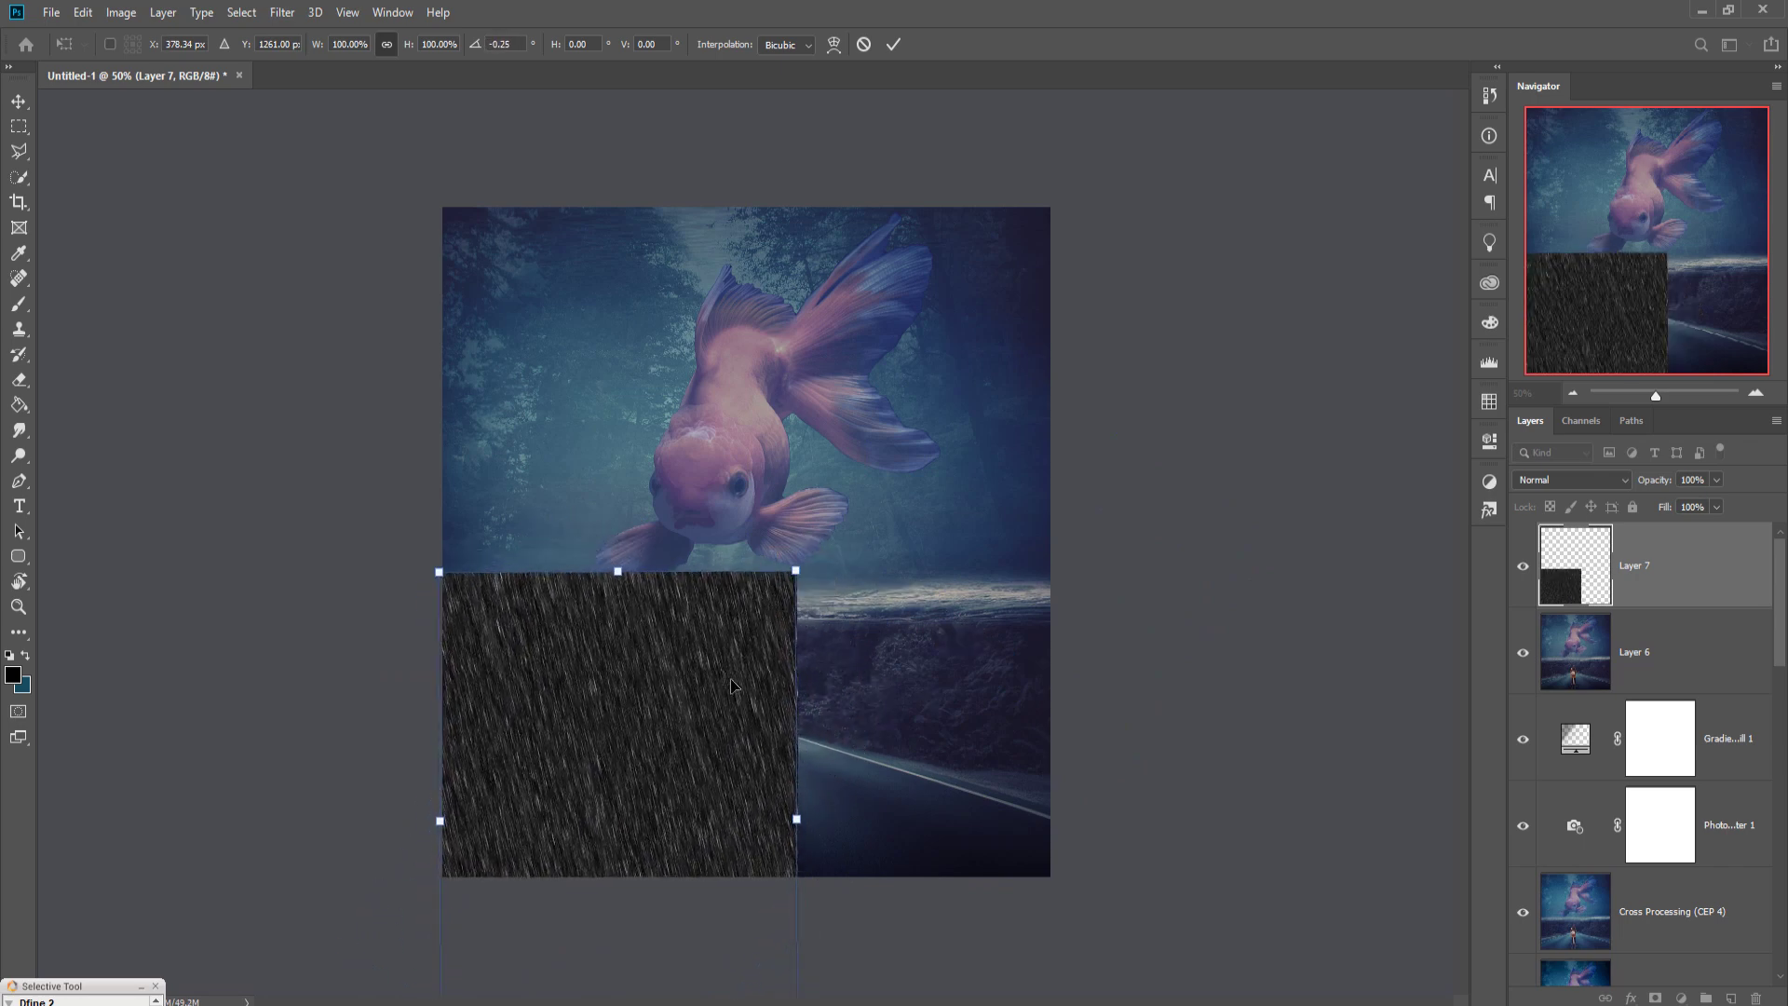
drag(735, 687, 725, 718)
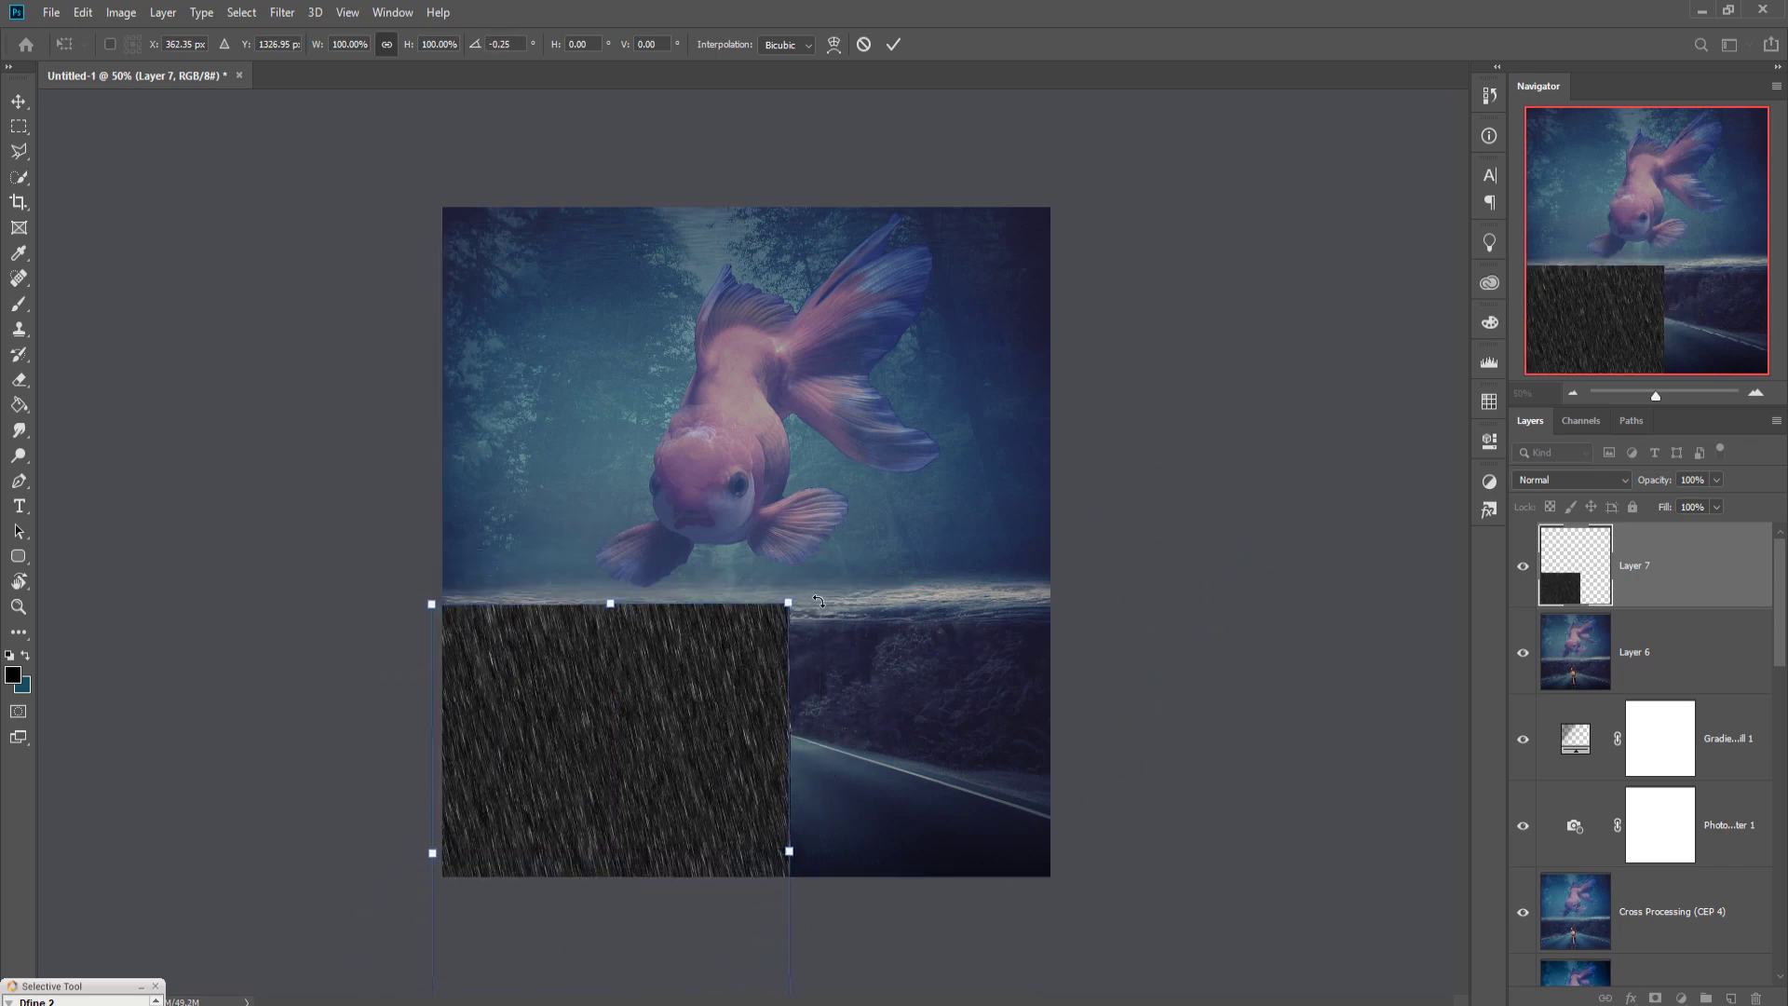
drag(819, 601, 825, 604)
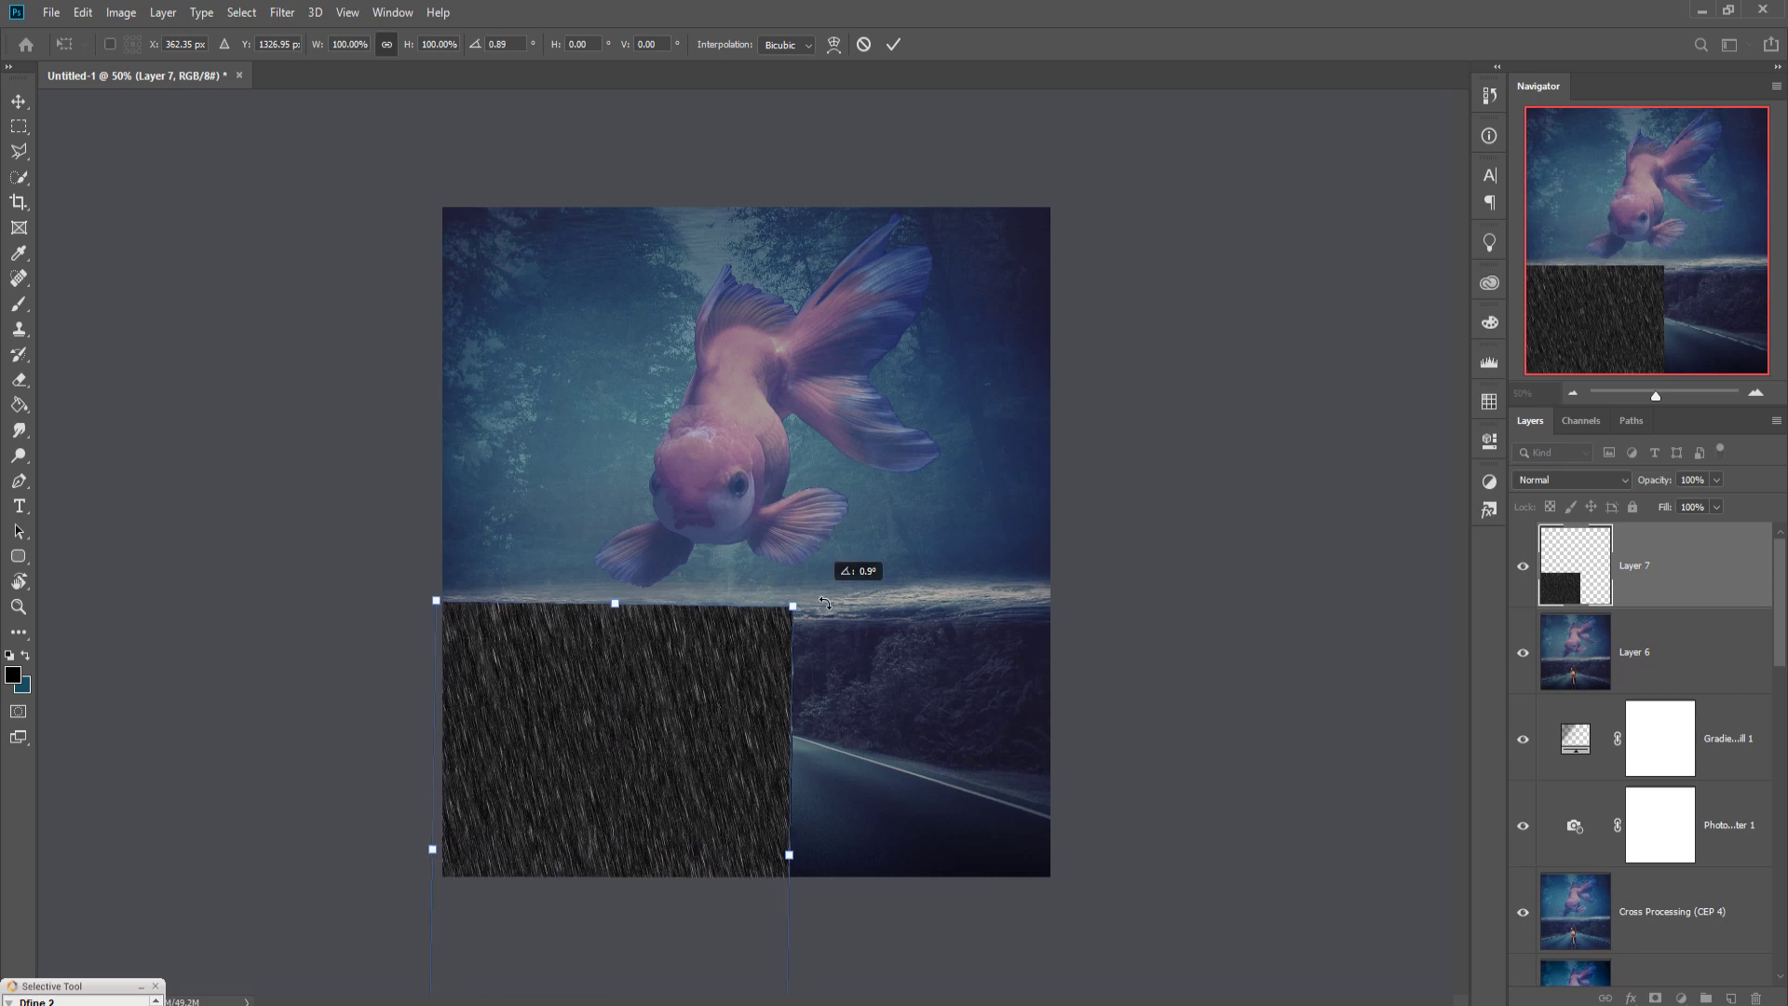
click(893, 44)
click(1595, 480)
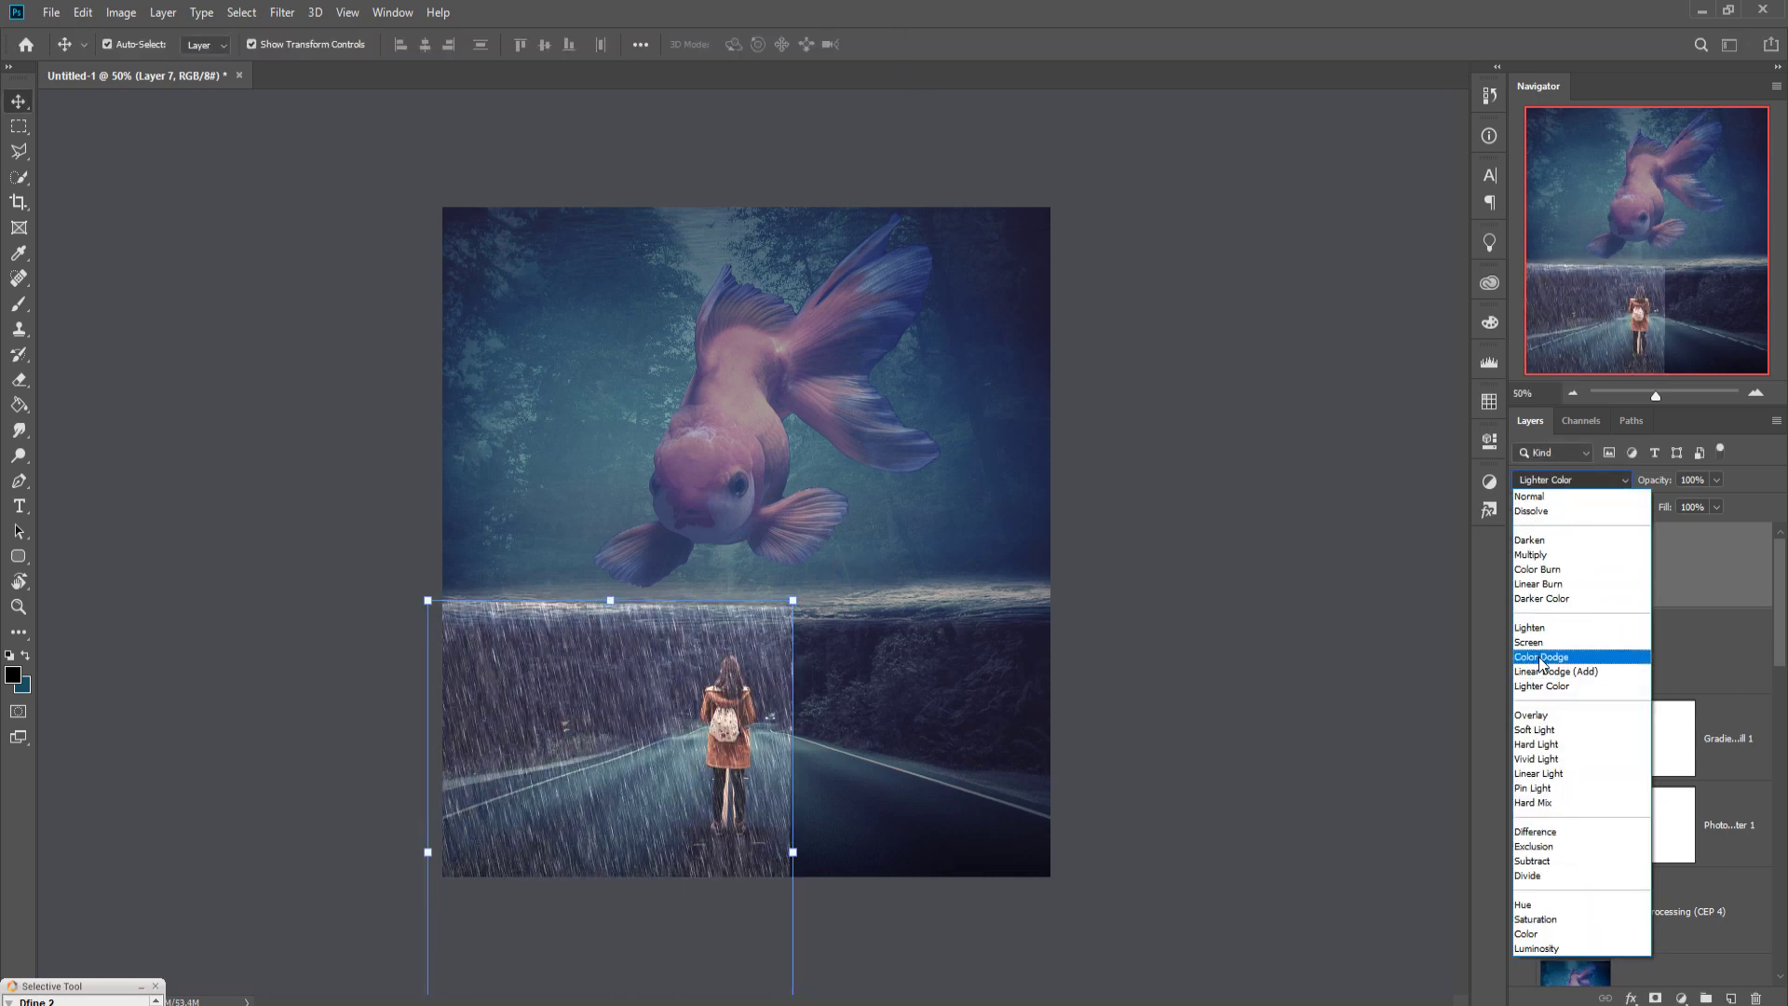
- Set the rain layer's blend mode to Screen
click(1540, 644)
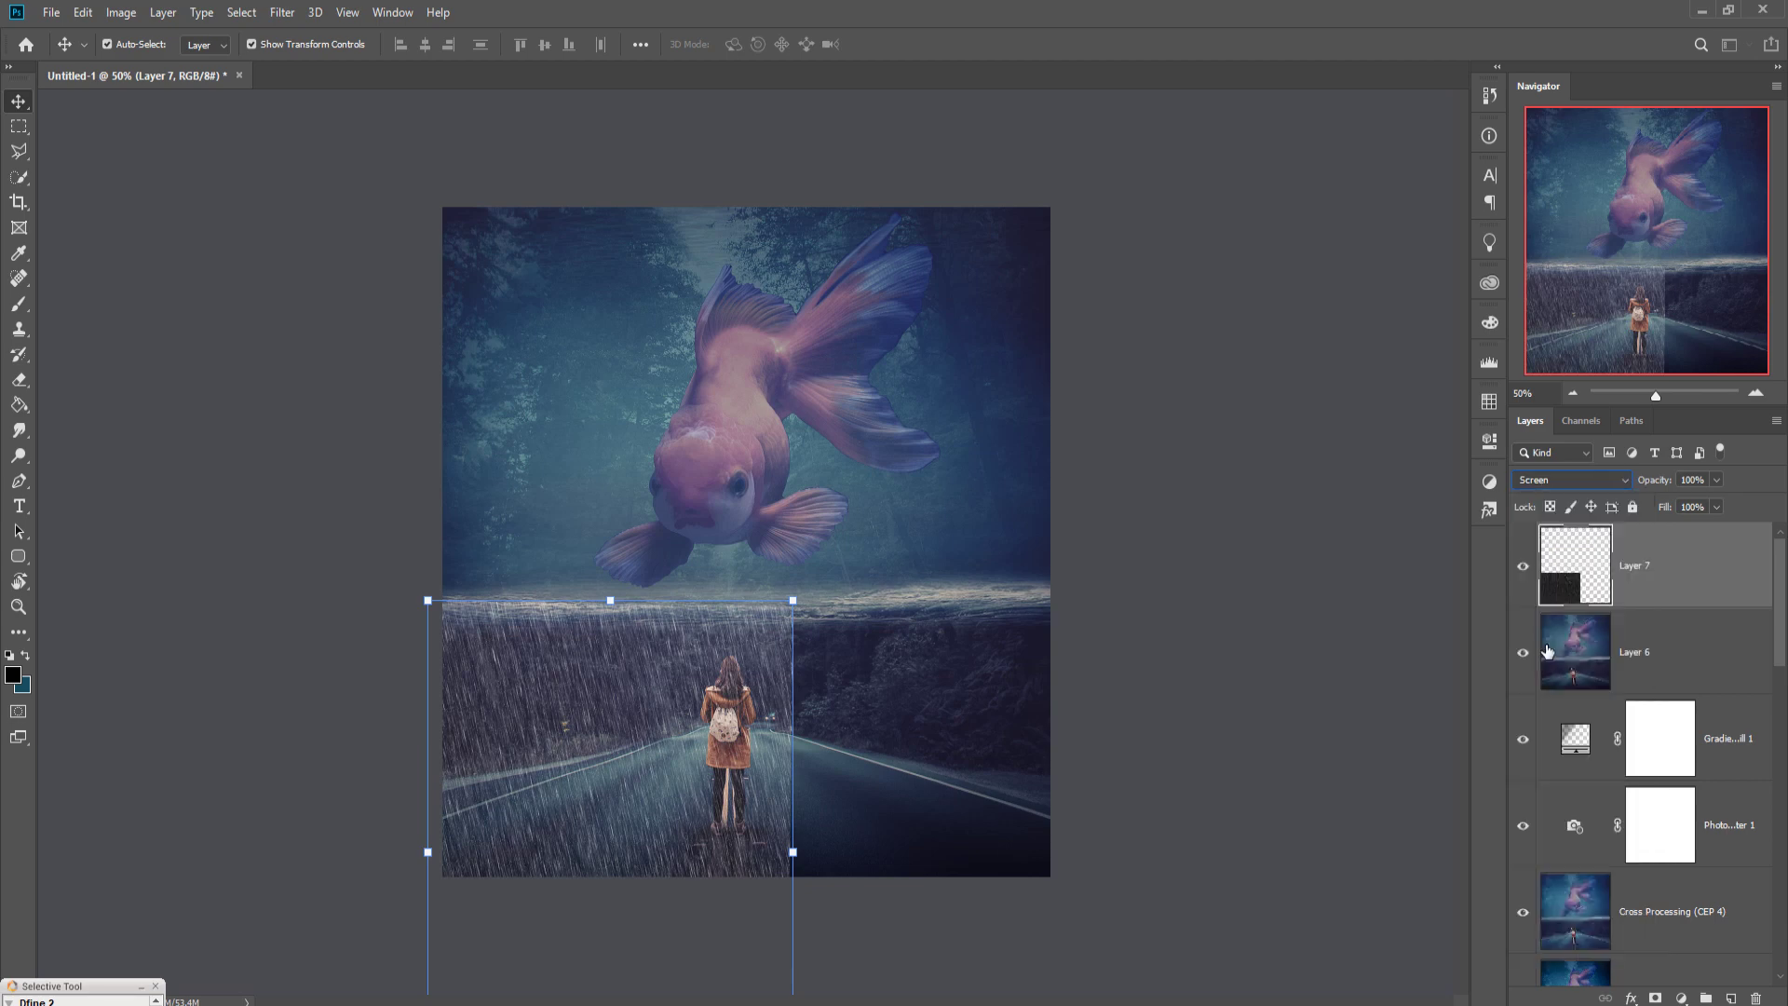
right_click(1725, 572)
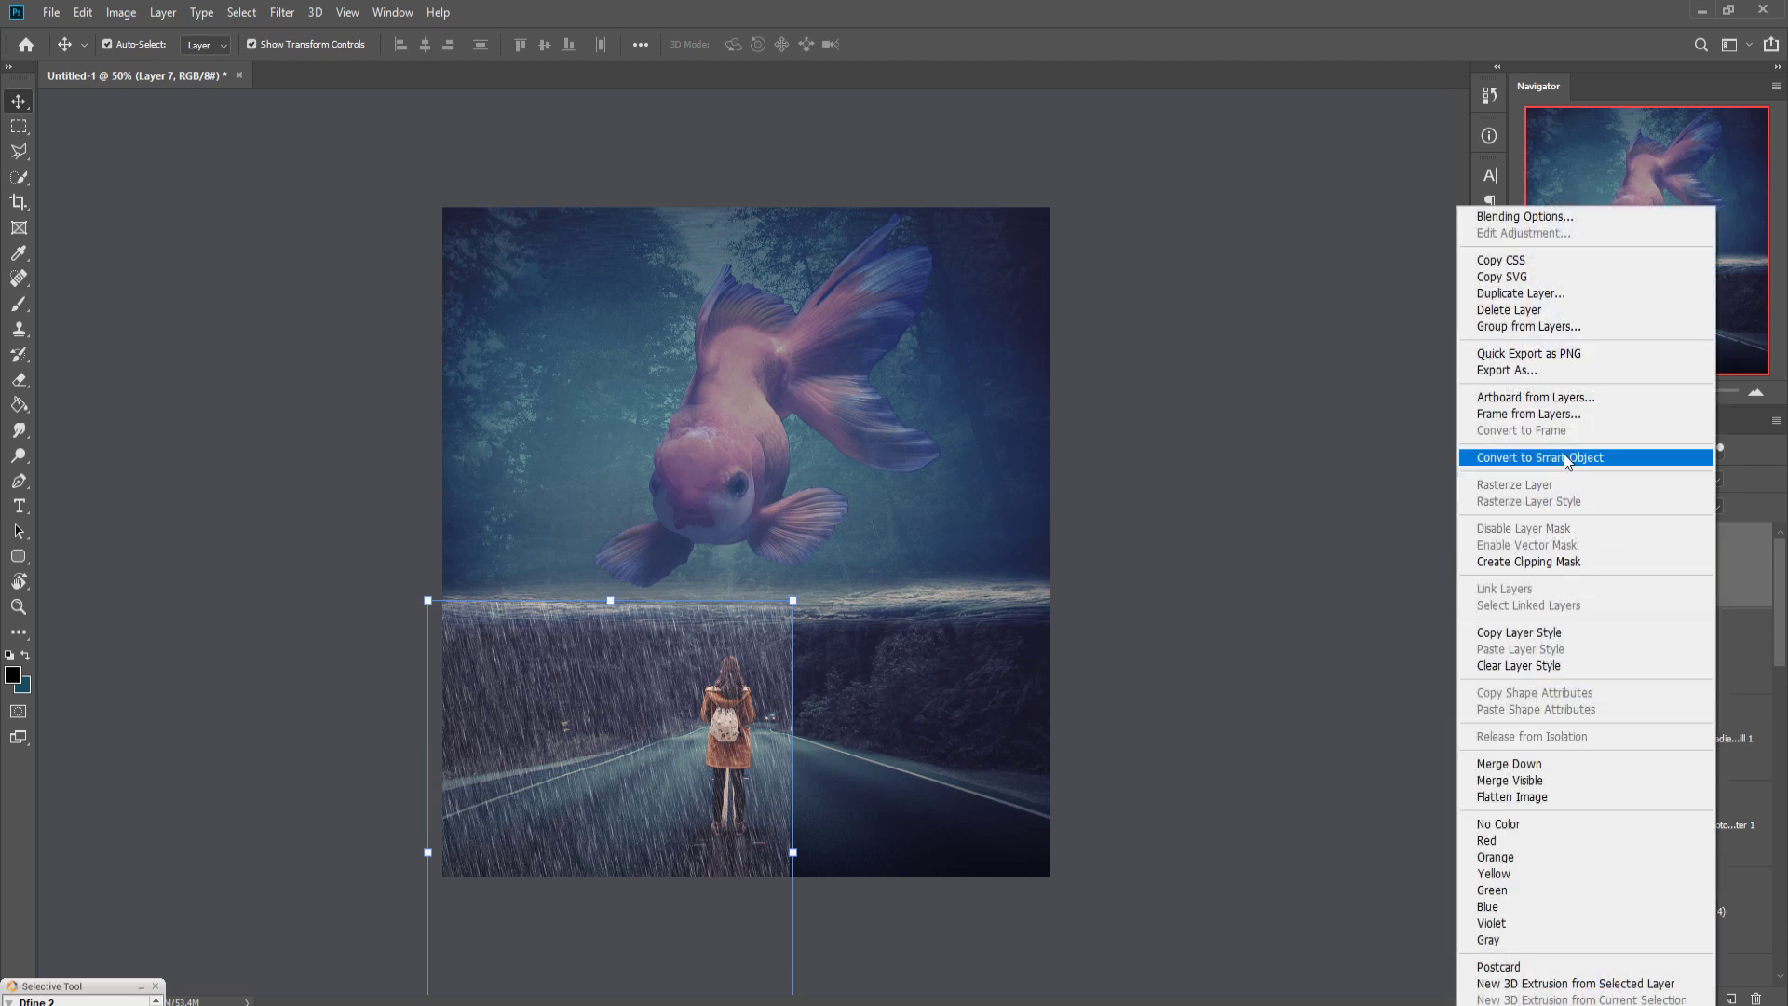
click(1574, 313)
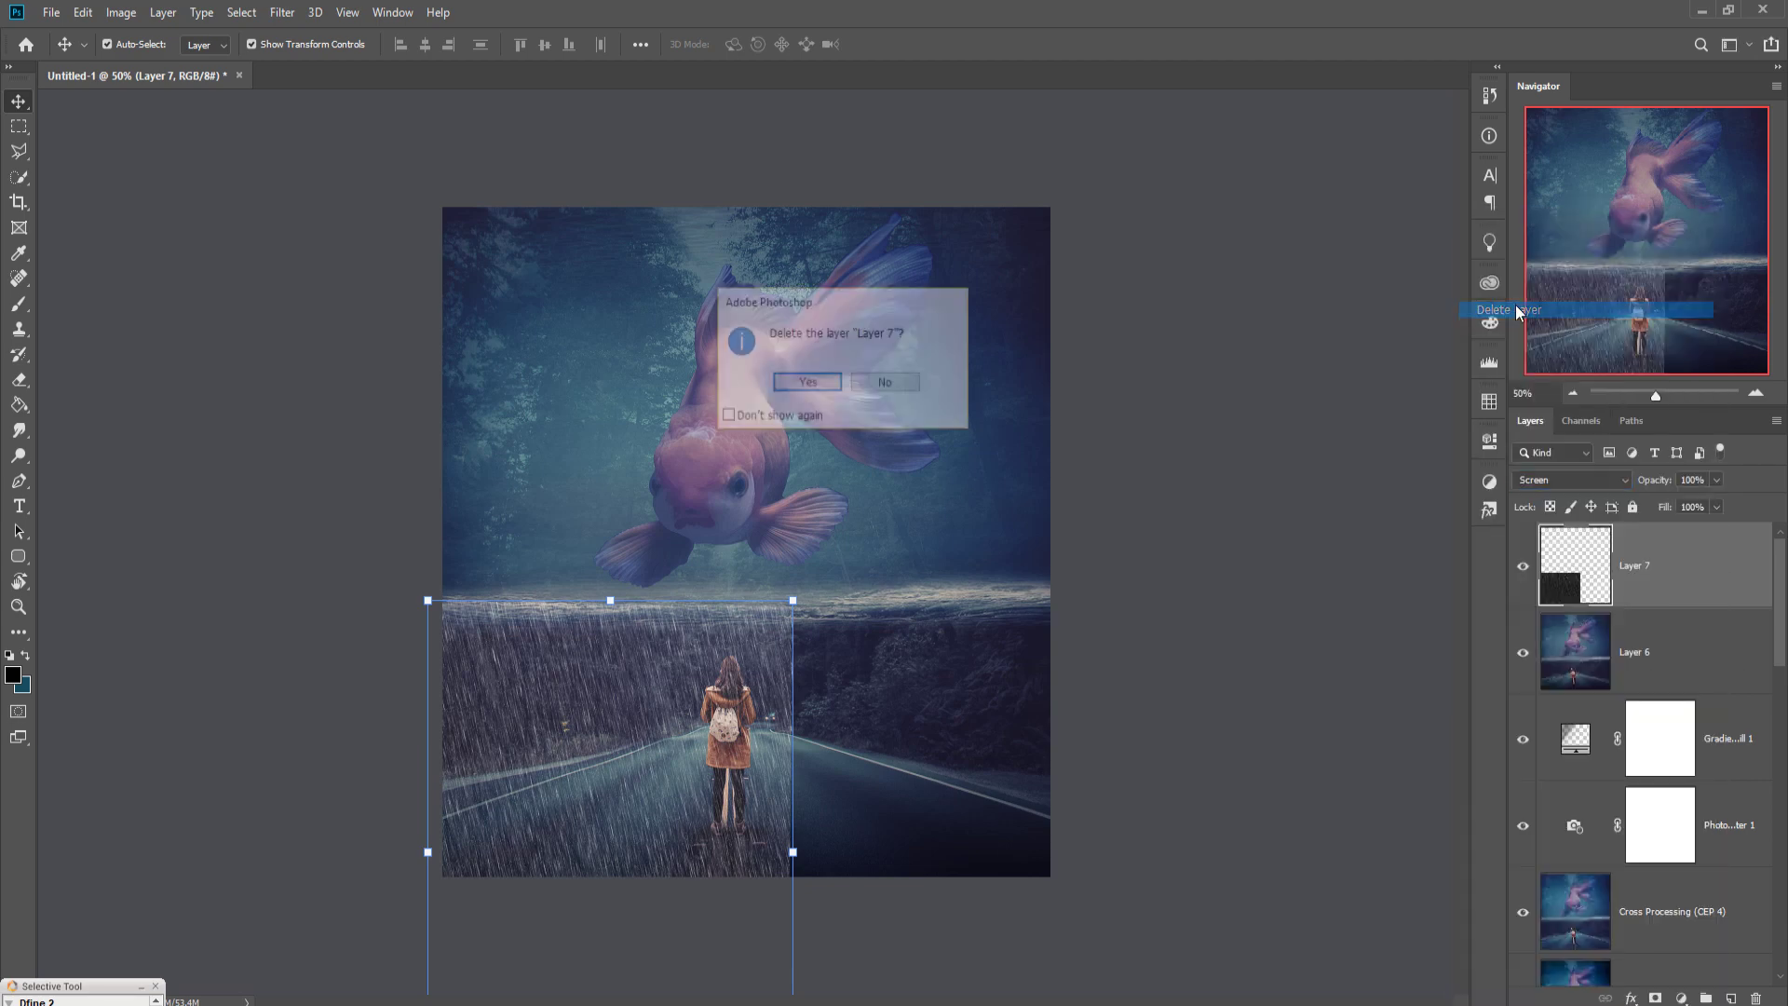
click(886, 383)
- Duplicate the rain as Layer 7 copy, place it over the road's right side, select both
right_click(1680, 563)
click(1464, 295)
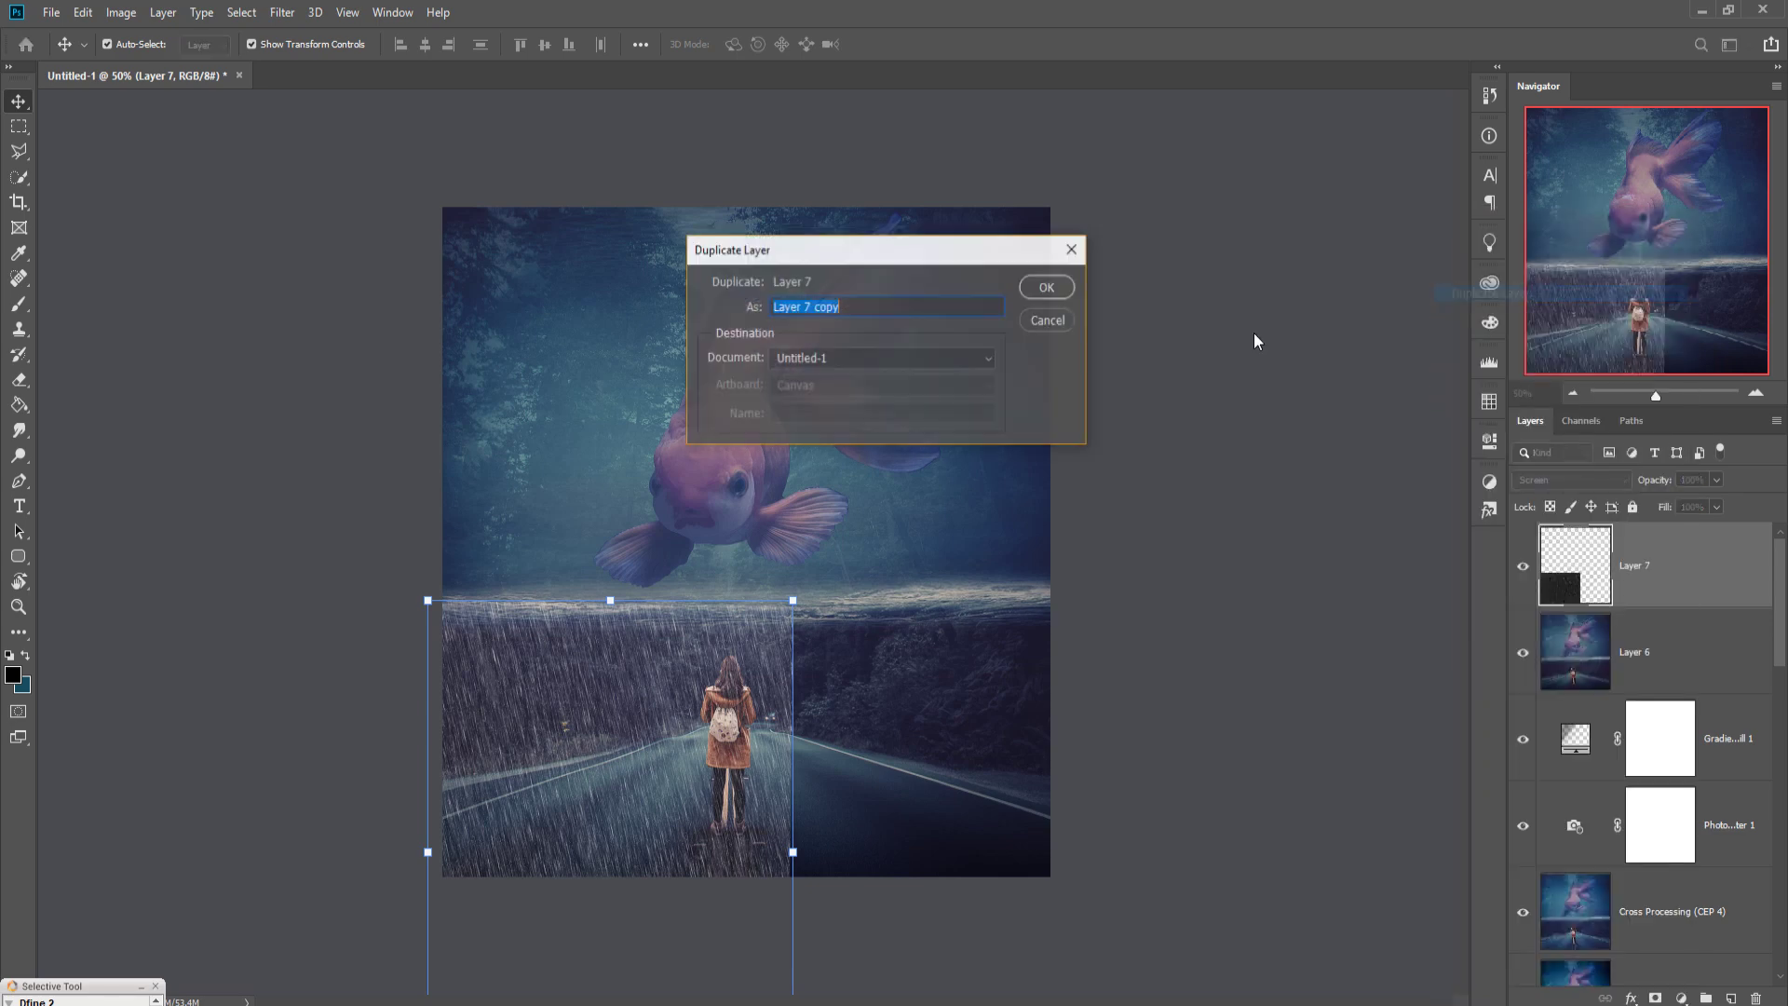
click(1049, 288)
mouse_move(712, 717)
mouse_down()
mouse_move(1065, 737)
mouse_move(1069, 723)
mouse_up()
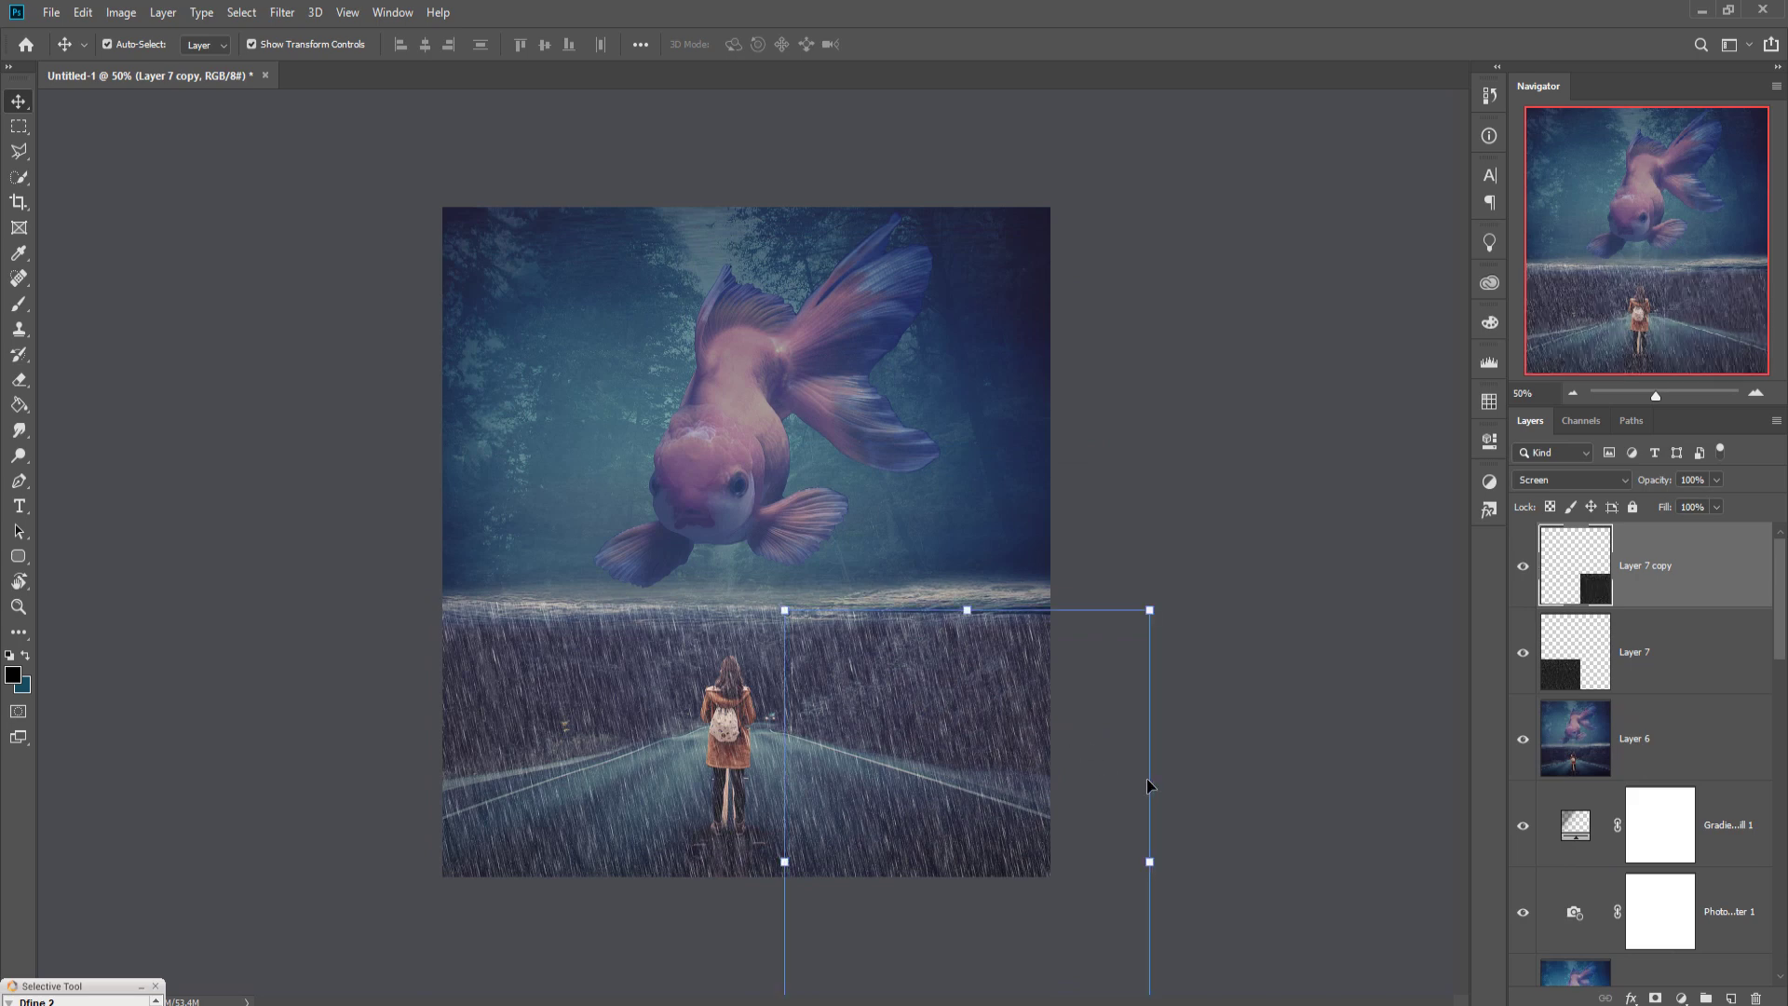
key(Up)
key(Up)
key(Up)
key(Up)
key(Up)
key(Up)
key(Up)
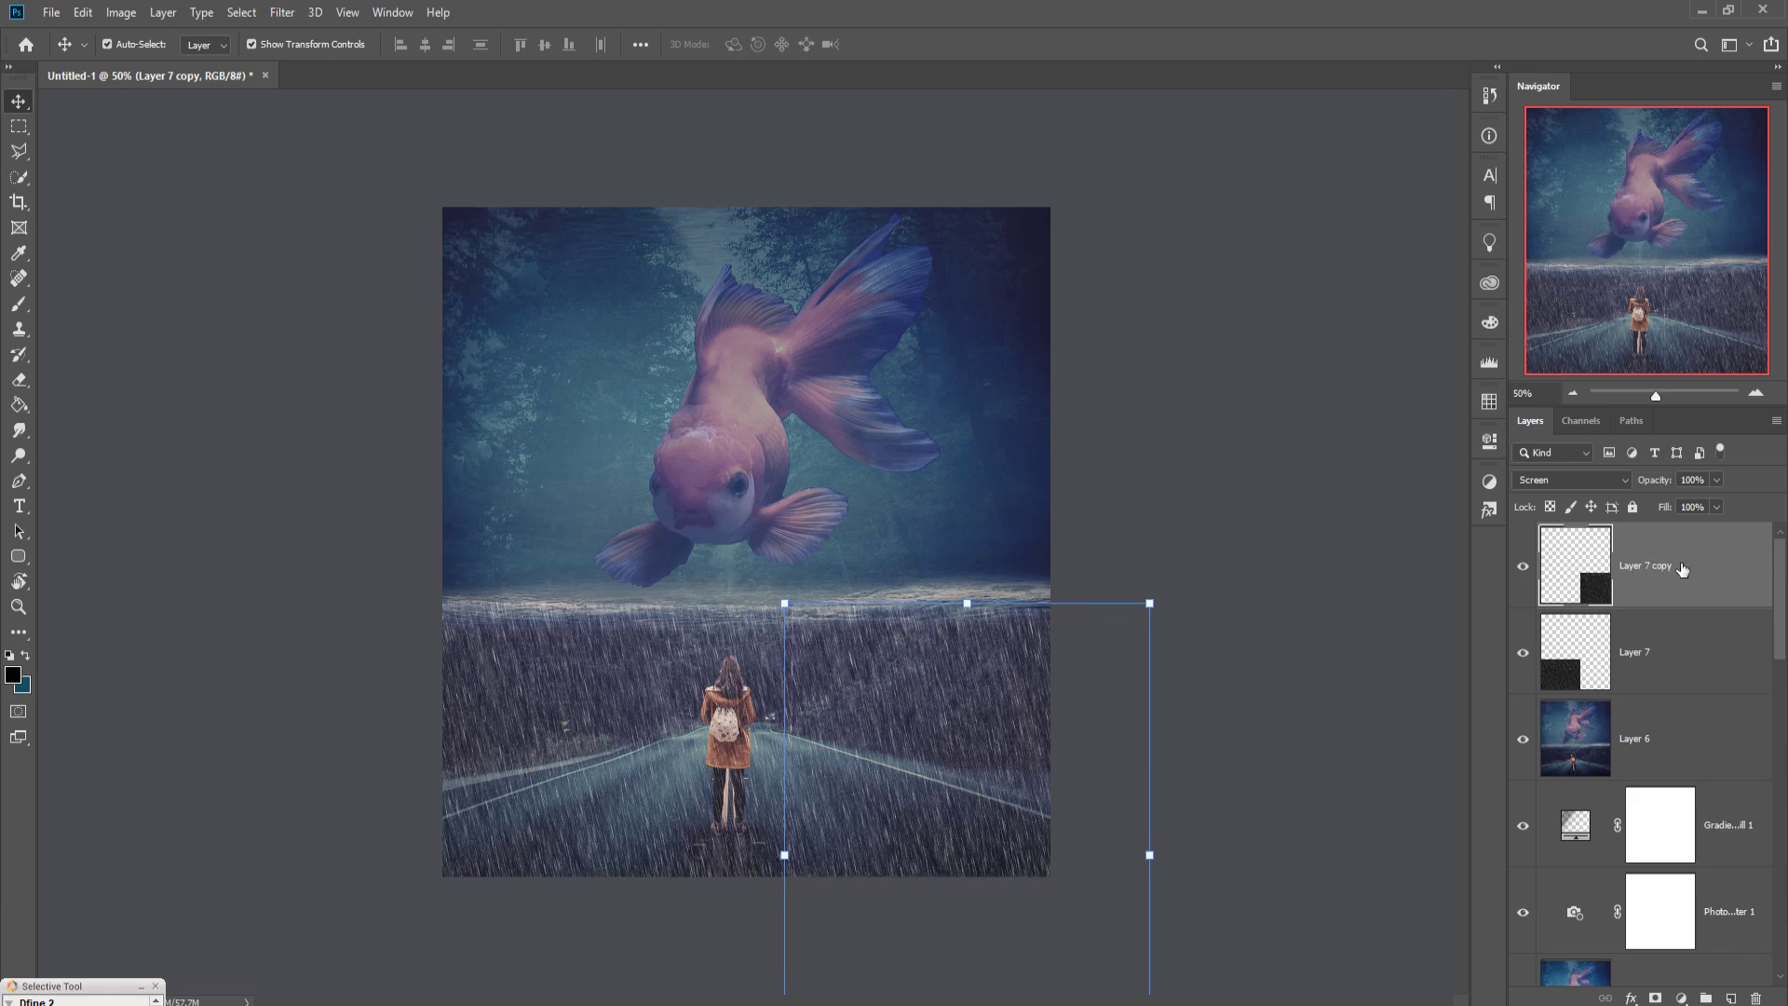
shift+click(1676, 633)
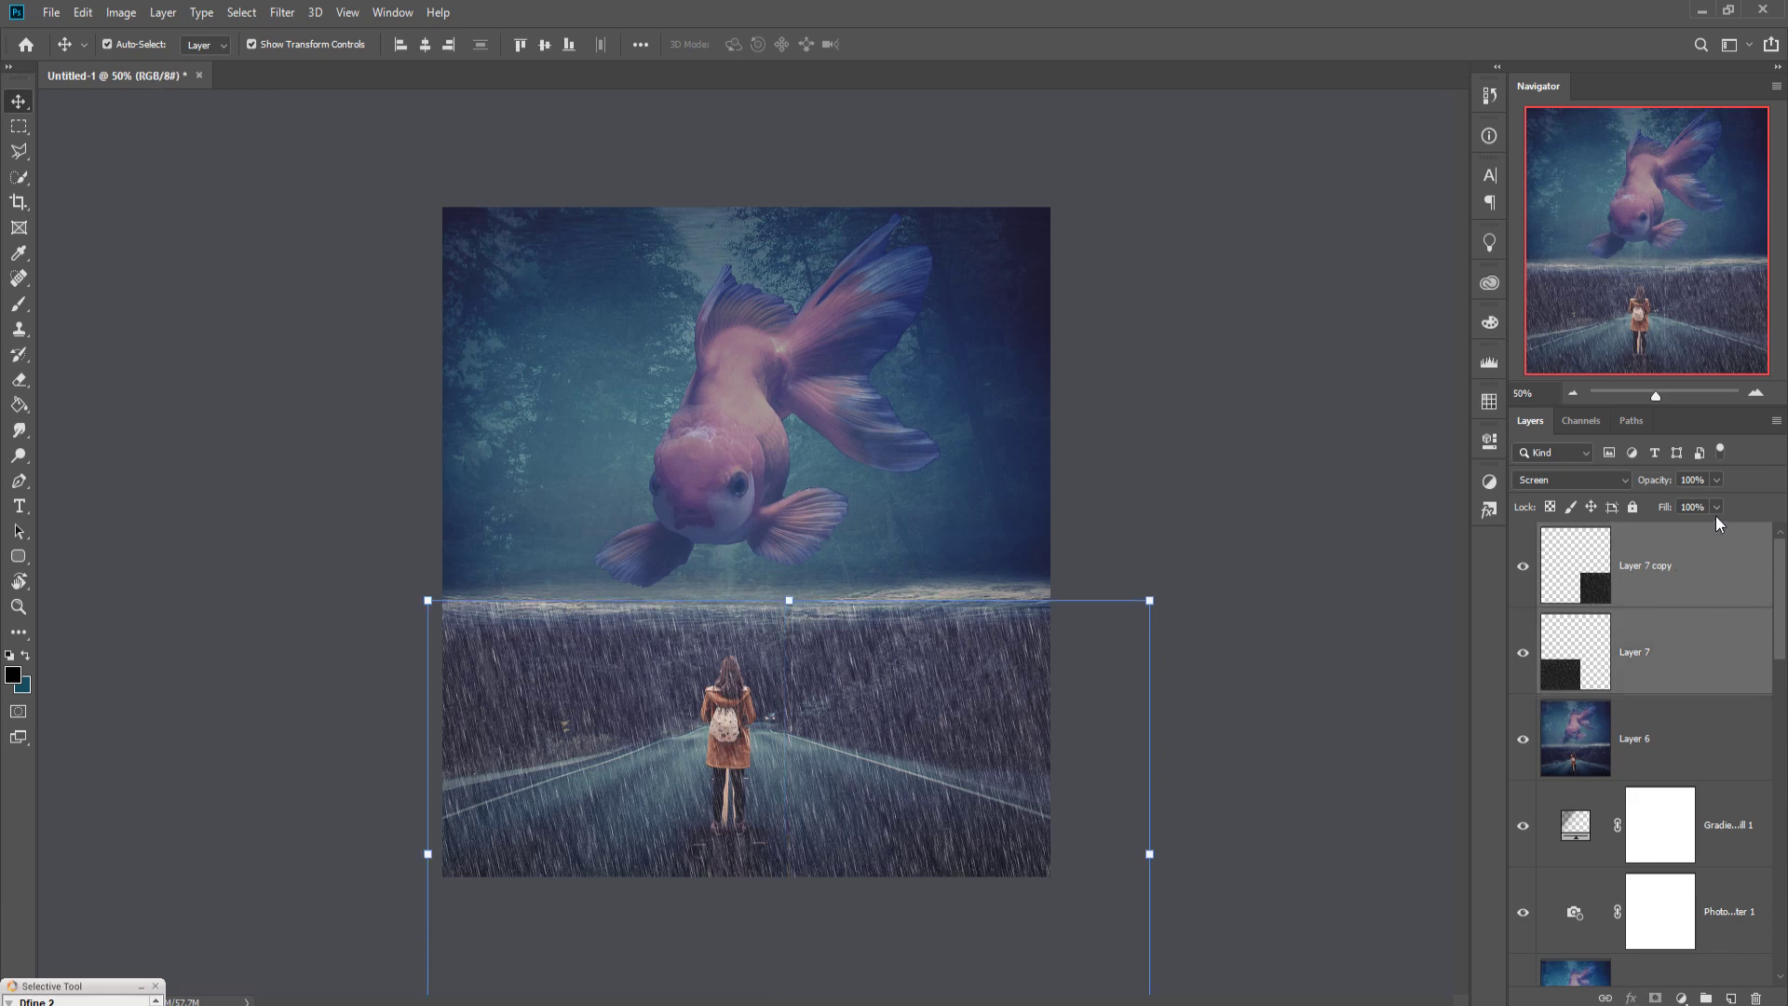
- Merge the two rain layers and set the result to Color Dodge
right_click(1696, 544)
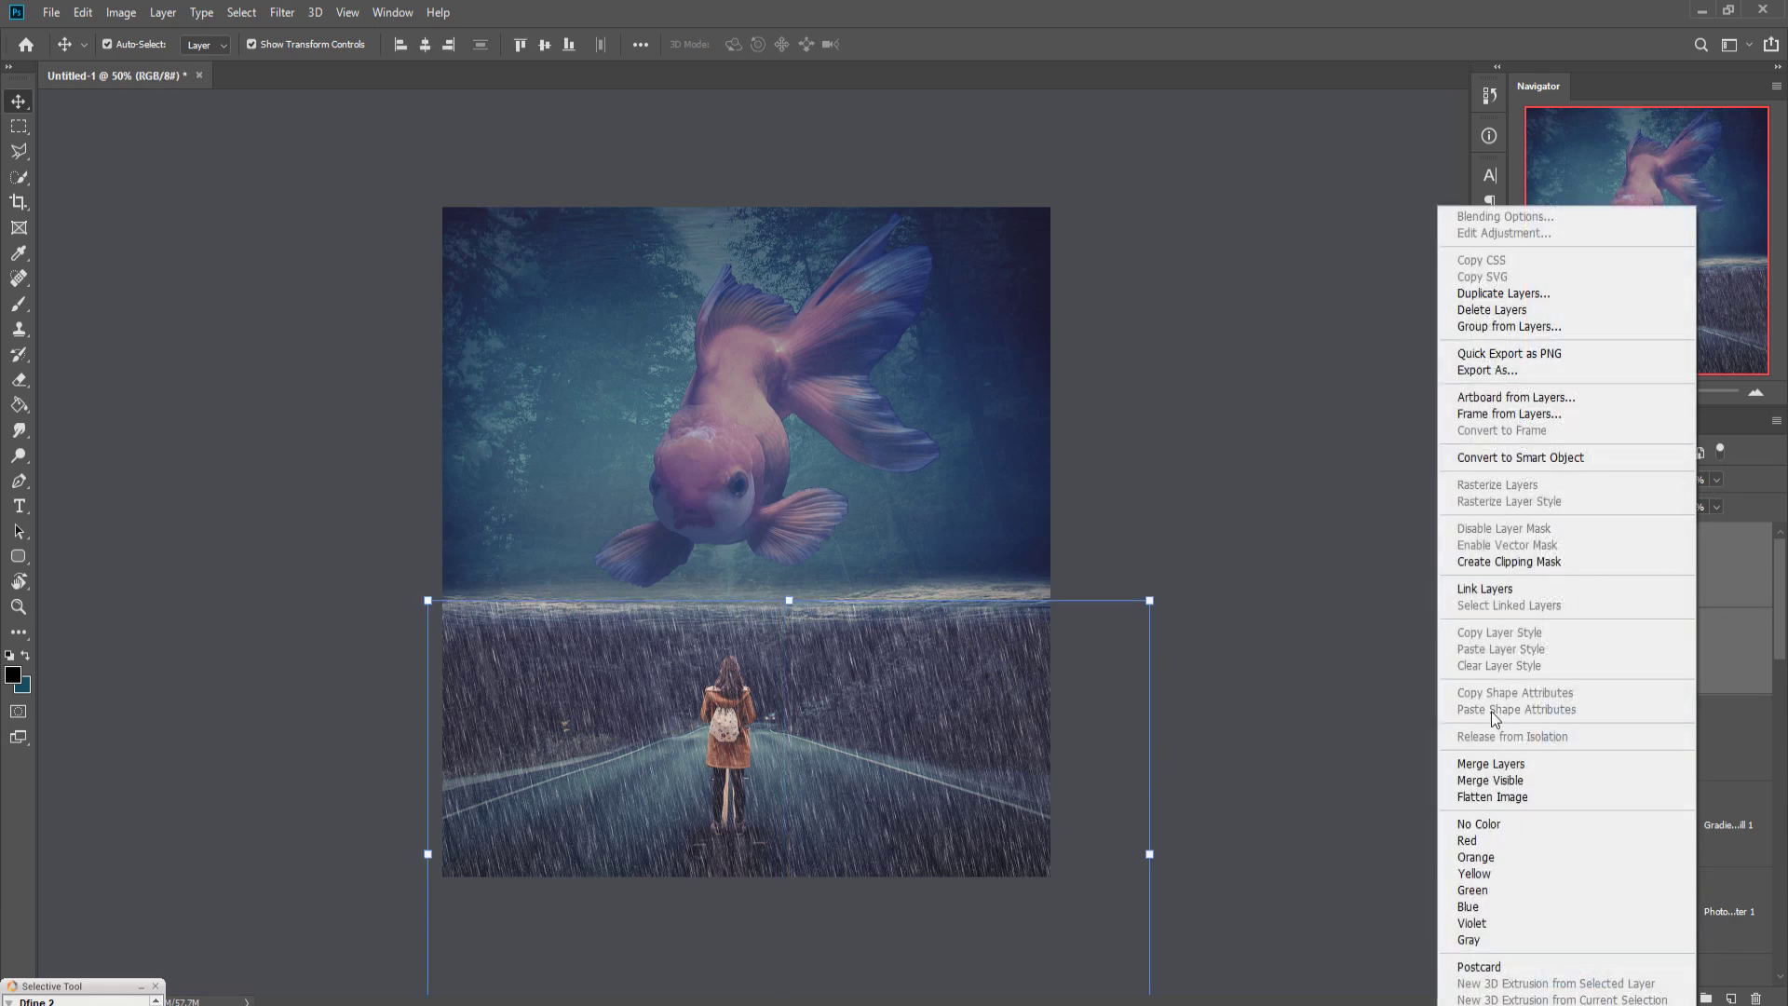
click(1480, 764)
click(1571, 479)
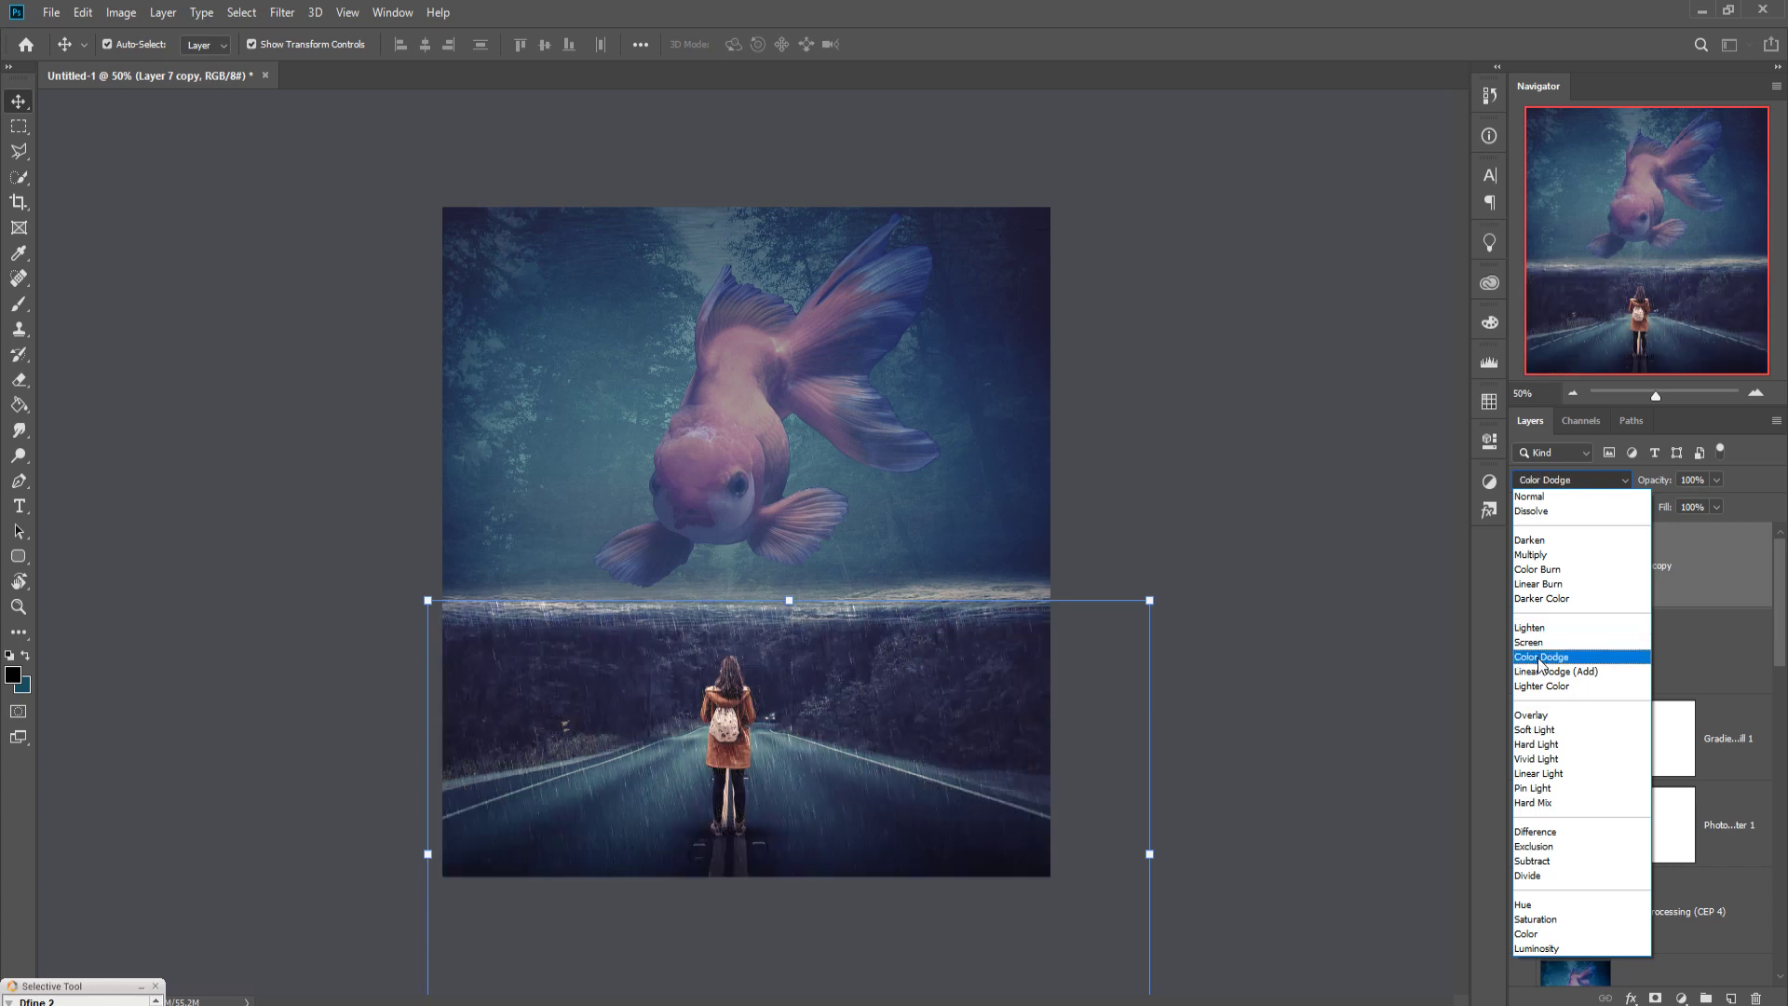
click(1538, 657)
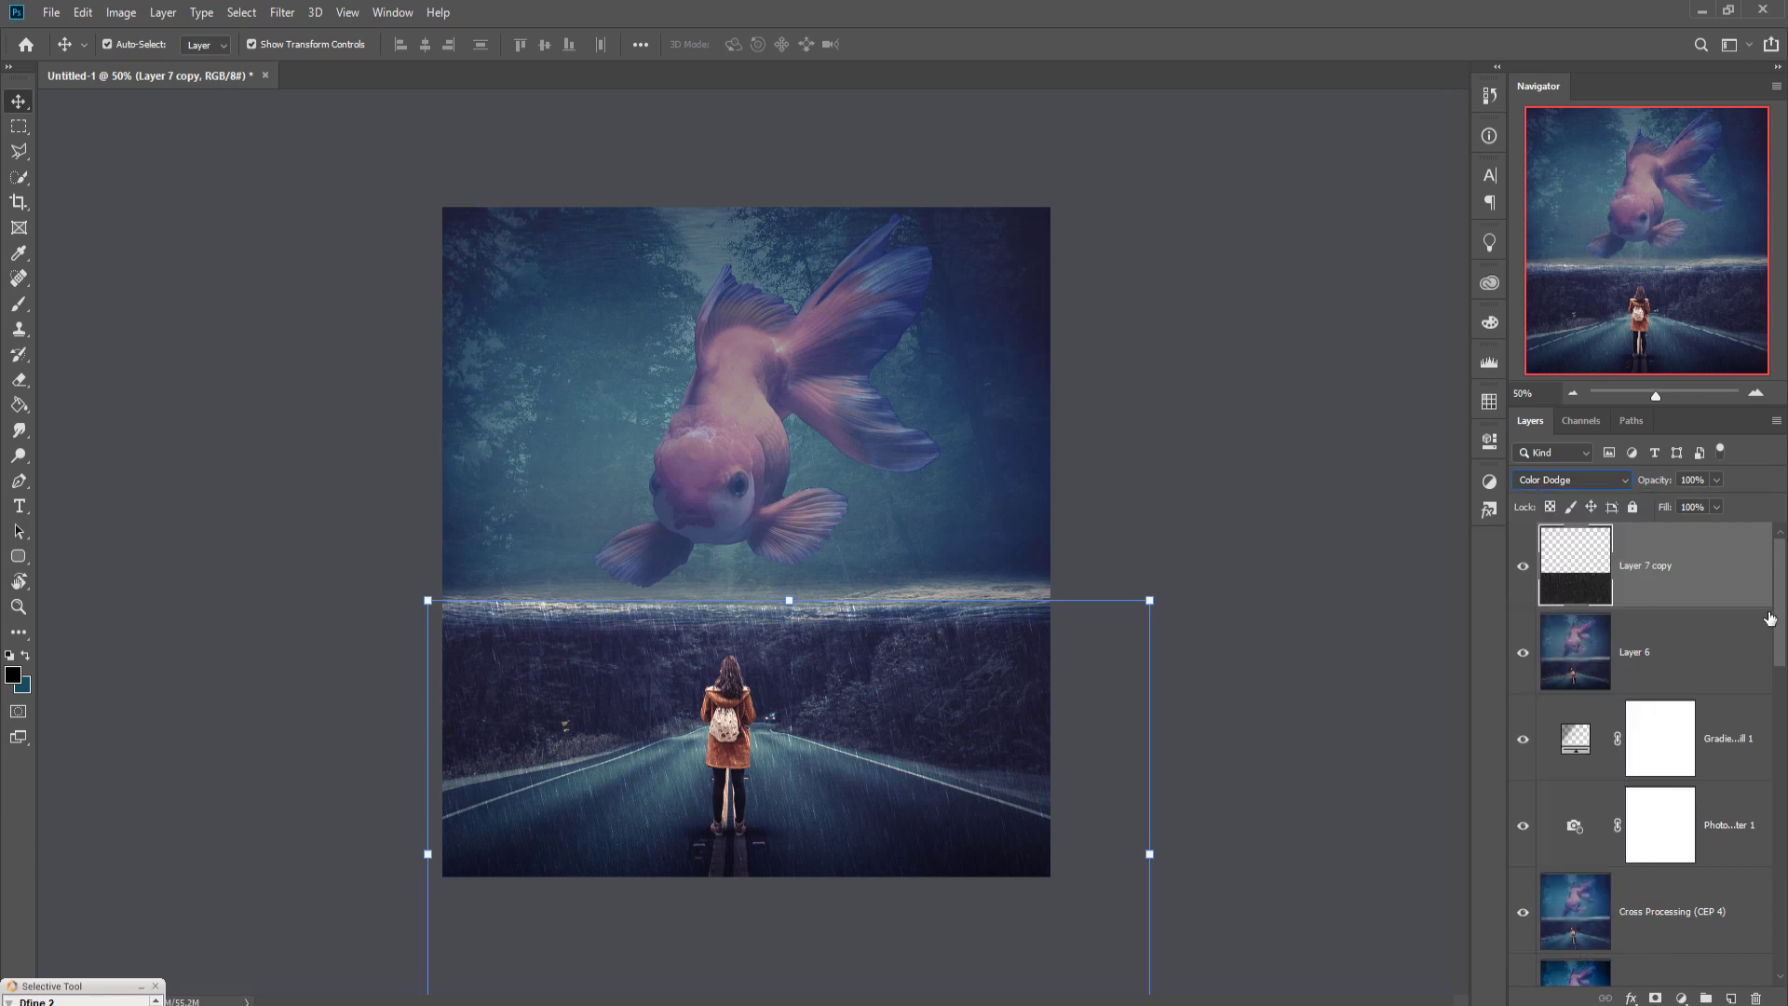
- Duplicate the rain layer as Layer 7 copy 2
right_click(1728, 570)
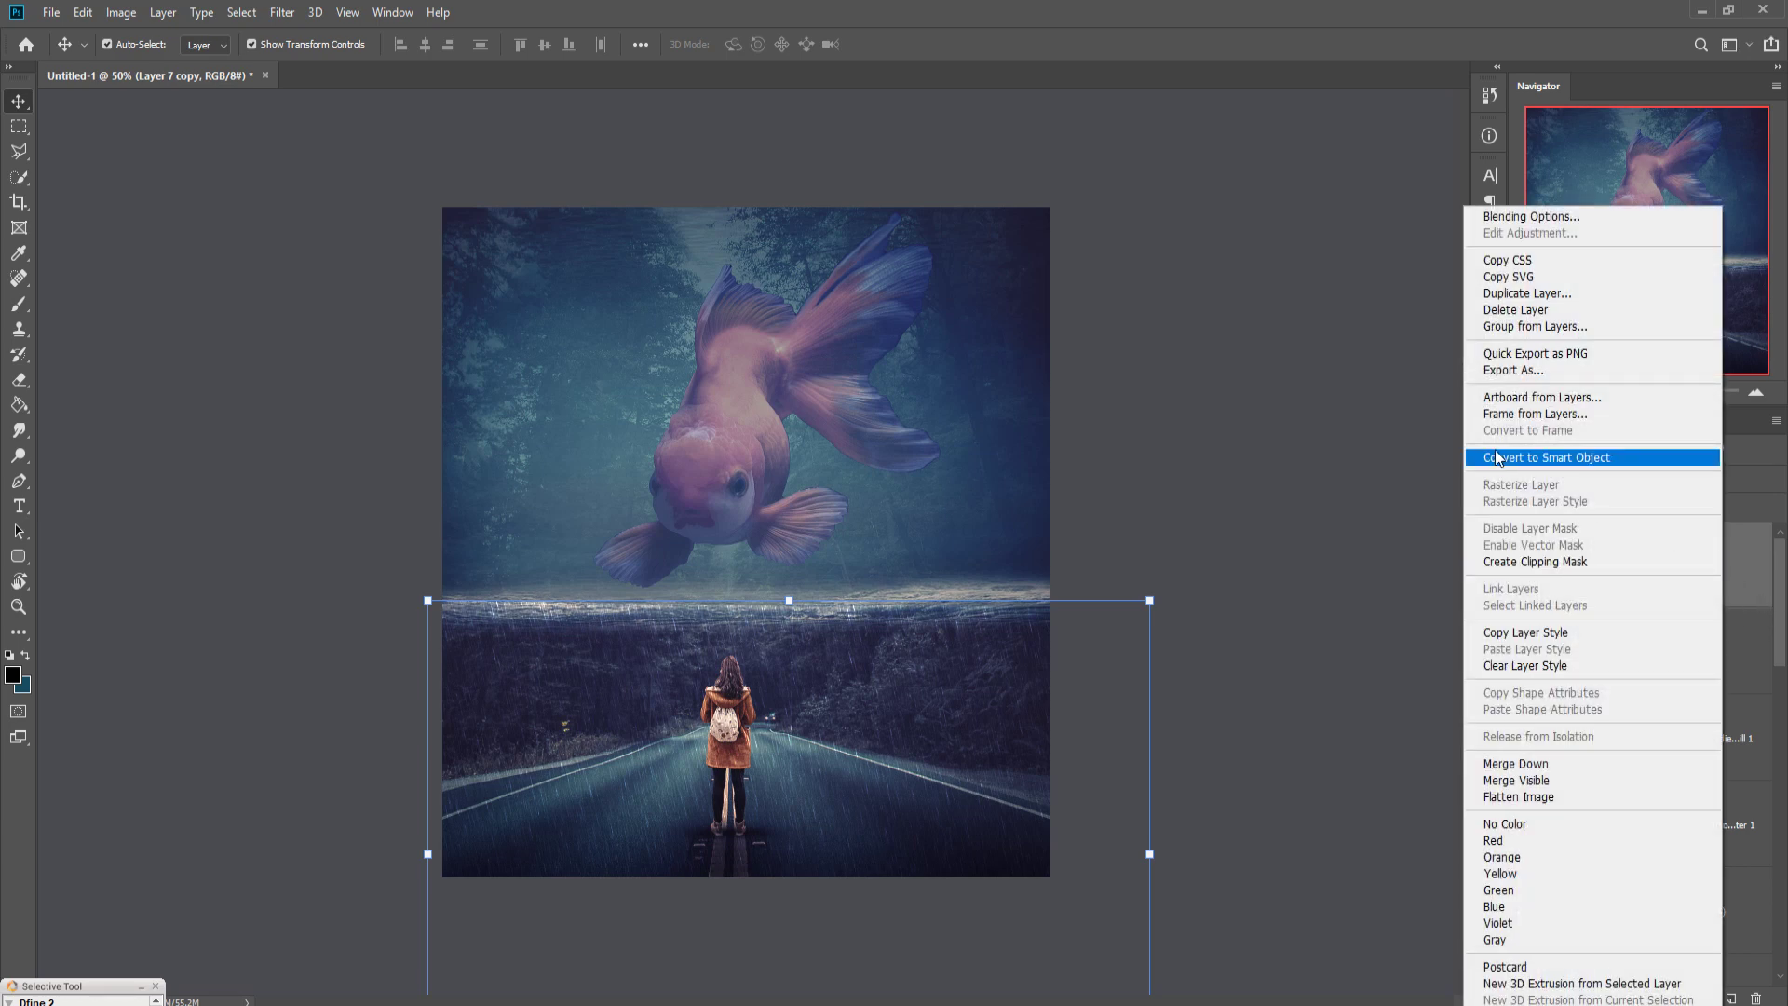
click(1518, 293)
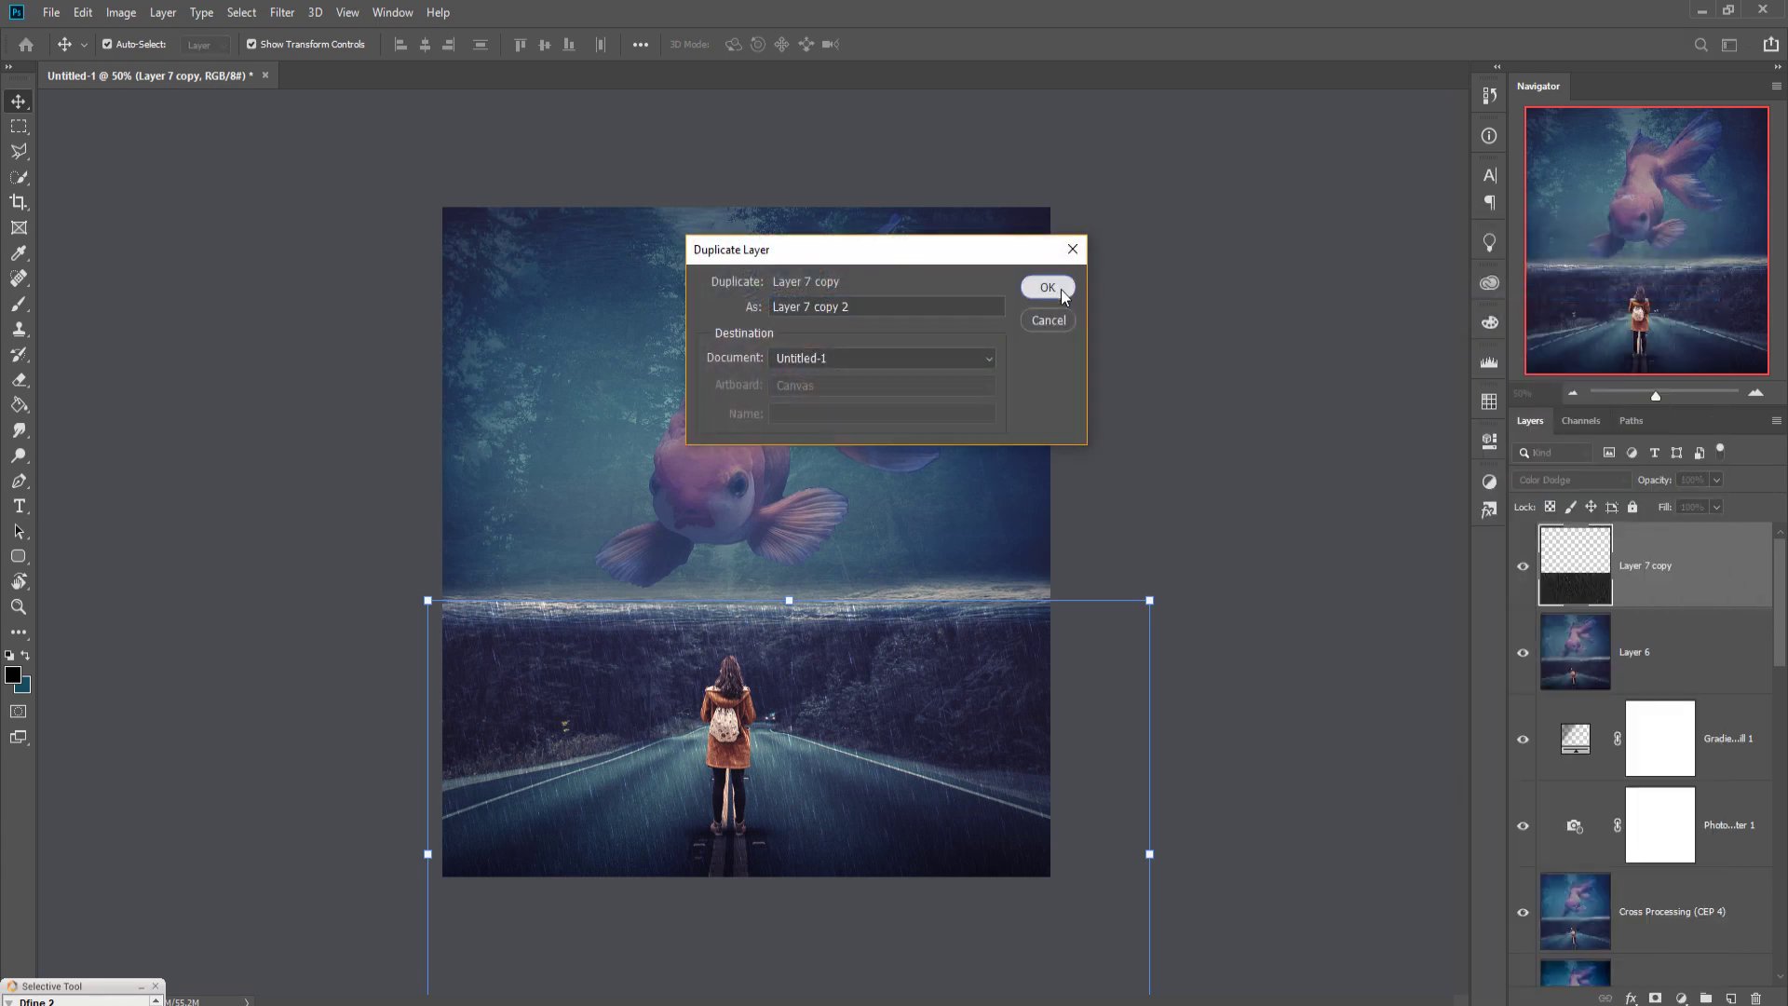
click(1061, 285)
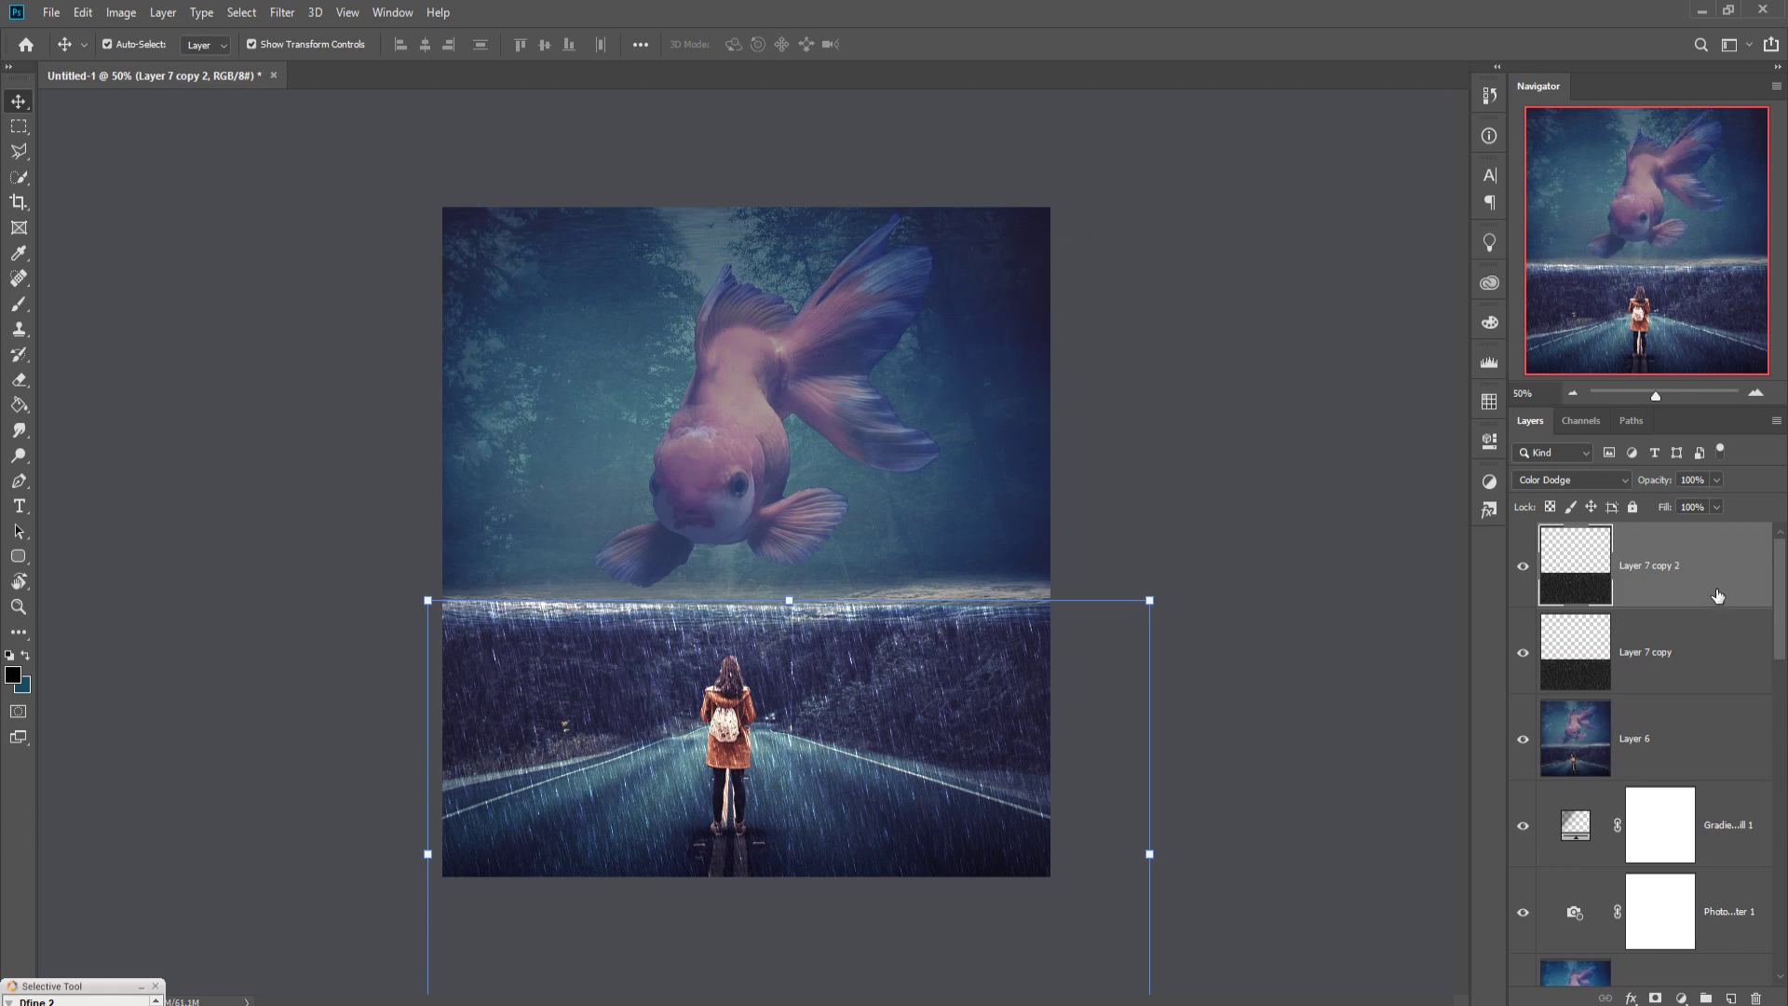
- Mask Layer 7 copy 2 and paint out its rain along the horizon
click(1655, 998)
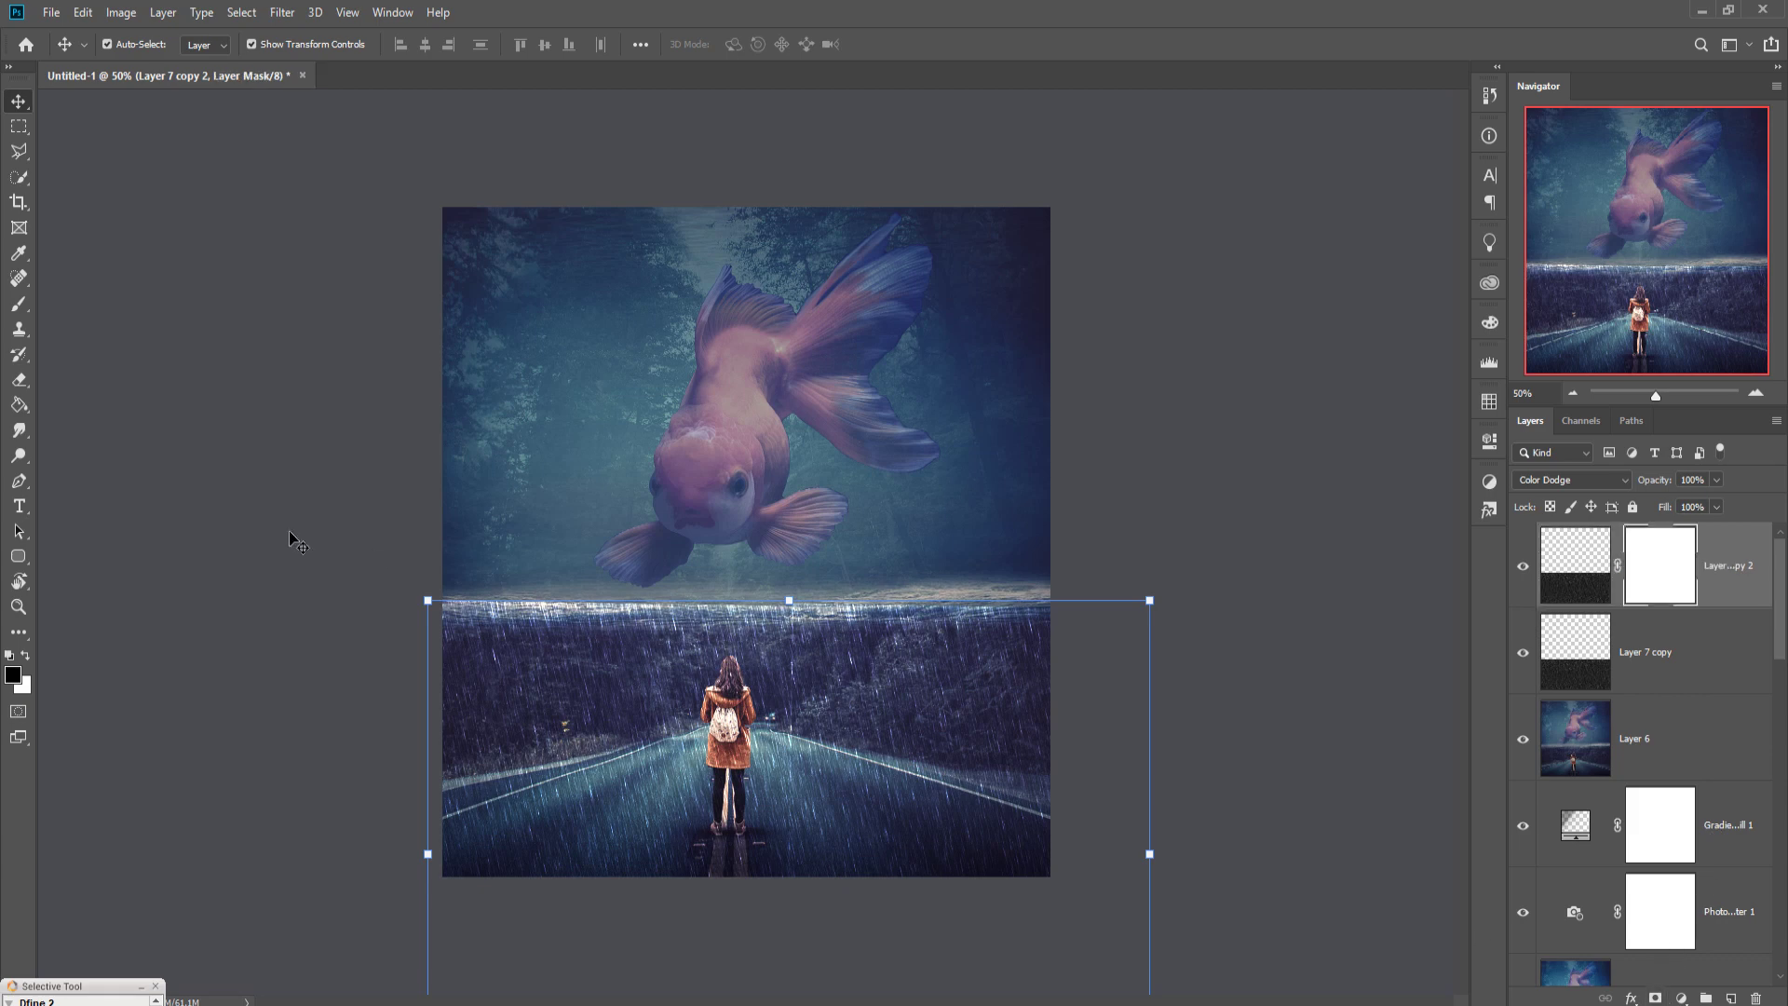
click(18, 304)
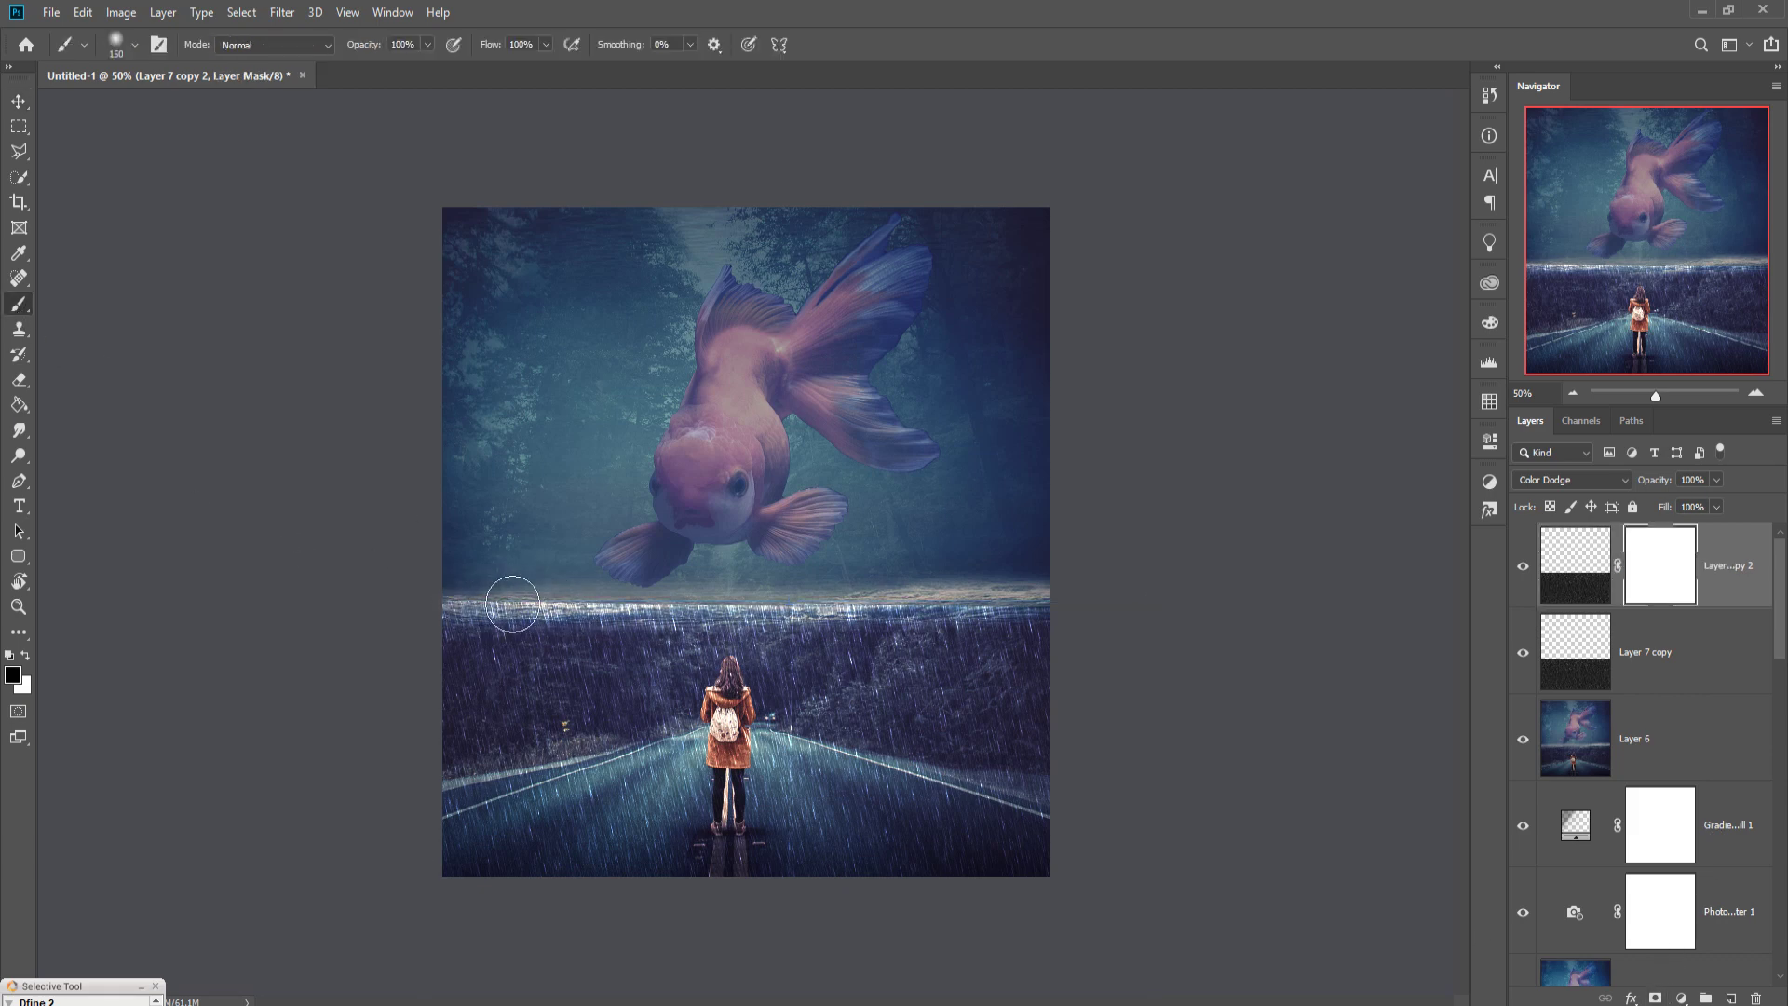
drag(466, 603, 573, 610)
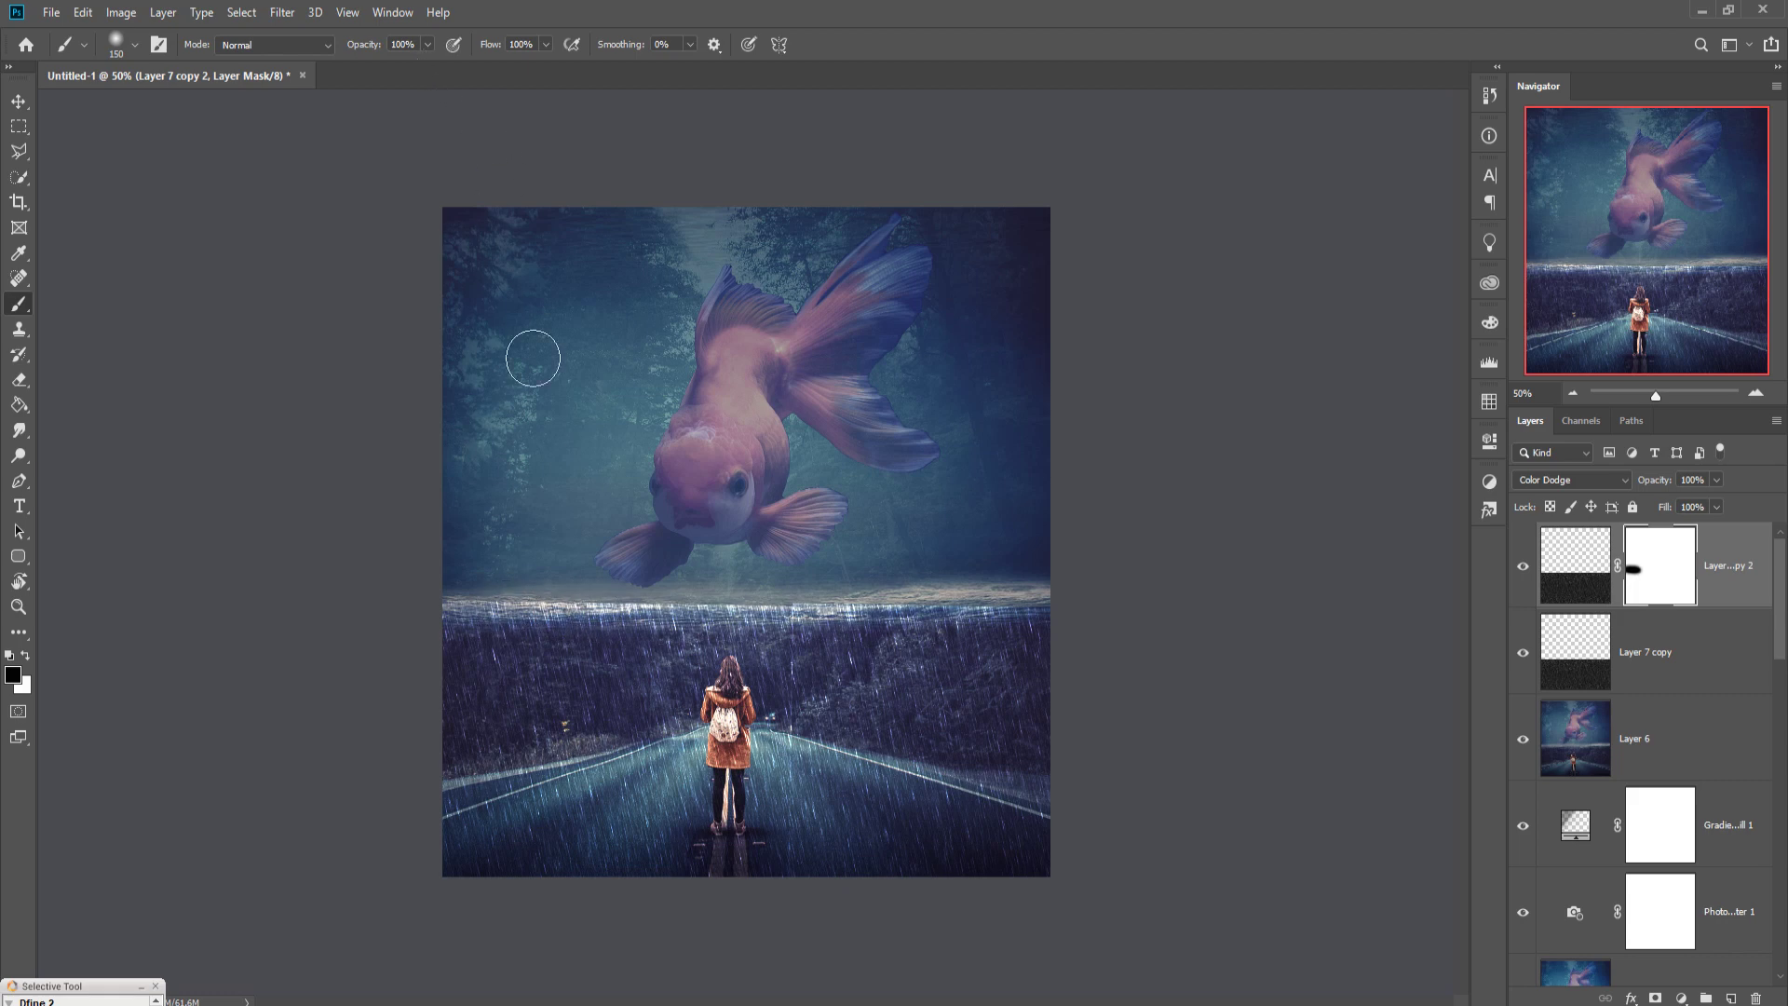
mouse_move(650, 614)
mouse_down()
mouse_move(989, 622)
mouse_move(941, 616)
mouse_up()
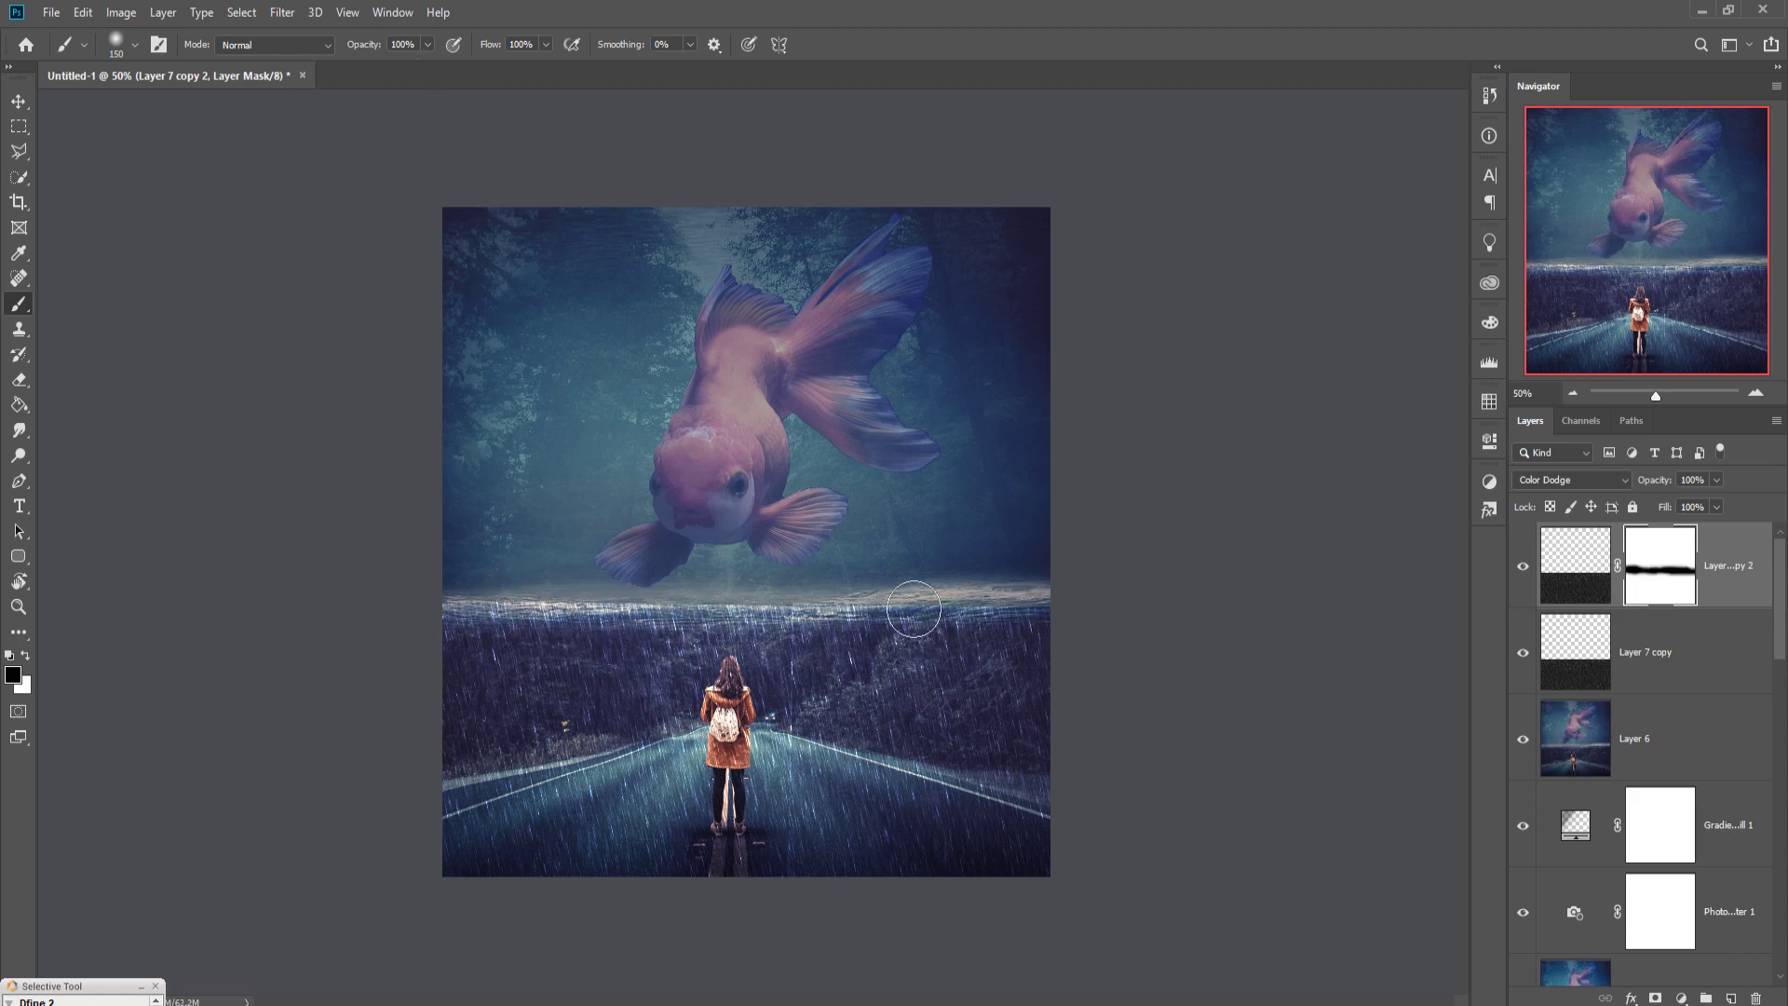
- Mask Layer 7 copy and paint out its rain along the horizon
click(1645, 657)
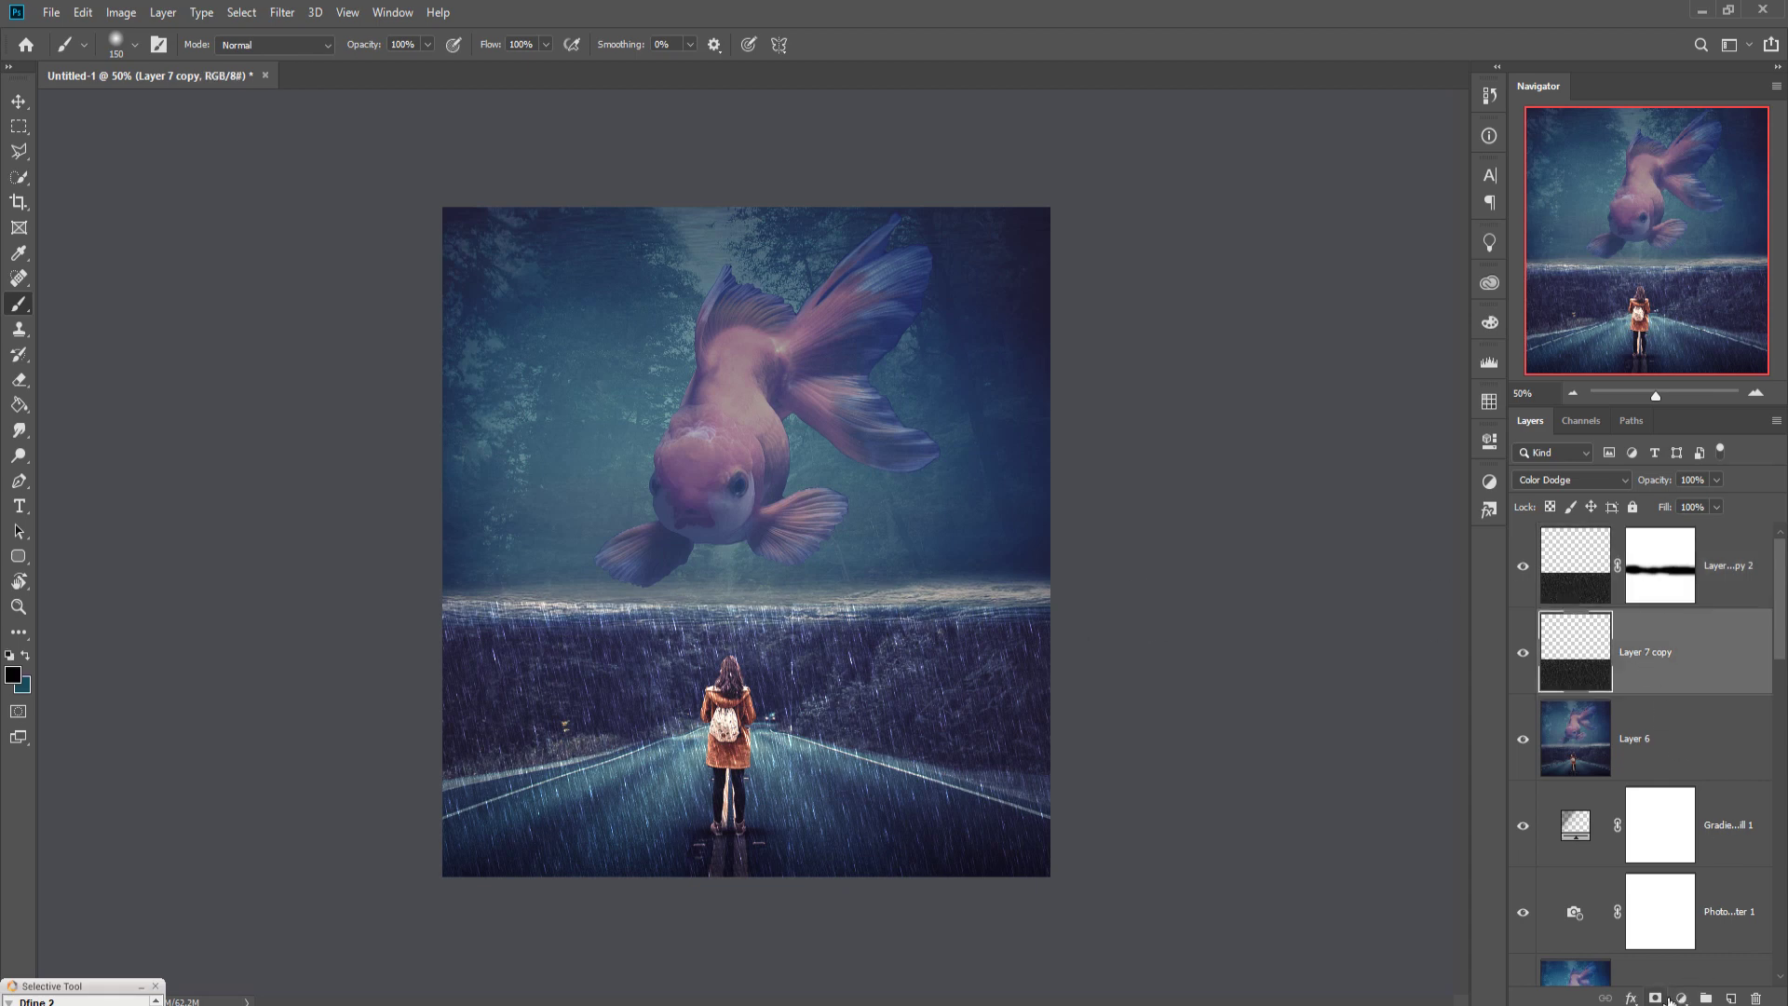
click(1655, 997)
mouse_move(459, 606)
mouse_down()
mouse_move(1105, 604)
mouse_move(500, 610)
mouse_move(537, 570)
mouse_up()
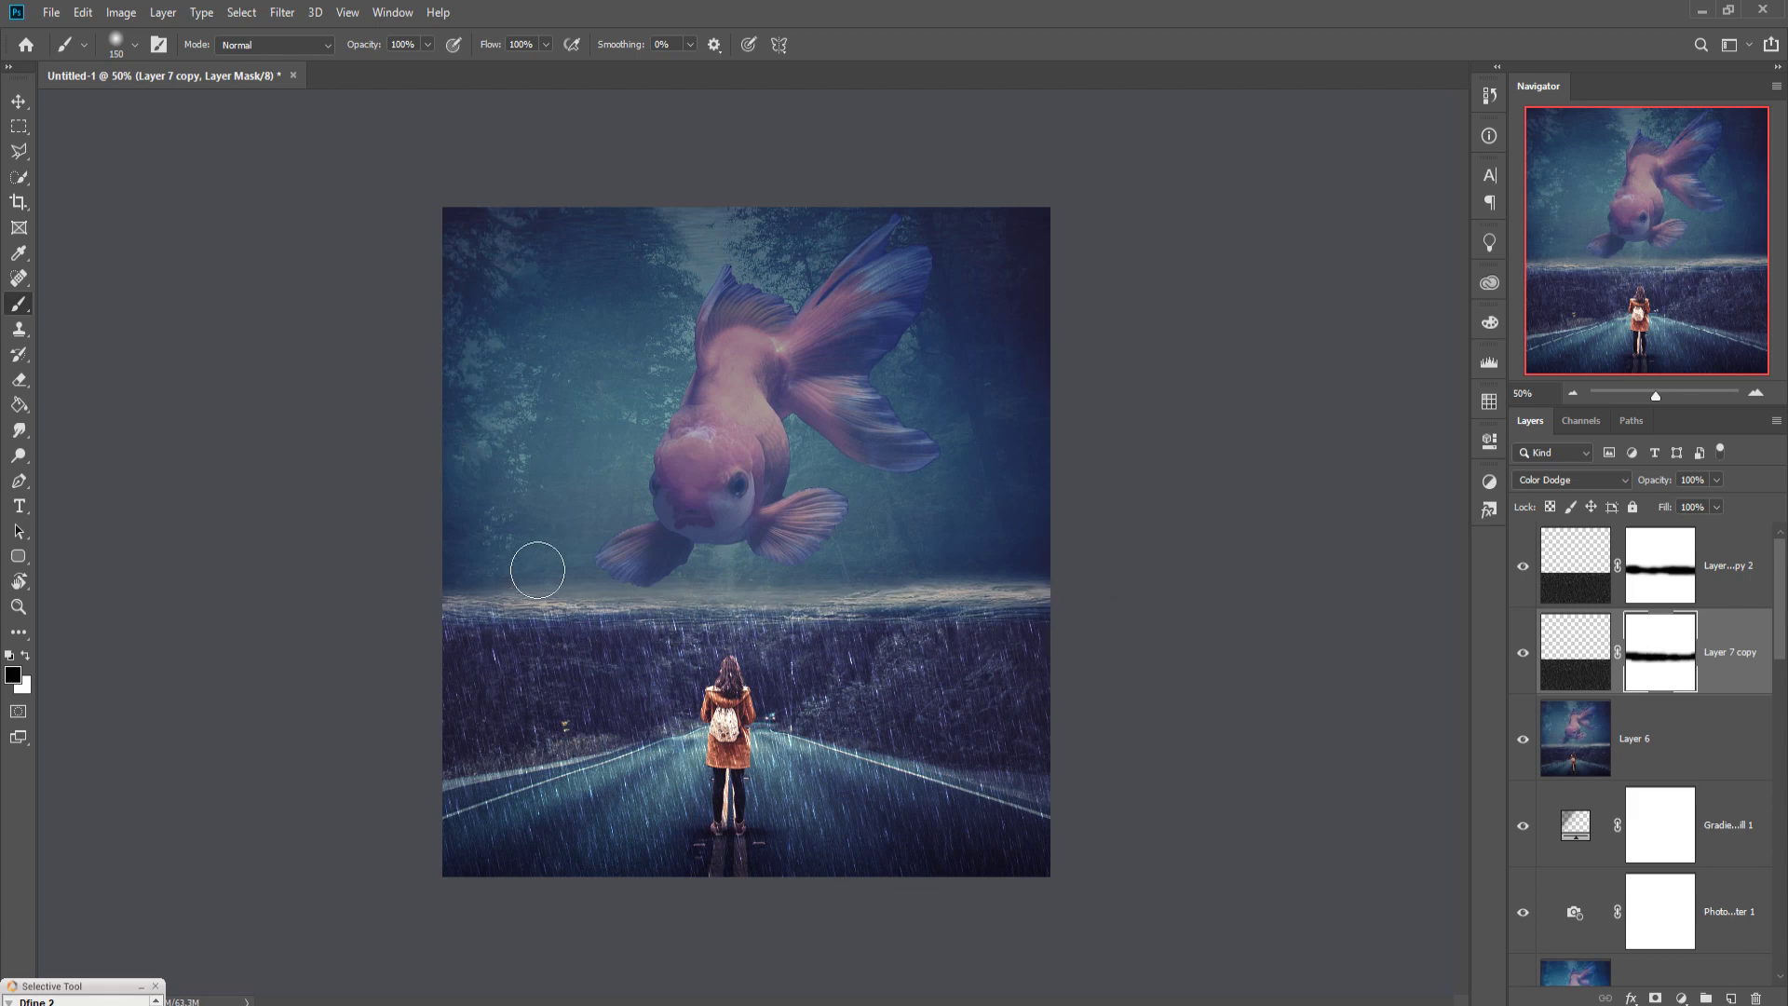
- Switch to the Move tool and select Layer 6, the main picture
click(19, 100)
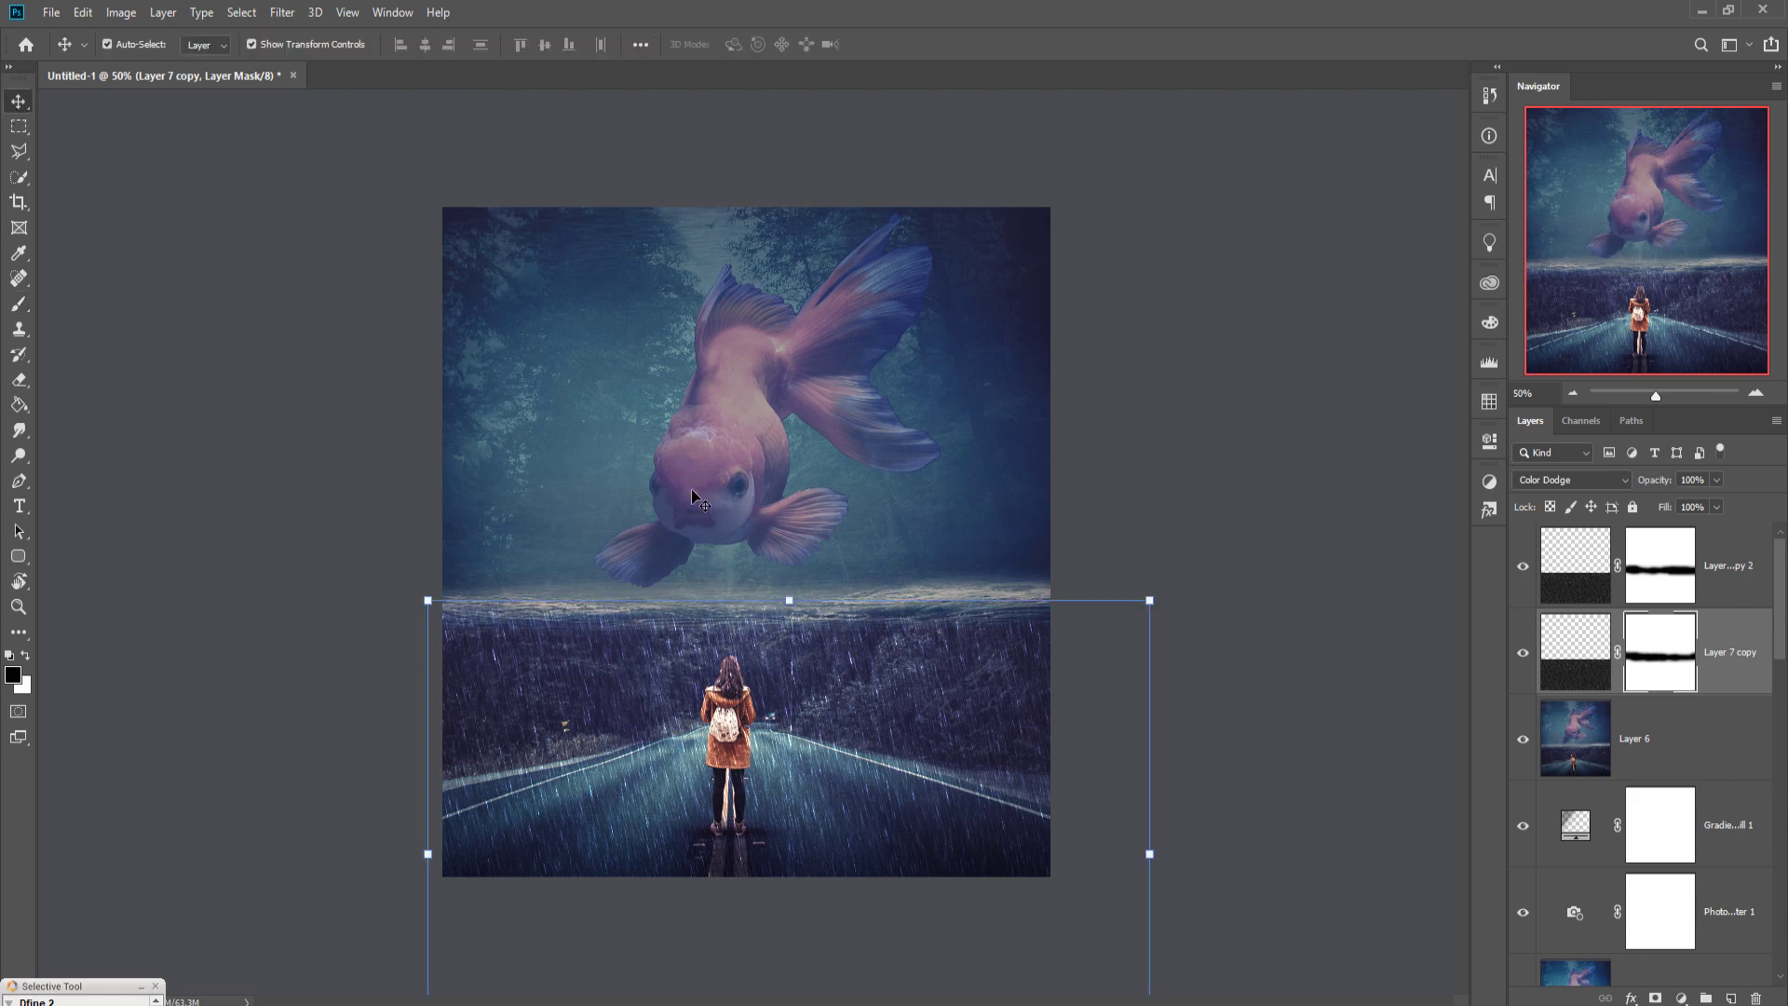
click(1740, 586)
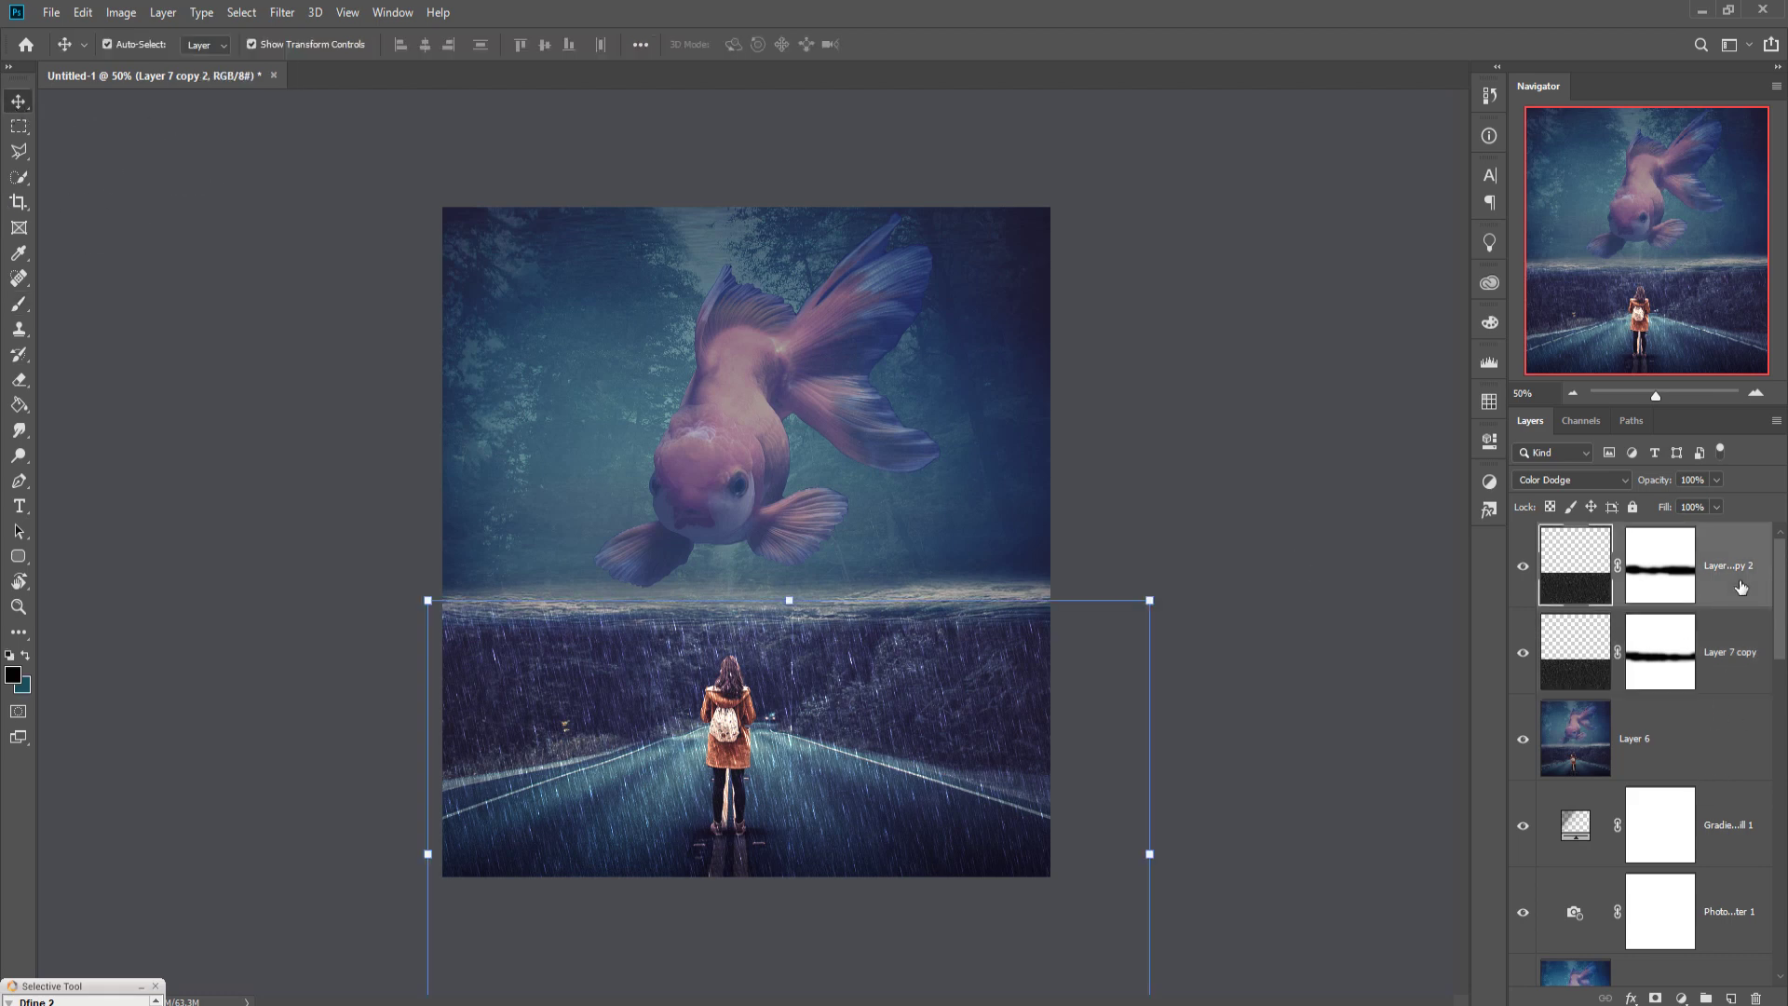
click(1694, 746)
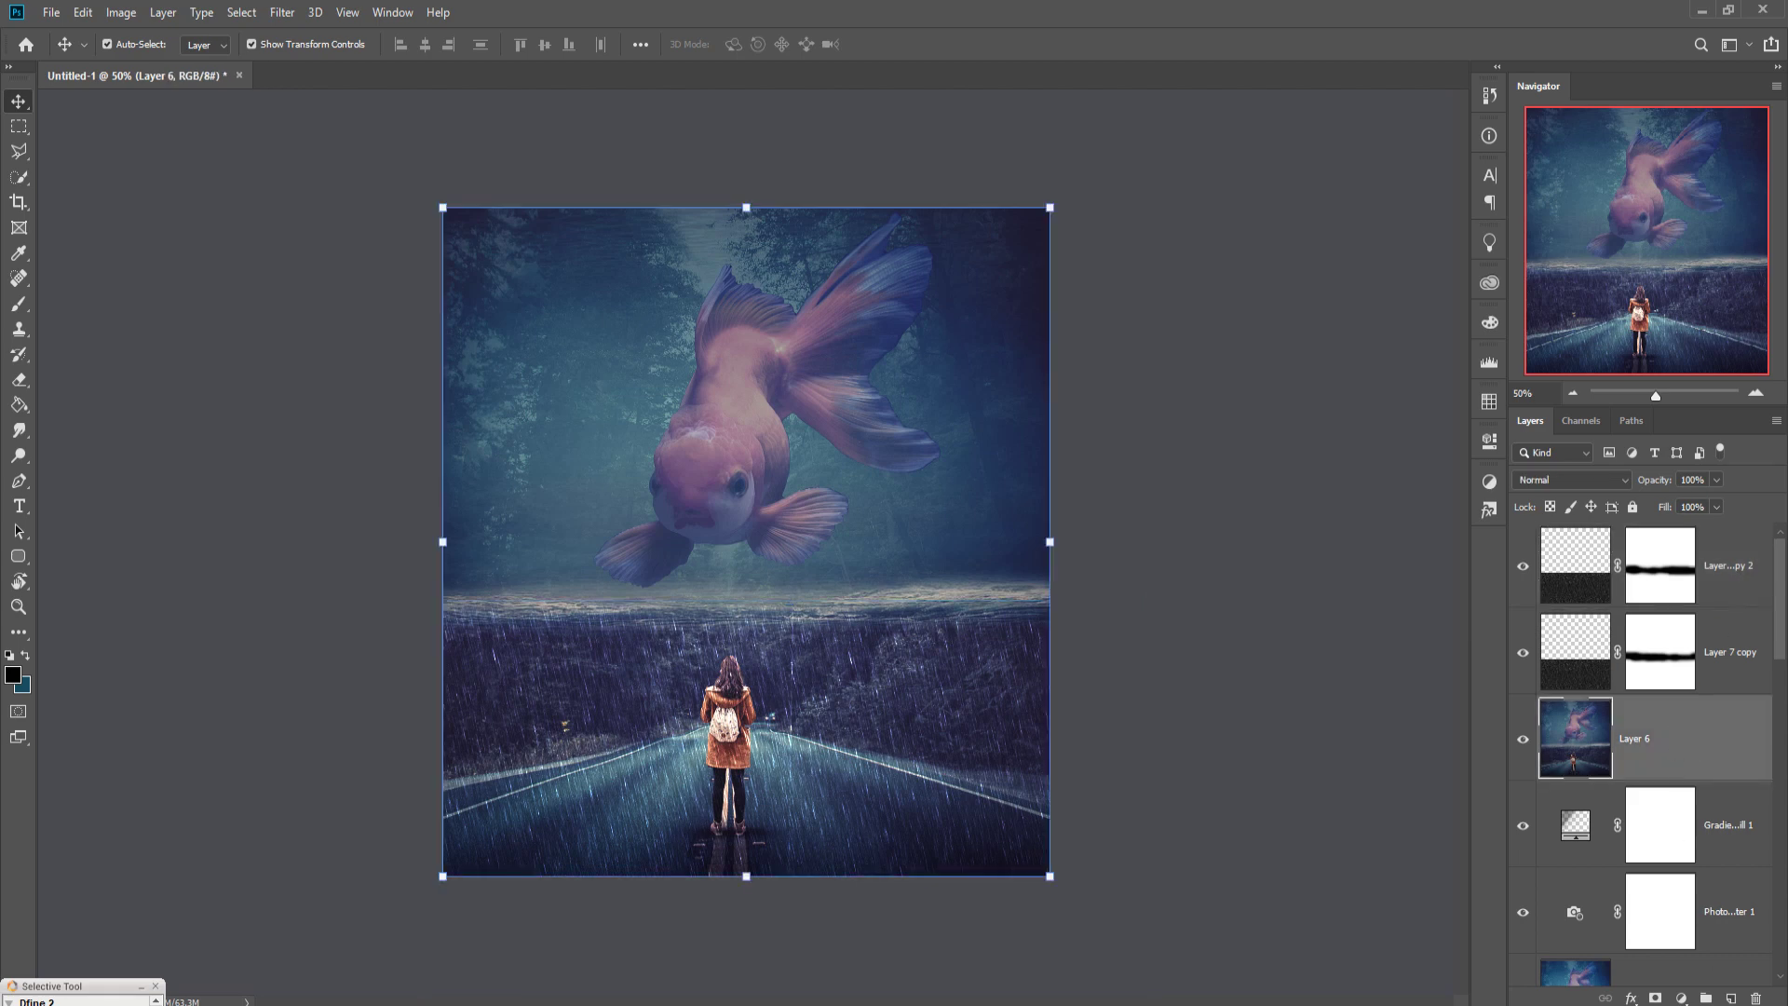
- Add a Color Balance adjustment above Layer 6 with the midtones shifted toward blue
click(1681, 997)
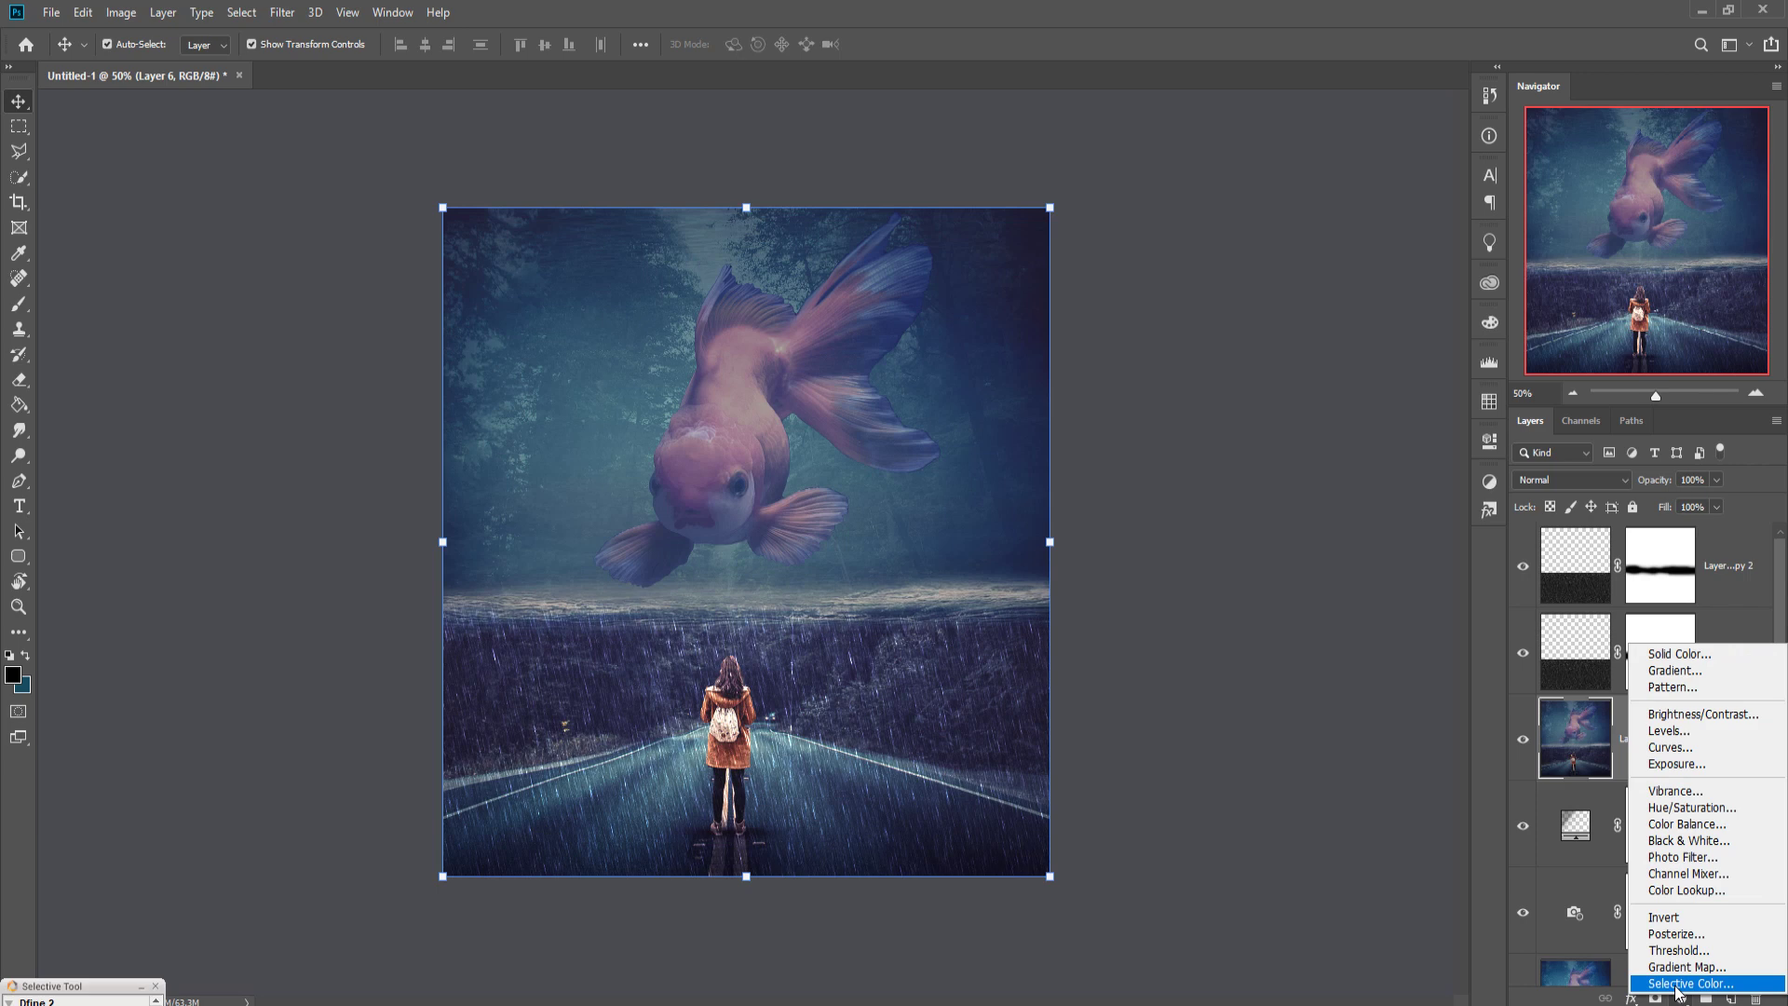
click(1680, 824)
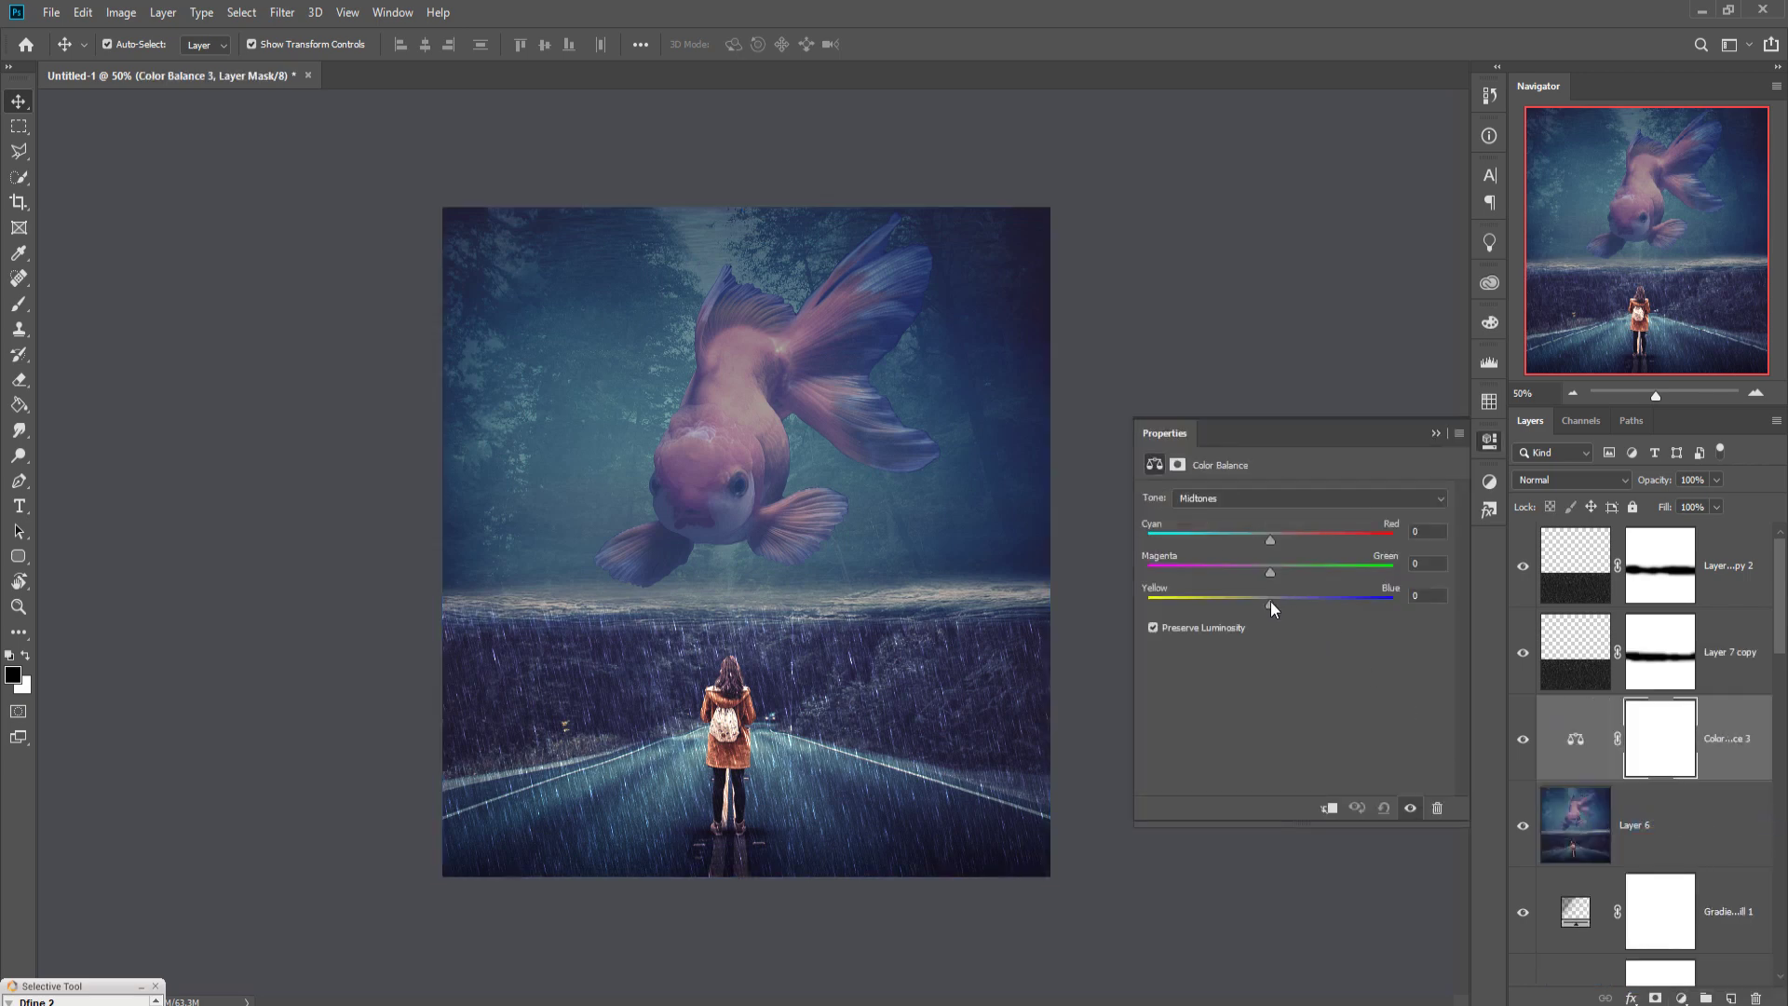
drag(1270, 603, 1285, 600)
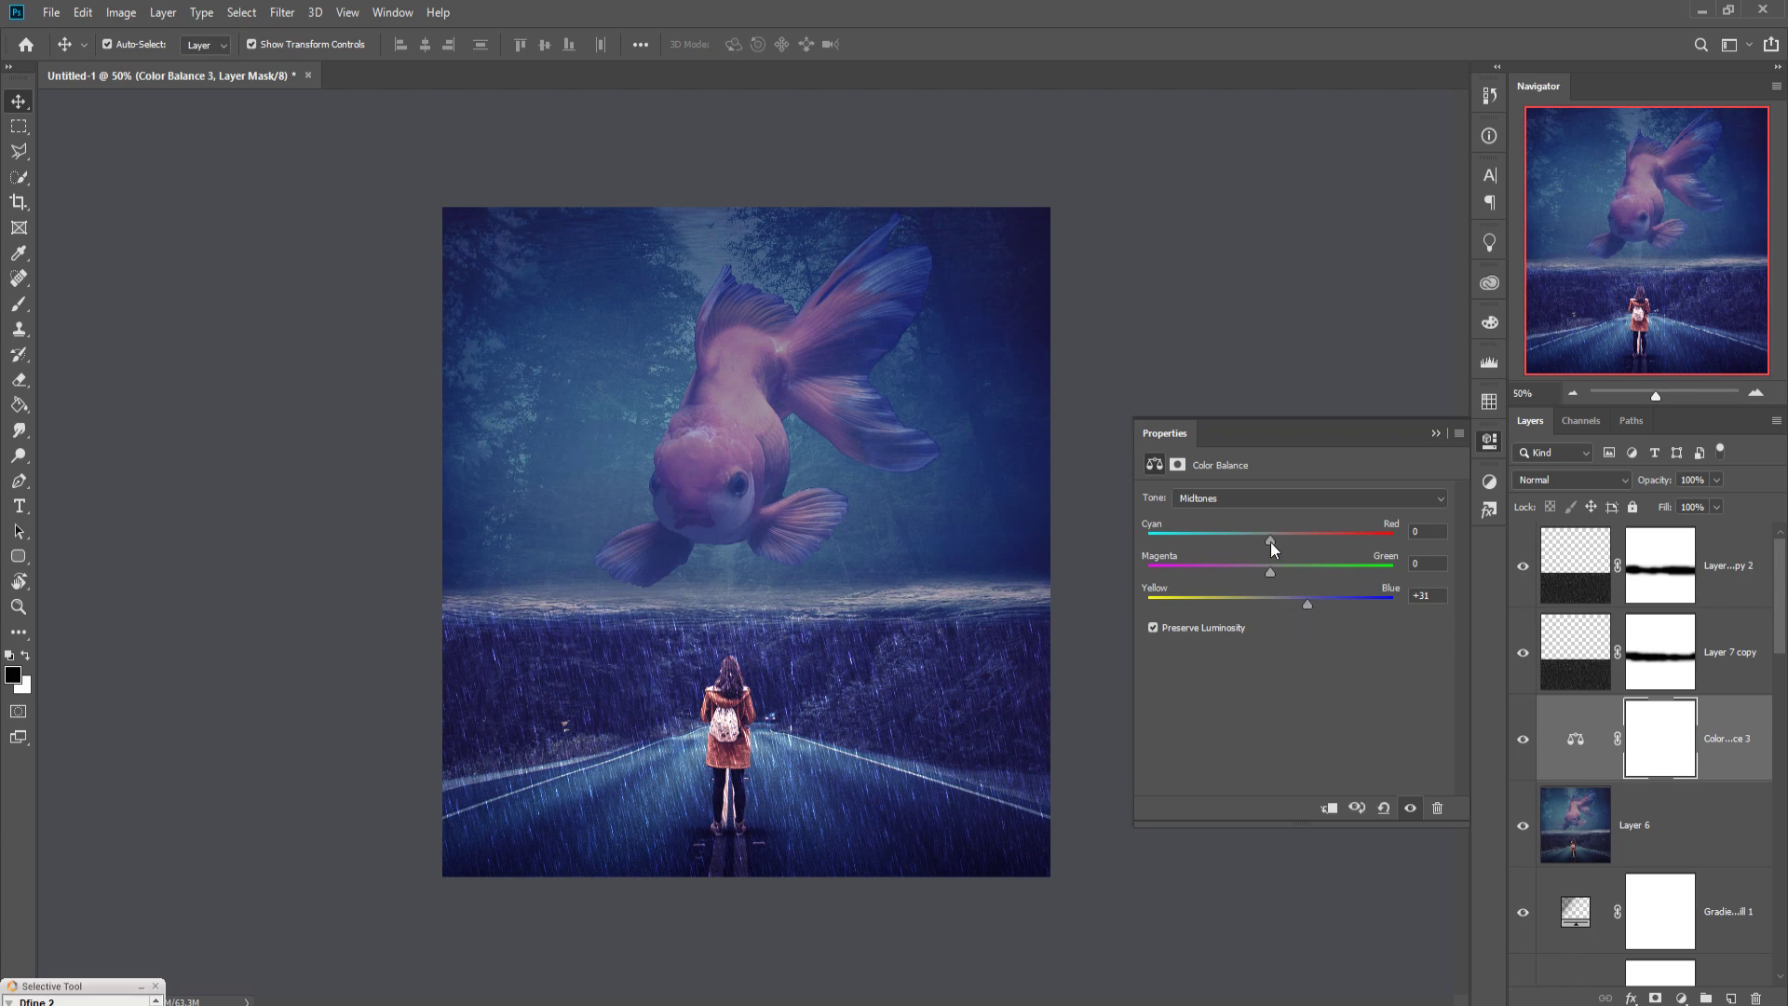
drag(1270, 538, 1264, 539)
click(1435, 433)
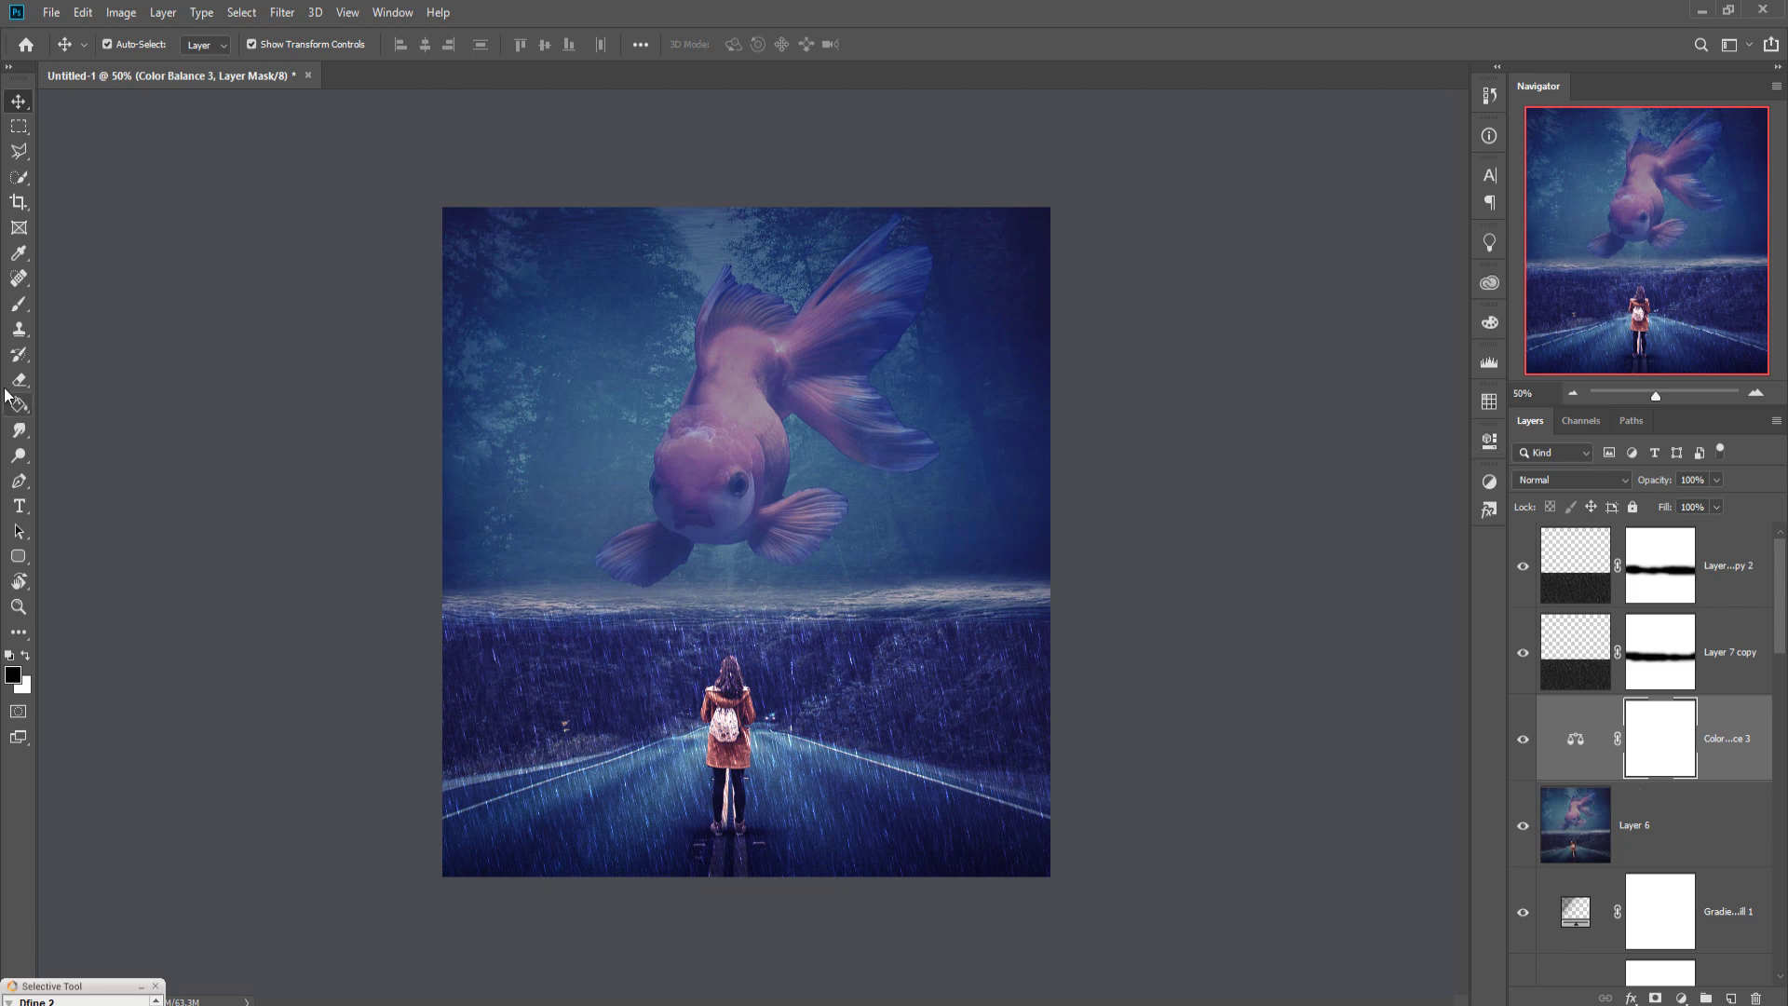
- Paint black on the adjustment's mask across the lower road to keep it untinted
click(17, 308)
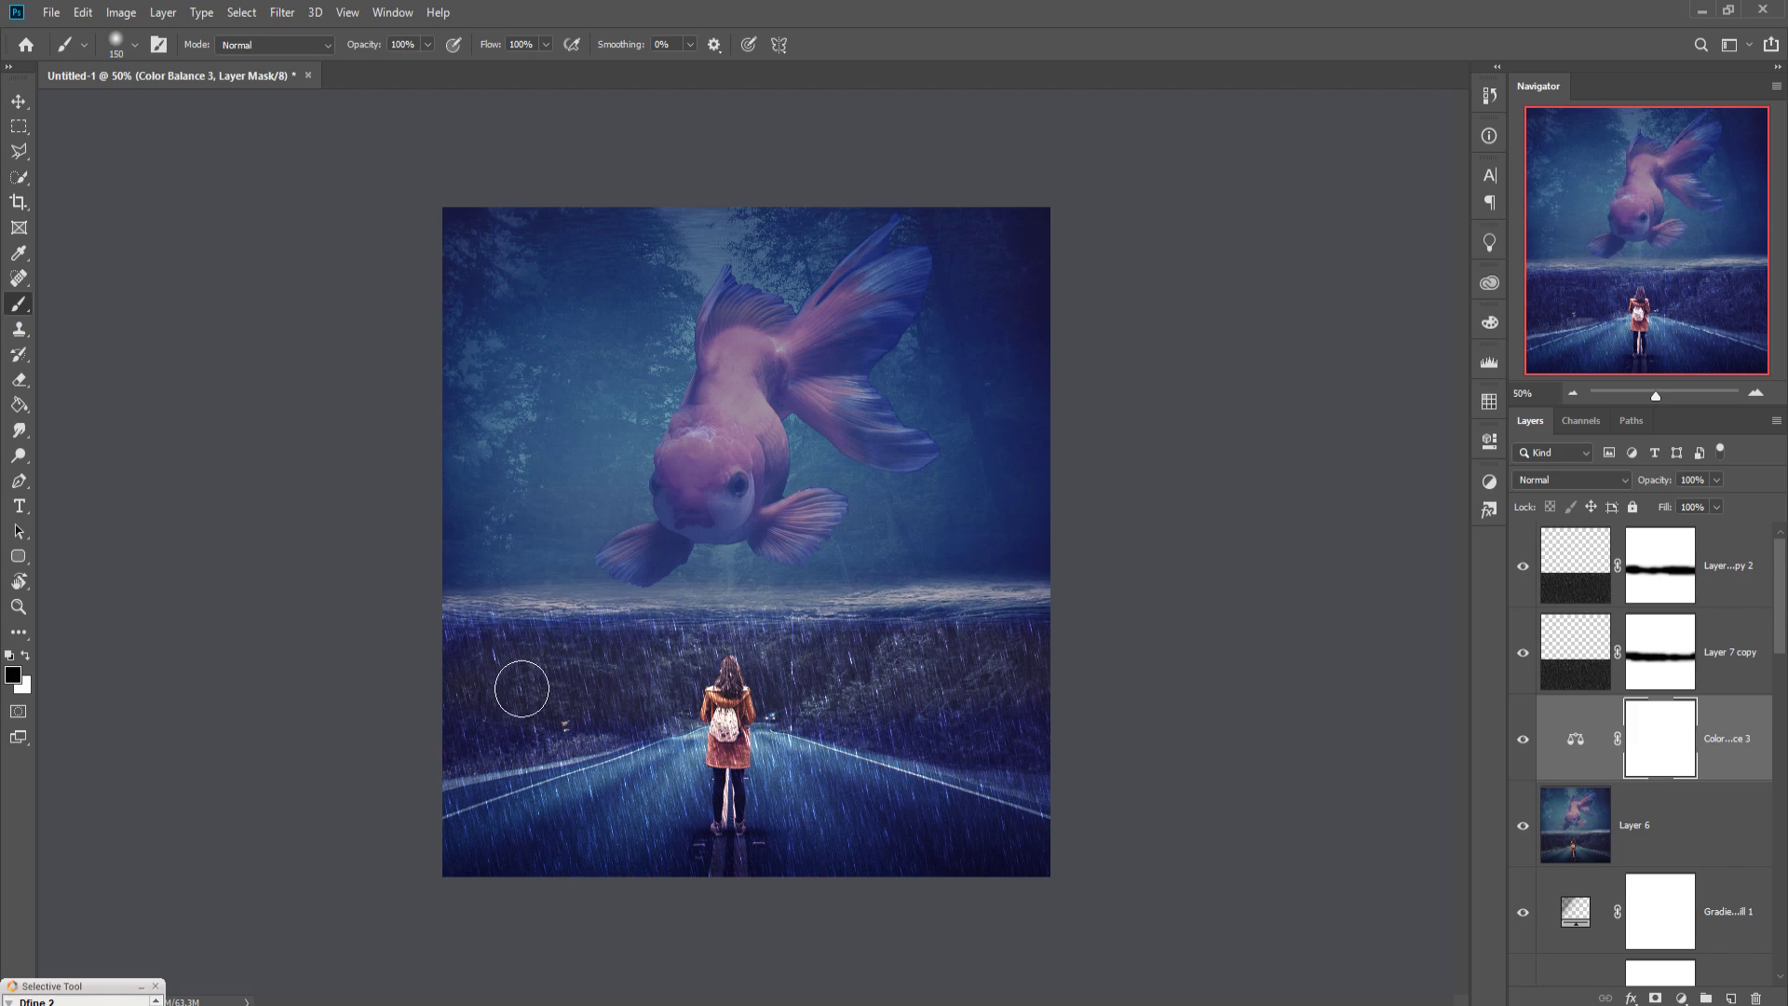
drag(1277, 726, 447, 805)
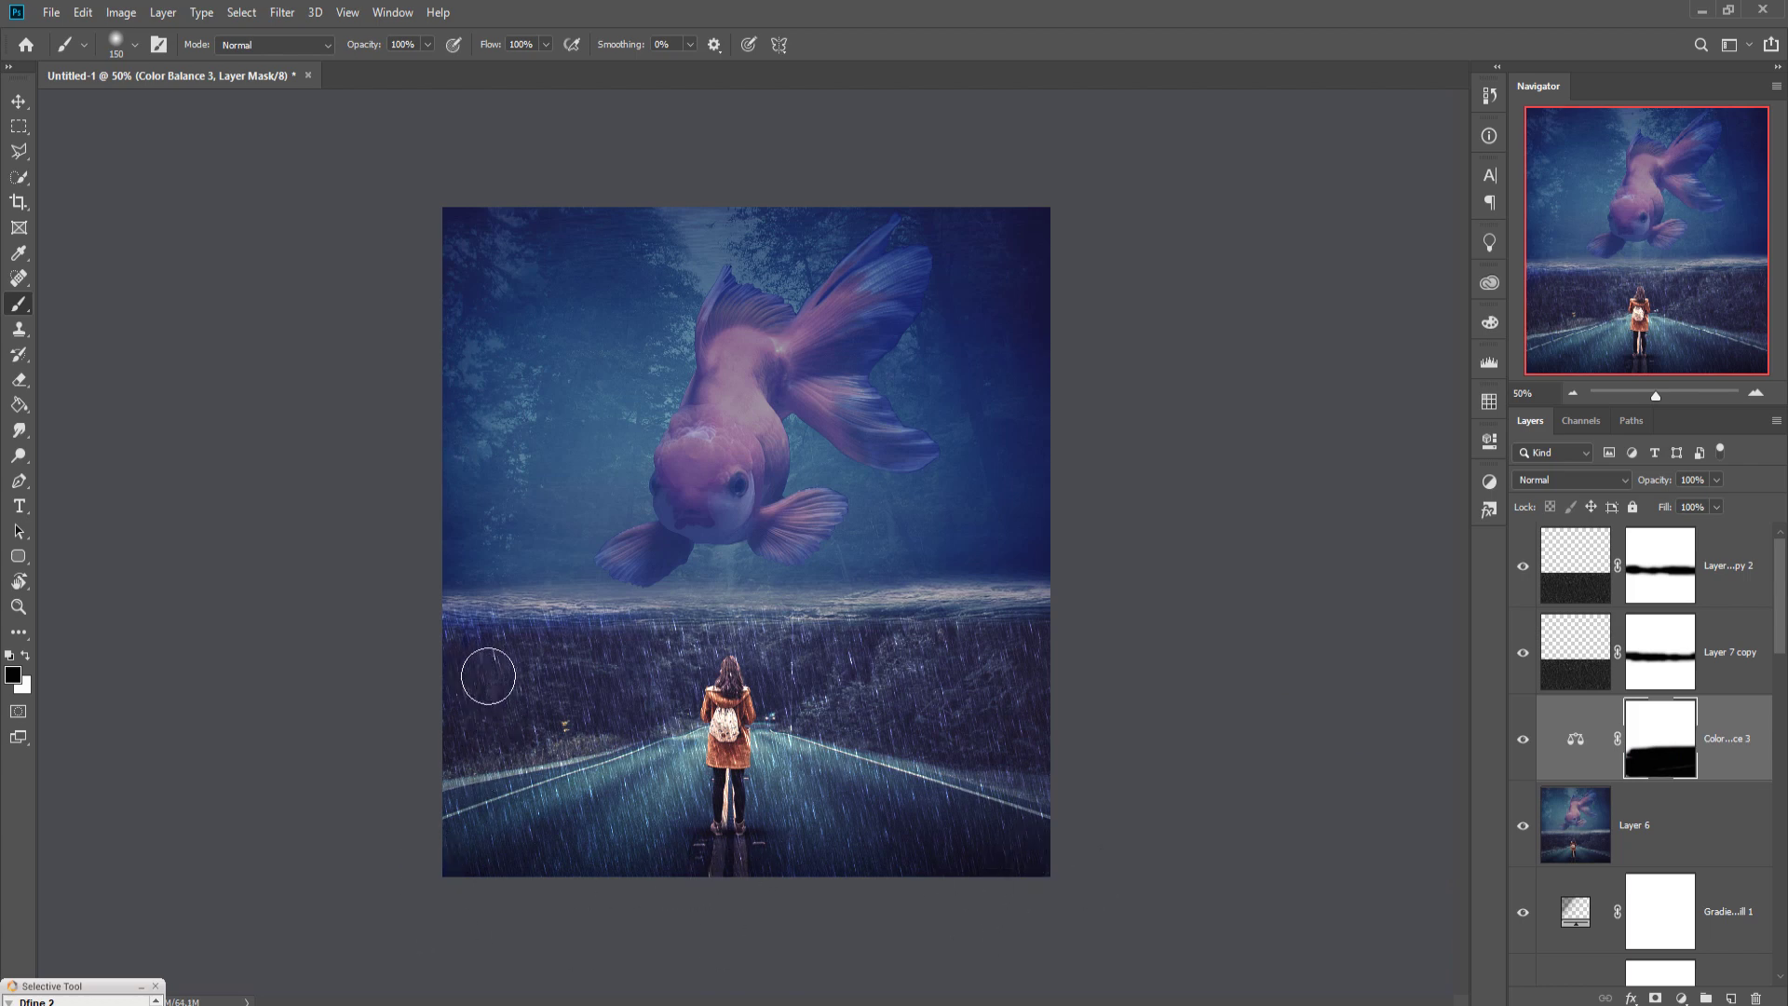
drag(431, 677, 1099, 672)
click(18, 109)
- Top the stack with a Color Balance adjustment: Yellow–Blue -12, Cyan–Red +10
click(1743, 565)
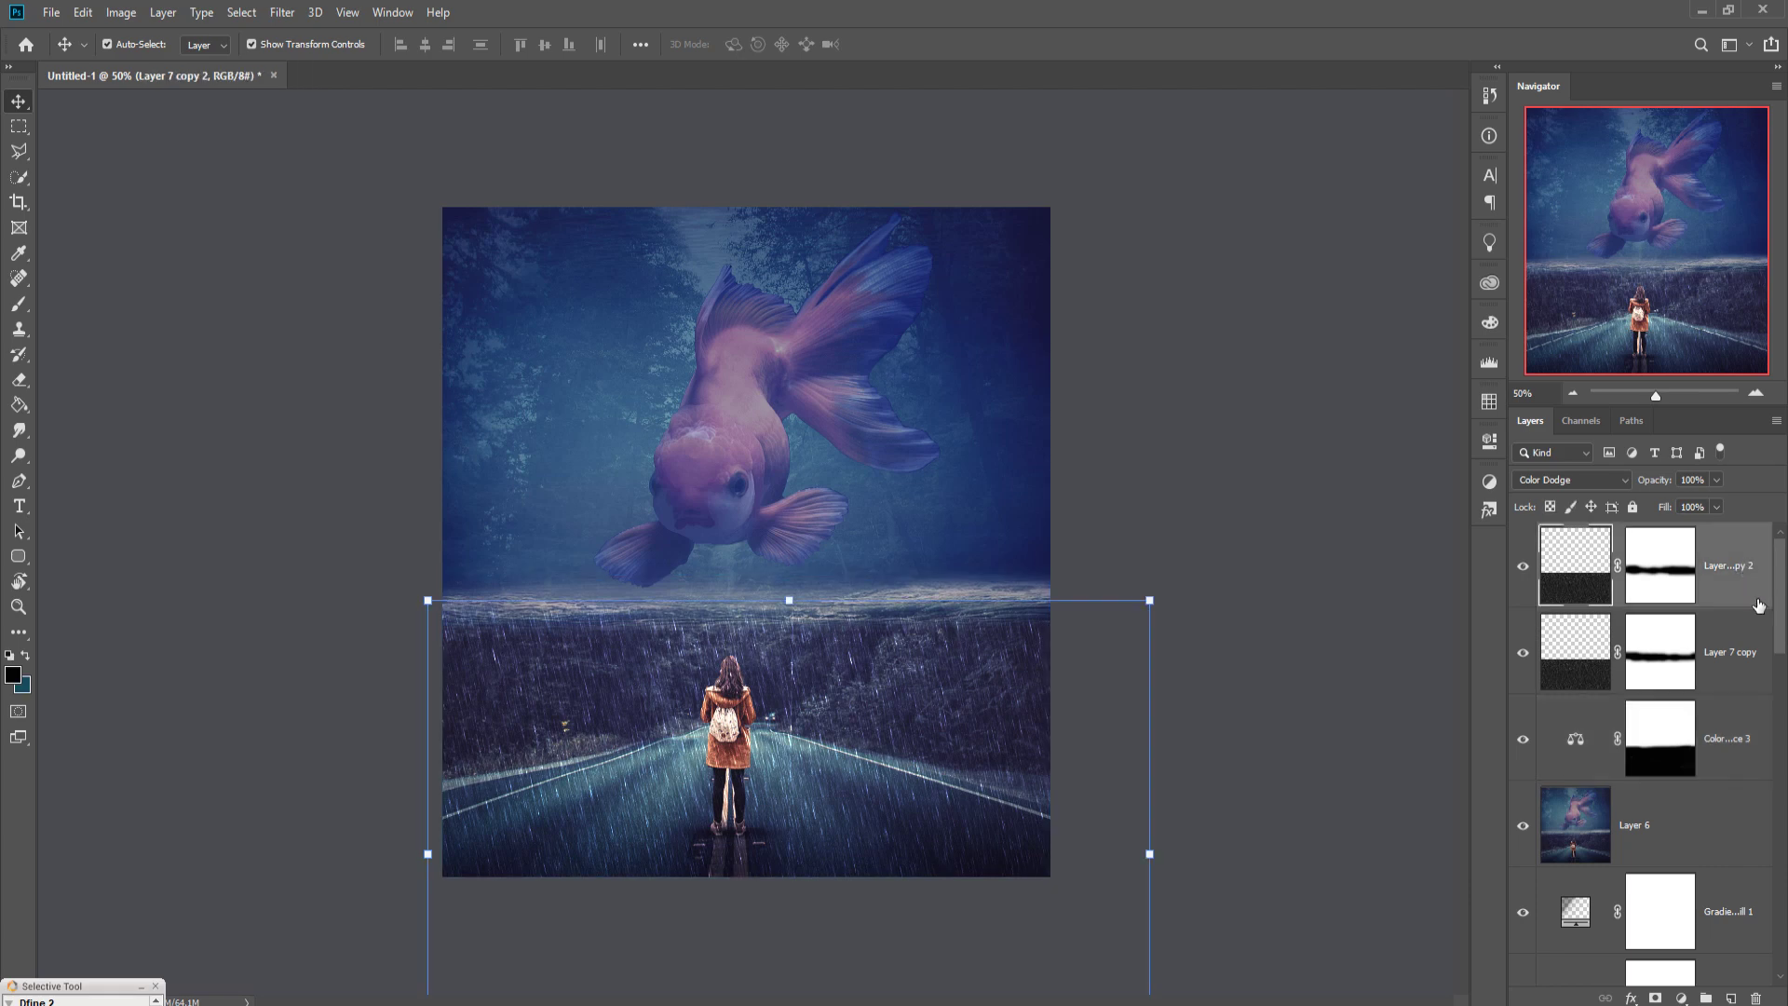
click(1681, 997)
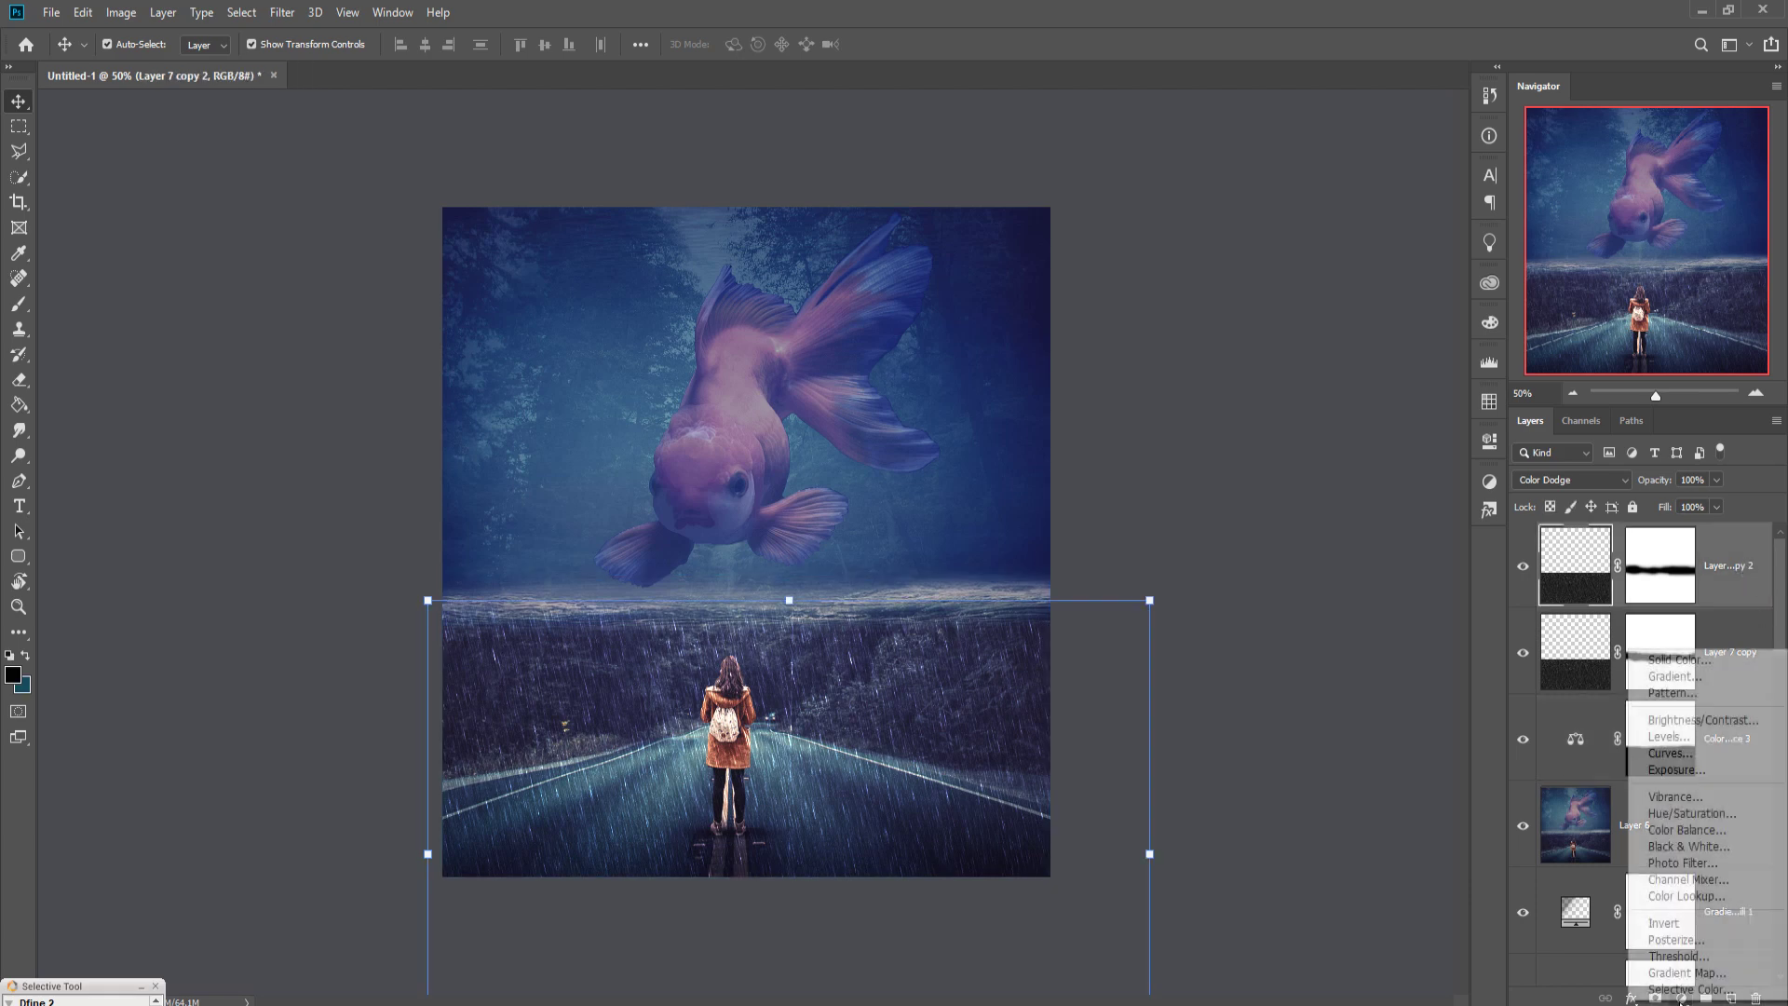
click(1699, 831)
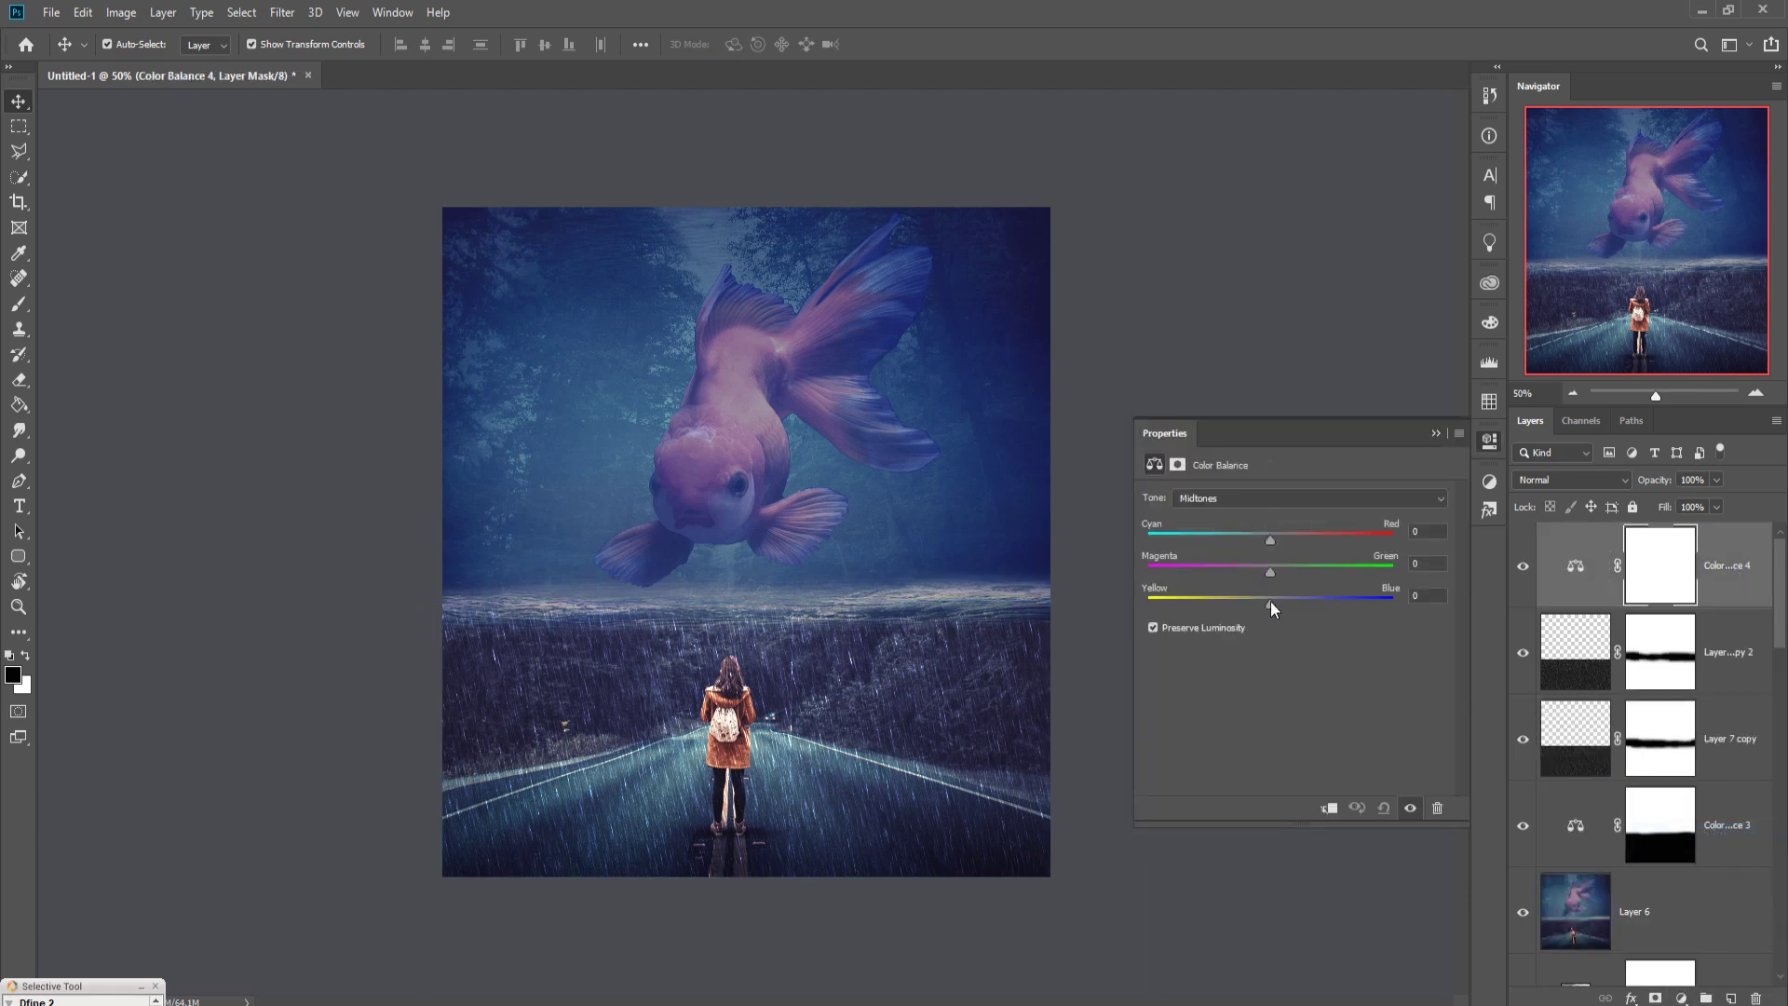
mouse_move(1270, 605)
mouse_down()
mouse_move(1255, 605)
mouse_move(1282, 605)
mouse_up()
drag(1270, 540, 1281, 540)
click(1431, 432)
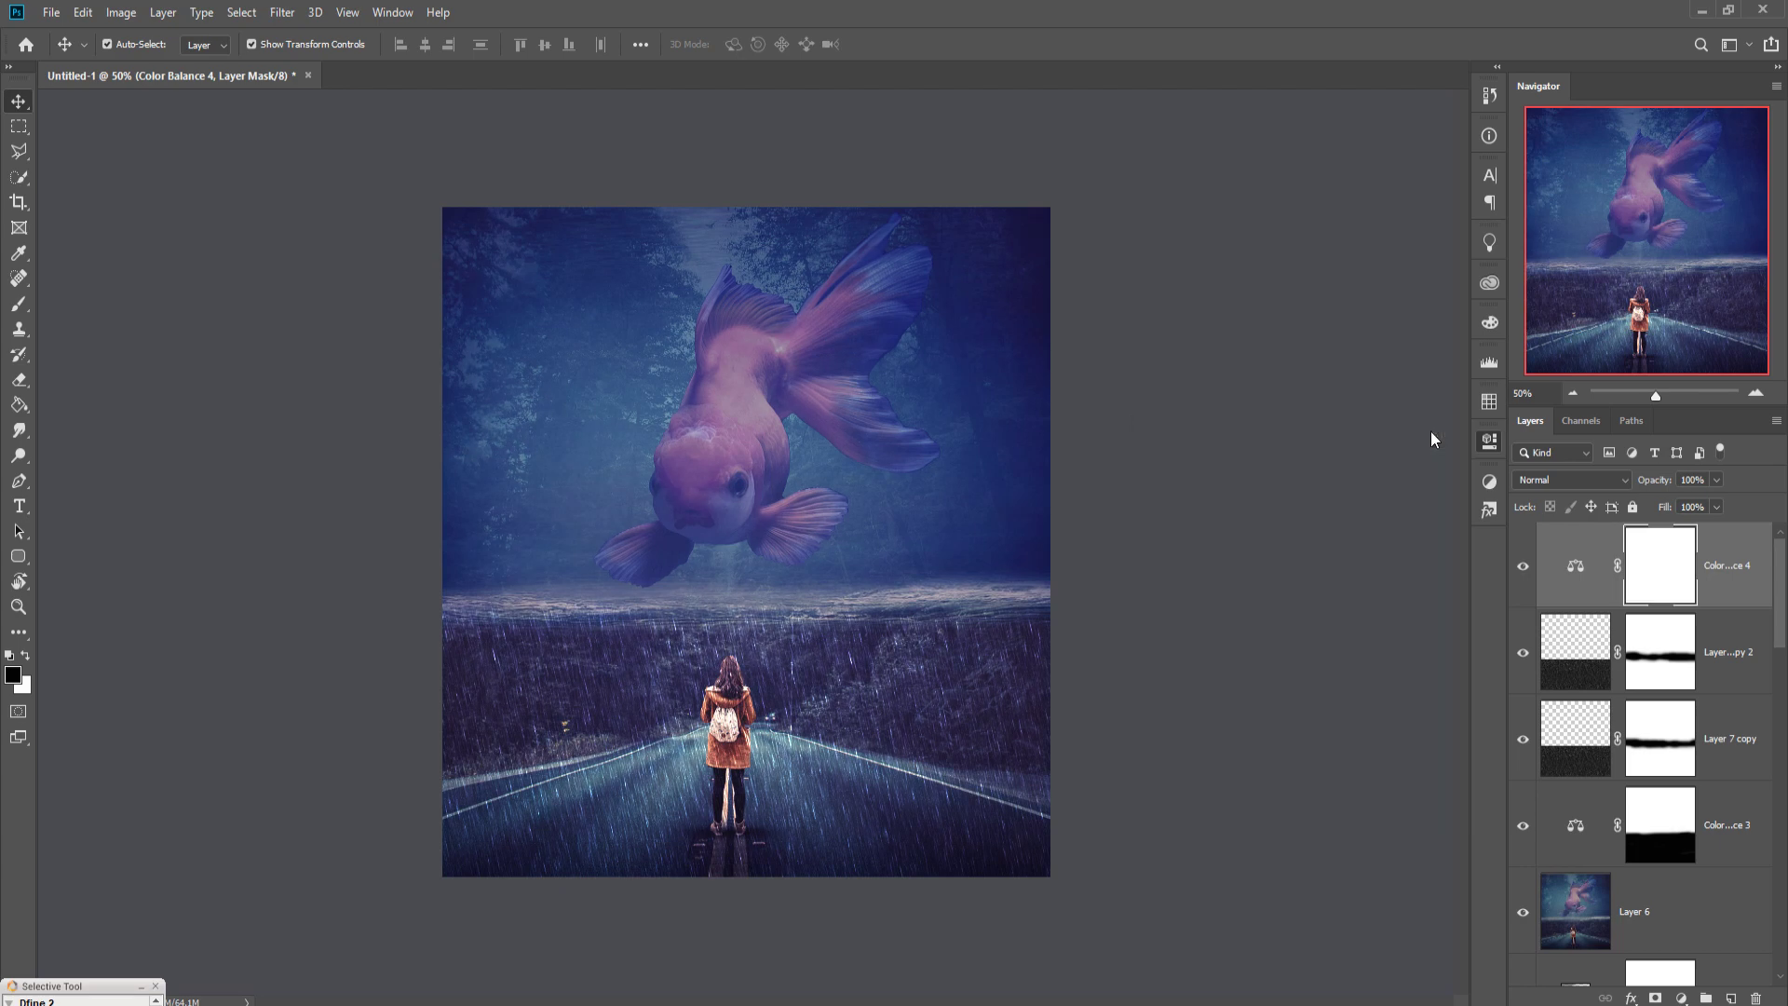
click(1720, 576)
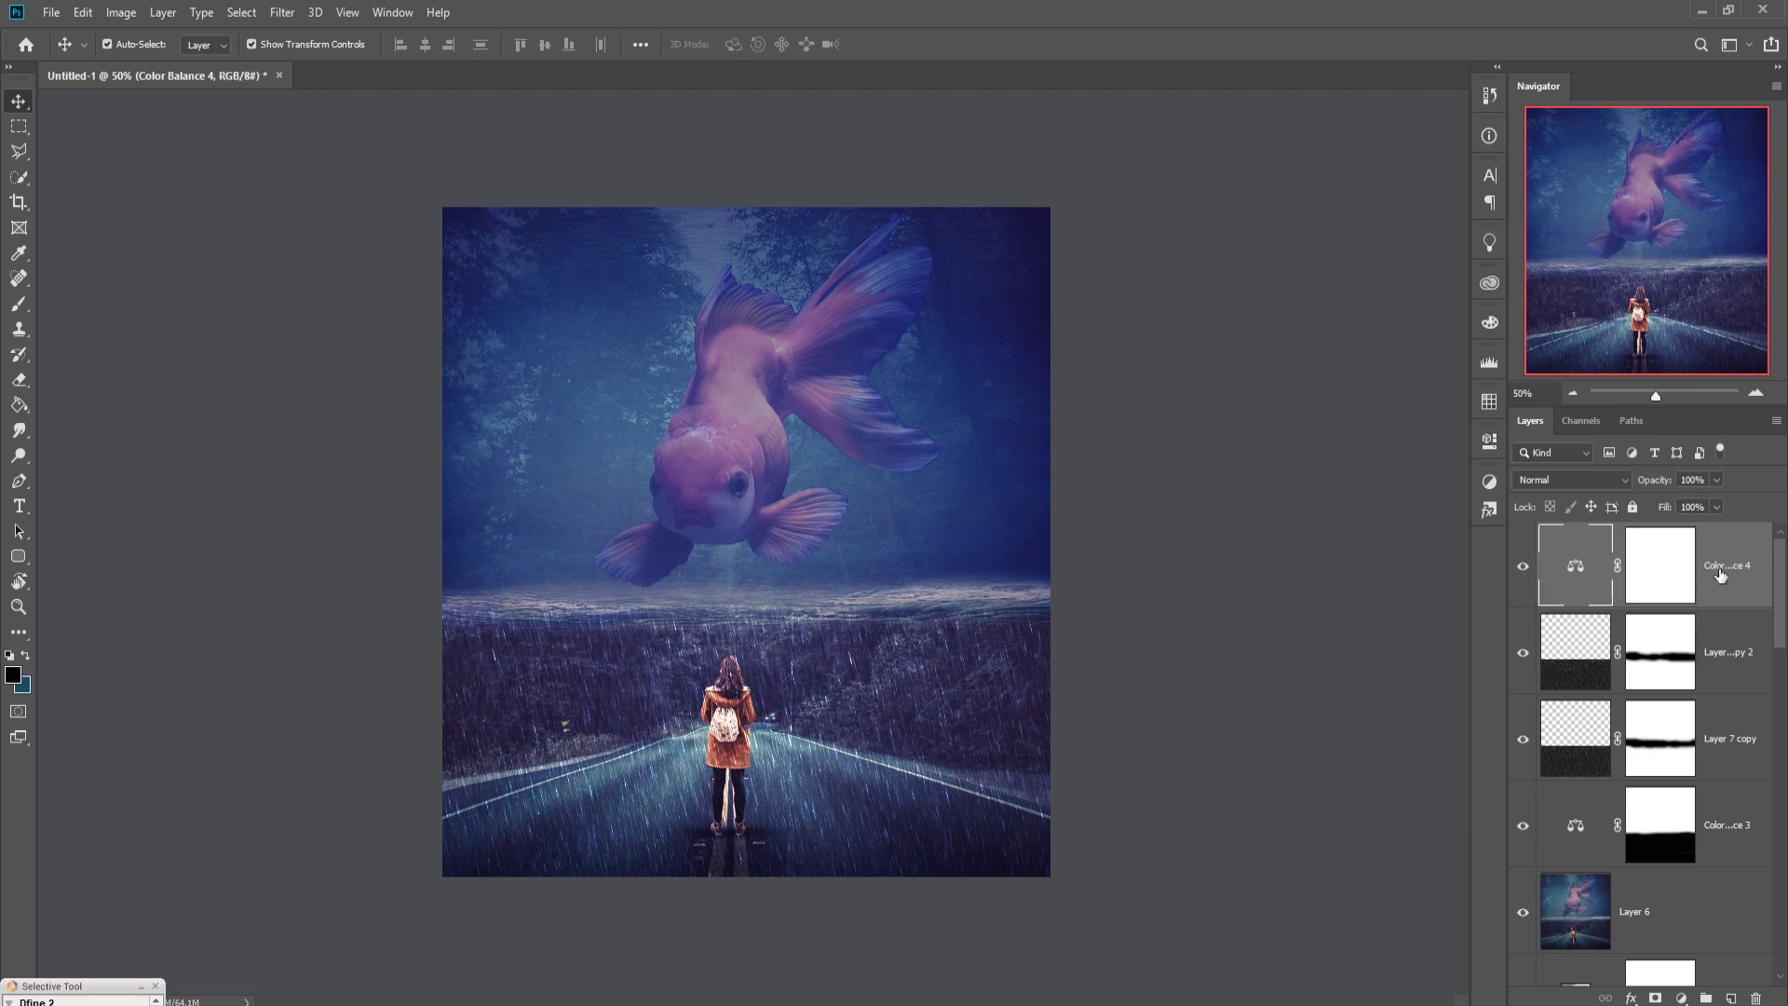
- Stamp all visible layers into a new merged layer with Ctrl+Alt+Shift+E
key(ctrl+alt+shift+e)
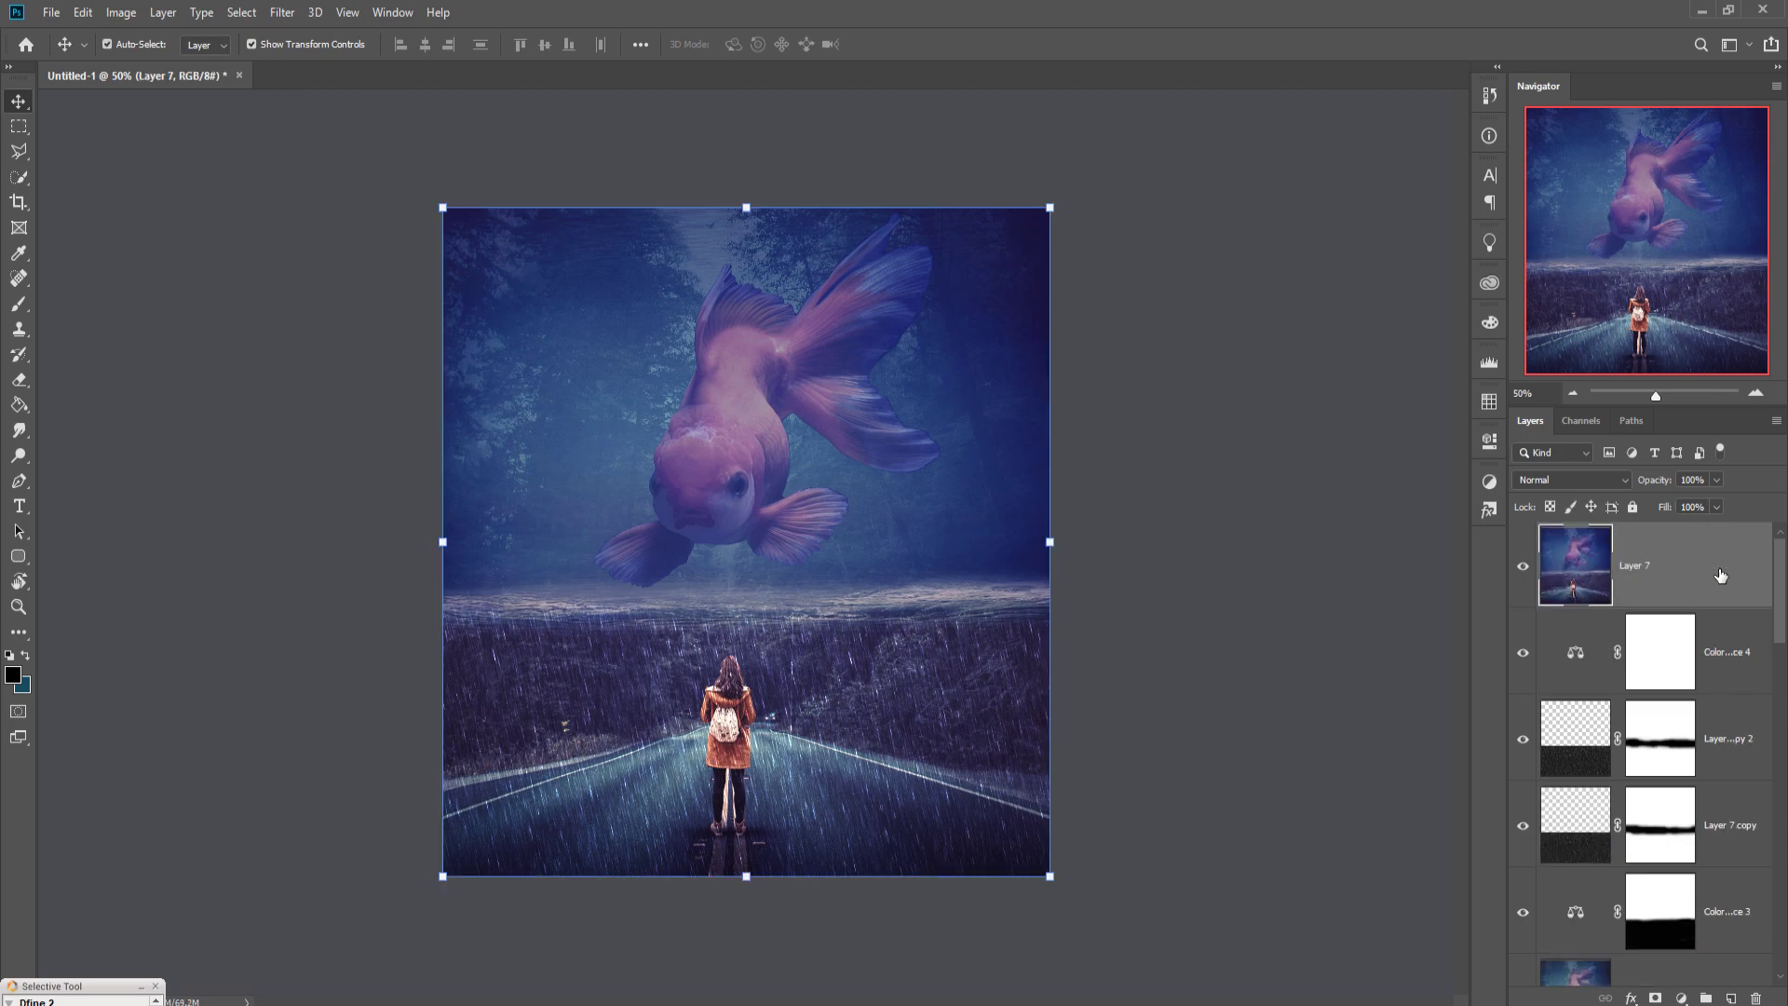